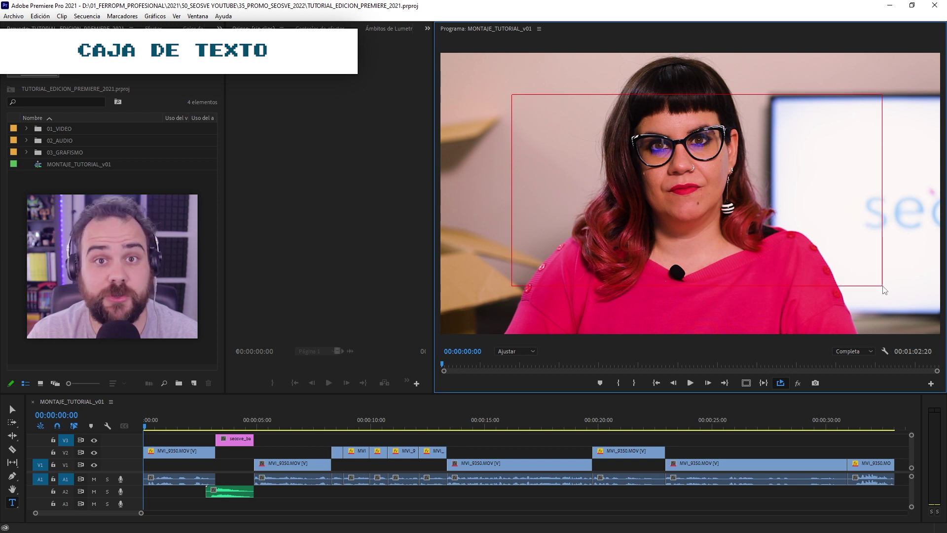
Add a 'Hola' text title over the interview and trim its V4 clip to end sooner
type("Hacer texto")
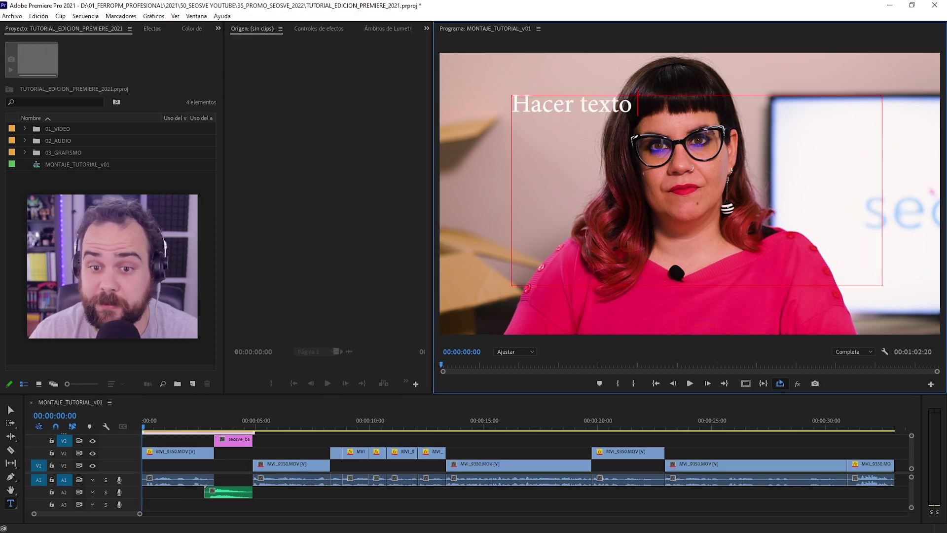
type(" en caja")
type(" hace que los ")
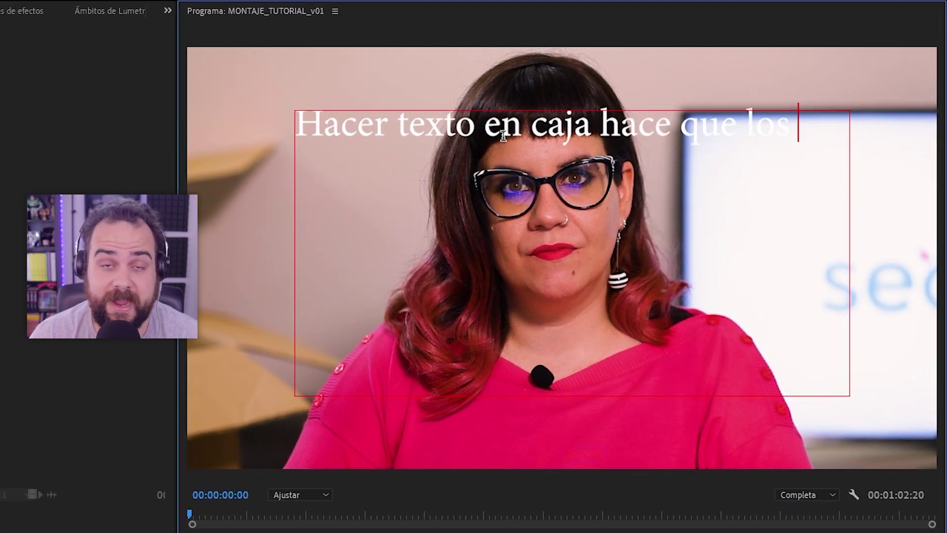
type("saltos de línea sean automáticos y nuestro texto se adapte al espacio que le hem")
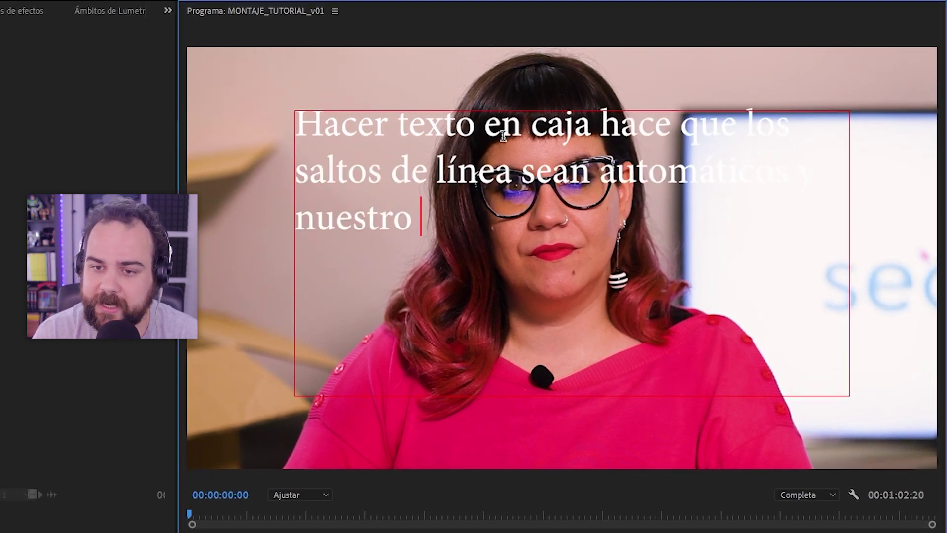
type("os determinado")
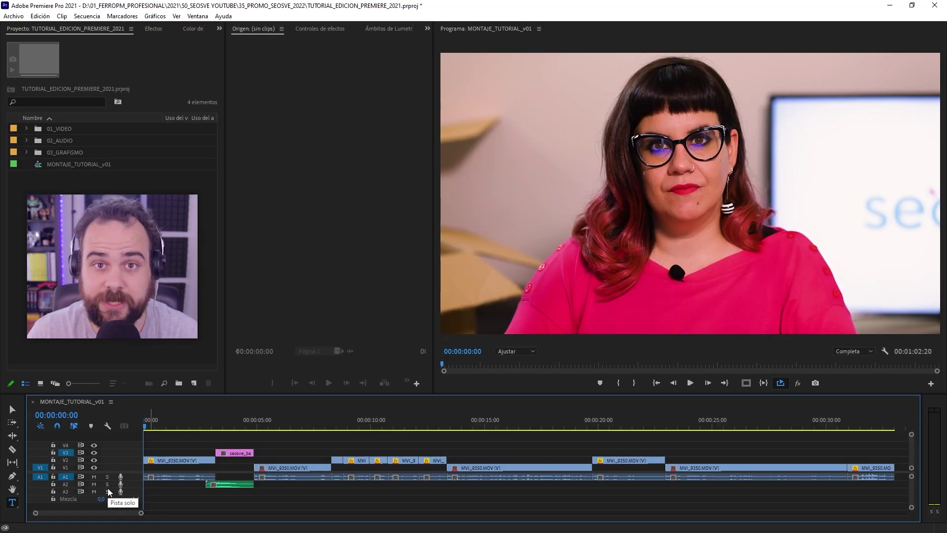
left_click(13, 502)
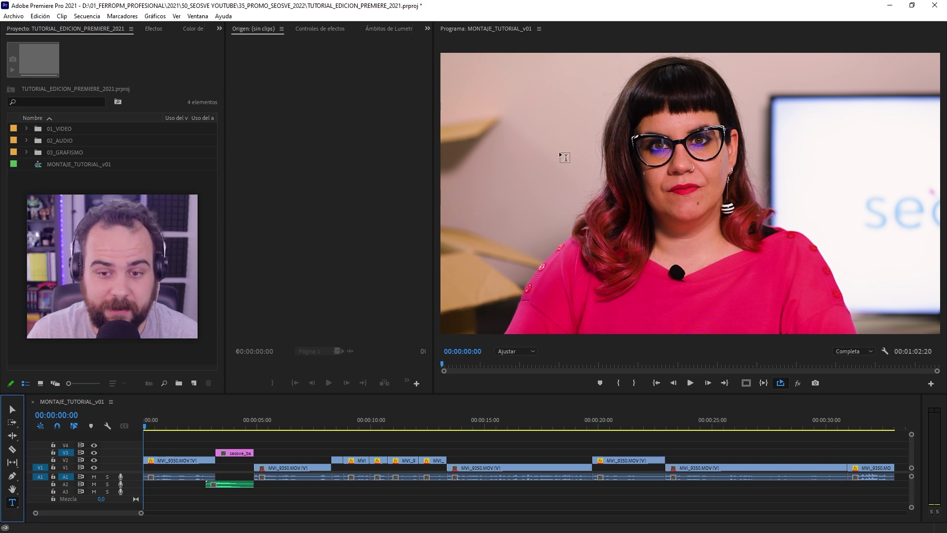
left_click(604, 143)
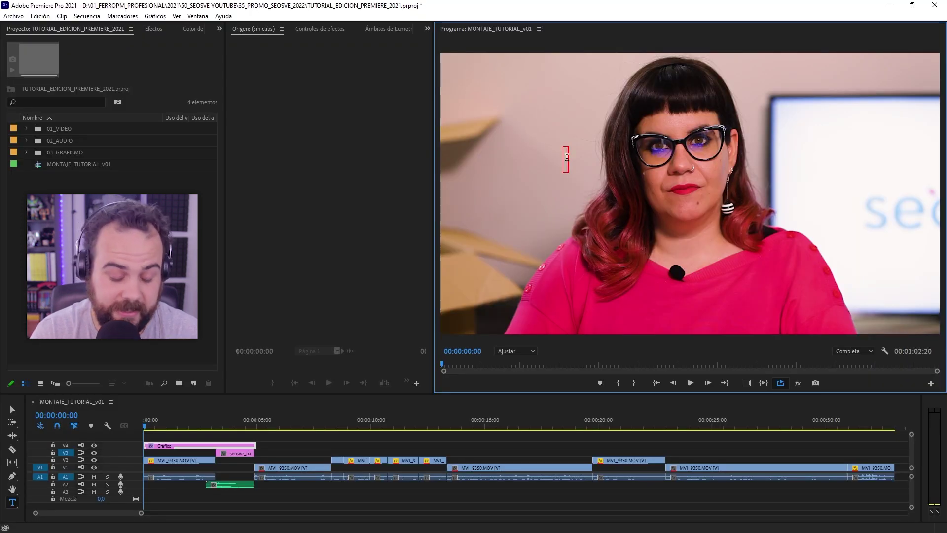
type("Hola")
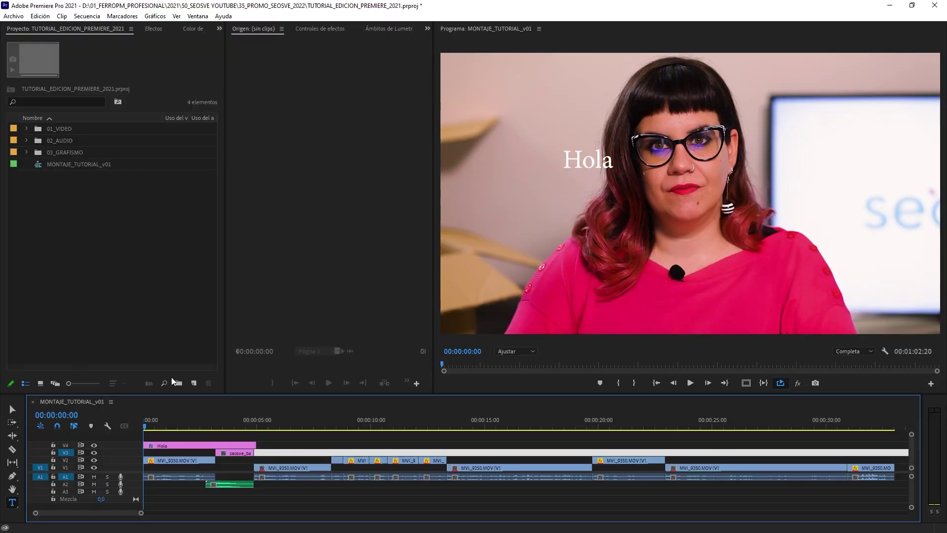
left_click(175, 445)
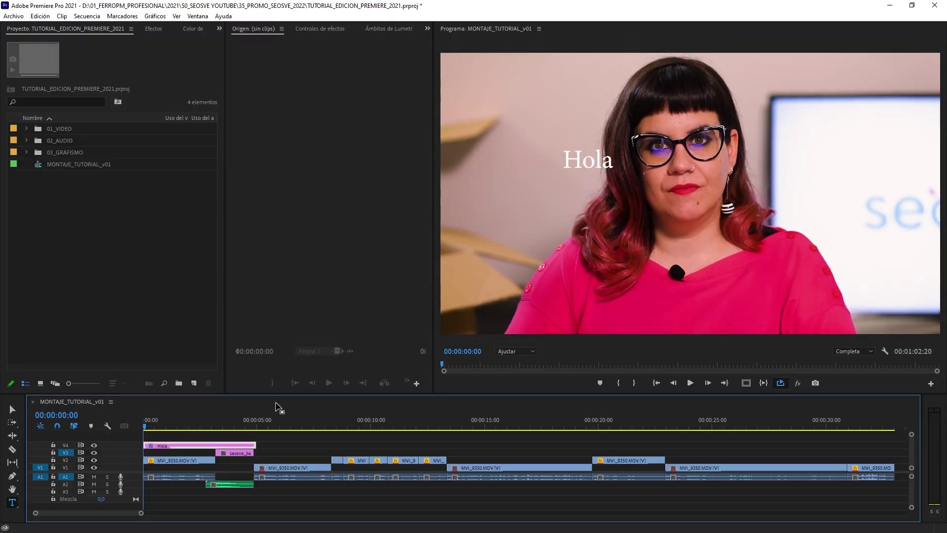
left_click_drag(255, 445, 211, 446)
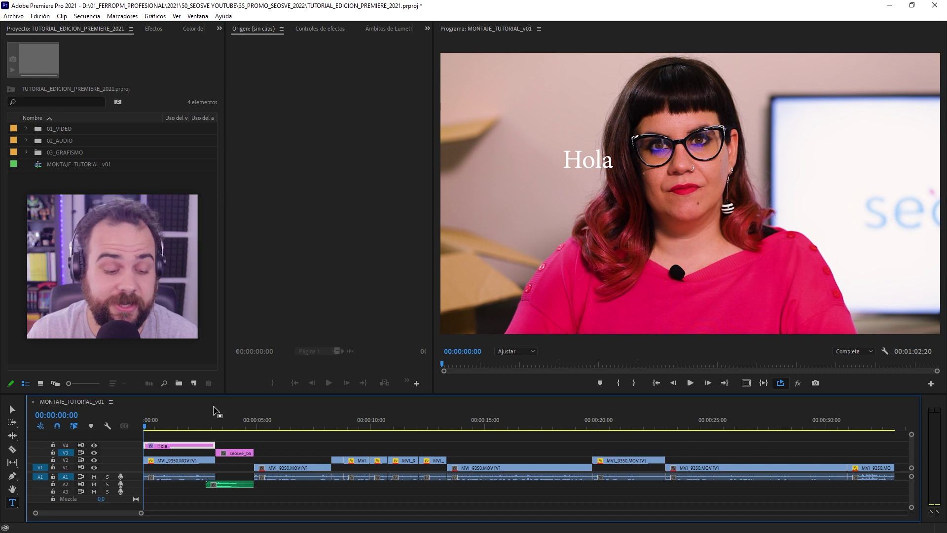
Copy the Hola title clip and paste two copies further along the timeline
right_click(205, 446)
left_click(247, 75)
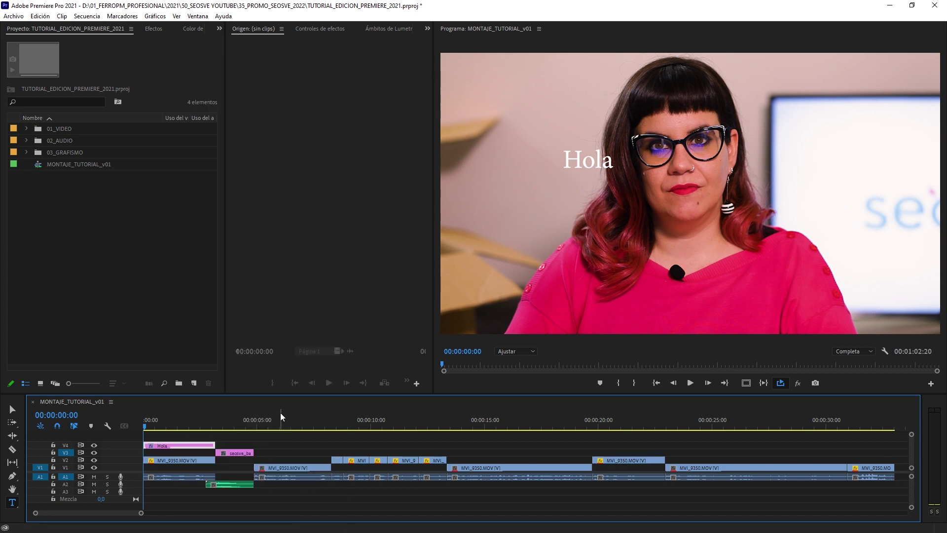
left_click(279, 418)
key("ctrl+v")
left_click(391, 420)
key("ctrl+v")
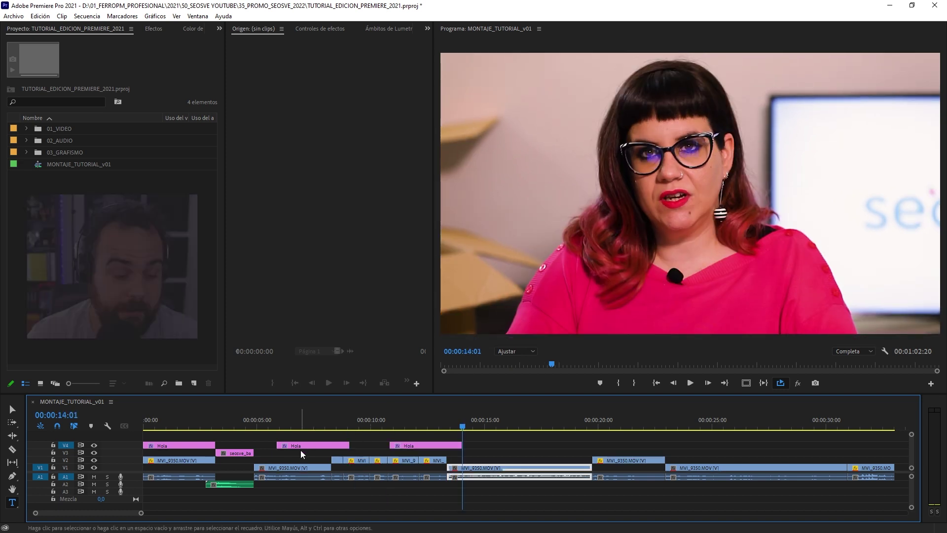
Retype the first Hola title's text as 'Adiós'
left_click(198, 447)
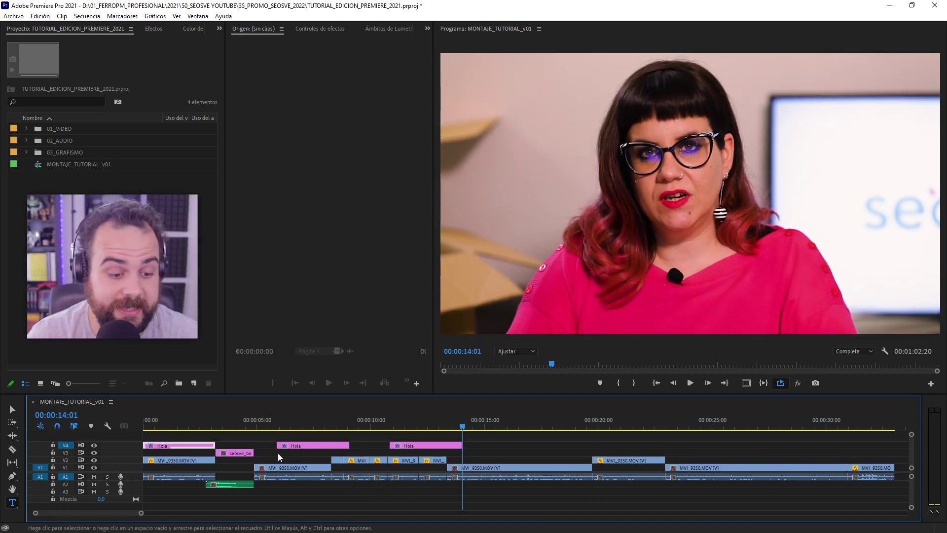
left_click(310, 446)
left_click(408, 447)
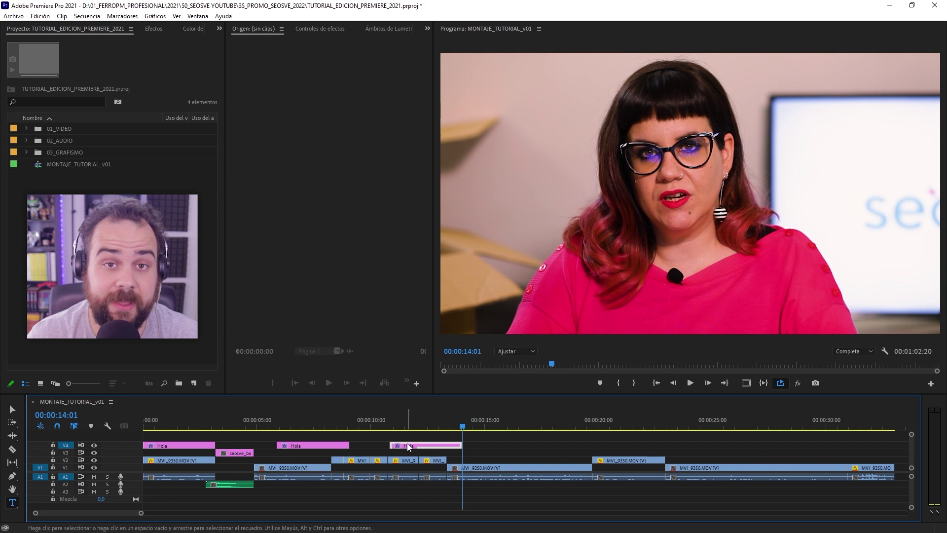
left_click(189, 426)
left_click(184, 446)
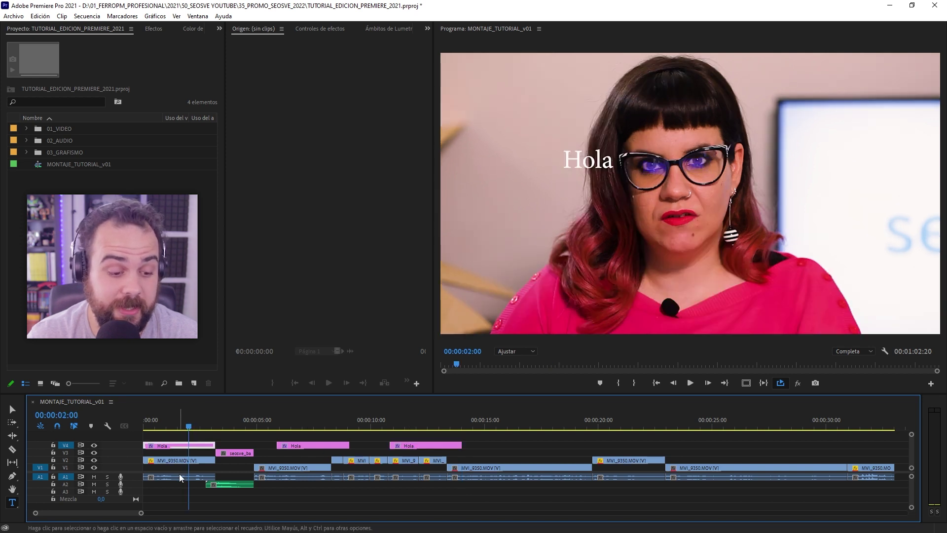
double_click(577, 165)
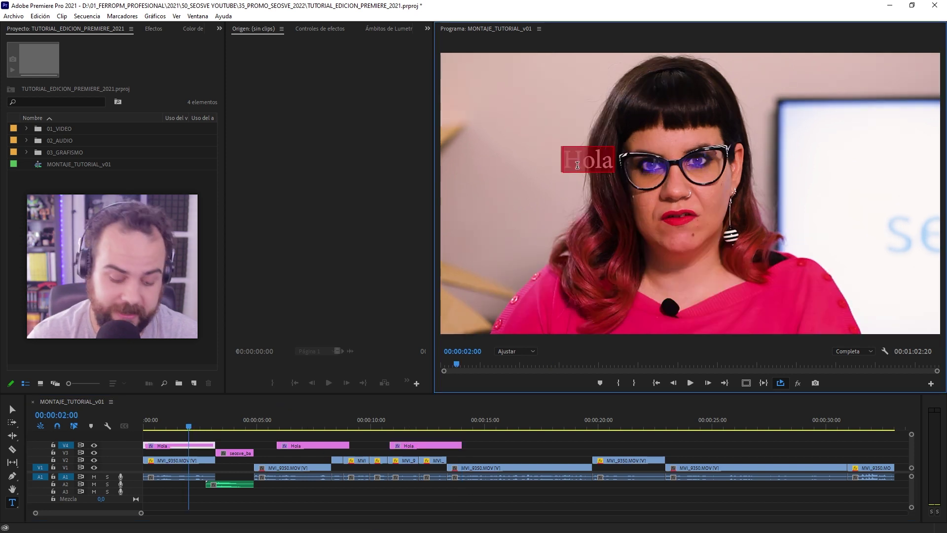
type("Adi")
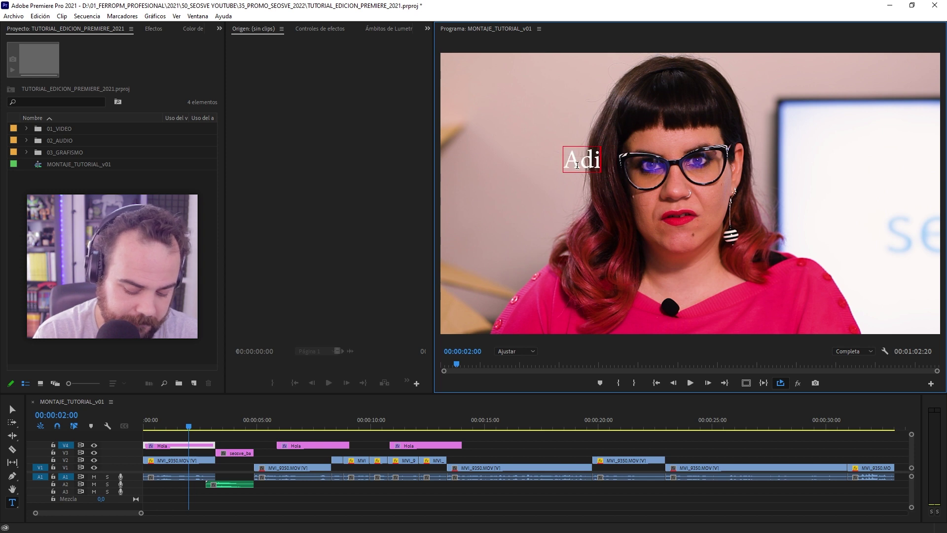
type("ós")
Review the copies and the Adiós title, then reselect the Adiós clip
left_click(306, 423)
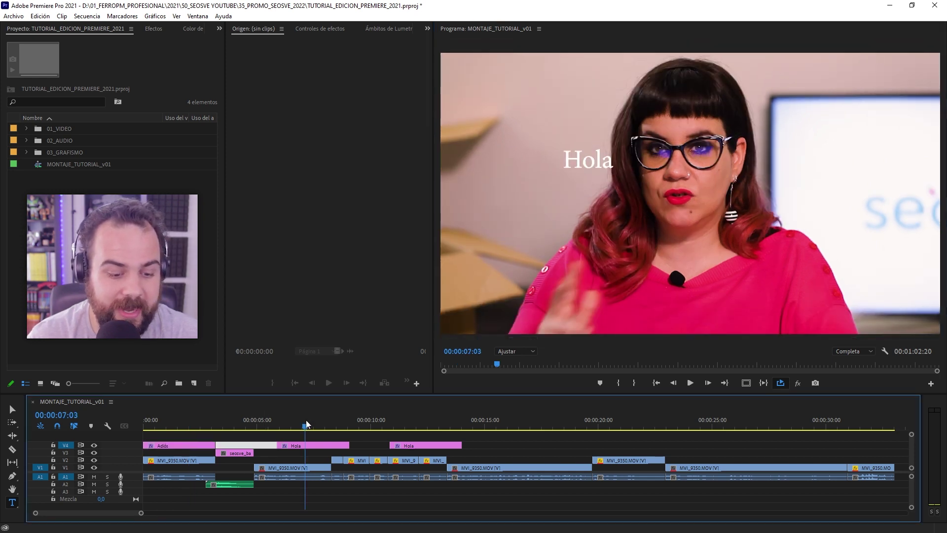
left_click(416, 420)
left_click(313, 419)
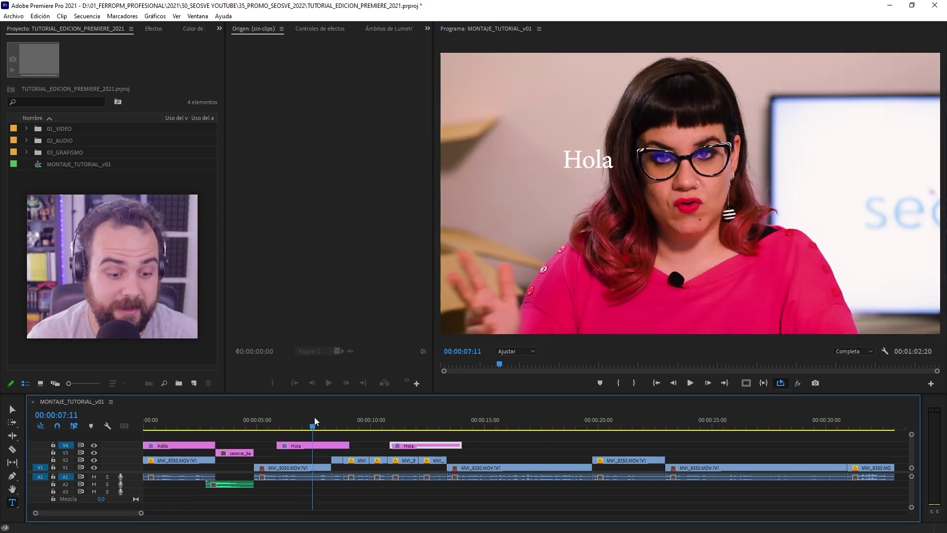
left_click(188, 420)
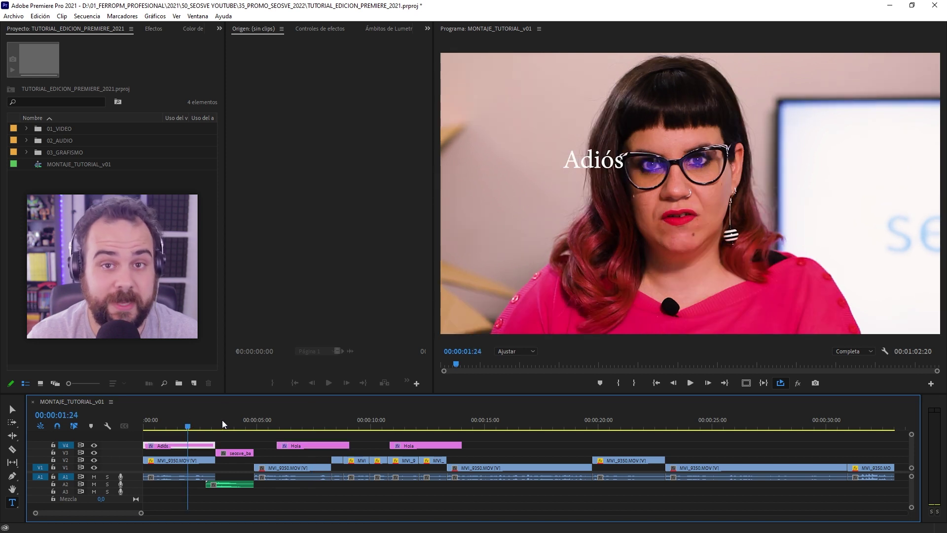
left_click(185, 439)
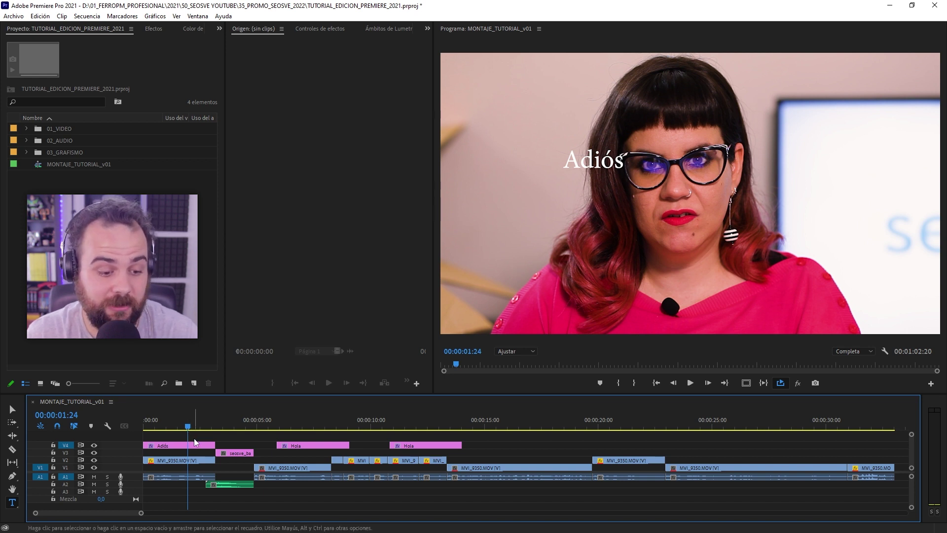
left_click(197, 445)
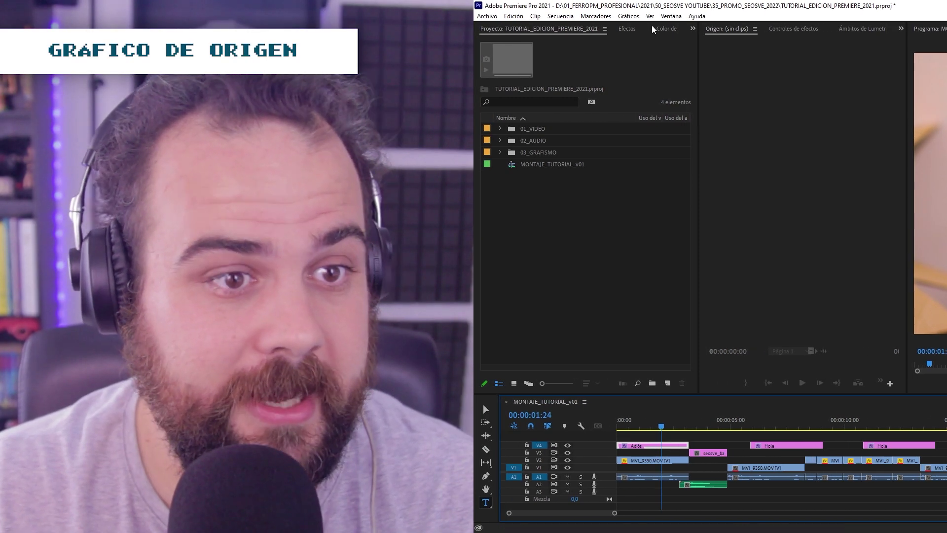
Convert the title into a source graphic and place a second Gráfico instance near 5 seconds
left_click(628, 16)
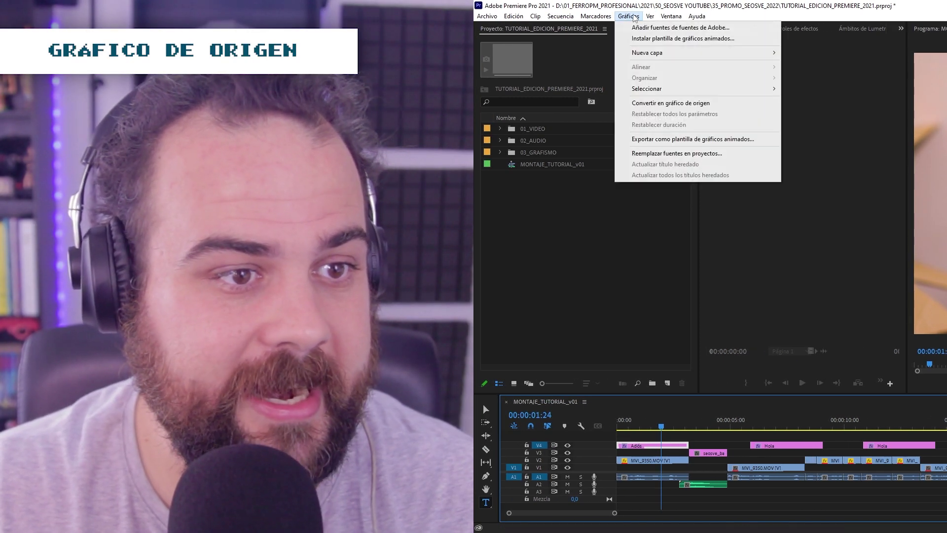
left_click(681, 103)
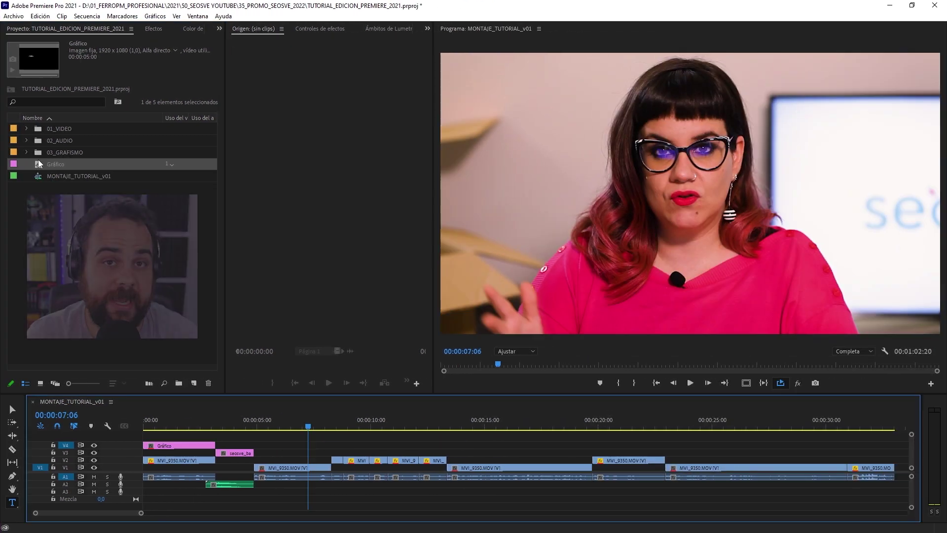
left_click_drag(530, 163, 743, 450)
left_click_drag(268, 448, 260, 446)
Retype one Gráfico instance as 'Hola' and confirm every instance changed
left_click(182, 430)
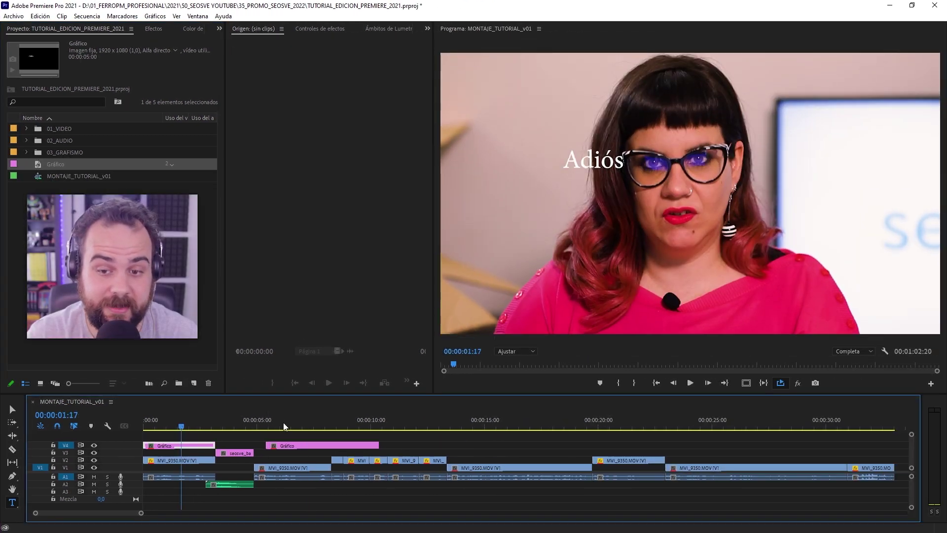
left_click(284, 425)
double_click(594, 160)
type("Hola")
left_click(327, 426)
left_click(193, 425)
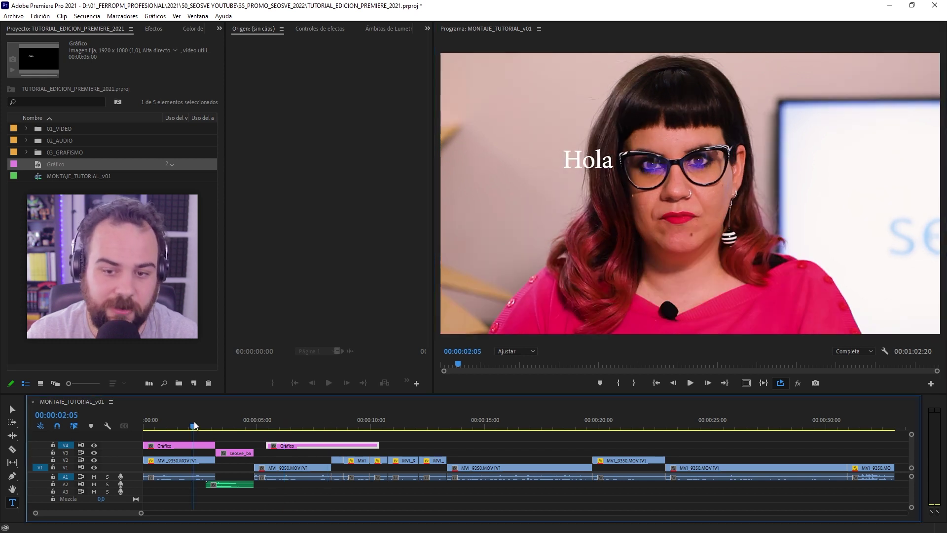
left_click(290, 423)
left_click(170, 423)
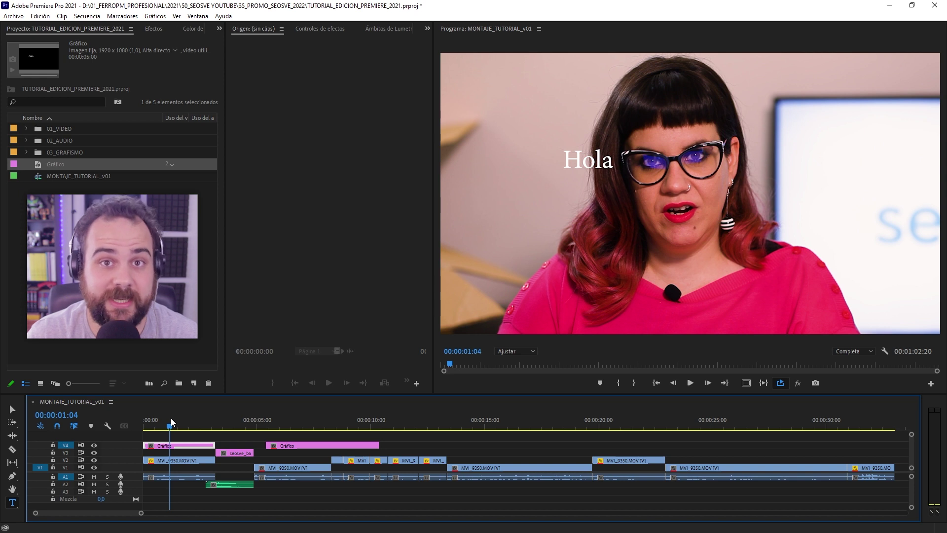
left_click(619, 152)
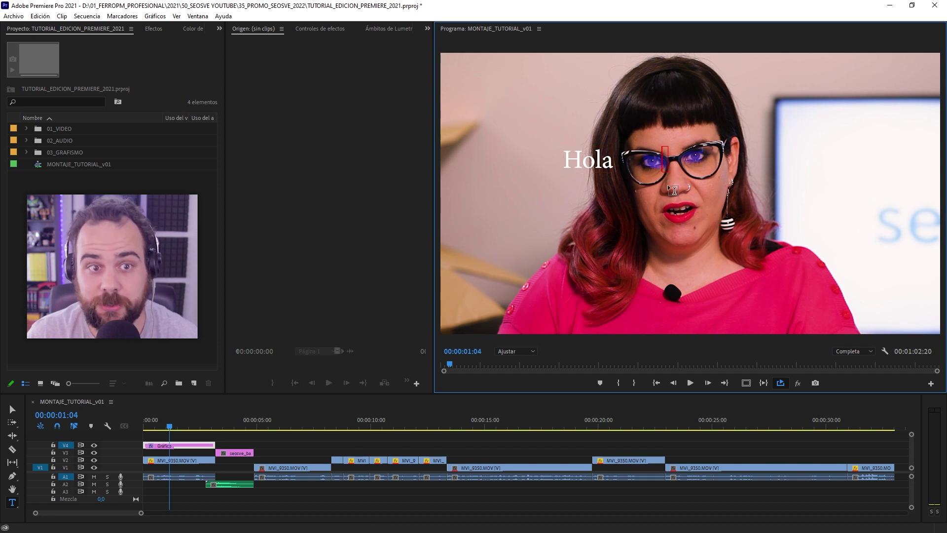
Append ', adiós.' to the title so it reads 'Hola, adiós.'
left_click(249, 427)
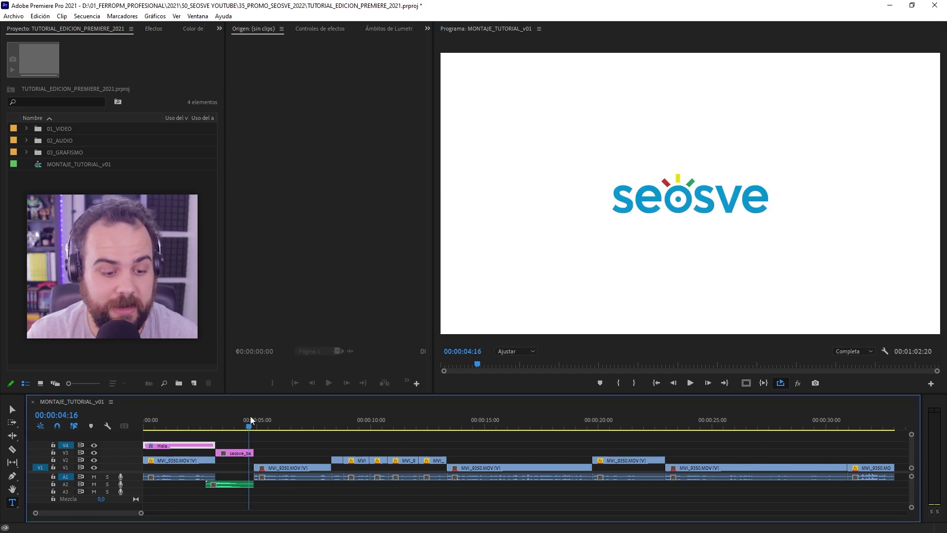
left_click(674, 186)
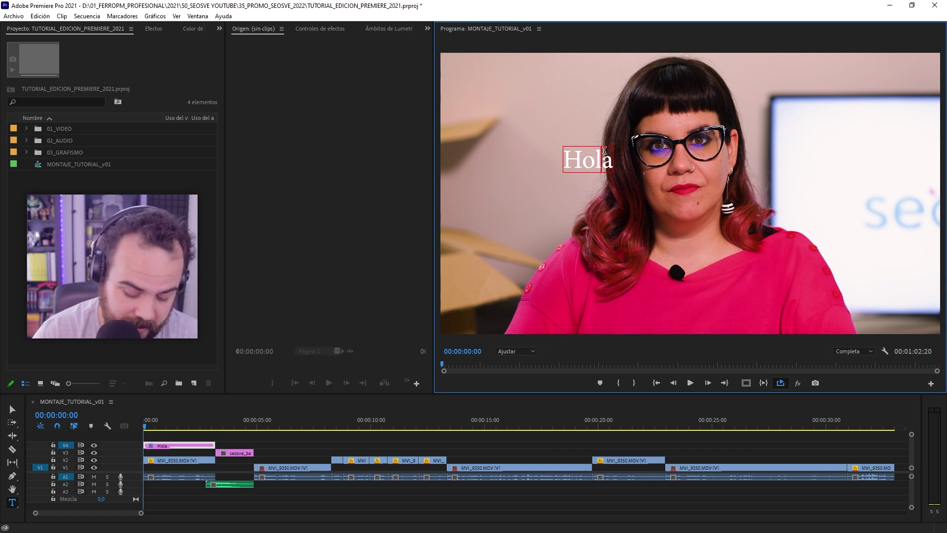
type(", adiós.")
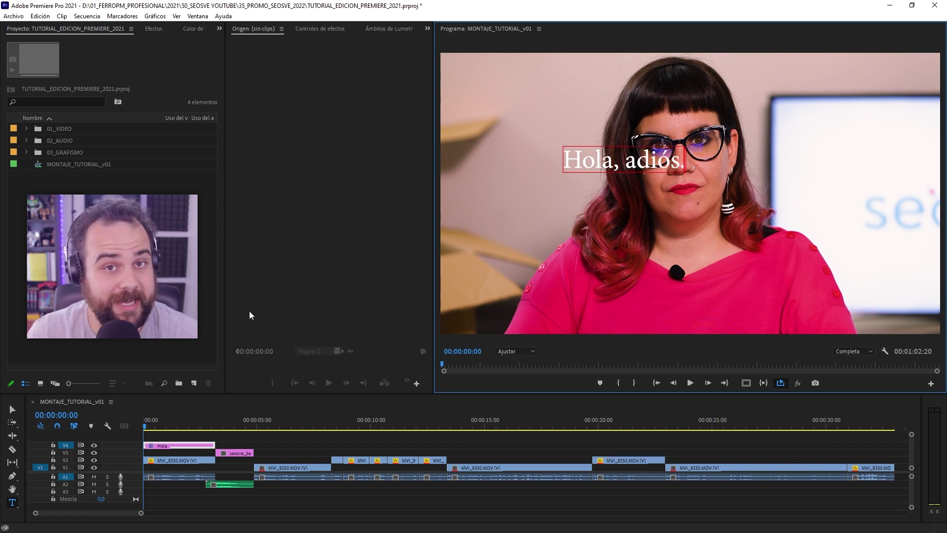
left_click(13, 409)
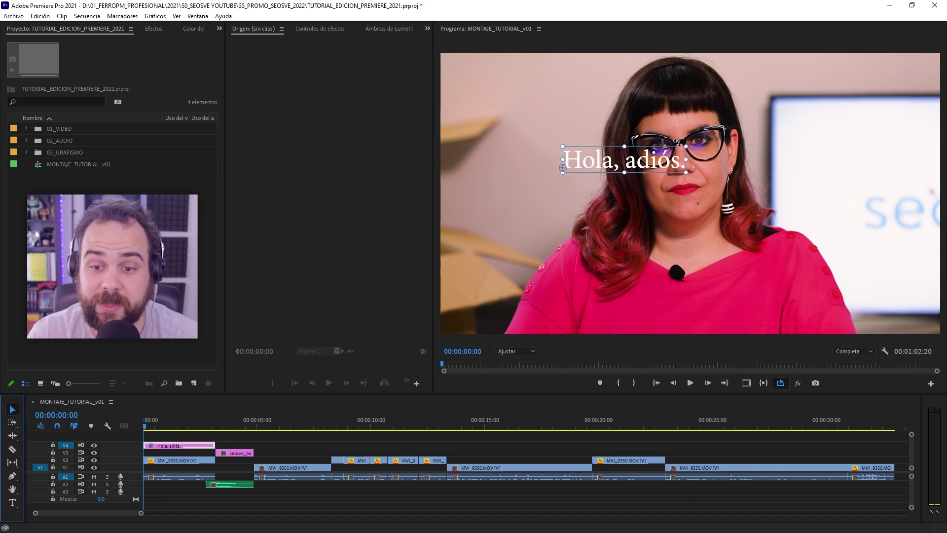
Drag the 'Hola, adiós.' title right over the speaker and show its Effect Controls
left_click(12, 503)
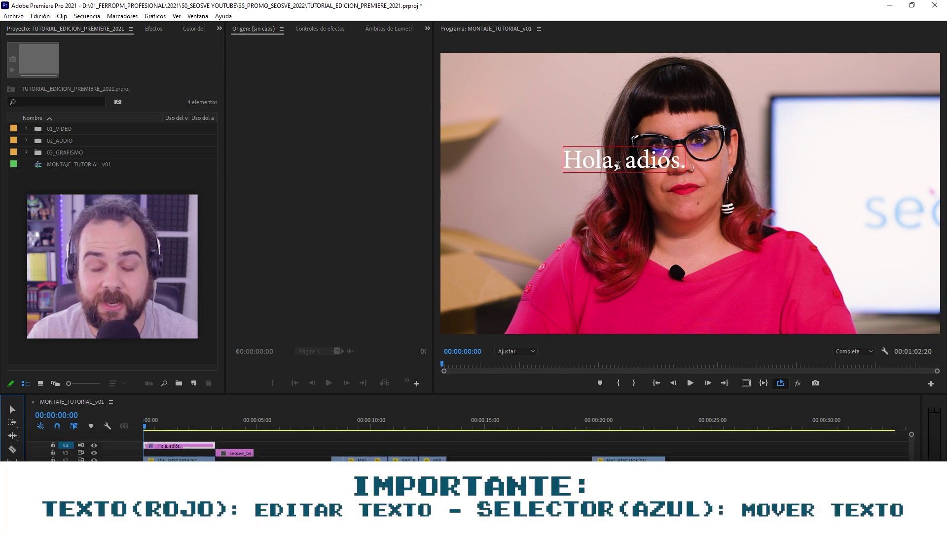
left_click_drag(651, 159, 601, 160)
left_click(601, 161)
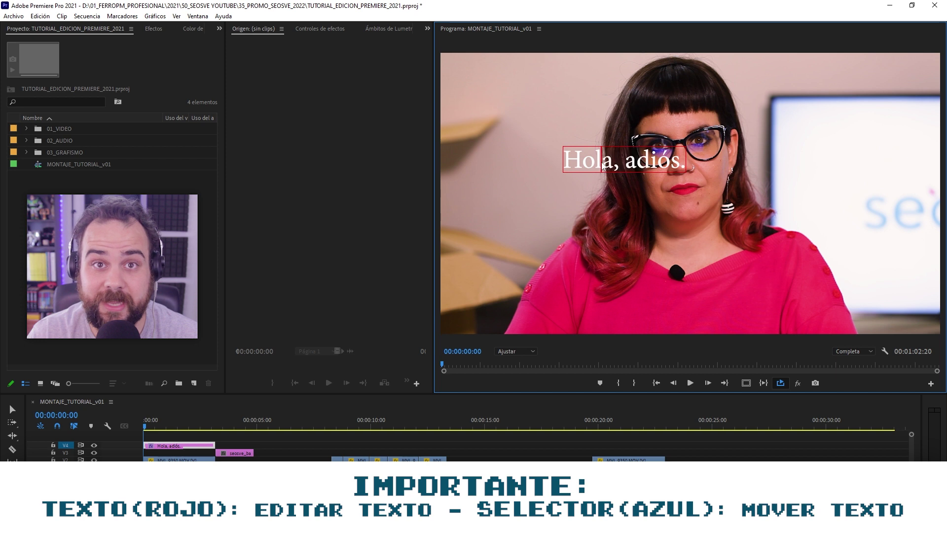
left_click(13, 409)
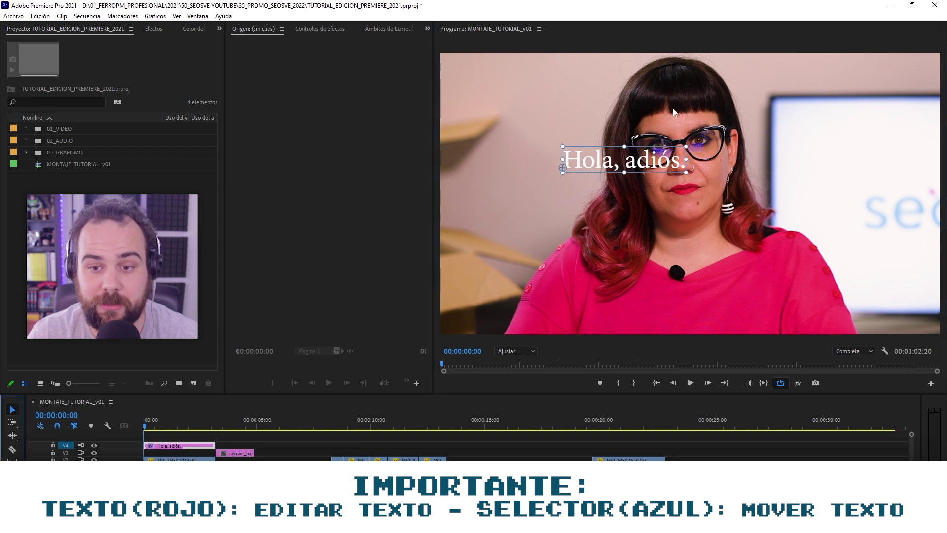
left_click_drag(651, 159, 691, 162)
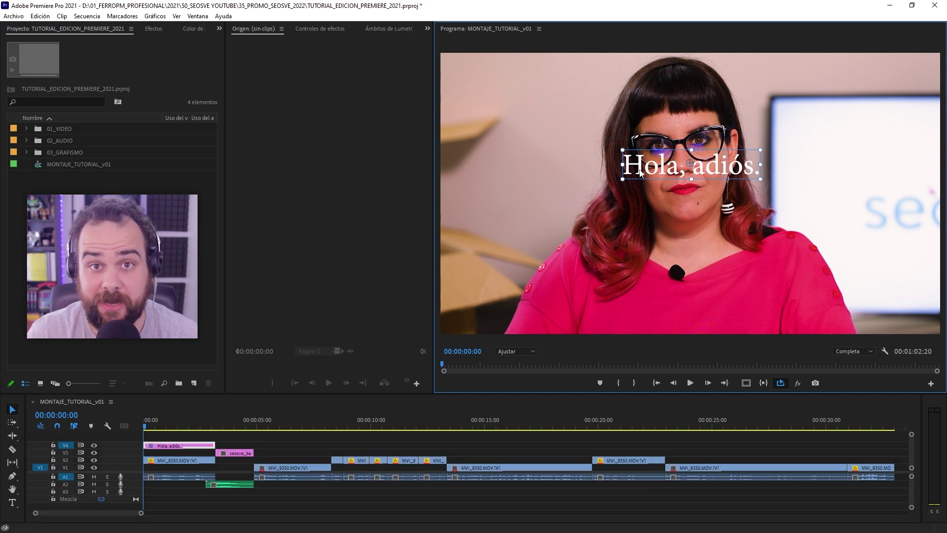
left_click(333, 28)
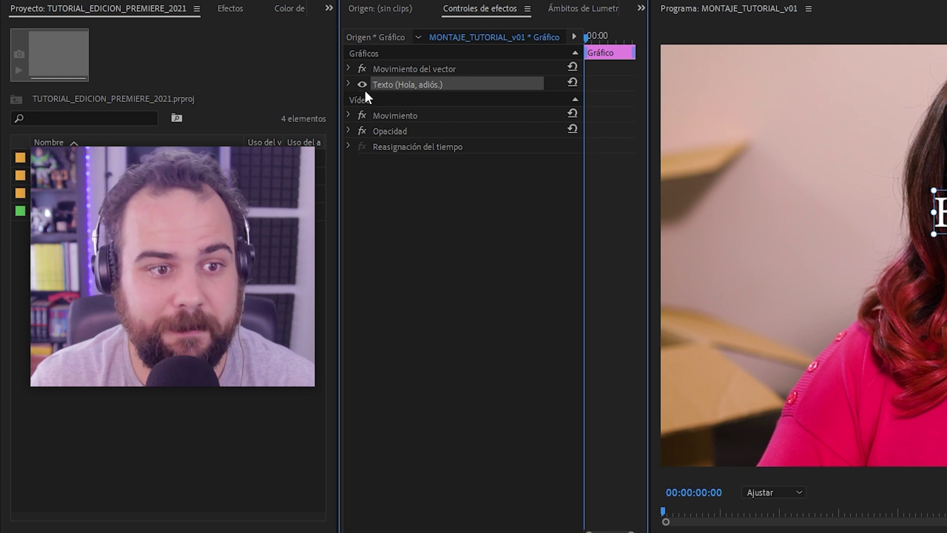
Nudge the title down-left, then move the playhead to the empty frame at 00:00:33:17
left_click(348, 83)
left_click(348, 84)
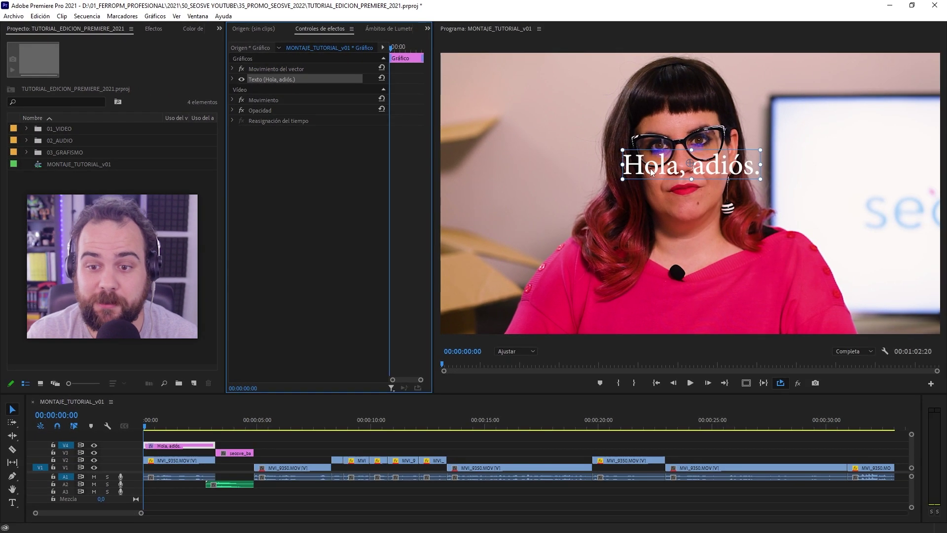
left_click_drag(656, 167, 651, 185)
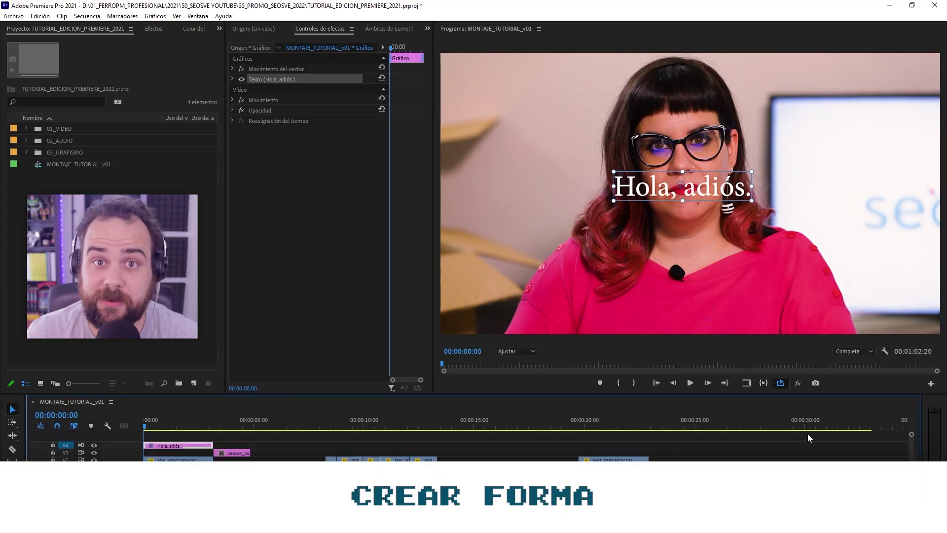
left_click(887, 417)
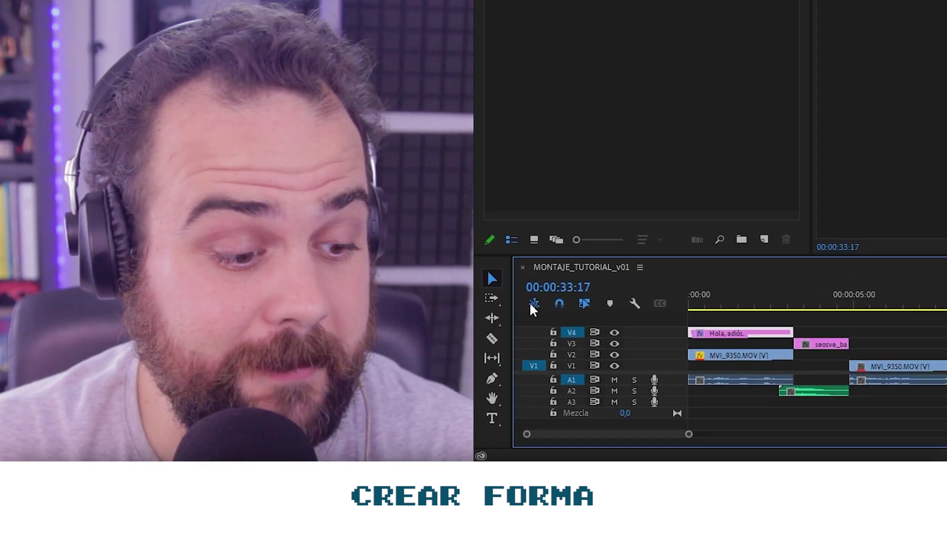
Draw a freeform grey shape with the Pen tool, adding curved and corner points
left_click(492, 379)
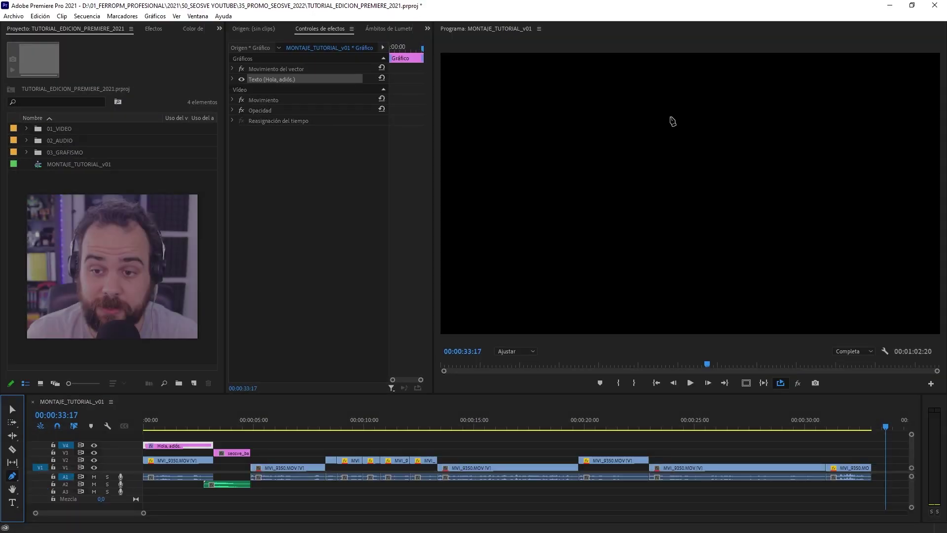
left_click(710, 94)
left_click(667, 116)
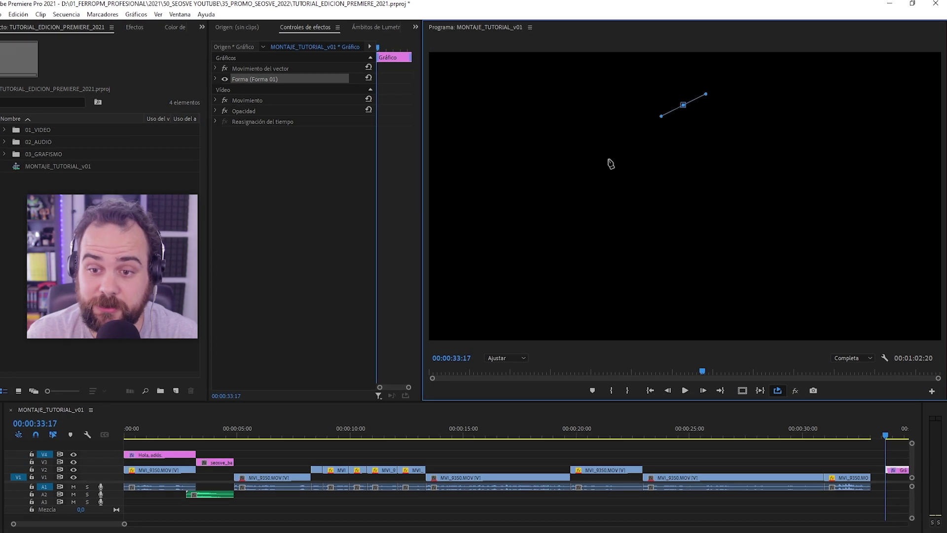
left_click_drag(613, 158, 607, 186)
left_click_drag(631, 220, 680, 262)
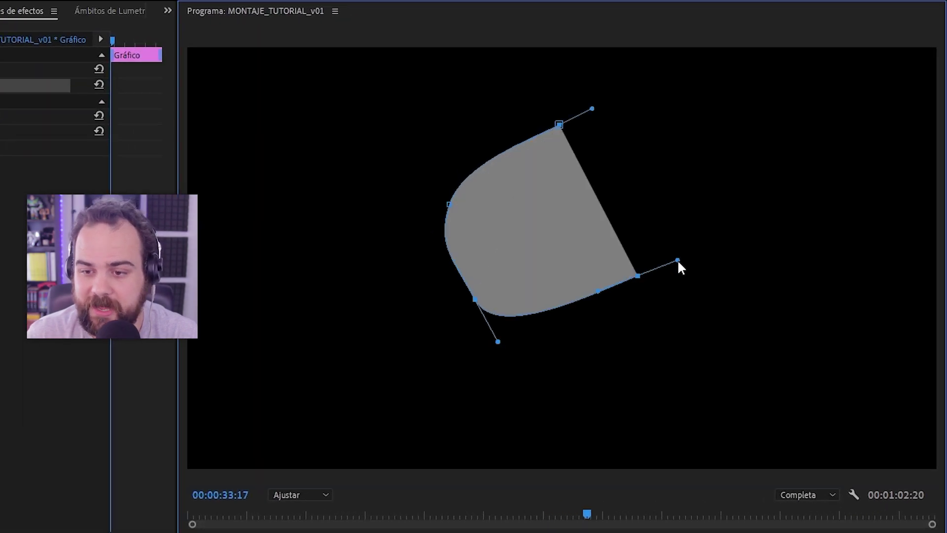
left_click_drag(681, 206, 693, 149)
left_click(689, 103)
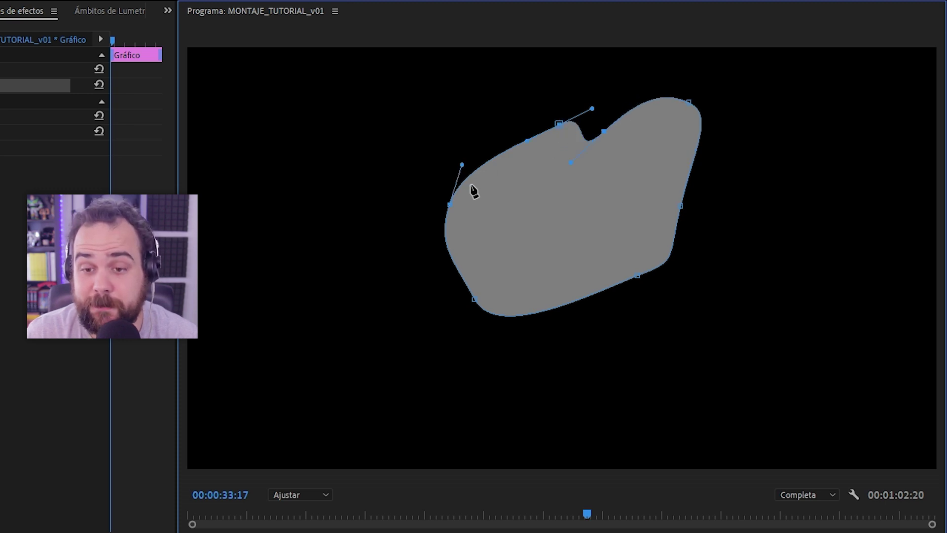
left_click_drag(450, 205, 489, 208)
Reposition and enlarge the shape to fill the frame, and move its Gráfico clip to V4
left_click(13, 409)
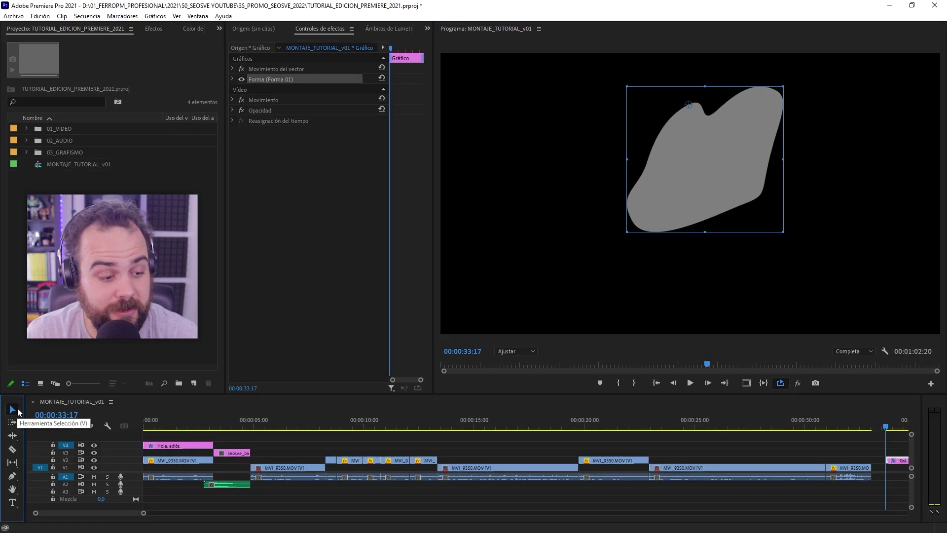
left_click_drag(709, 146, 653, 195)
left_click_drag(721, 134, 864, 59)
left_click_drag(757, 133, 727, 146)
left_click_drag(537, 297, 560, 313)
left_click(903, 441)
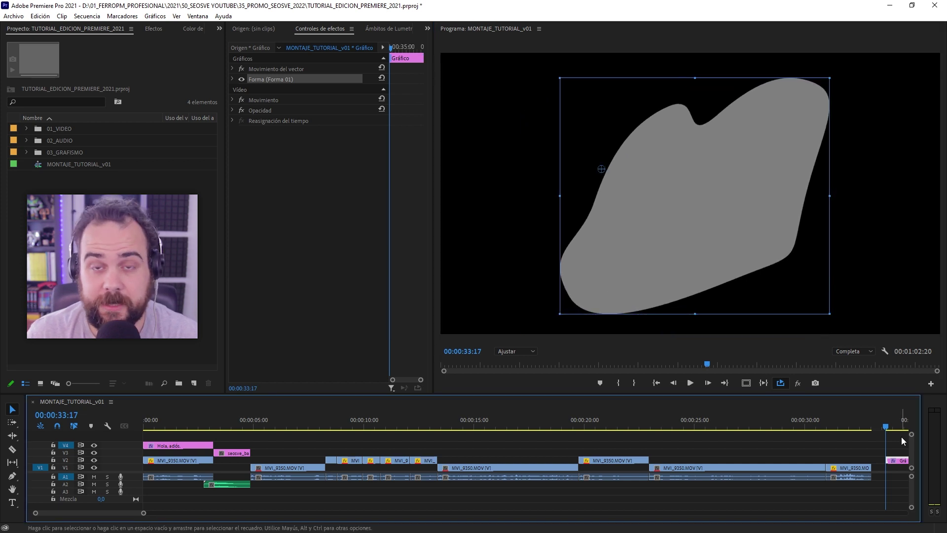
left_click_drag(893, 464, 871, 448)
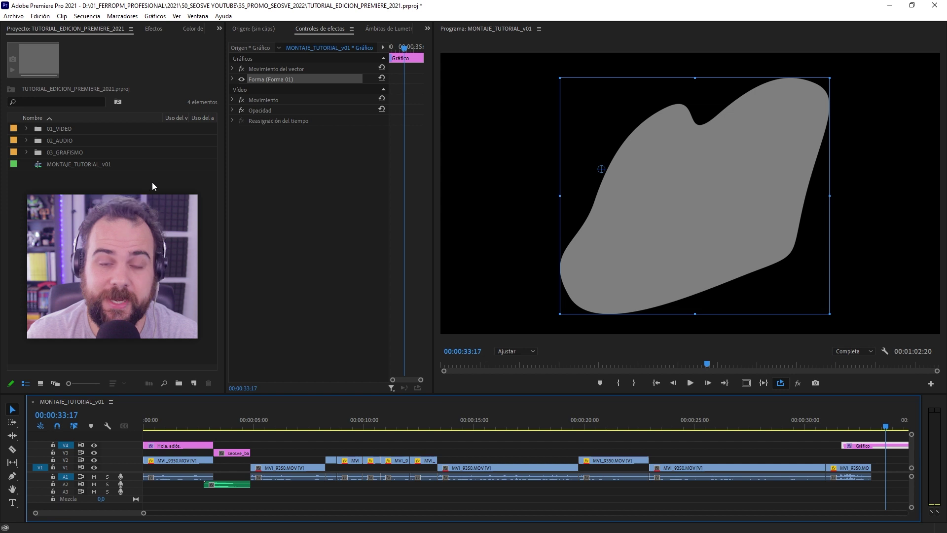
Slide the Forma 01 Gráfico clip on V4 left to end at 00:00:33:17
left_click(155, 16)
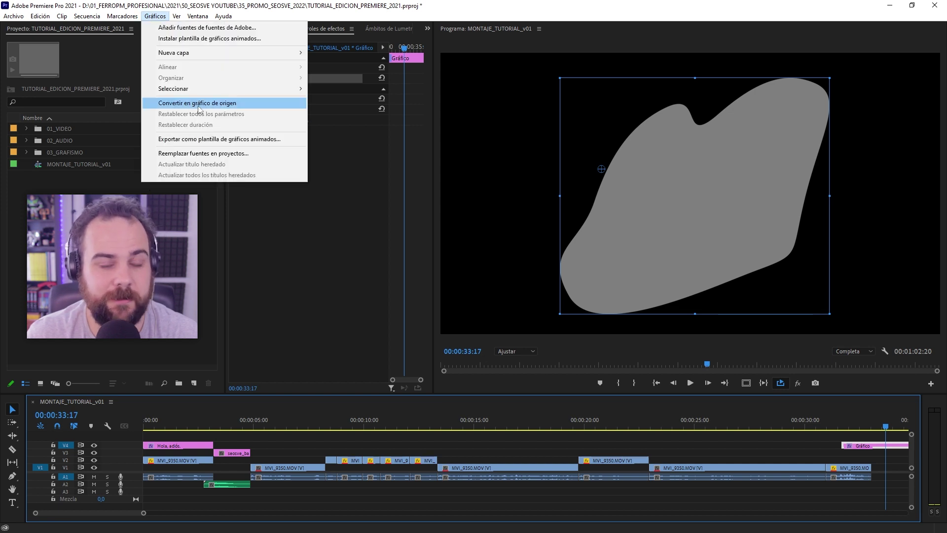
left_click(143, 217)
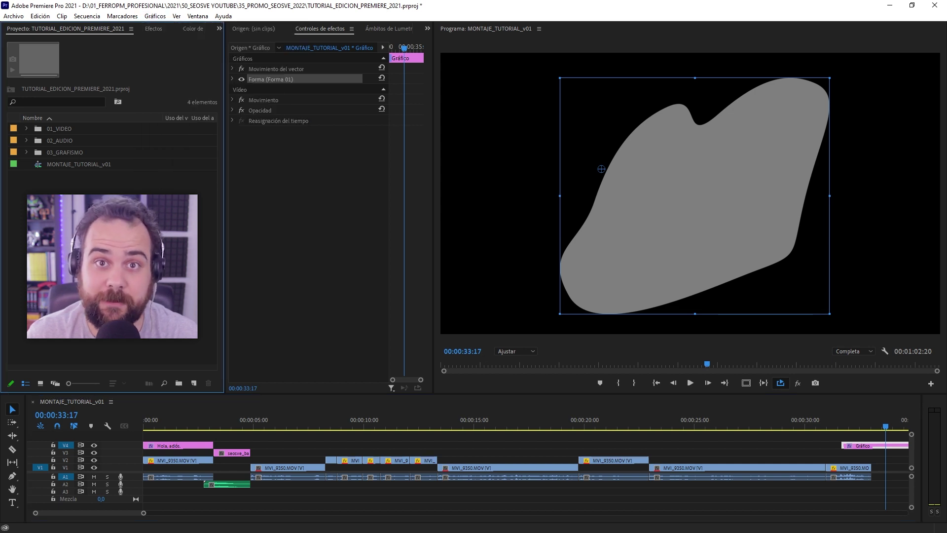
left_click(873, 464)
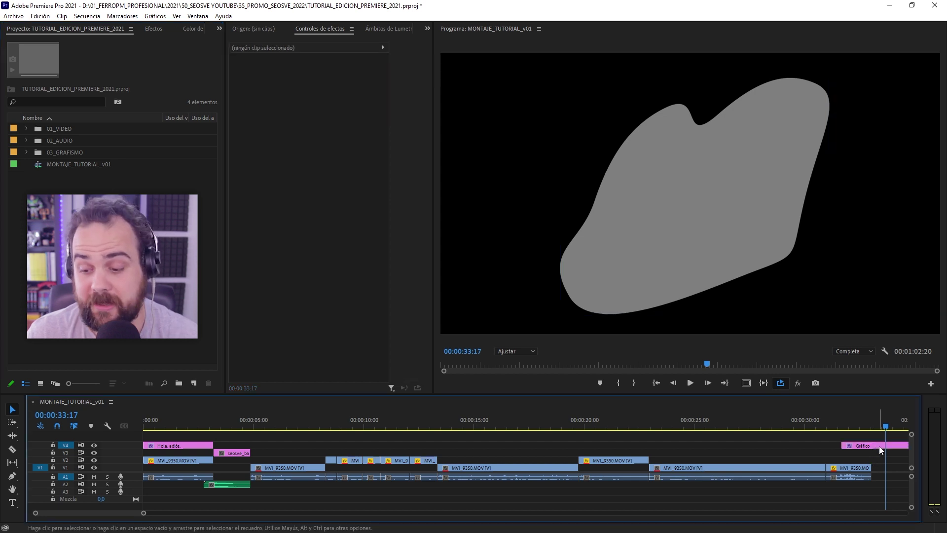
left_click(881, 447)
mouse_move(887, 448)
left_mouse_down()
mouse_move(838, 447)
mouse_move(869, 455)
mouse_move(879, 447)
left_mouse_up()
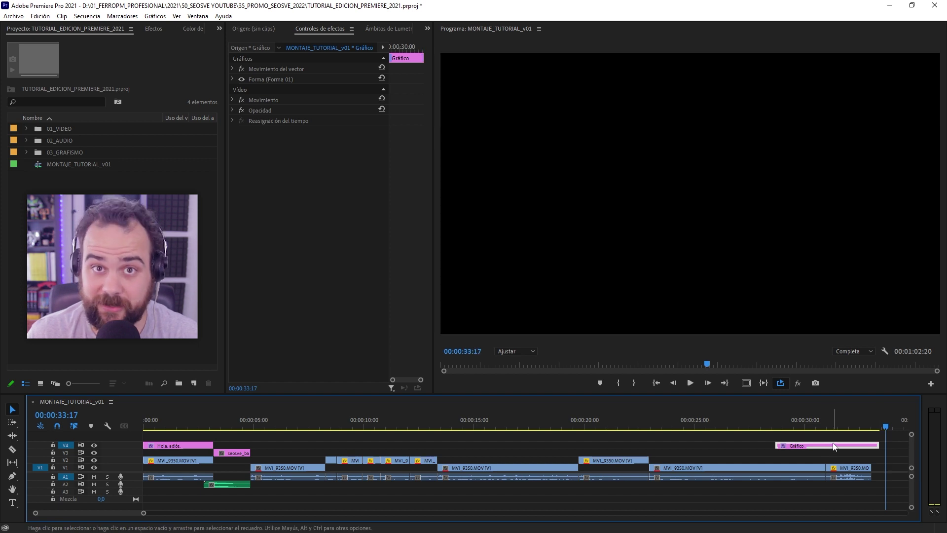
left_click(365, 194)
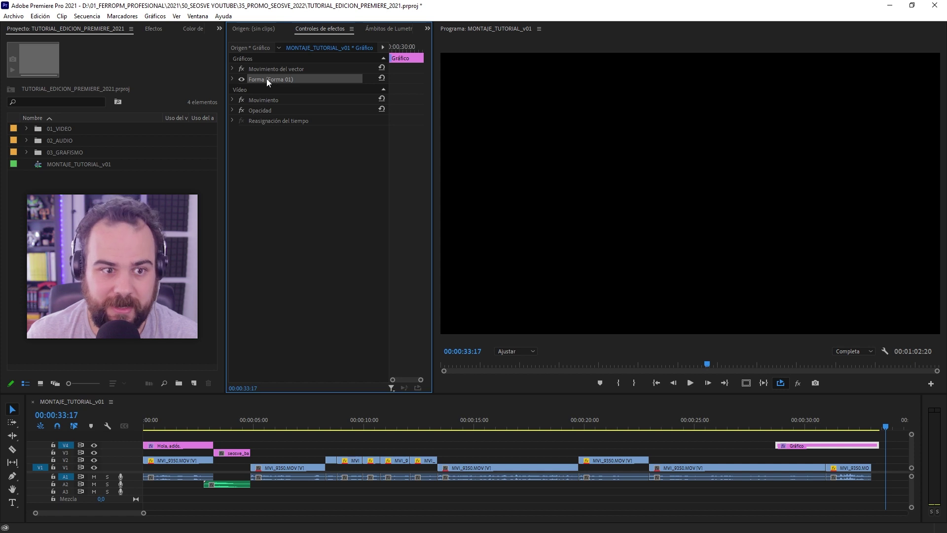
left_click(233, 79)
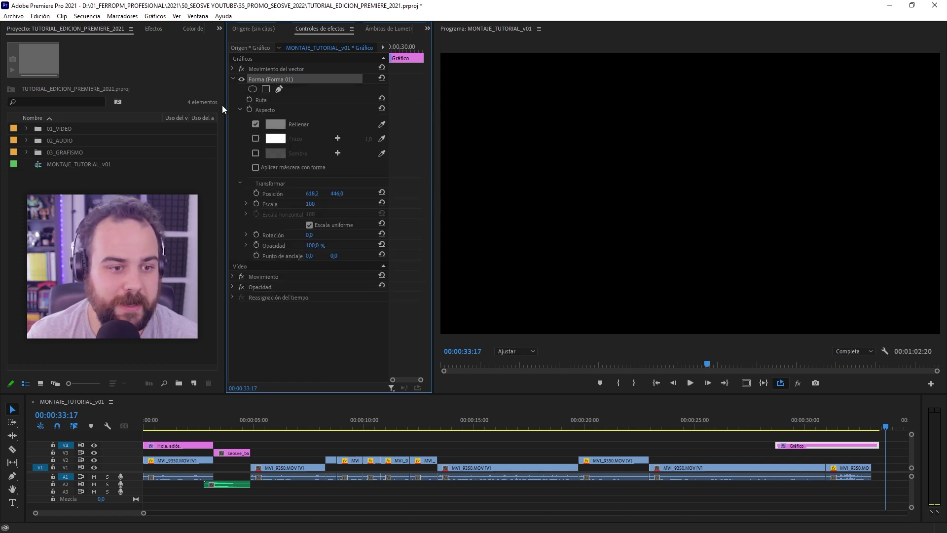
left_click(233, 79)
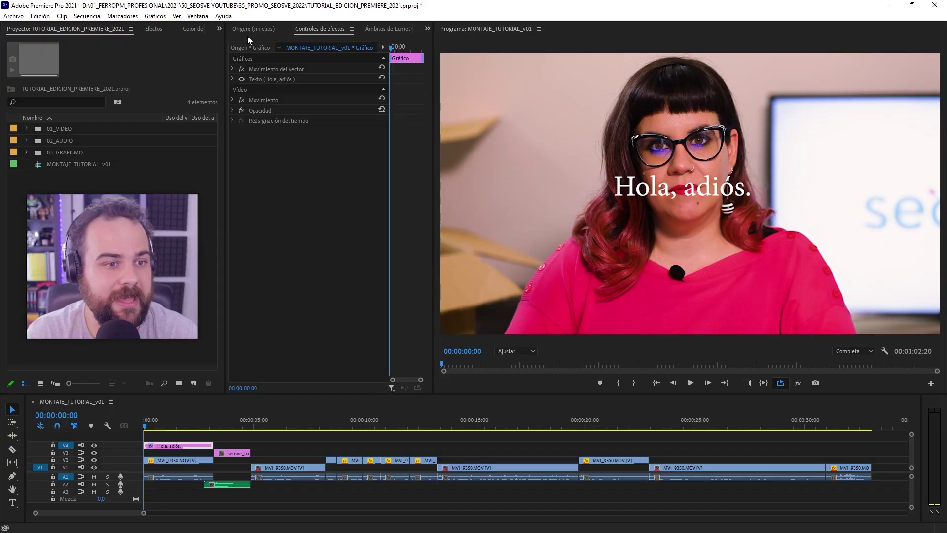
left_click(200, 16)
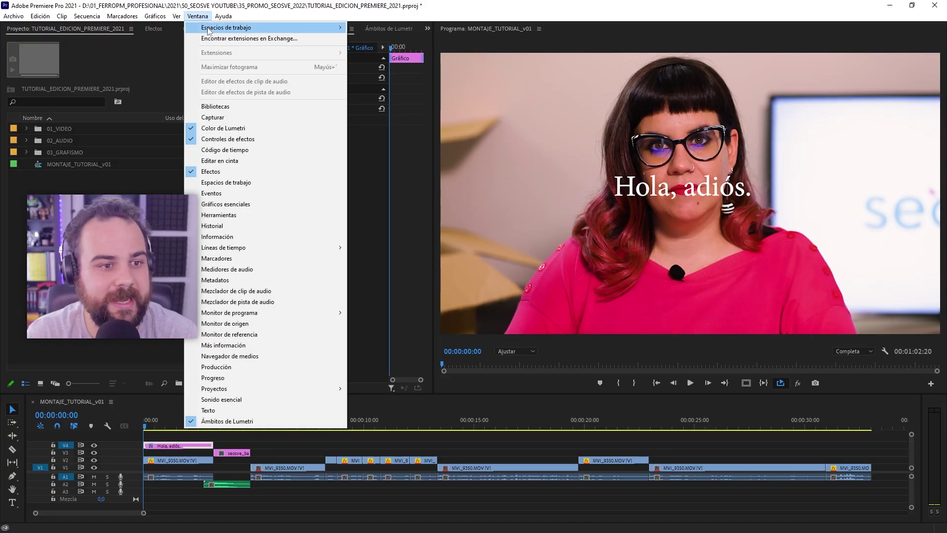
mouse_move(224, 27)
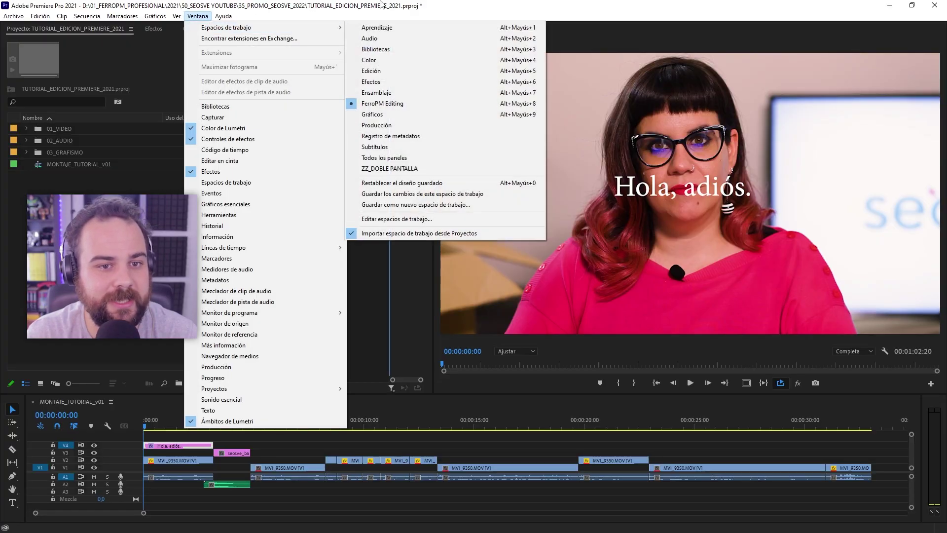
left_click(410, 114)
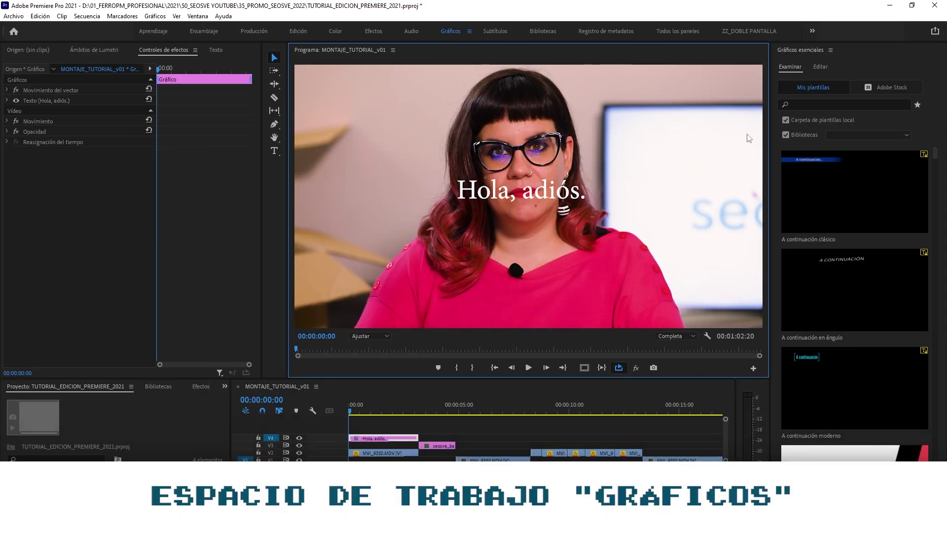
left_click(806, 49)
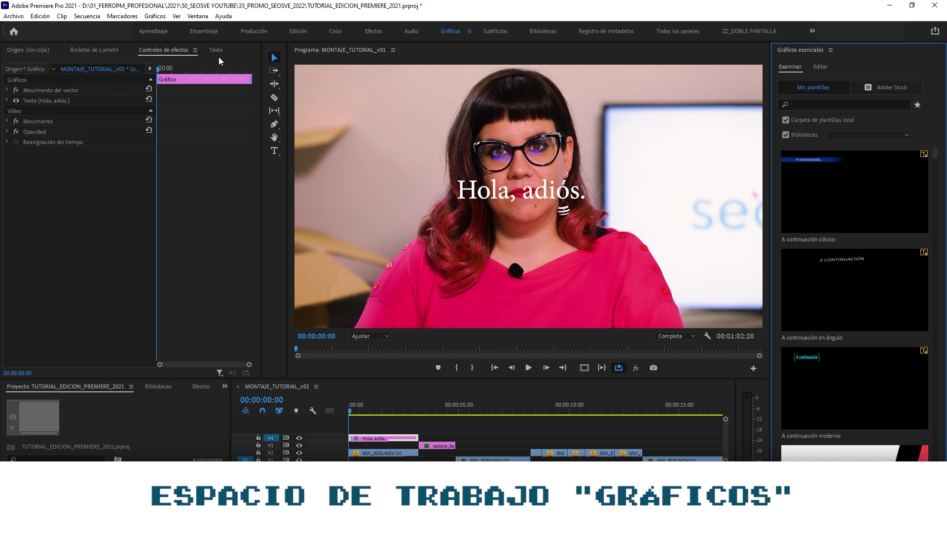
left_click(161, 406)
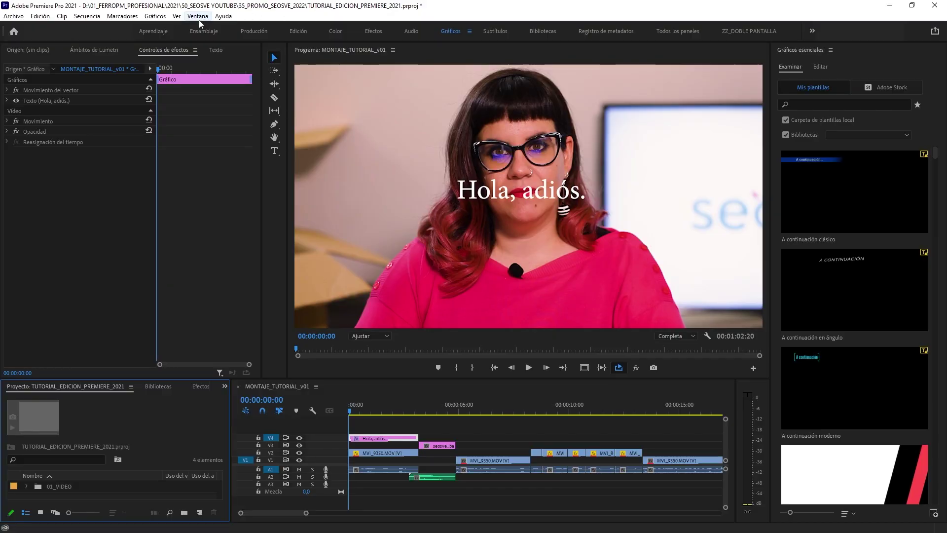
Show Gráficos esenciales and dock it alongside the Lumetri and Project panels
left_click(198, 16)
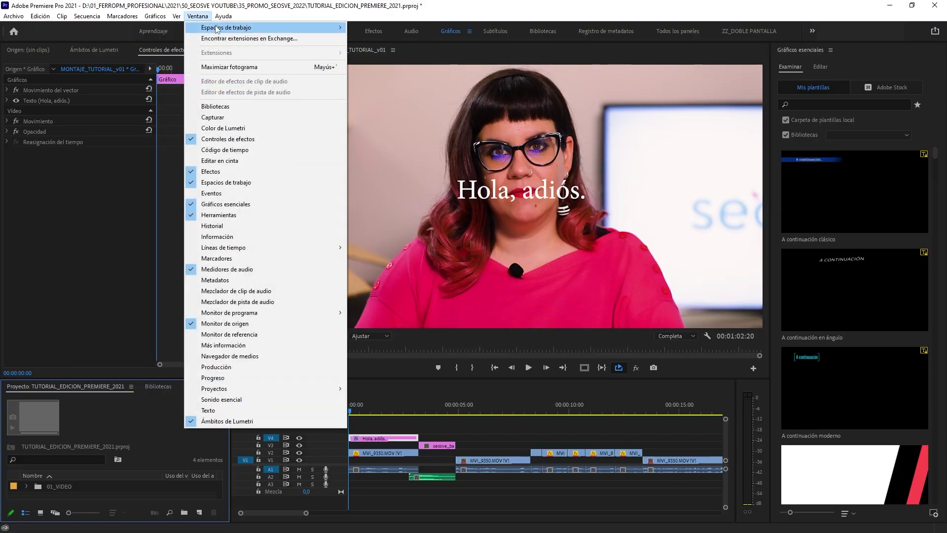
mouse_move(227, 27)
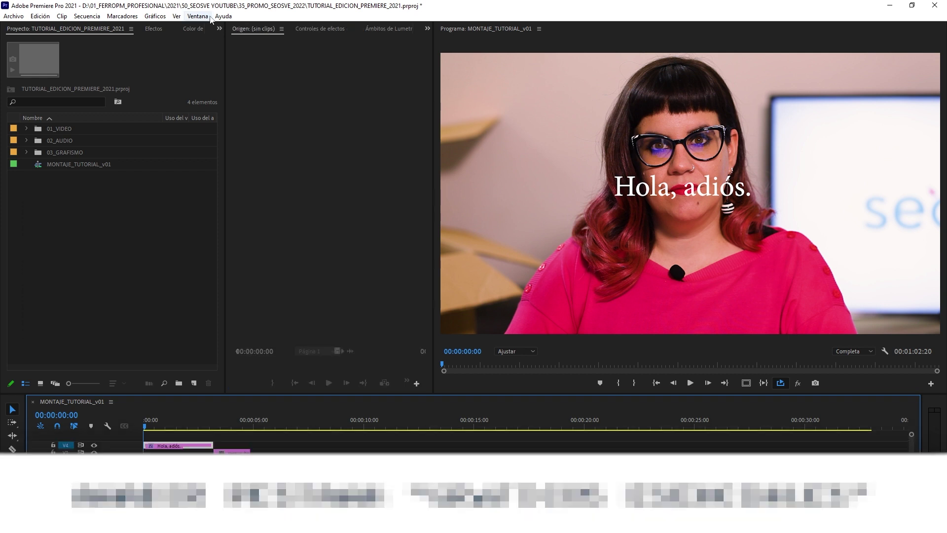
left_click(197, 16)
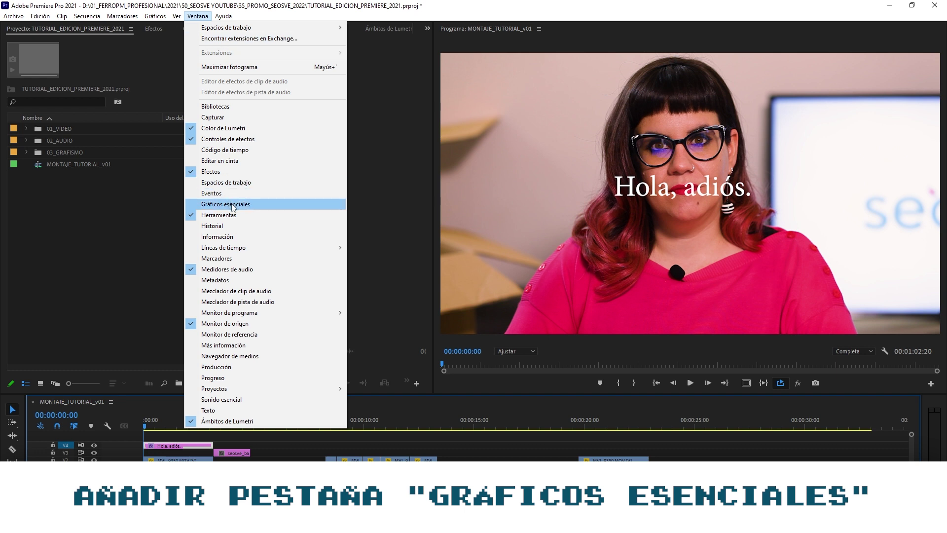
left_click(262, 204)
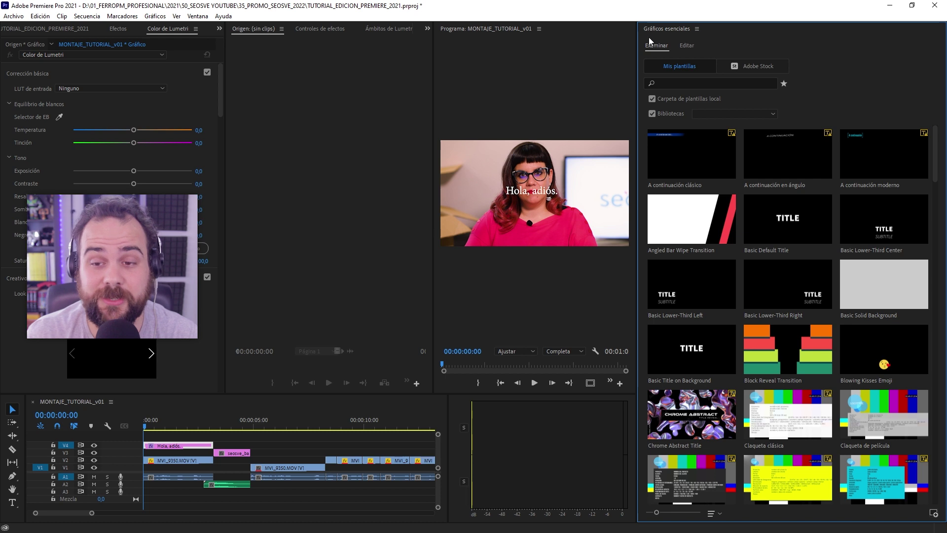
left_click_drag(676, 28, 144, 180)
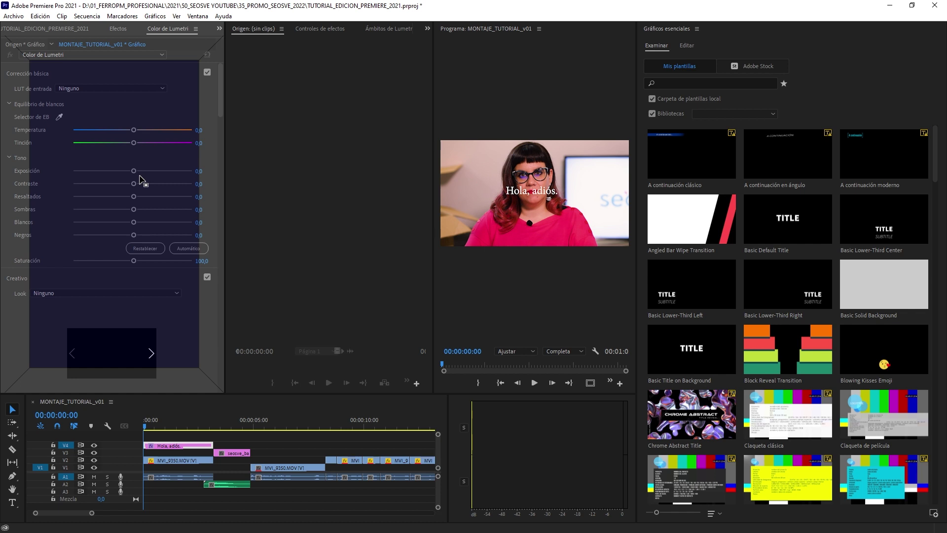
left_click_drag(143, 181, 319, 46)
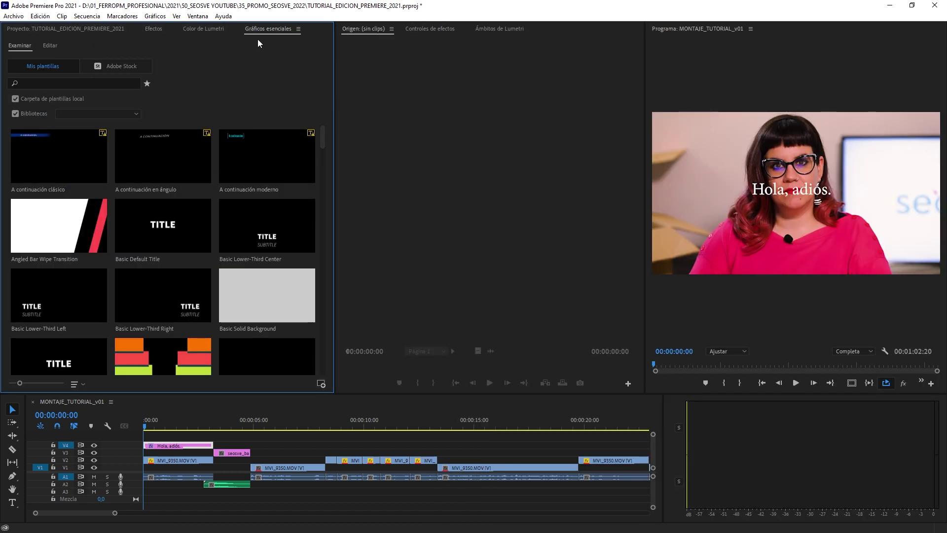
left_click(202, 29)
left_click(118, 29)
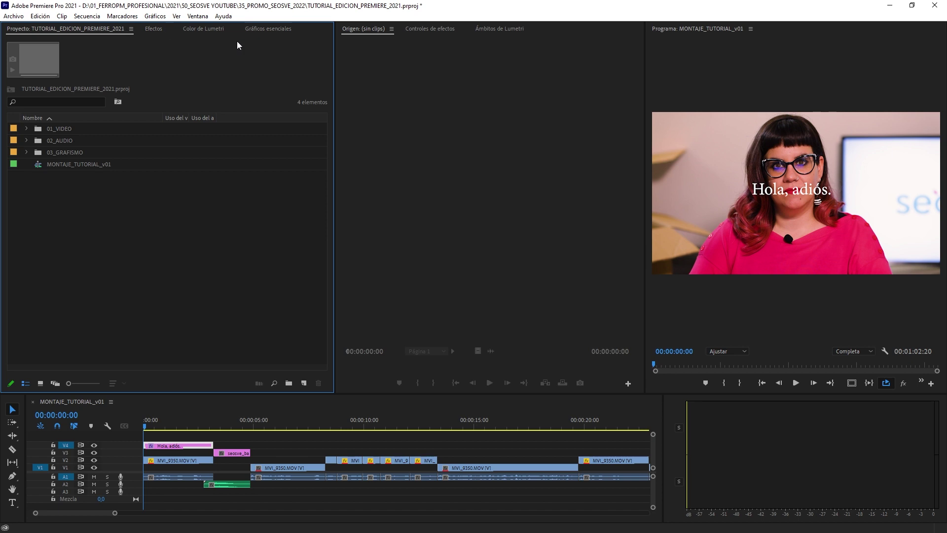
left_click(269, 28)
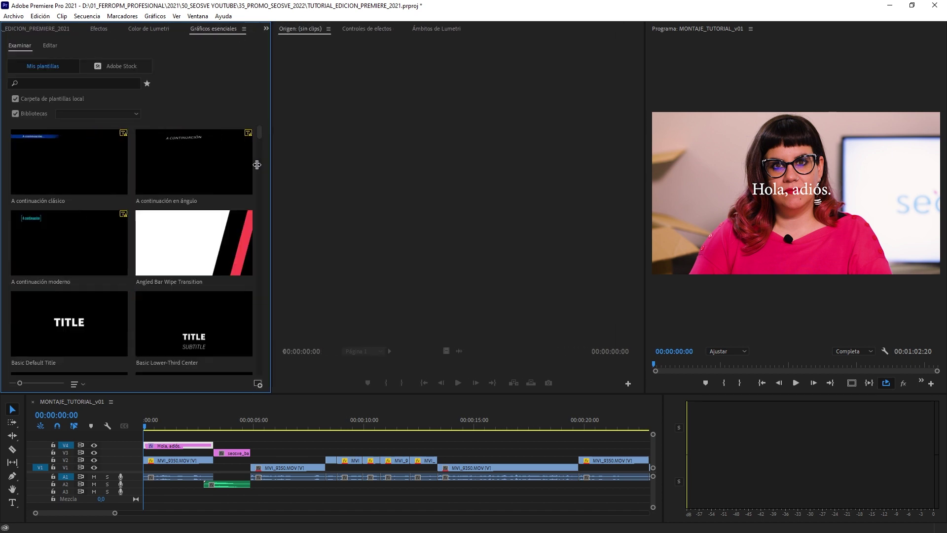
Widen the Program monitor over the Source monitor and save the workspace changes
left_click_drag(646, 166, 450, 205)
left_click_drag(449, 205, 433, 206)
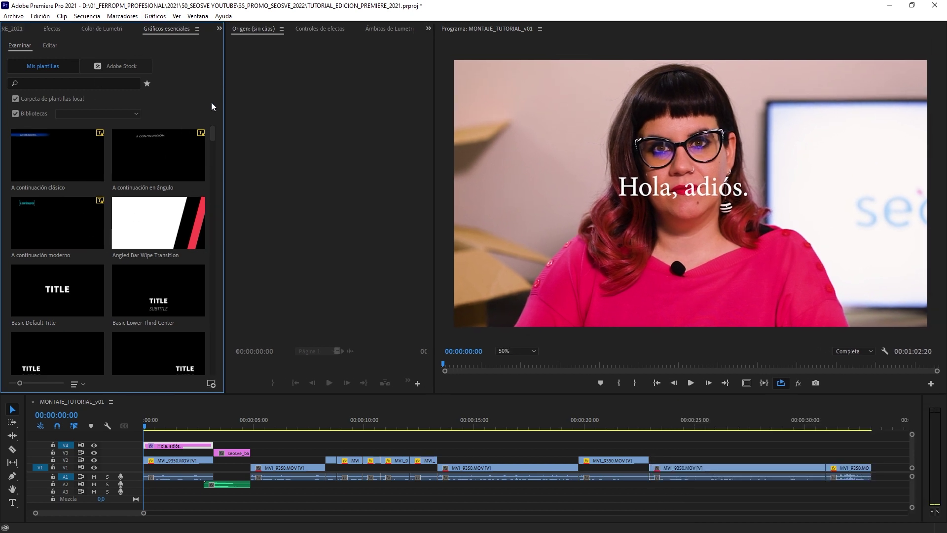
left_click(197, 16)
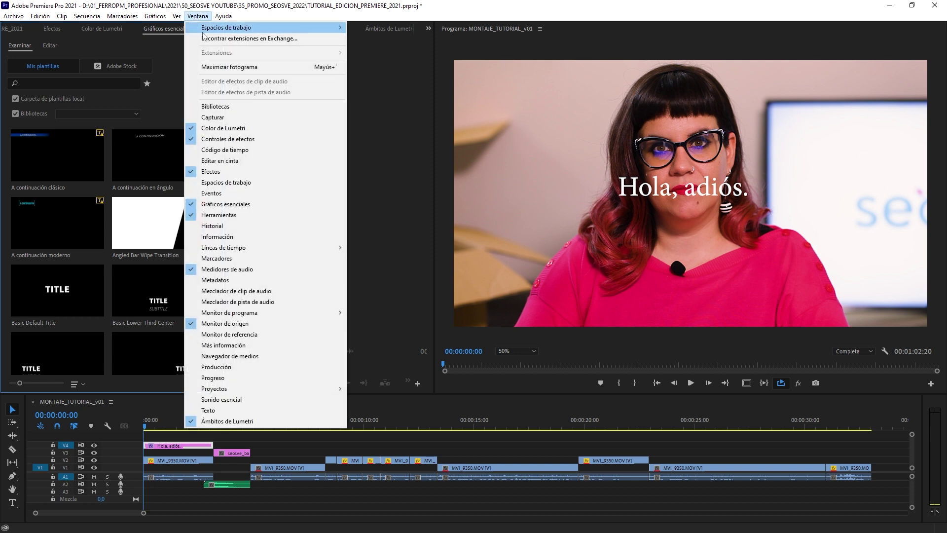
mouse_move(200, 29)
left_click(457, 197)
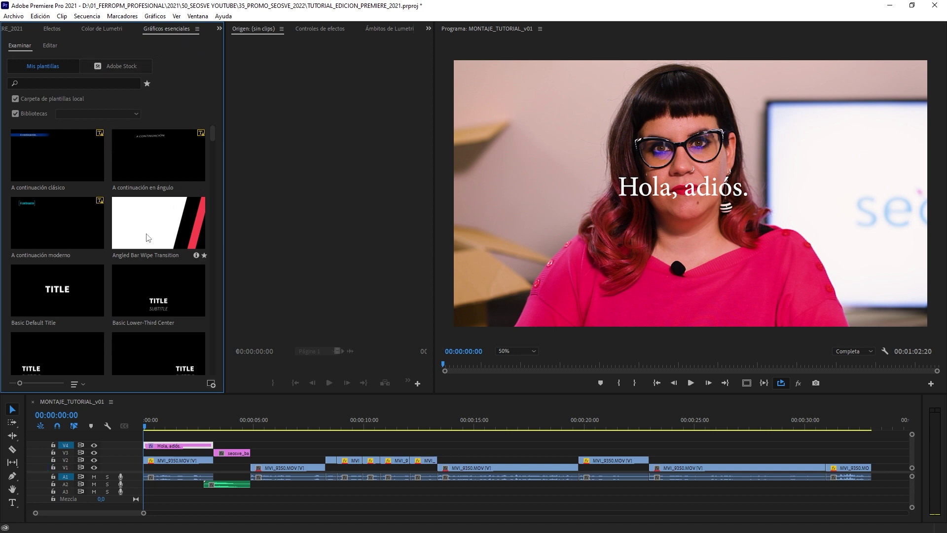
Show Controles de efectos and select the Angled Bar Wipe Transition template
left_click(337, 31)
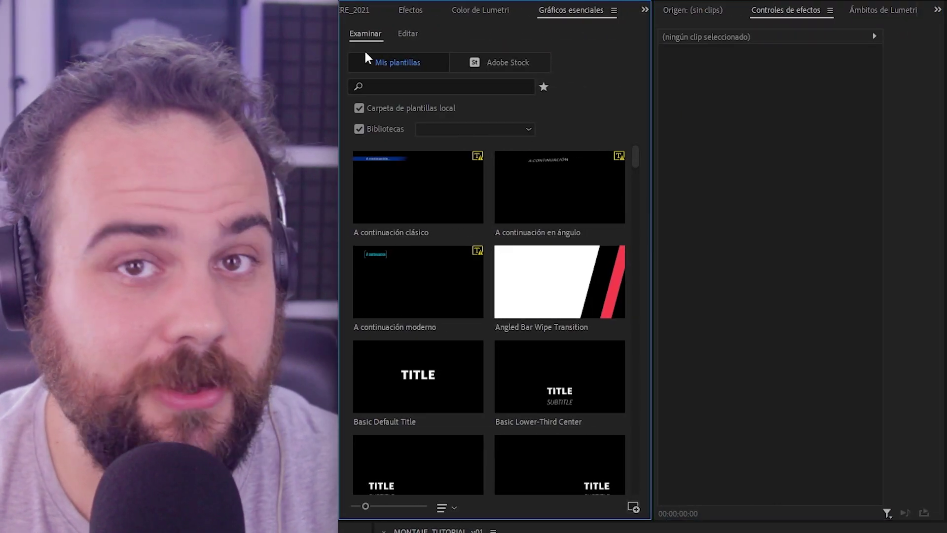
scroll(414, 320, "down", 15)
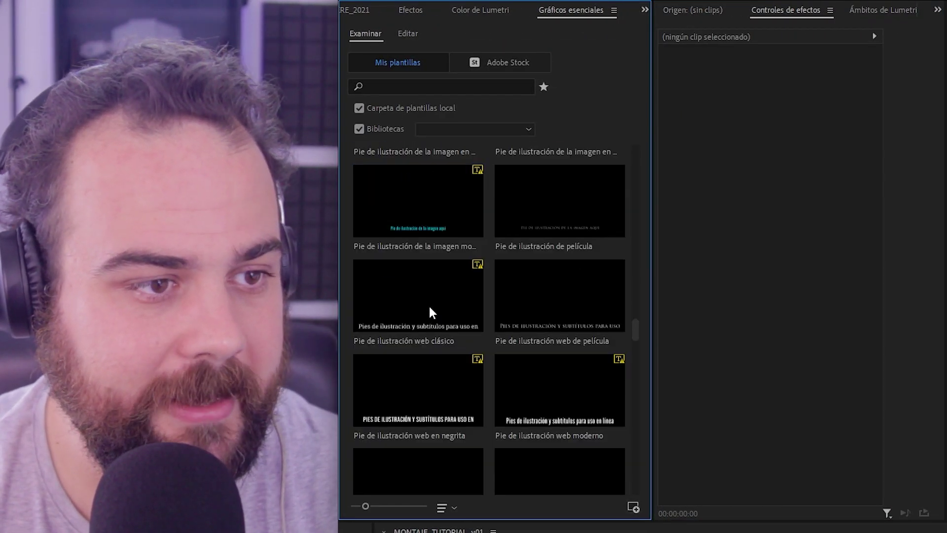
scroll(430, 305, "up", 15)
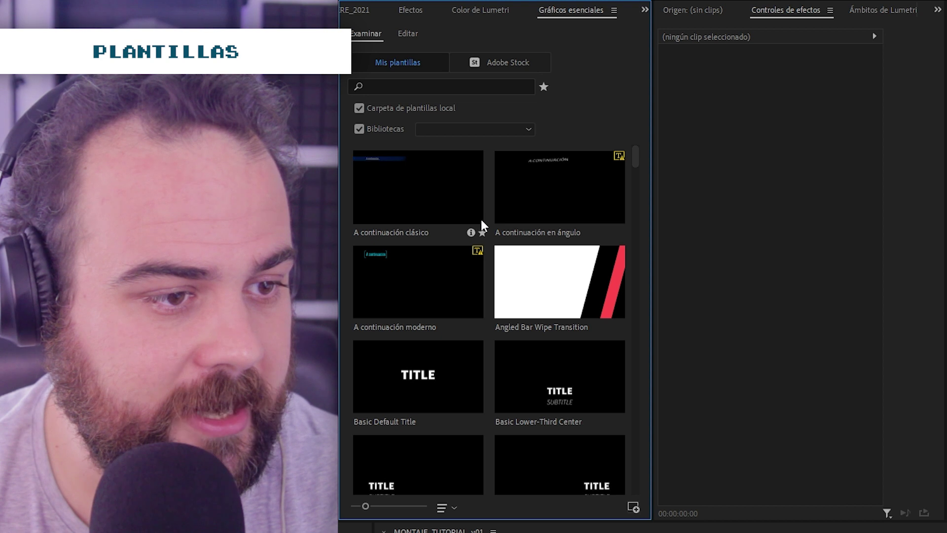
left_click(513, 268)
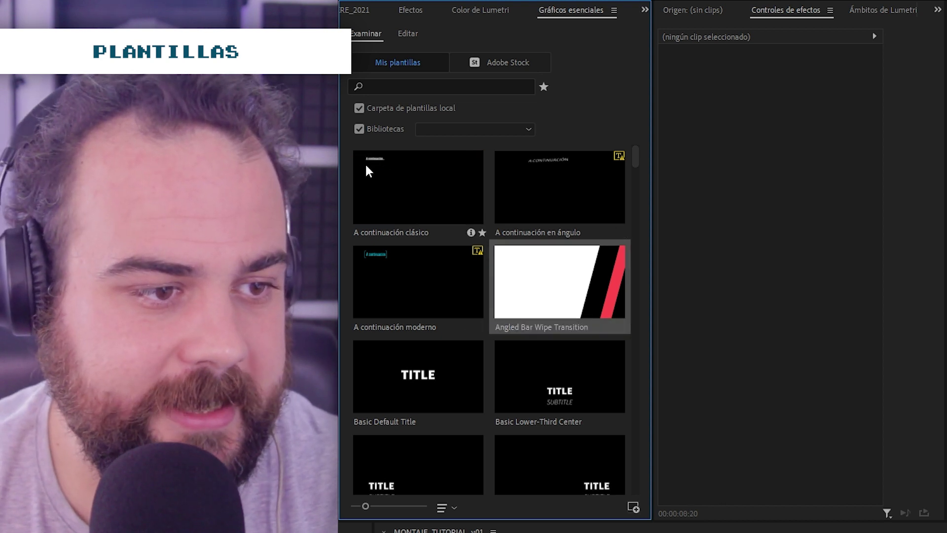
Browse further through the local templates, then show the Adobe Stock template catalogue
scroll(561, 282, "down", 8)
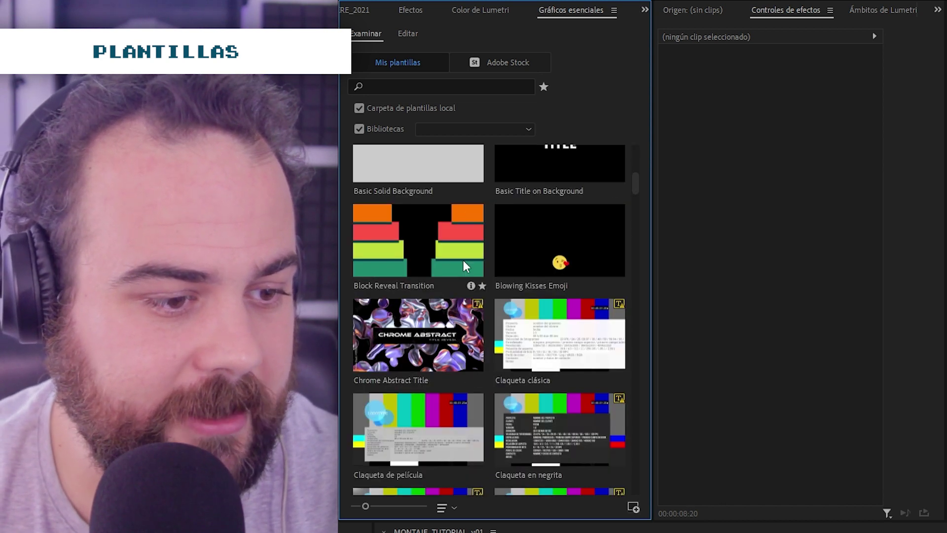
scroll(488, 271, "down", 2)
scroll(568, 197, "up", 4)
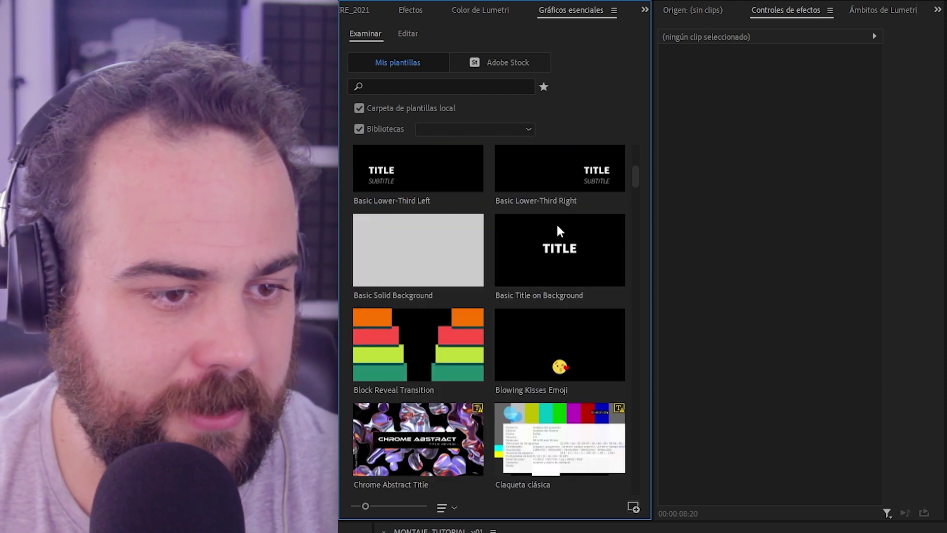
scroll(566, 379, "down", 20)
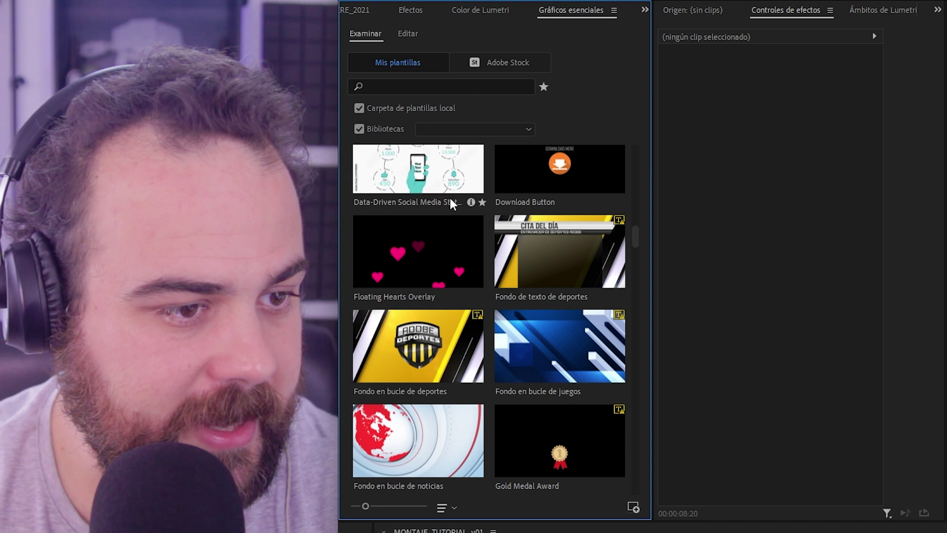
scroll(516, 289, "down", 6)
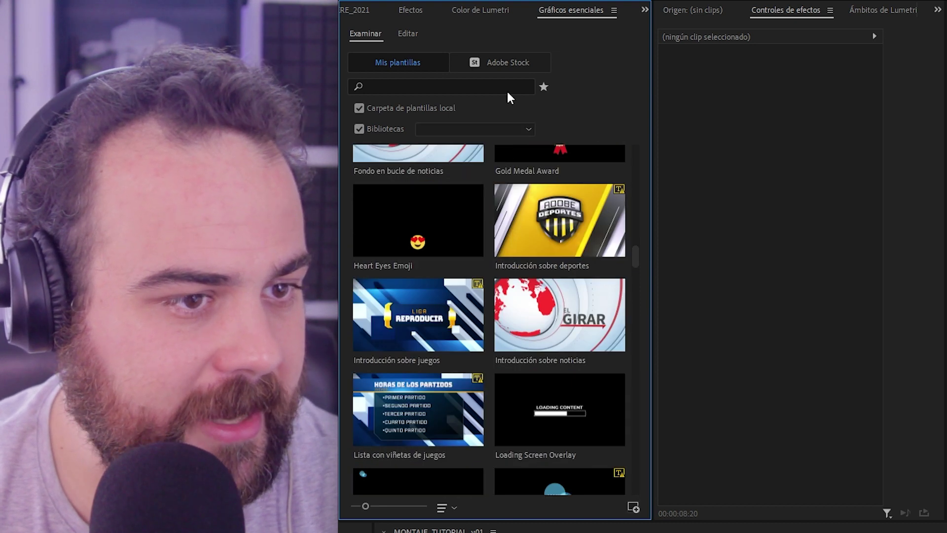
left_click(523, 57)
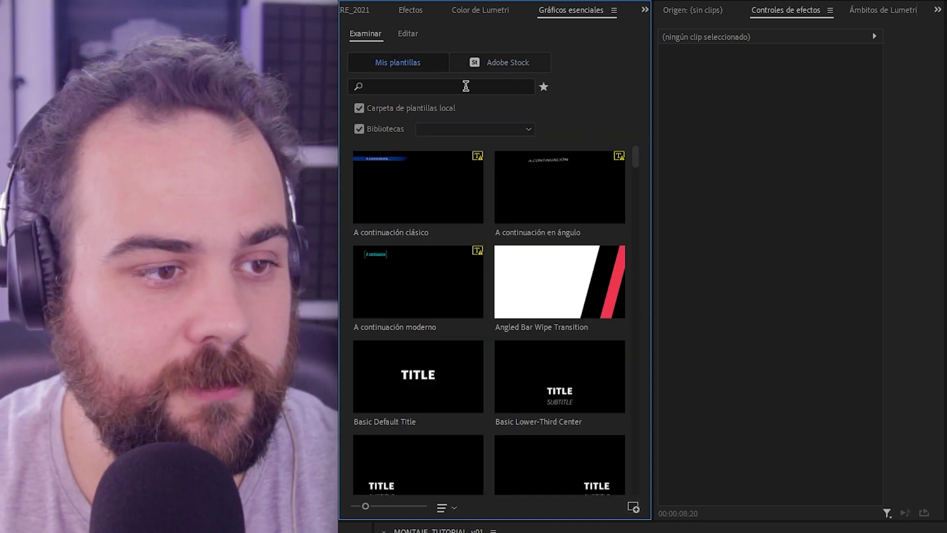
Search the local templates for 'title' and view the Basic Default Title template's details
left_click(465, 85)
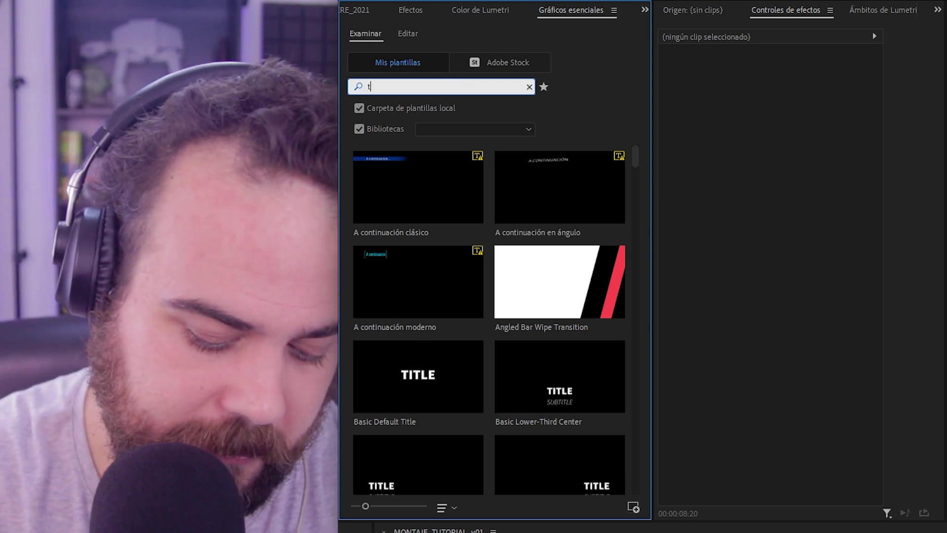
type("title")
key("Return")
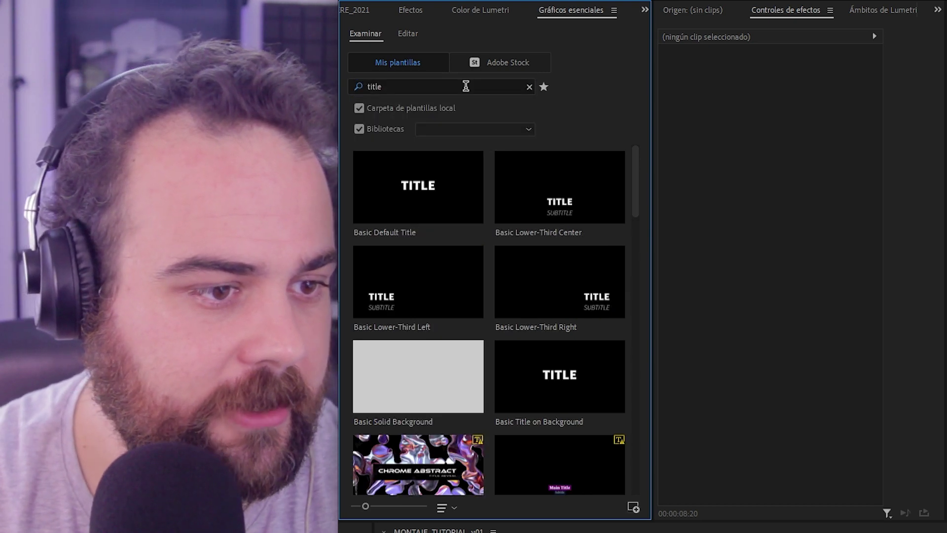
scroll(482, 304, "down", 5)
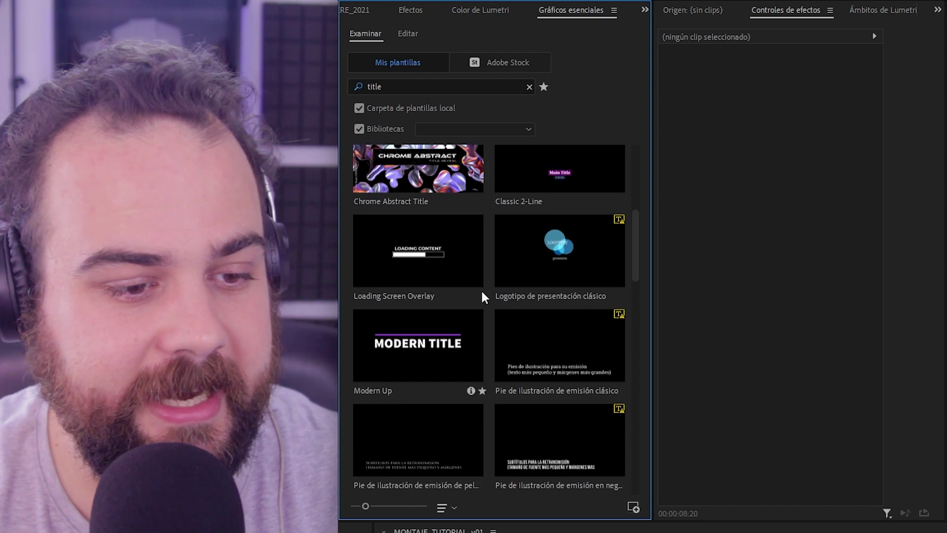
scroll(436, 215, "up", 5)
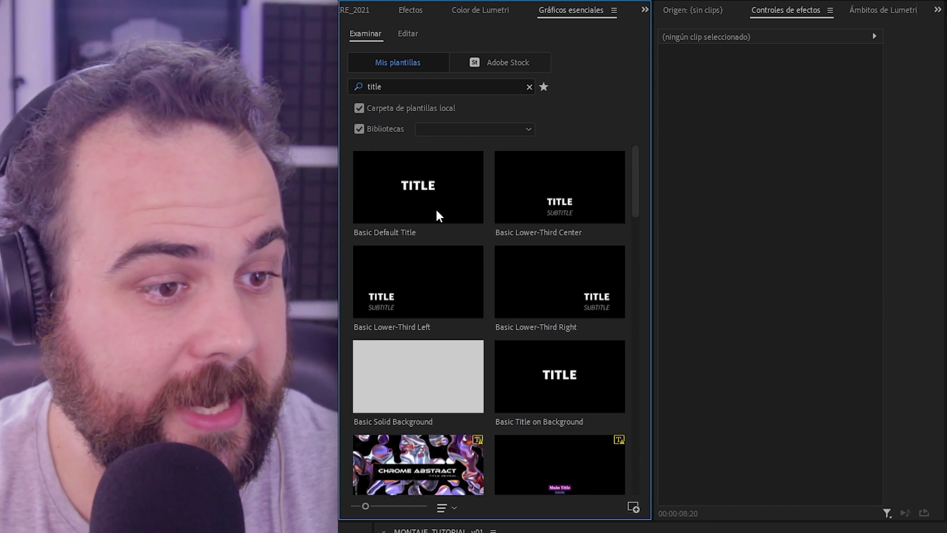
left_click(470, 232)
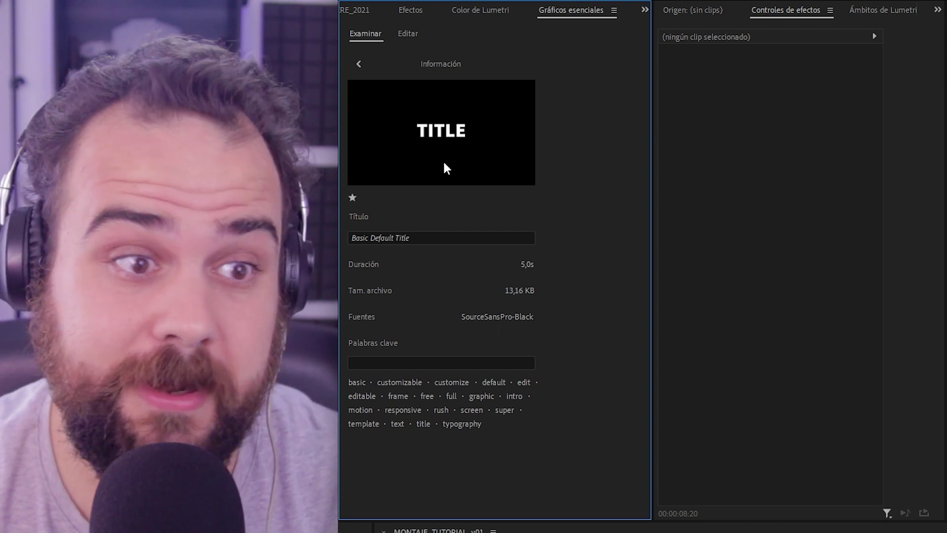
Return to the template browser and clear the 'title' search to list all templates
left_click(359, 64)
double_click(363, 88)
key("BackSpace")
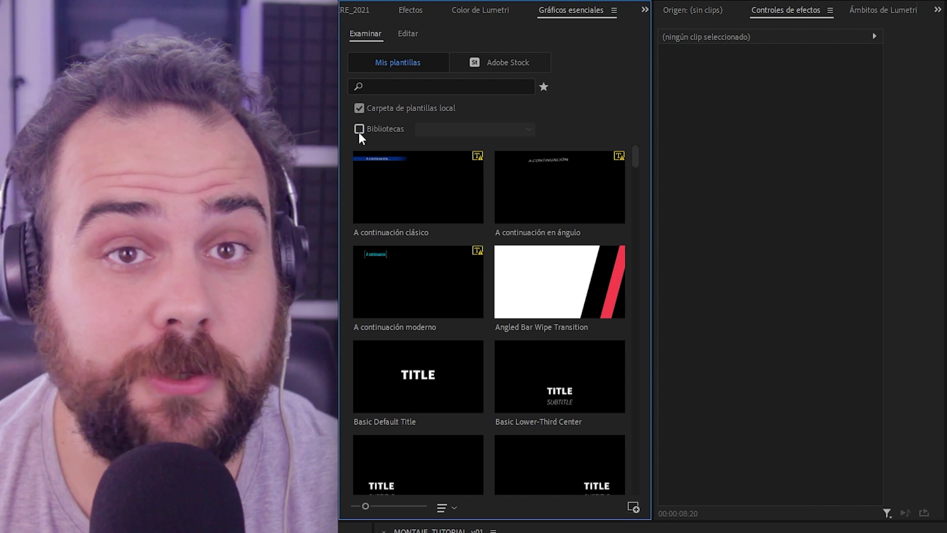
Include library templates in the list and show the Libraries panel from the Window menu
left_click(359, 131)
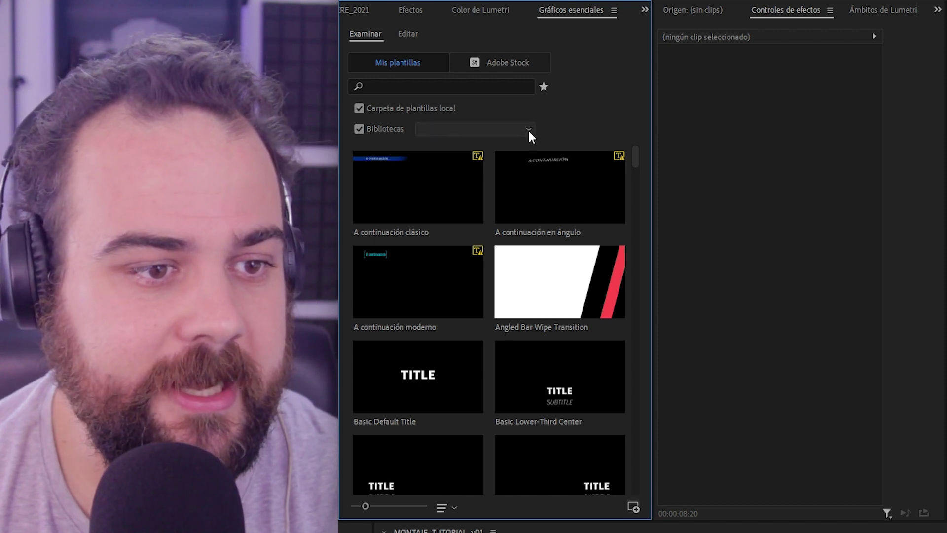
right_click(423, 184)
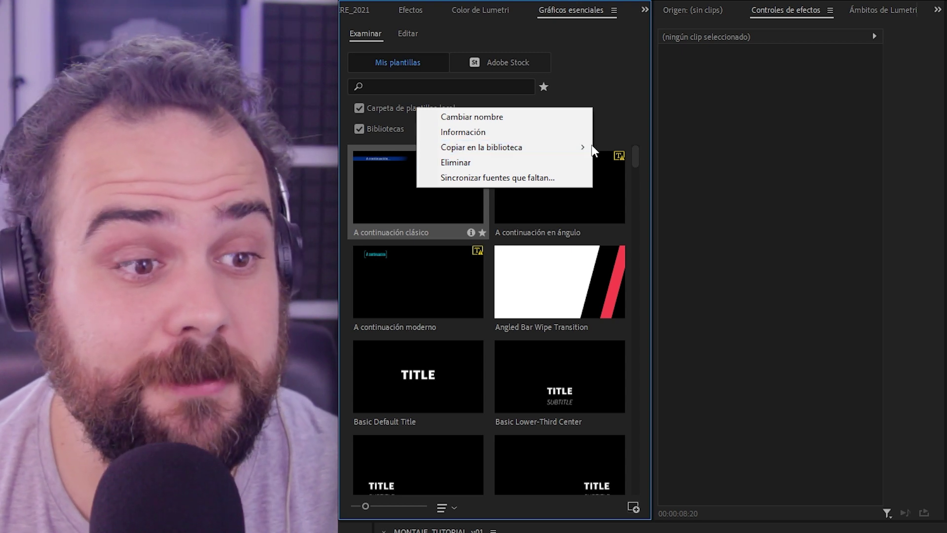
left_click(630, 89)
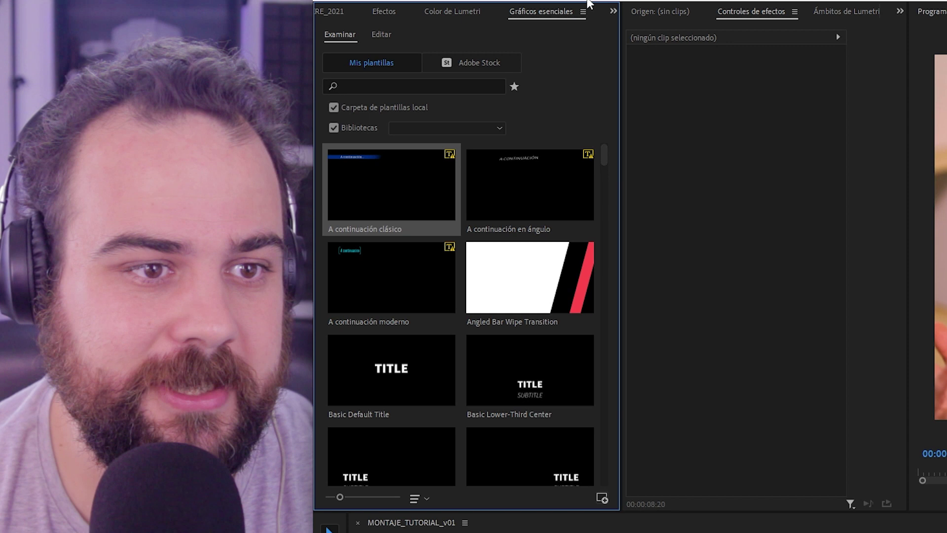
left_click(342, 7)
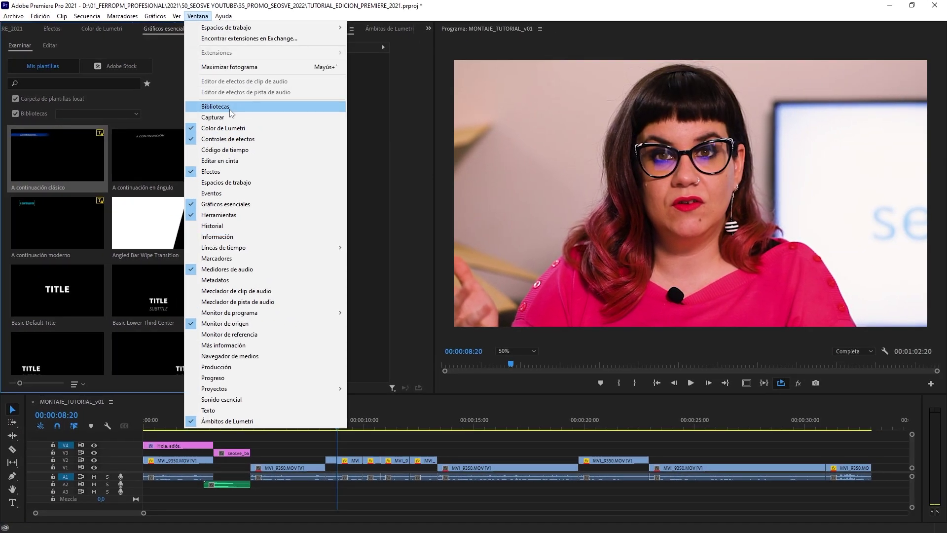
left_click(230, 109)
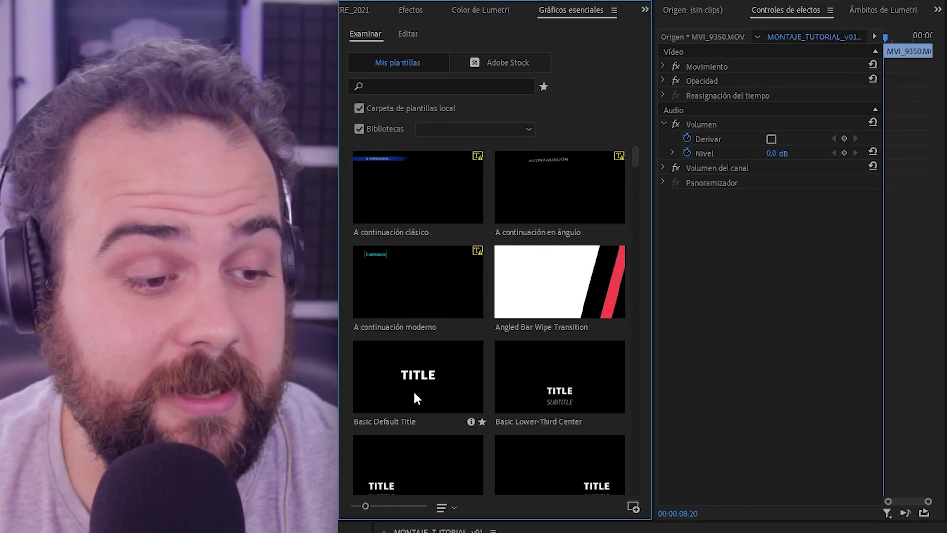
View A continuación moderno's details: duration, file size and its LeagueGothic-Regular font
right_click(435, 367)
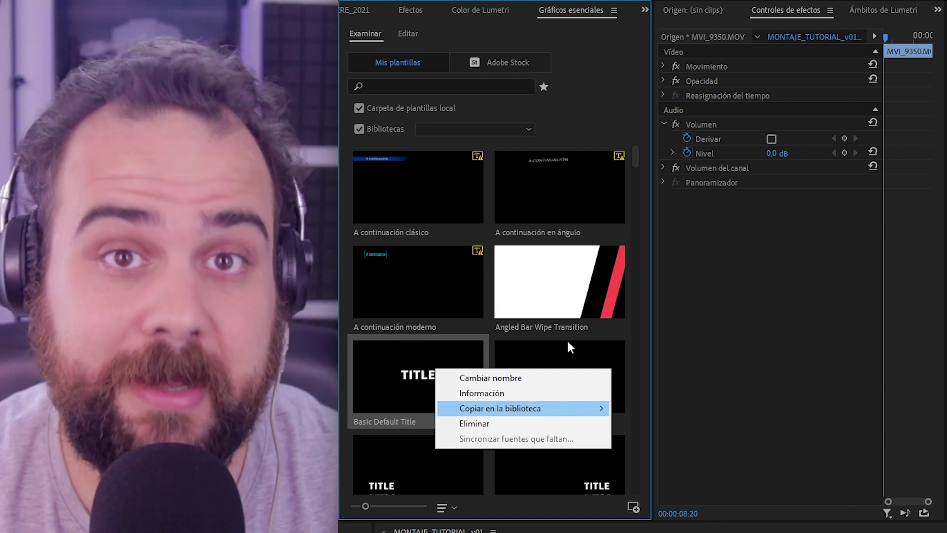
left_click(551, 122)
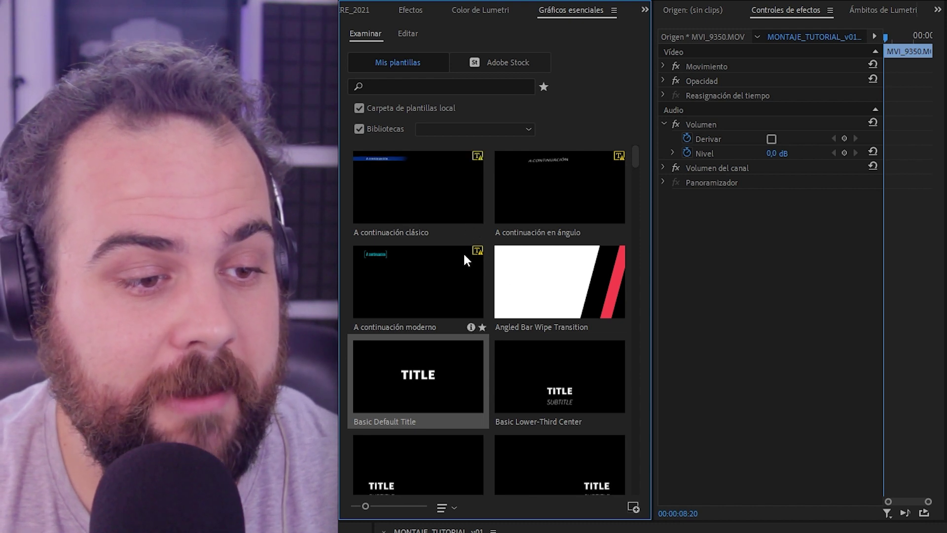
left_click(472, 327)
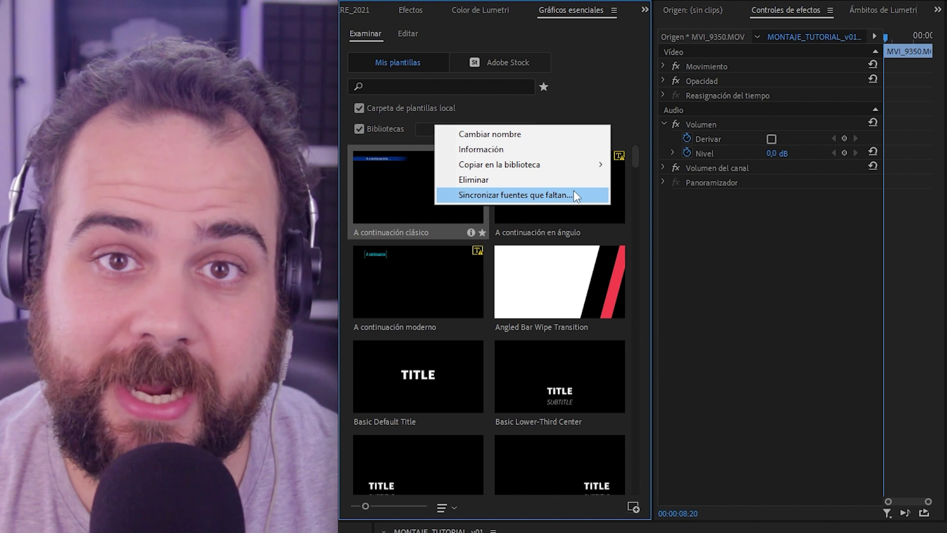
Sync the A continuación clásico template's missing fonts, then select its title clip for editing
left_click(574, 193)
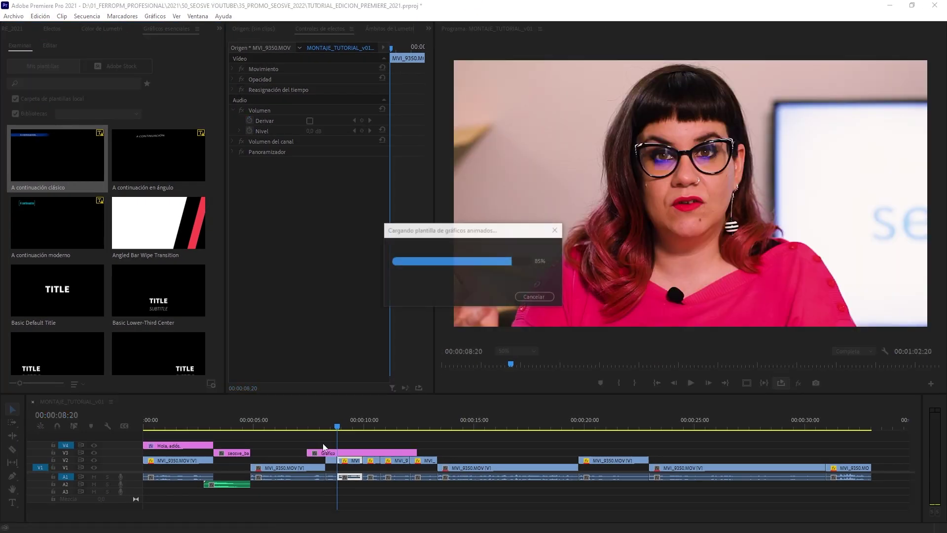
left_click(322, 418)
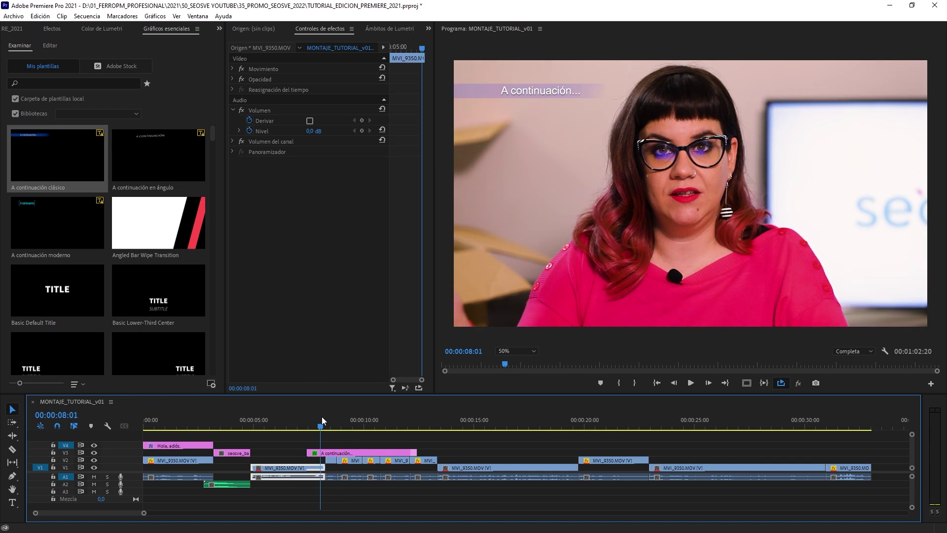
left_click(329, 453)
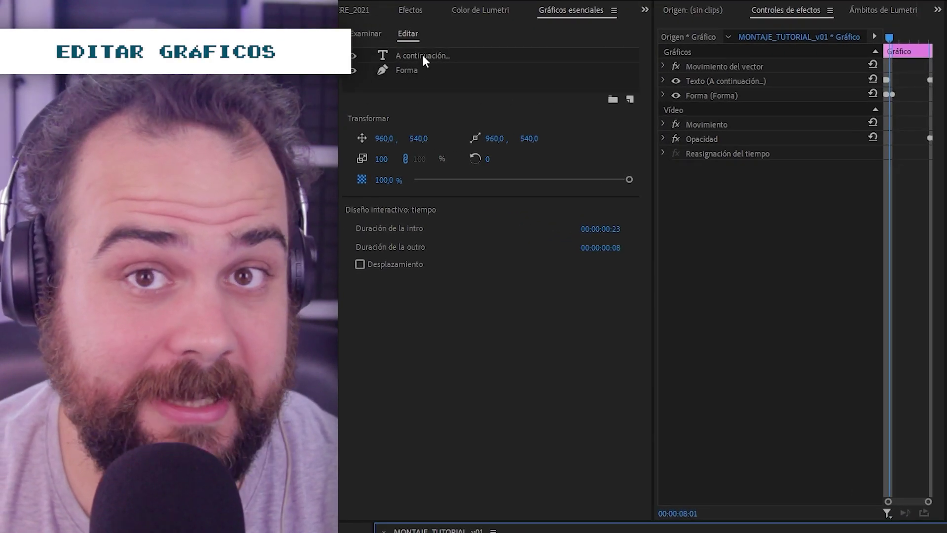
left_click(423, 55)
left_click(406, 68)
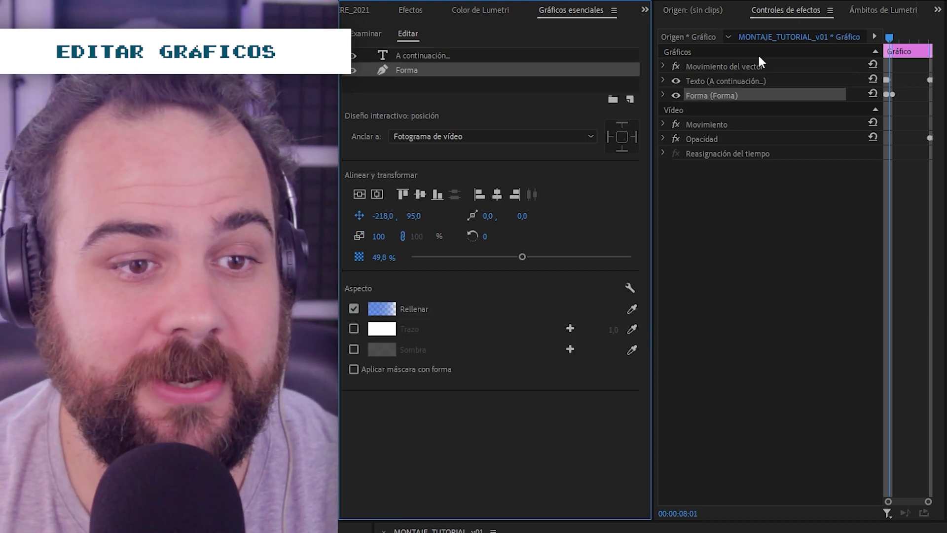
left_click(732, 80)
left_click(723, 94)
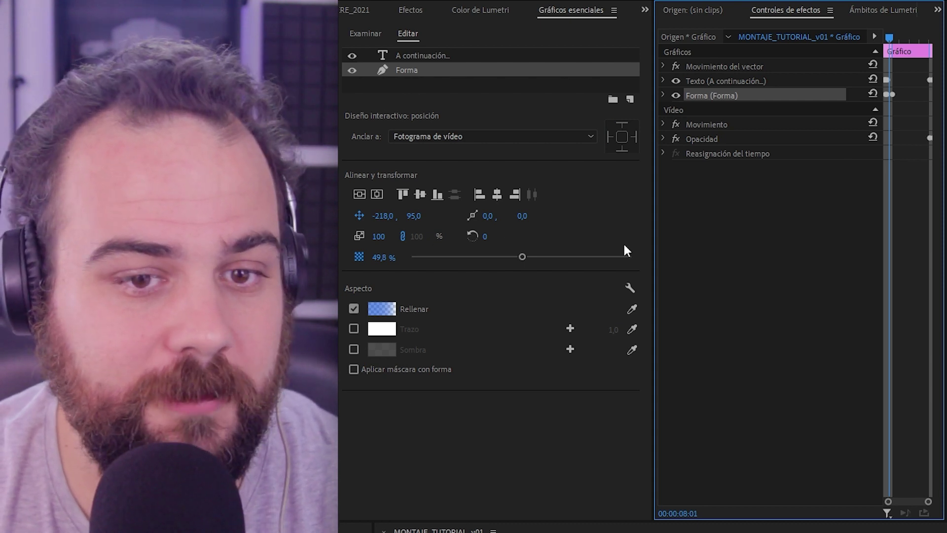
left_click(663, 80)
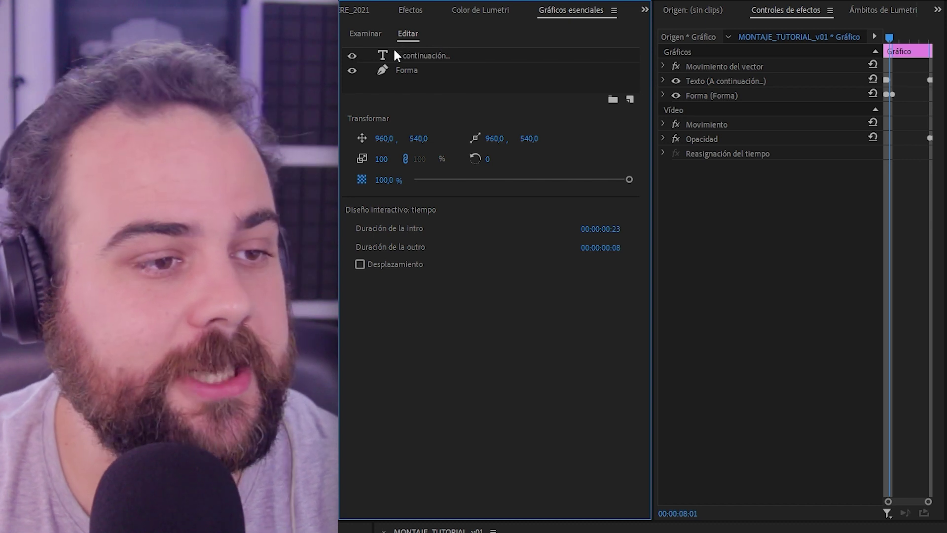
left_click(428, 55)
mouse_move(428, 55)
left_mouse_down()
mouse_move(429, 79)
mouse_move(420, 63)
mouse_move(430, 48)
left_mouse_up()
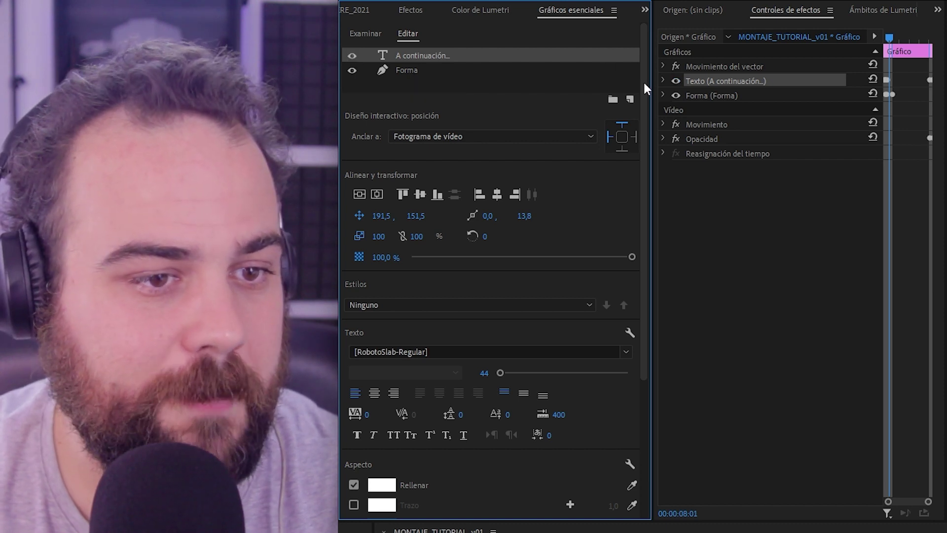
left_click(612, 100)
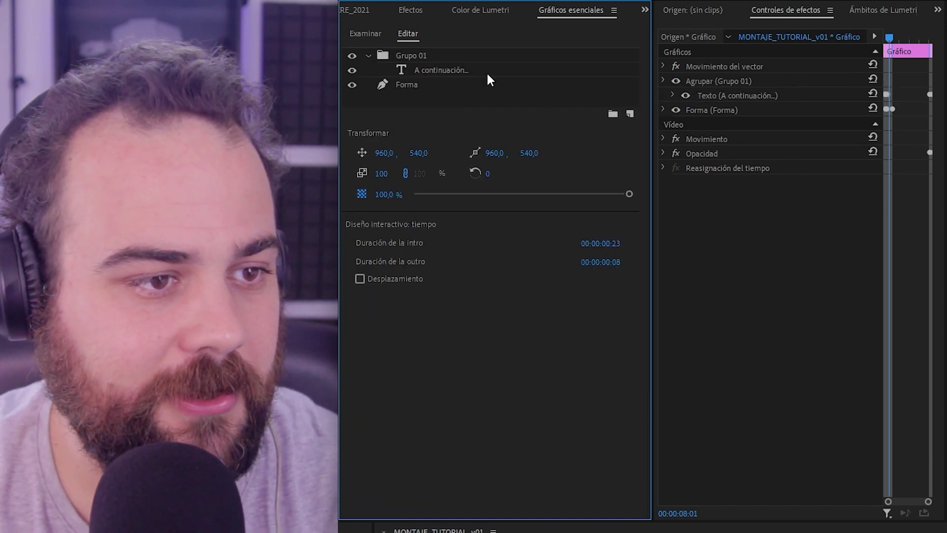
right_click(417, 56)
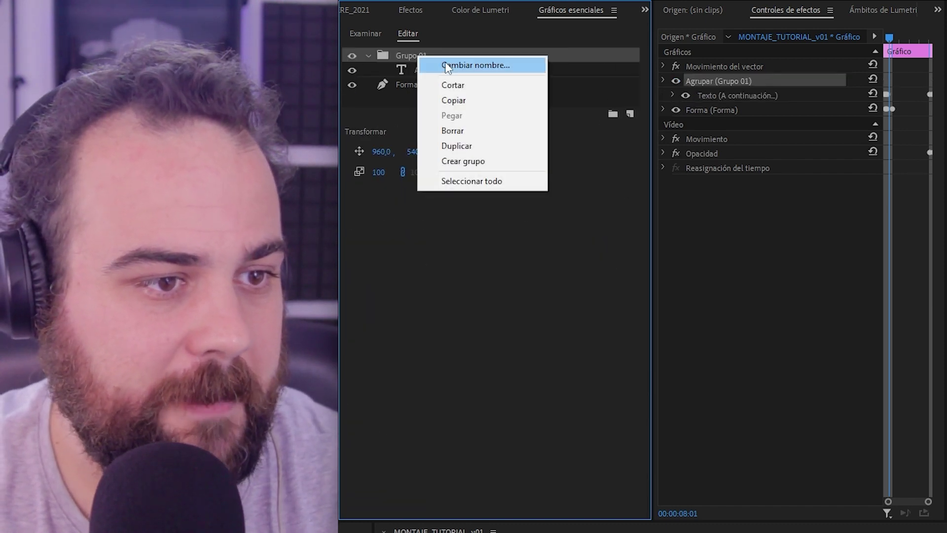
left_click(485, 67)
type("ELEMENTS")
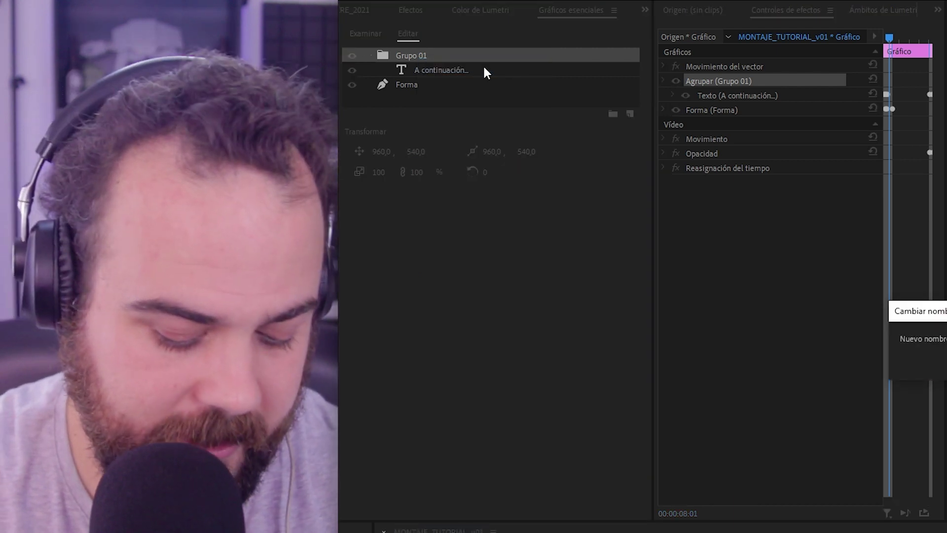
key("Return")
left_click_drag(410, 84, 430, 66)
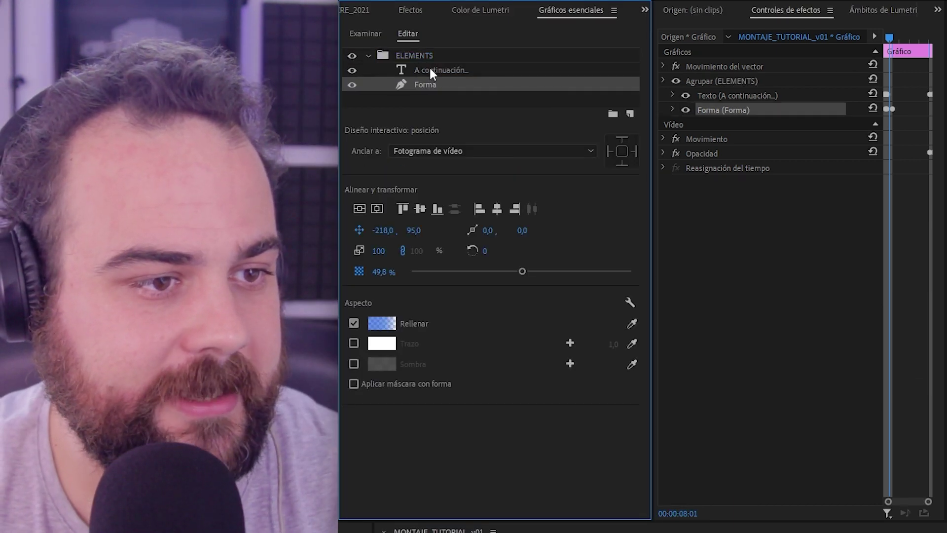
left_click(442, 69)
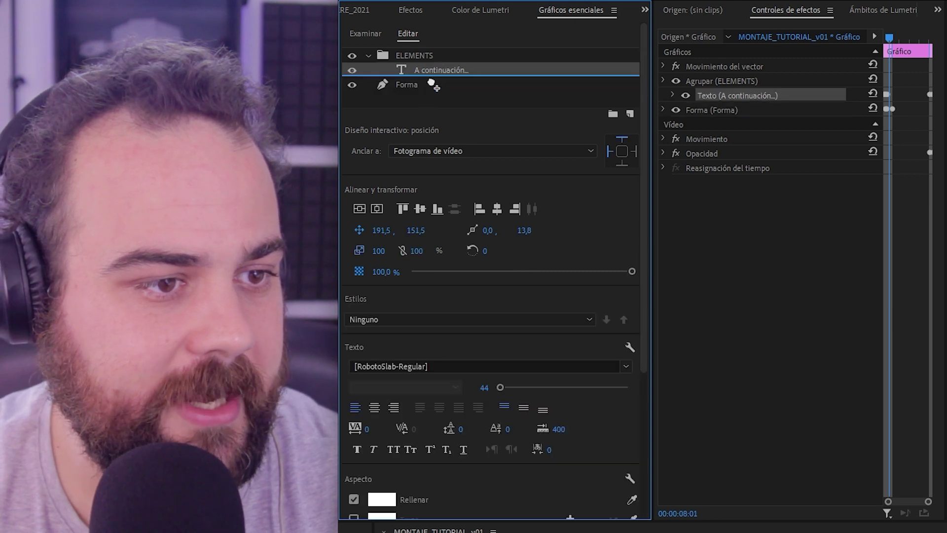
left_click(395, 50)
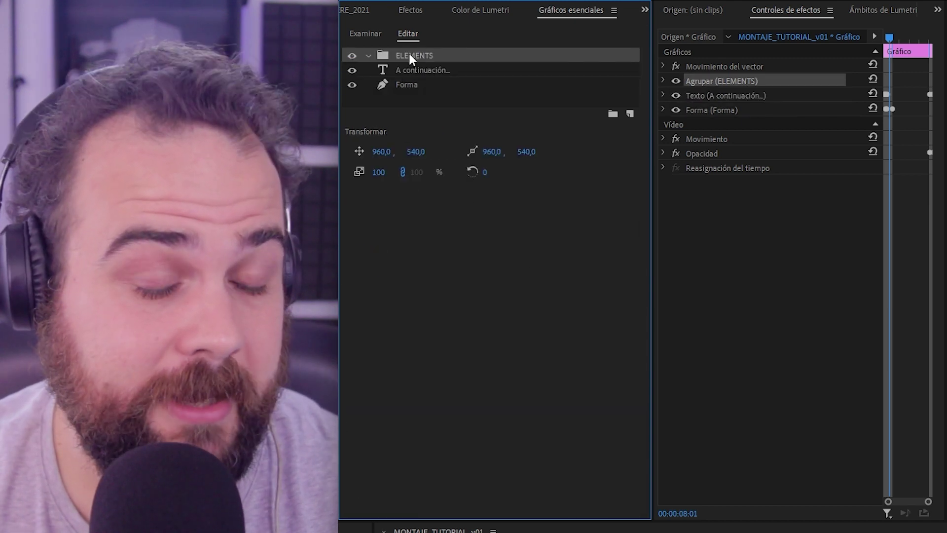
right_click(410, 53)
left_click(459, 130)
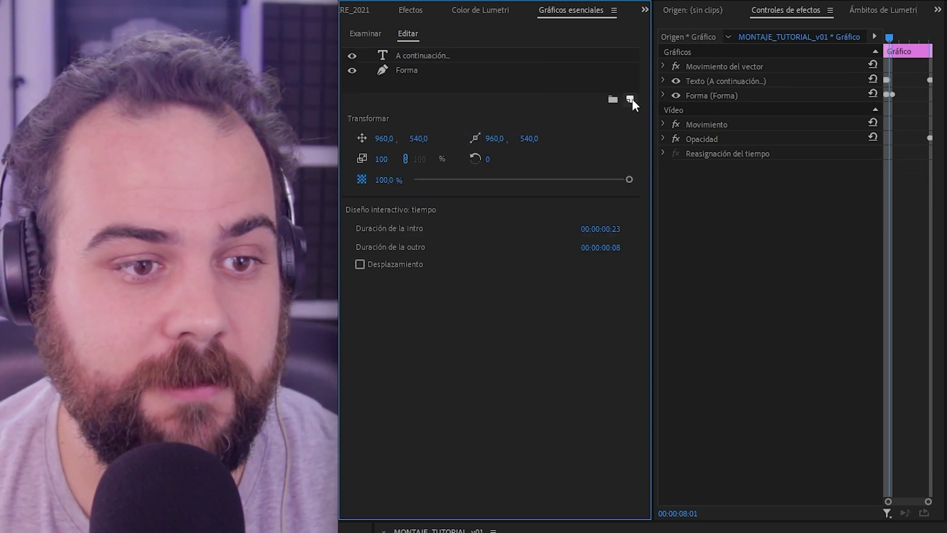
left_click(630, 99)
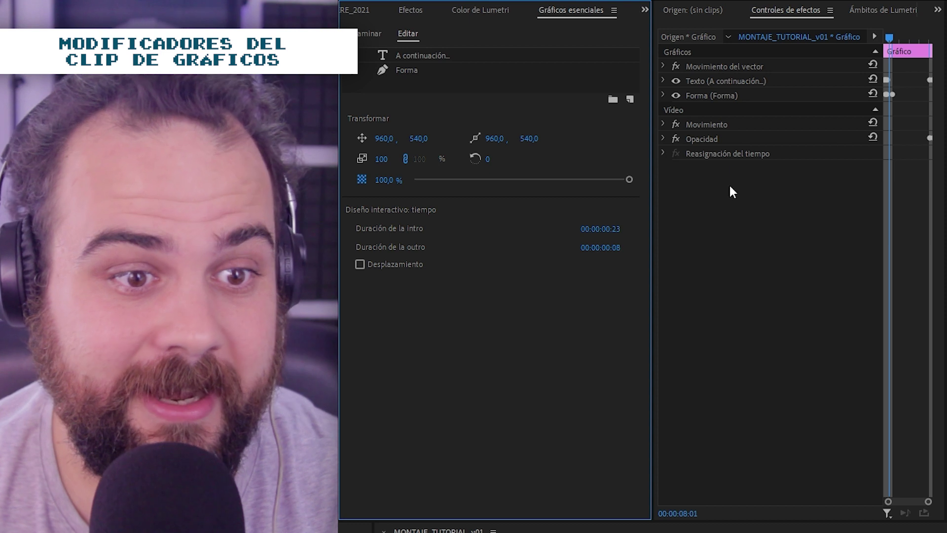
left_click(689, 68)
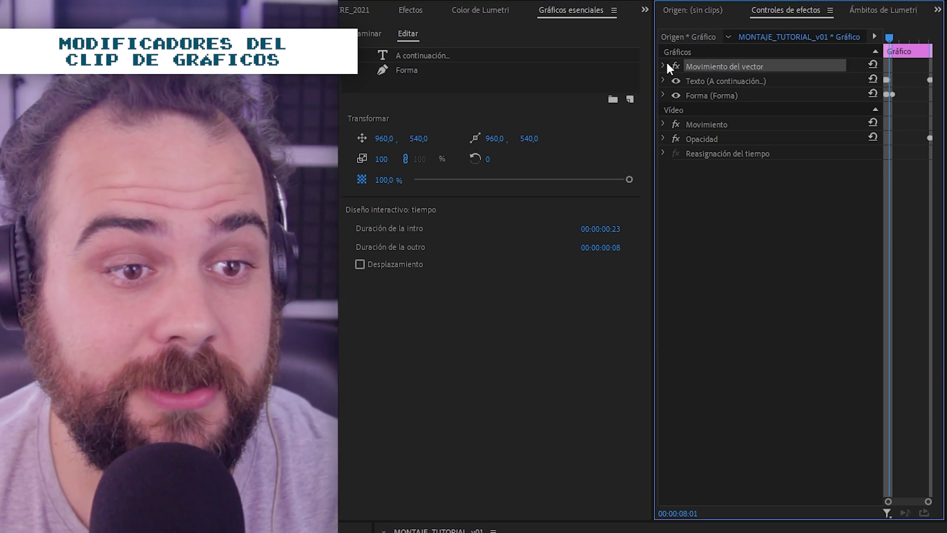
left_click(665, 64)
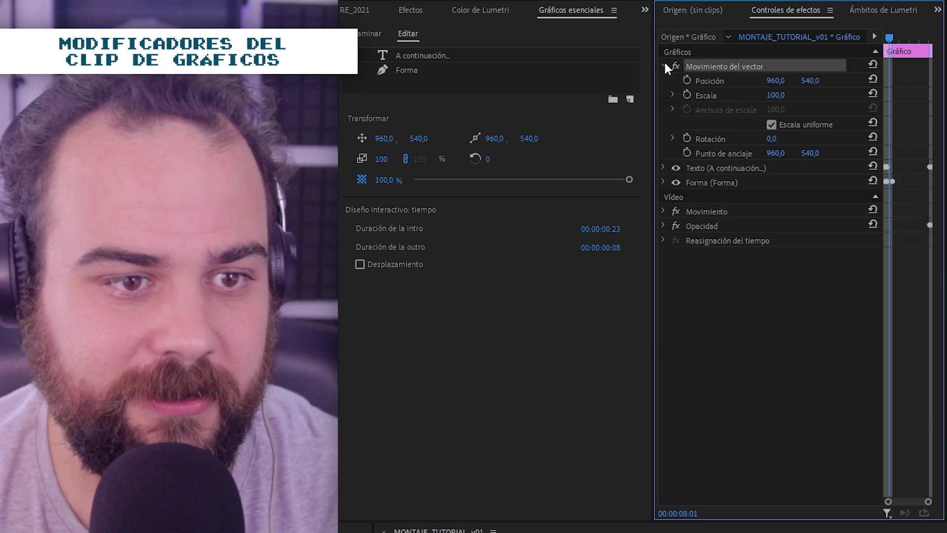
left_click(664, 60)
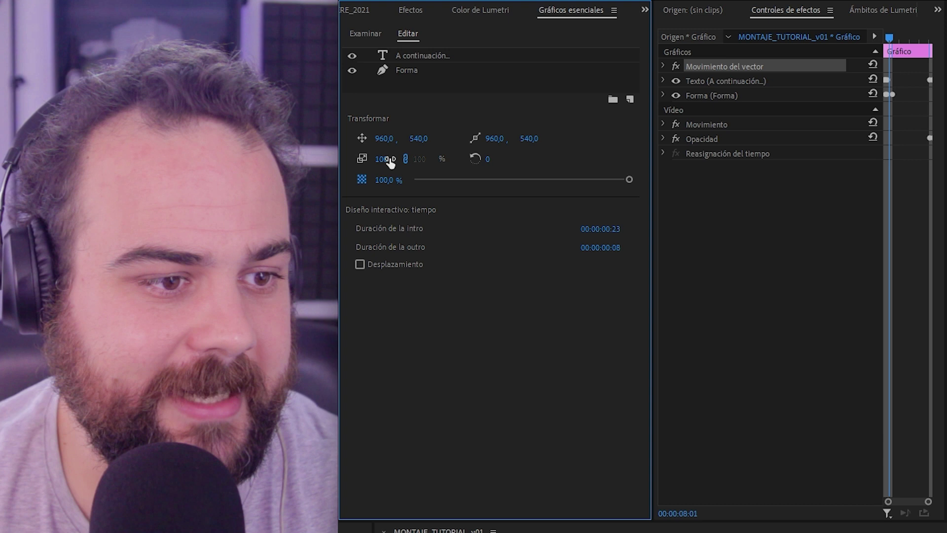
left_click(405, 158)
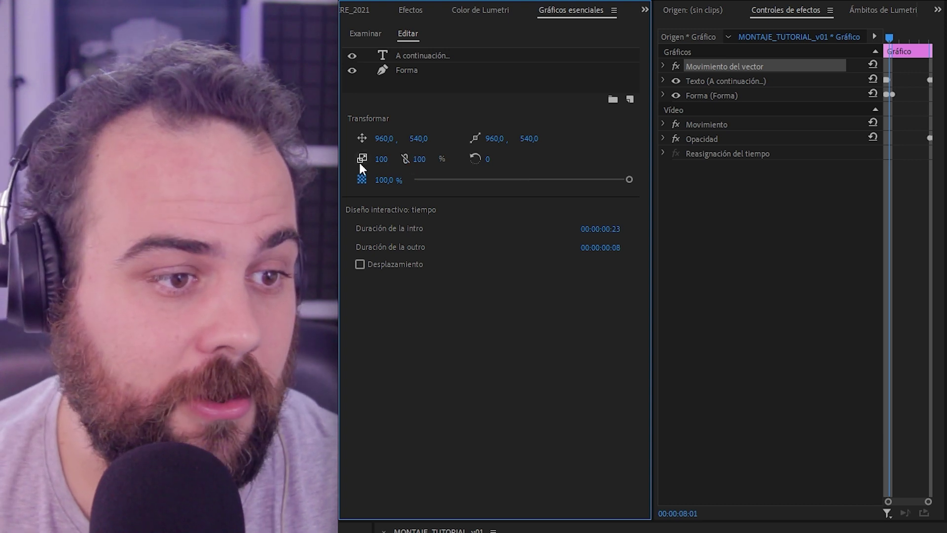
left_click(404, 158)
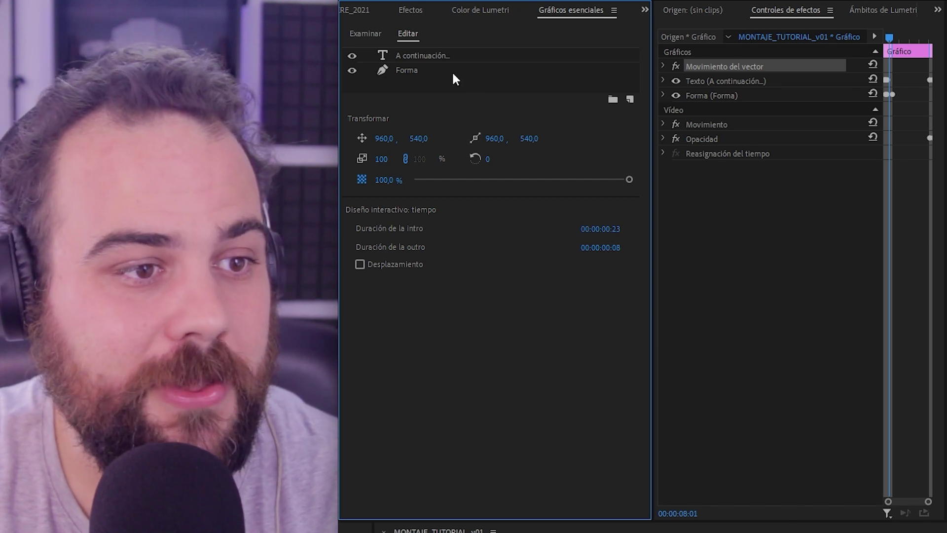
left_click(439, 55)
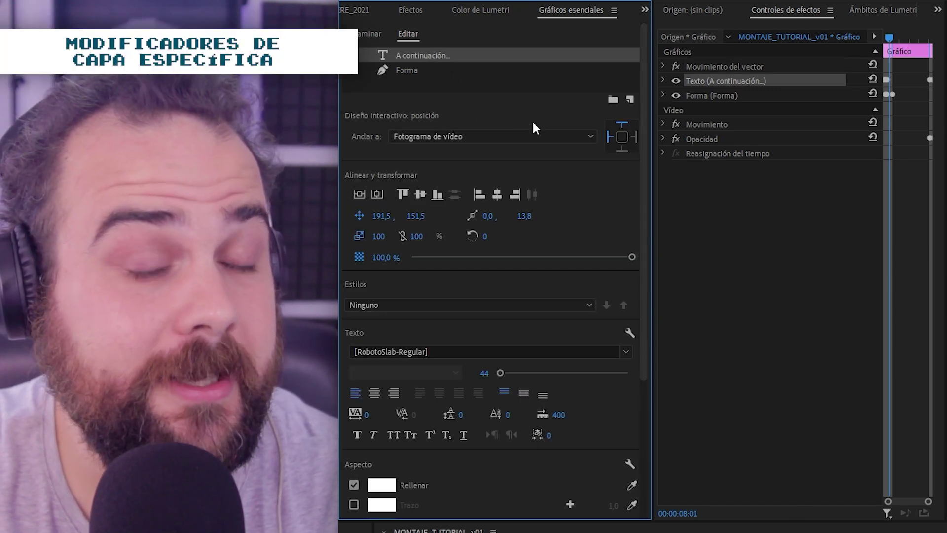
Pin the A continuación text layer's position to the video frame's top and left edges
scroll(502, 223, "down", 2)
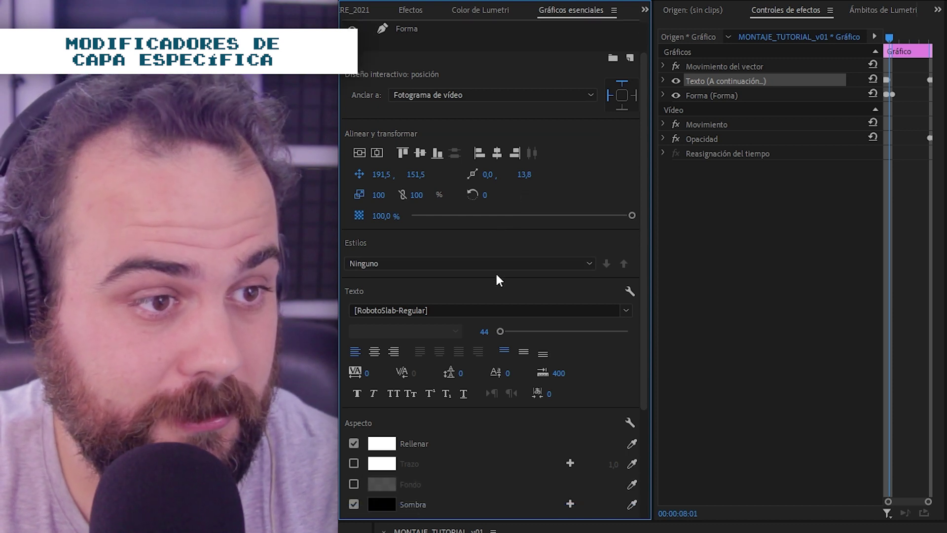
scroll(495, 272, "up", 2)
left_click(409, 70)
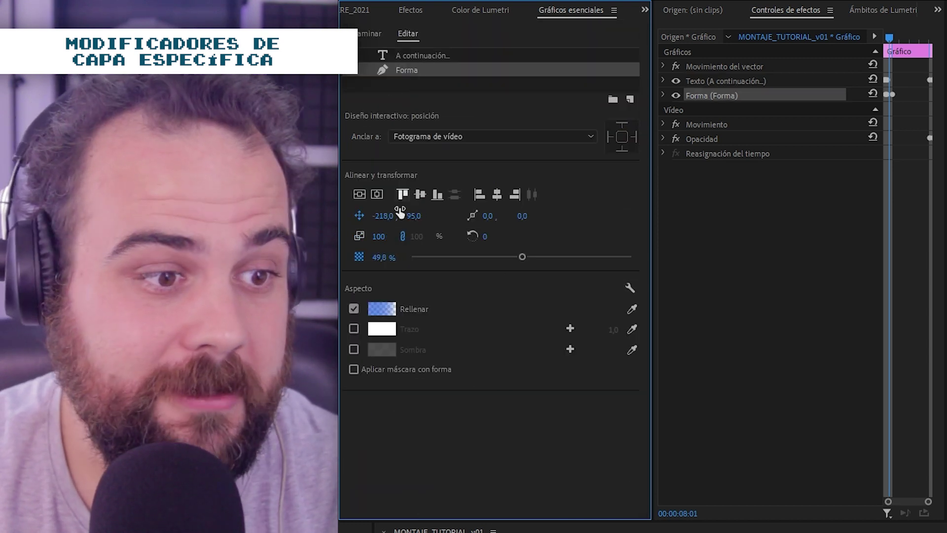
left_click(443, 54)
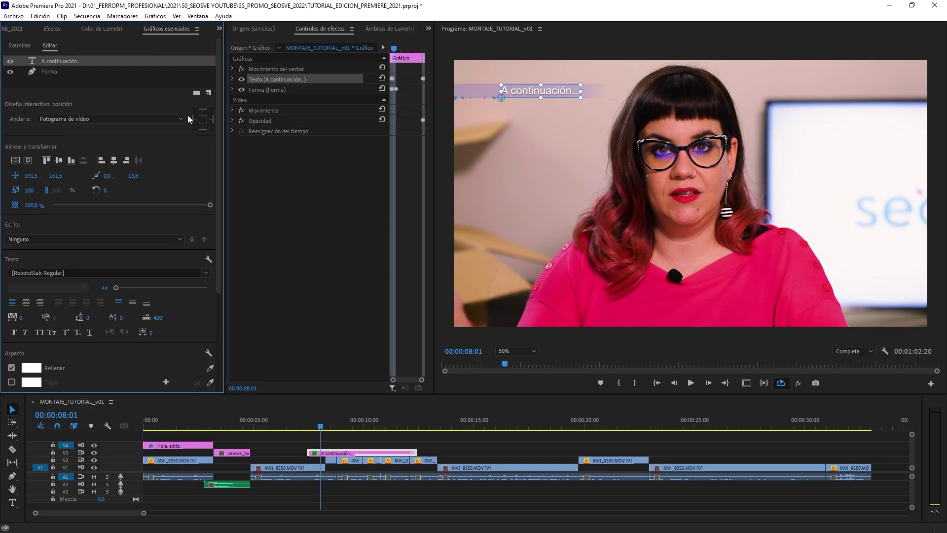
left_click(197, 119)
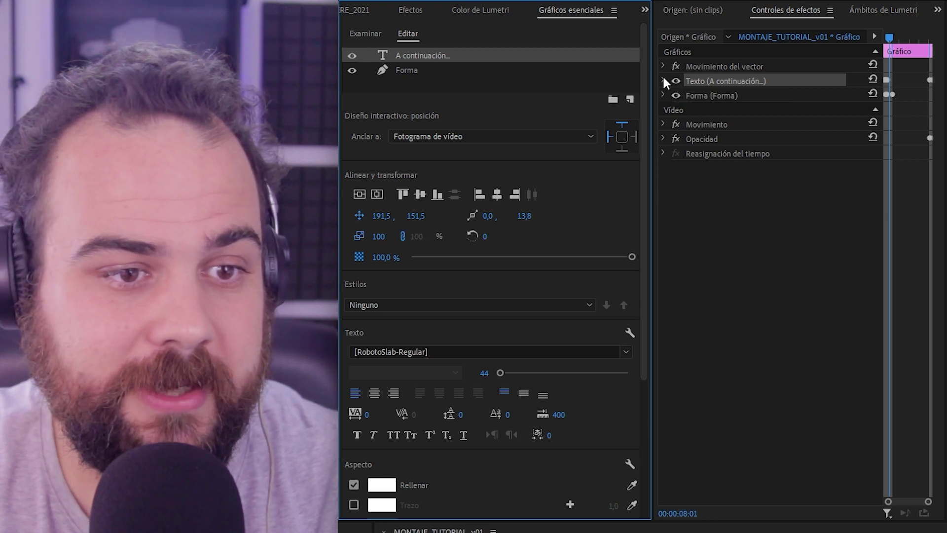
left_click(663, 81)
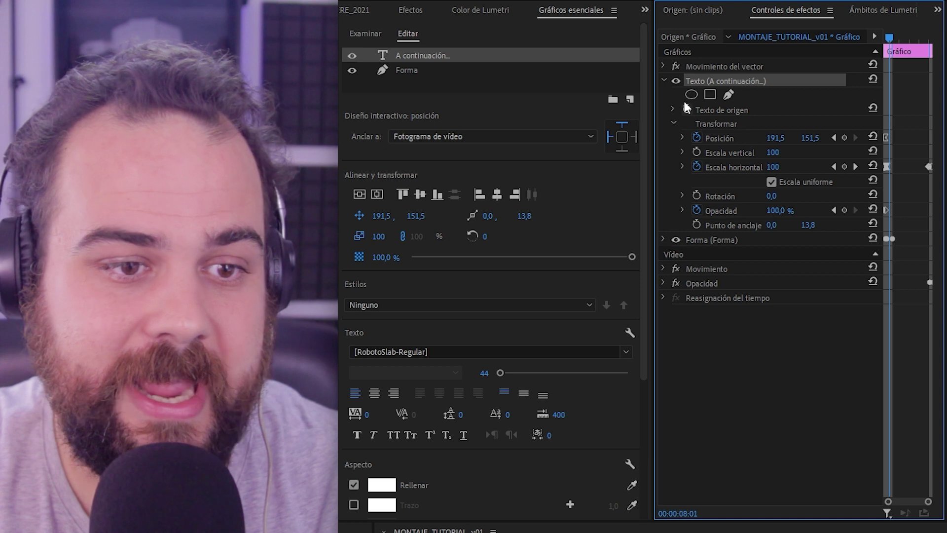
left_click(664, 80)
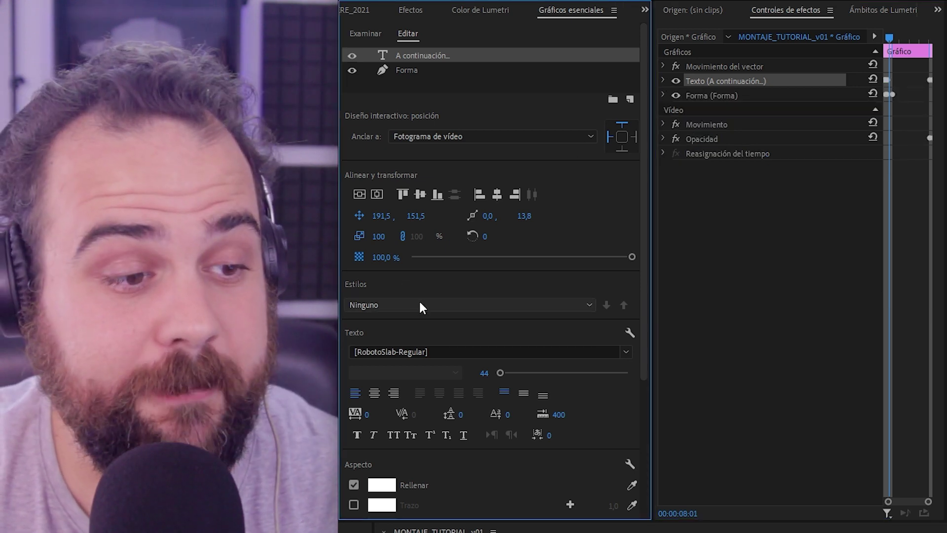
left_click(421, 302)
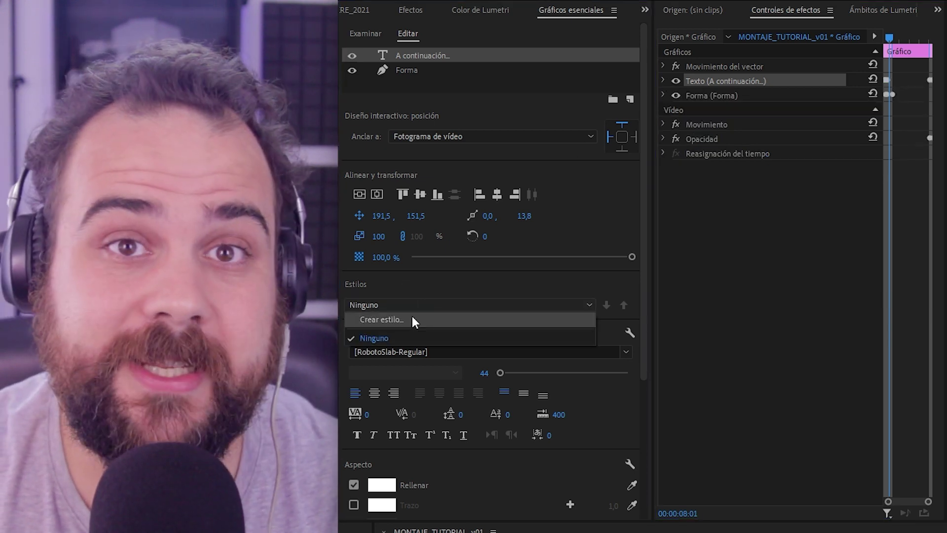
left_click(414, 276)
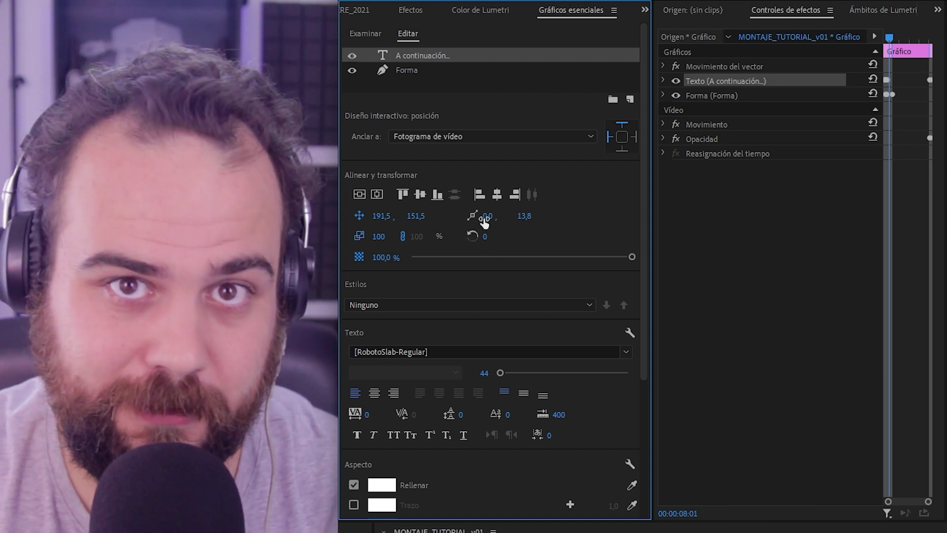
scroll(495, 315, "down", 2)
scroll(487, 293, "down", 3)
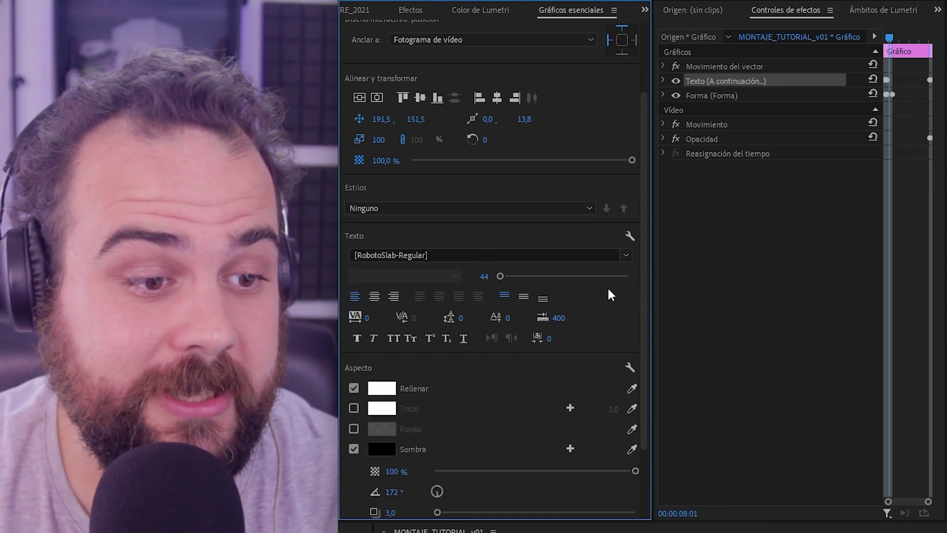
scroll(608, 289, "down", 2)
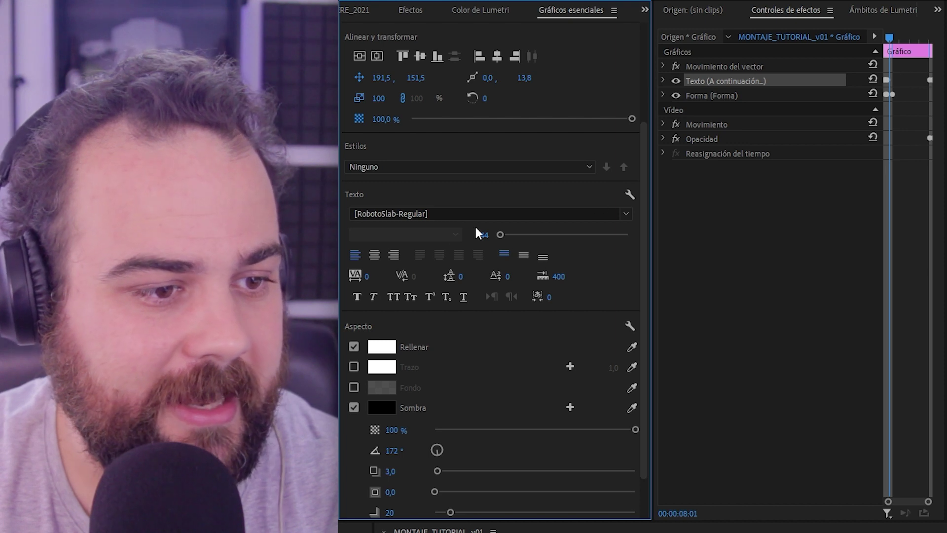
left_click(452, 234)
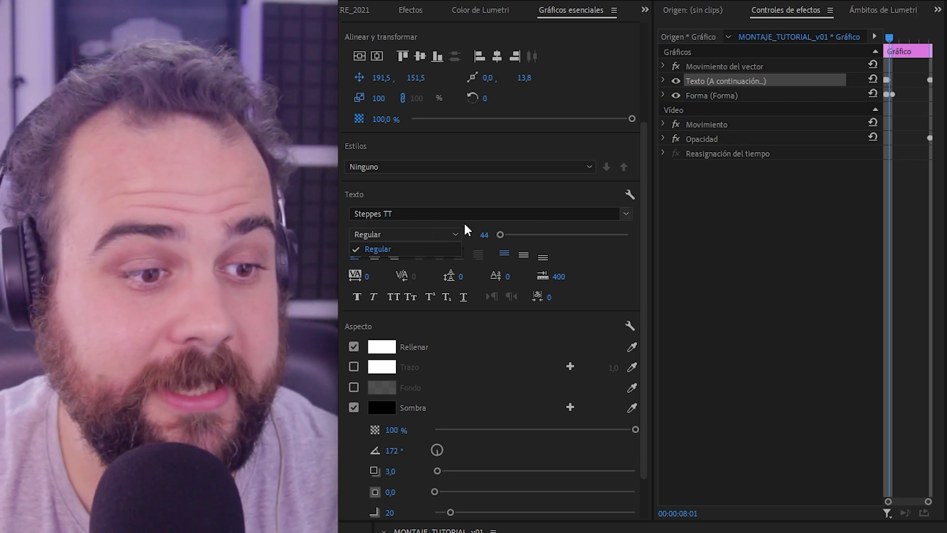
left_click(454, 235)
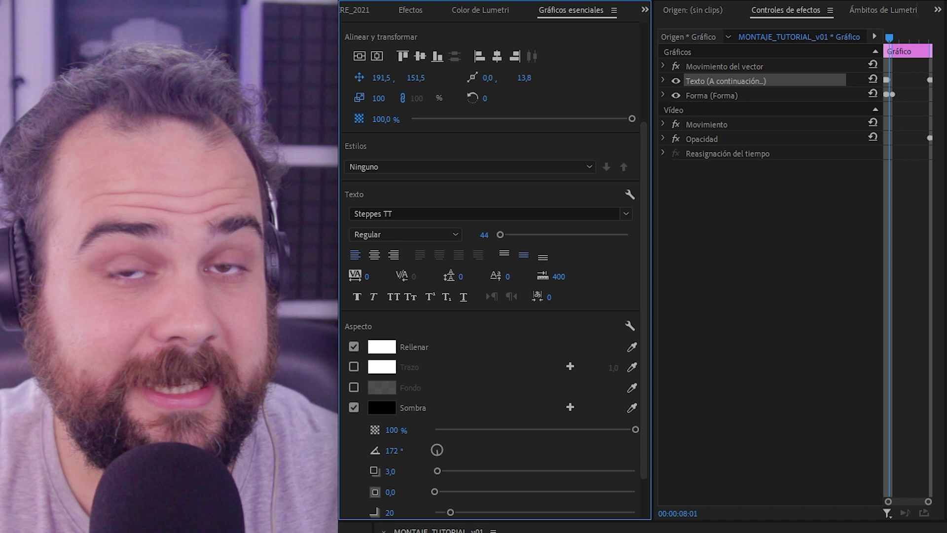
left_click_drag(367, 277, 375, 277)
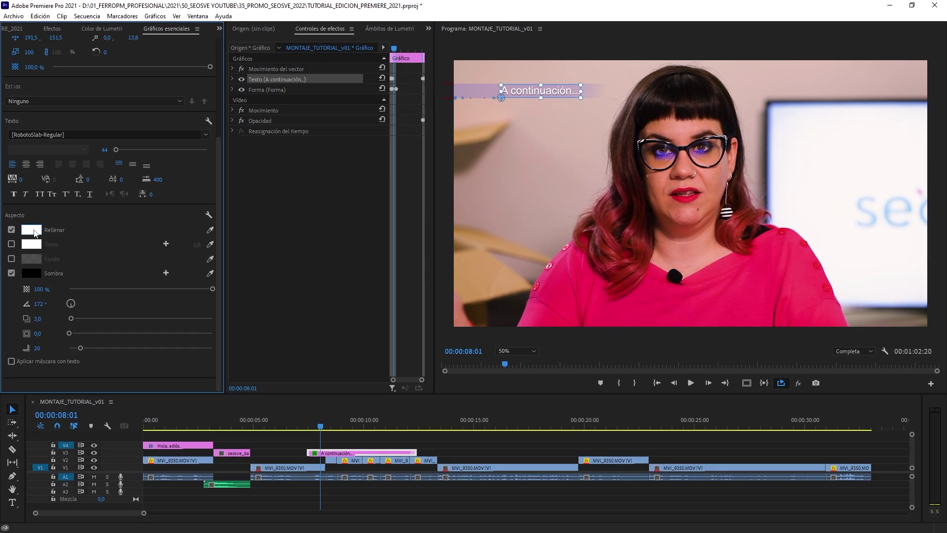
Try the title's fill colour and add a thicker black stroke
left_click(320, 280)
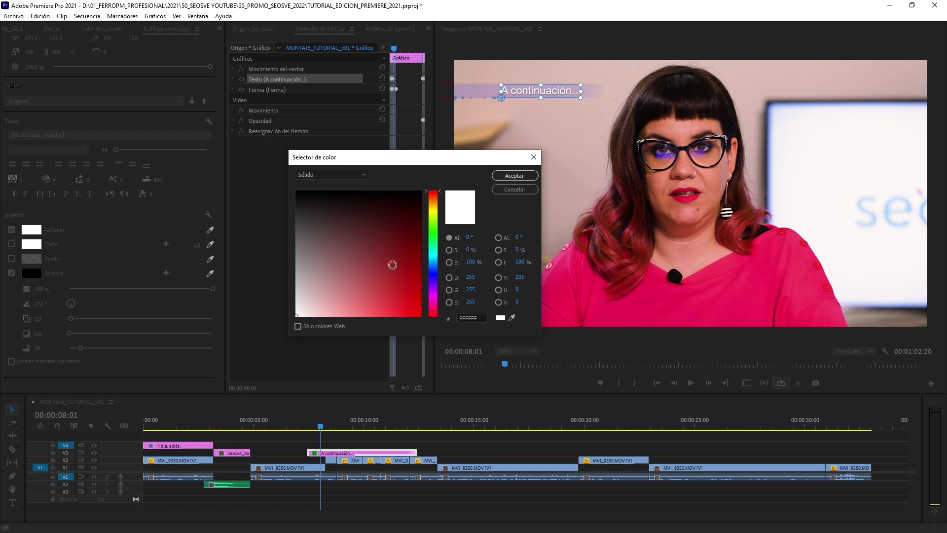
key("Escape")
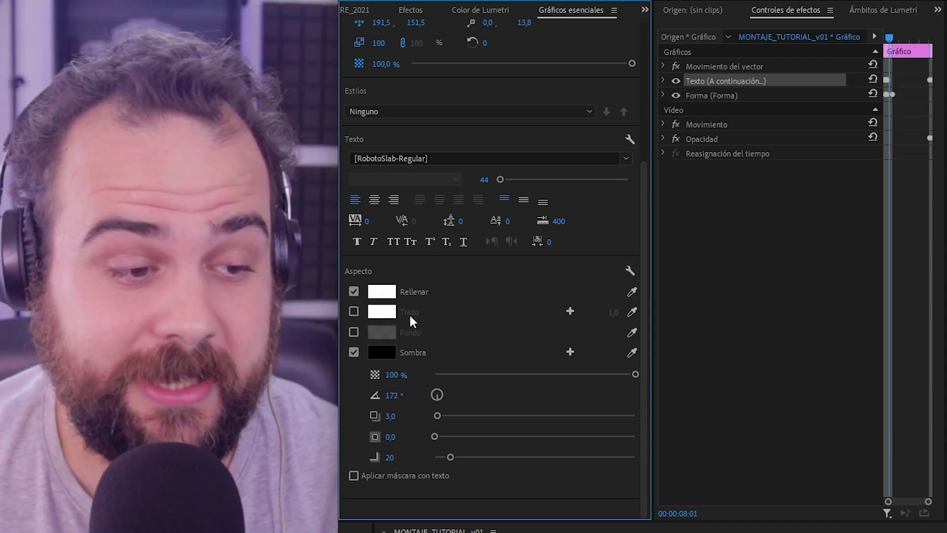
left_click(354, 311)
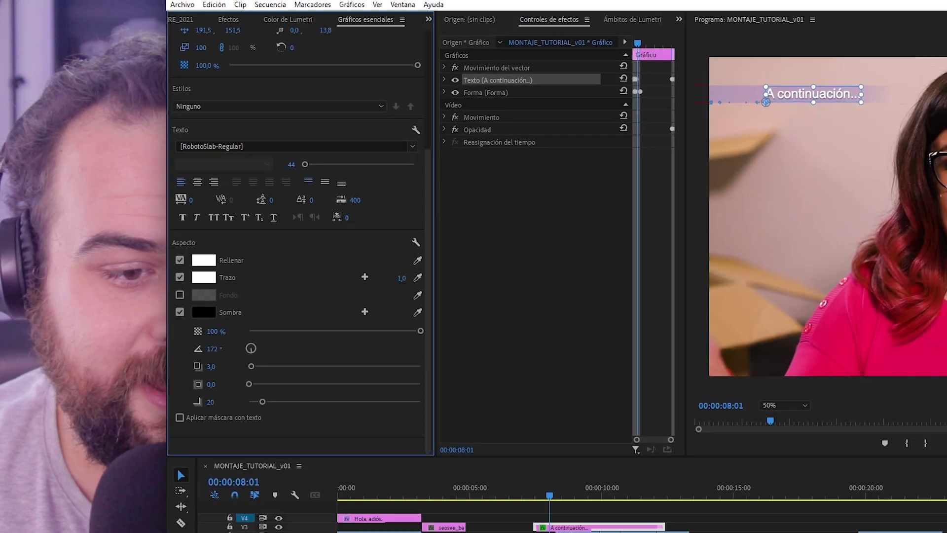
left_click_drag(613, 312, 663, 312)
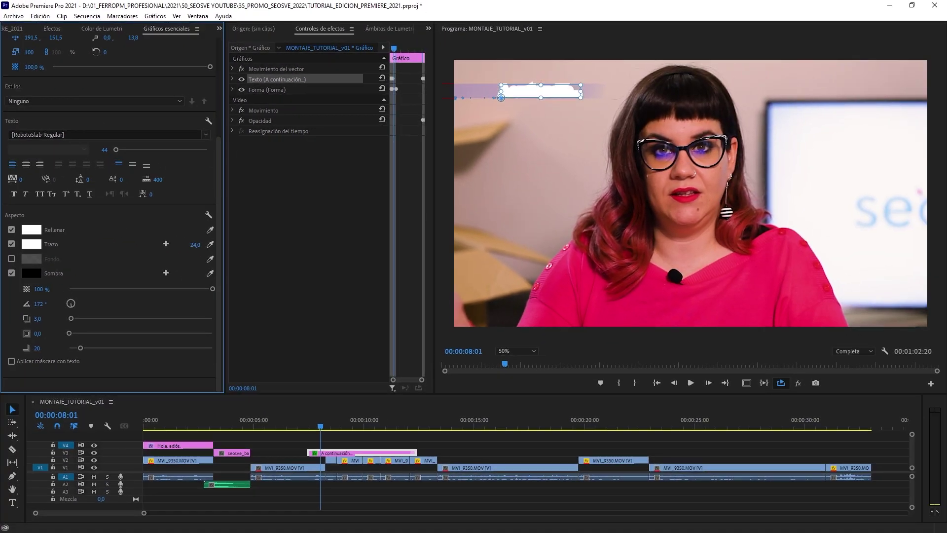
left_click(31, 245)
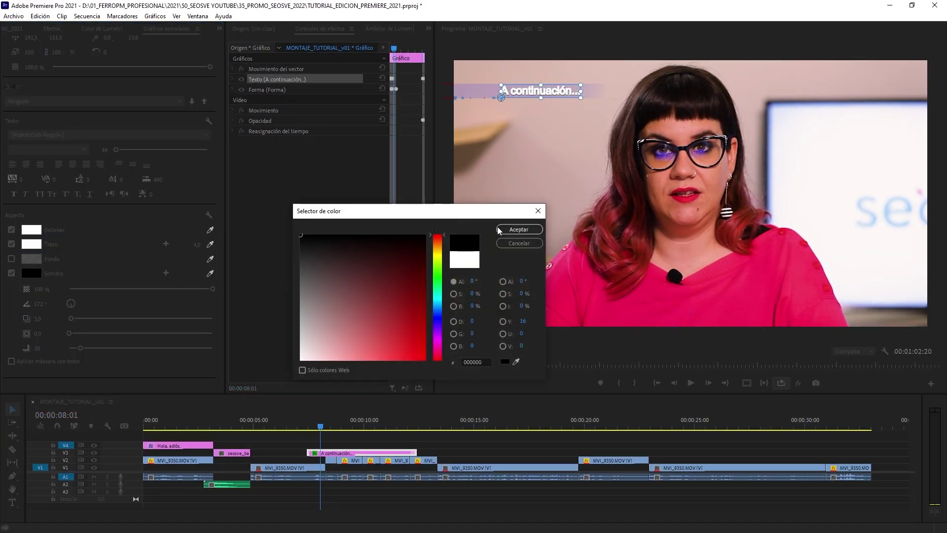
left_click(519, 229)
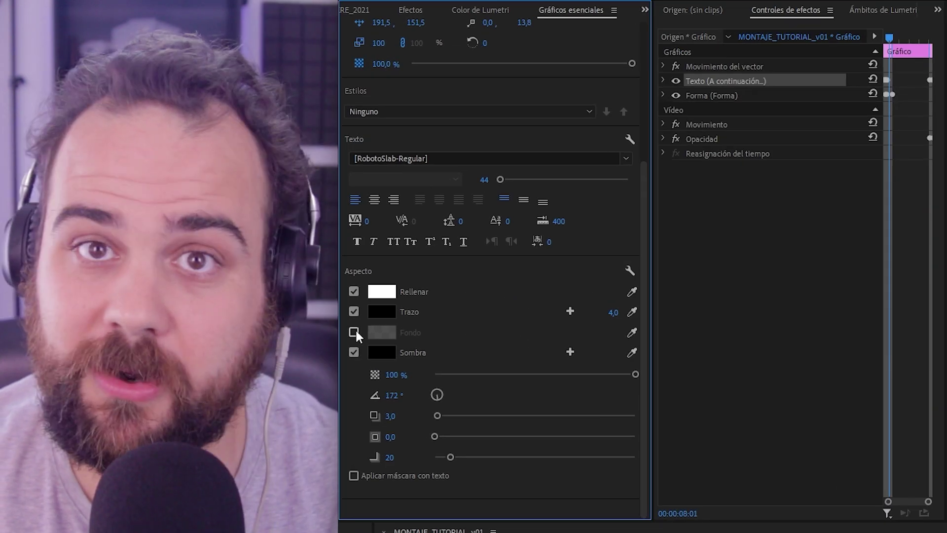
Add an enlarged background box at 100% opacity and reduce the shadow opacity to 75%
left_click(11, 258)
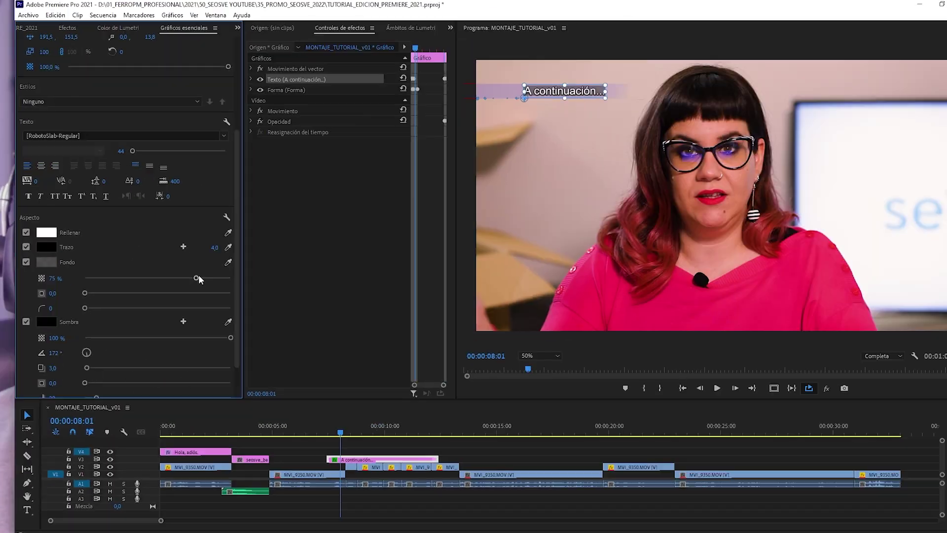
left_click_drag(588, 354, 498, 359)
left_click_drag(115, 281, 242, 295)
left_click_drag(70, 289, 119, 292)
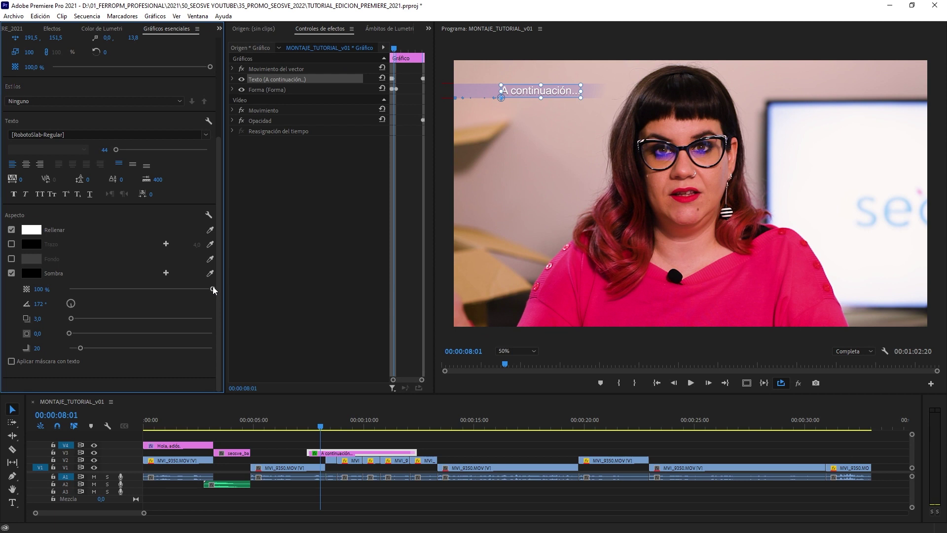
left_click_drag(582, 363, 437, 383)
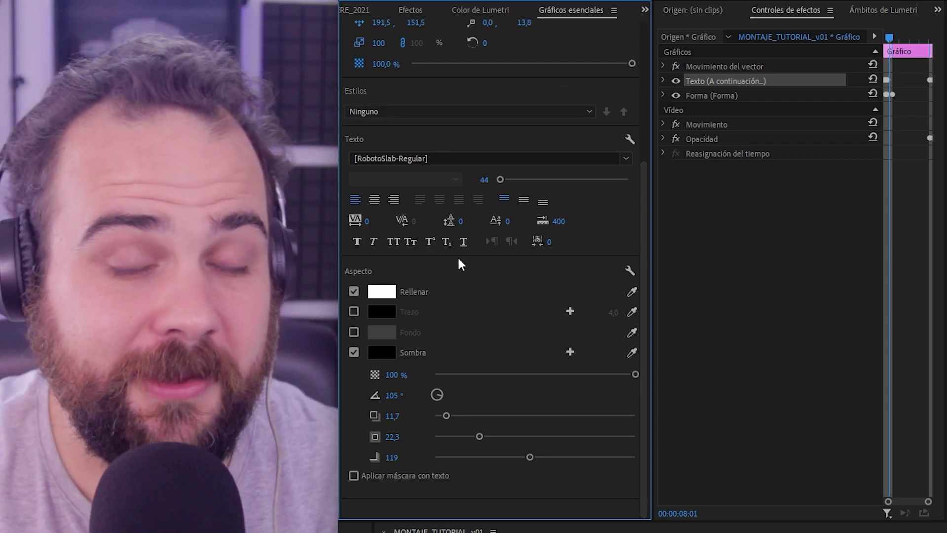
scroll(446, 218, "up", 5)
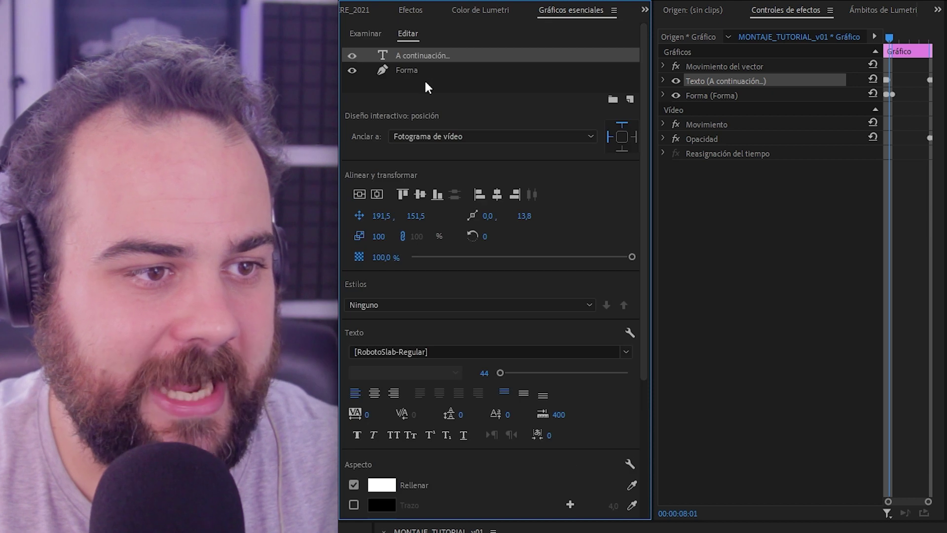
Select the Forma shape layer to show its properties
left_click(413, 70)
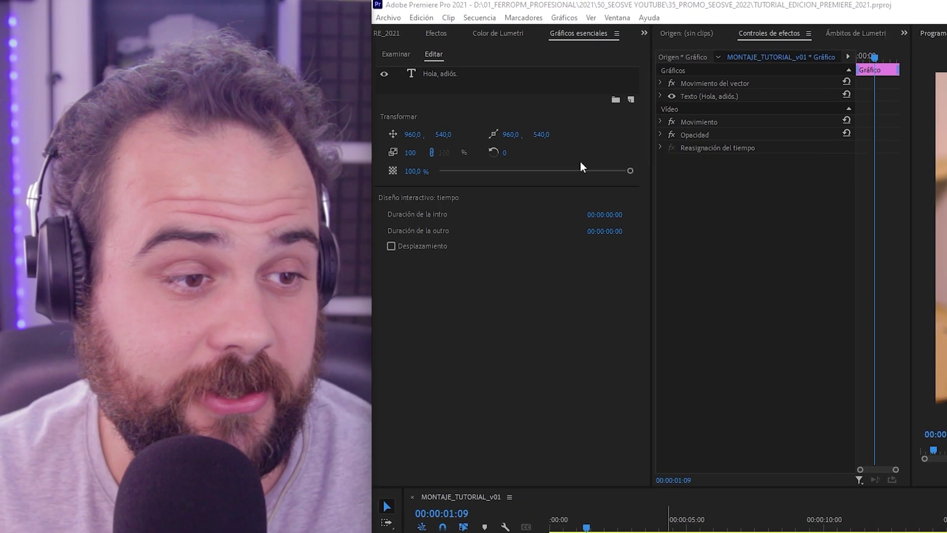
Select the Hola, adiós. text layer in the Edit tab
left_click(467, 74)
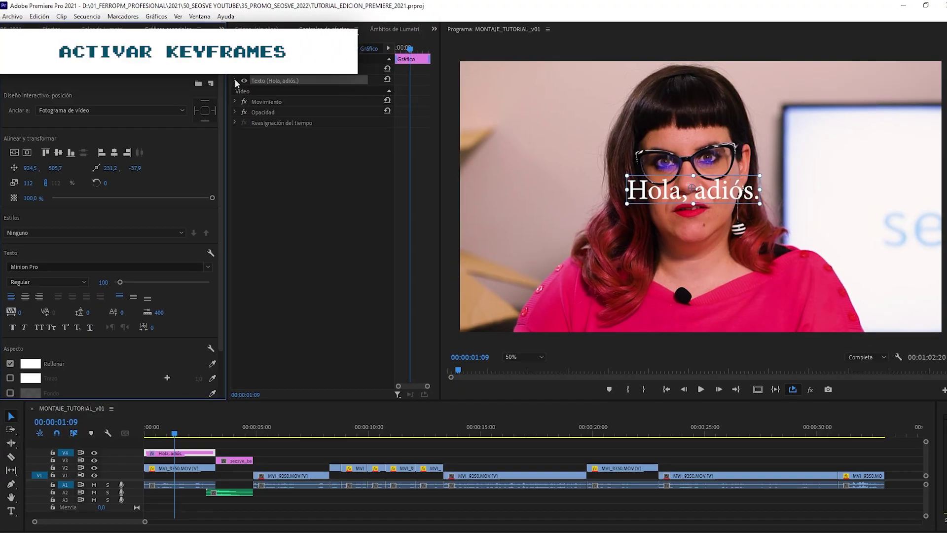
Expand the Hola, adiós. text properties and add a Source Text keyframe
left_click(233, 79)
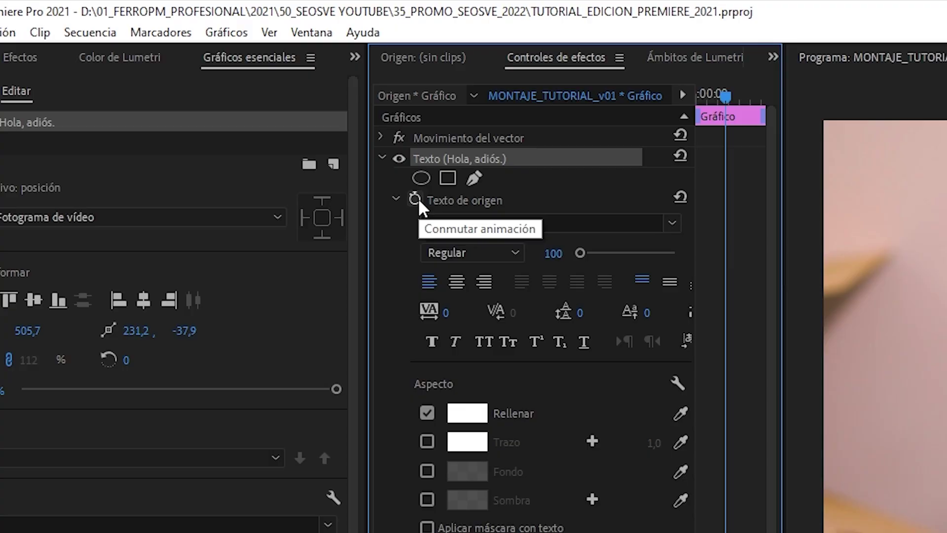
left_click(417, 199)
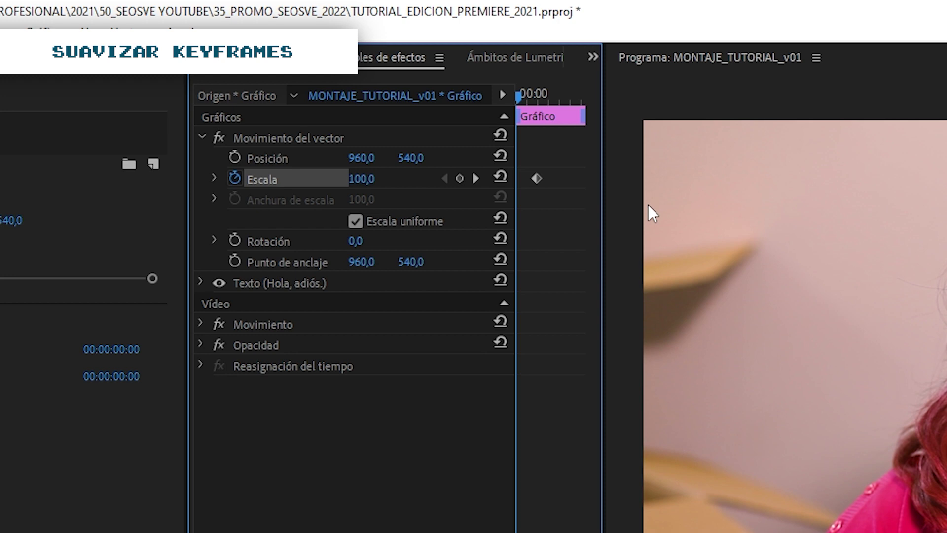
Apply Ease Out/Ease In to the Scale keyframe and browse the Position keyframe's temporal interpolation
right_click(537, 178)
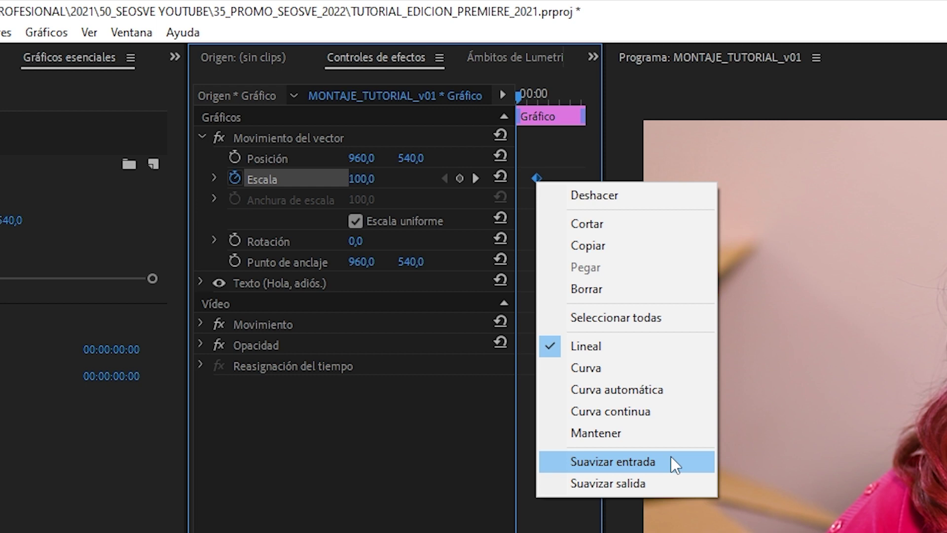
left_click(677, 480)
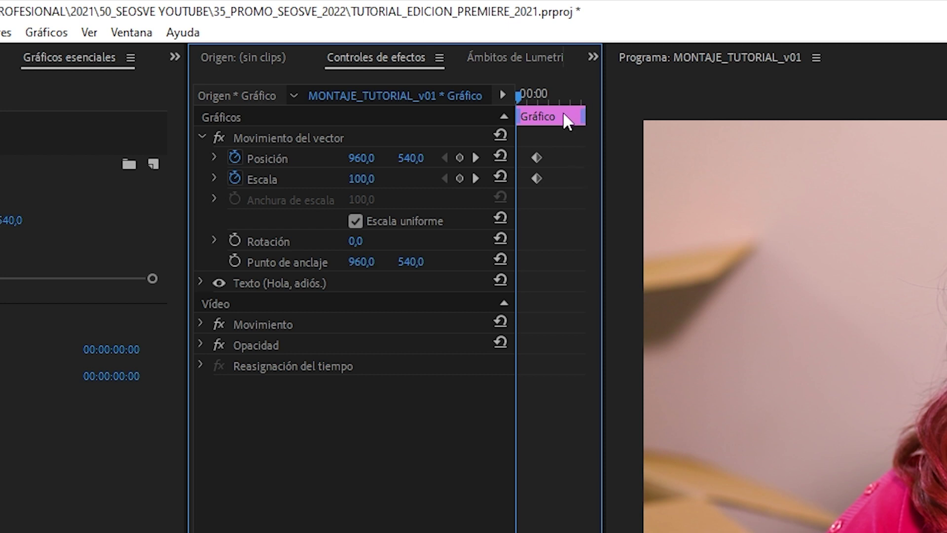
right_click(538, 158)
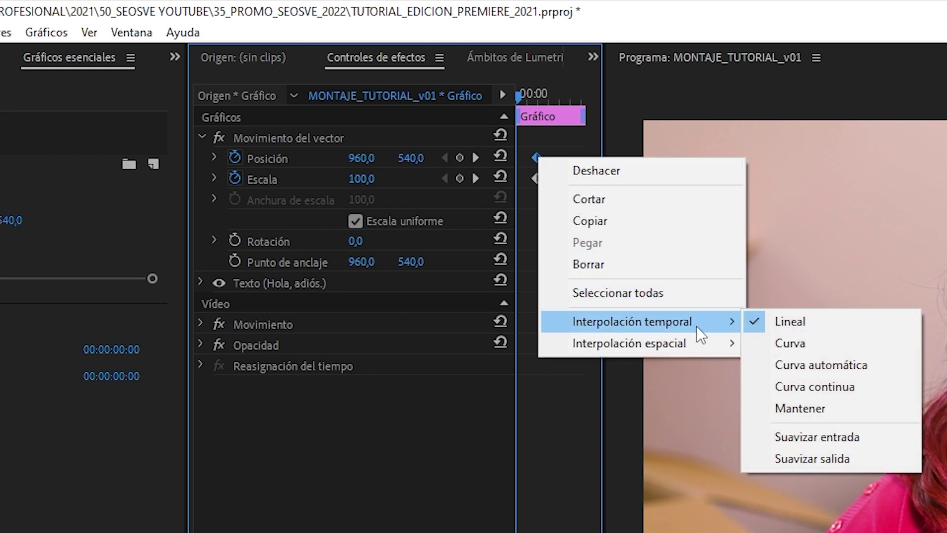
mouse_move(693, 341)
mouse_move(701, 321)
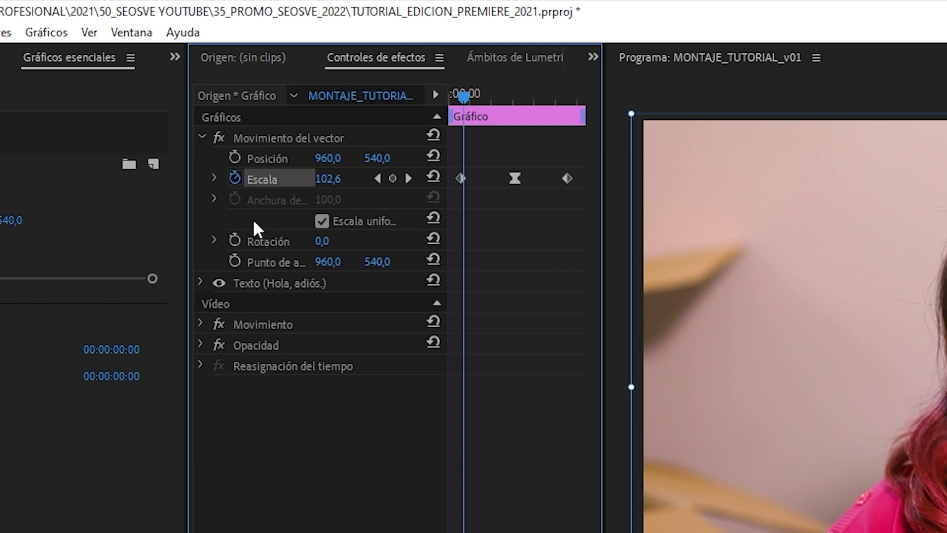
Steepen the middle Scale keyframe's ease toward a 62.3 speed peak and enlarge track V4
left_click(213, 178)
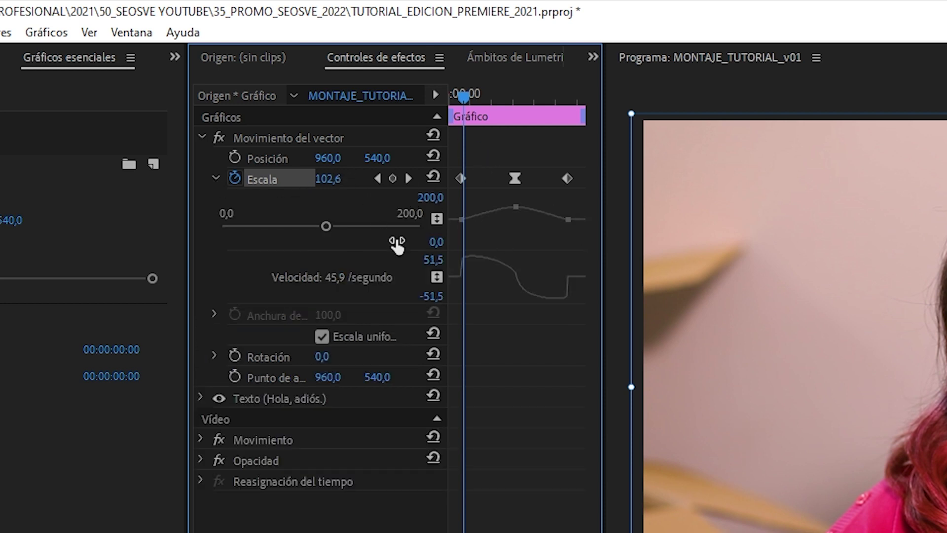
left_click(461, 178)
left_click_drag(509, 278, 567, 286)
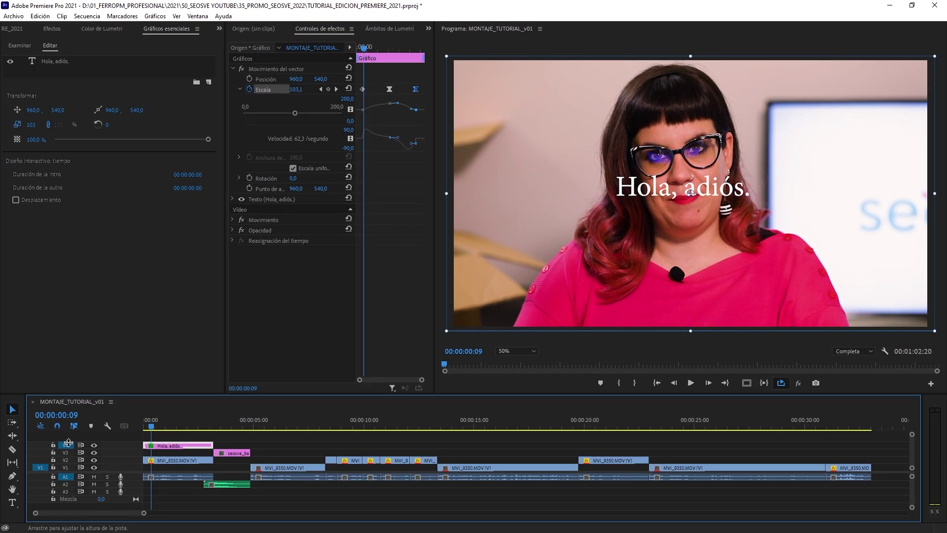
left_click_drag(68, 442, 69, 431)
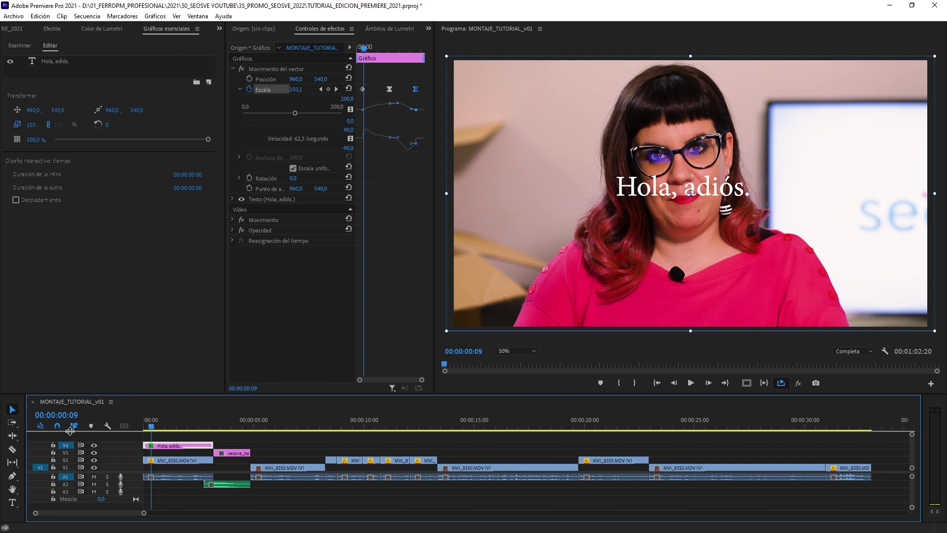
Show the title clip's Escala keyframes on its rubber band and raise one to enlarge the text
scroll(123, 402, "up", 1)
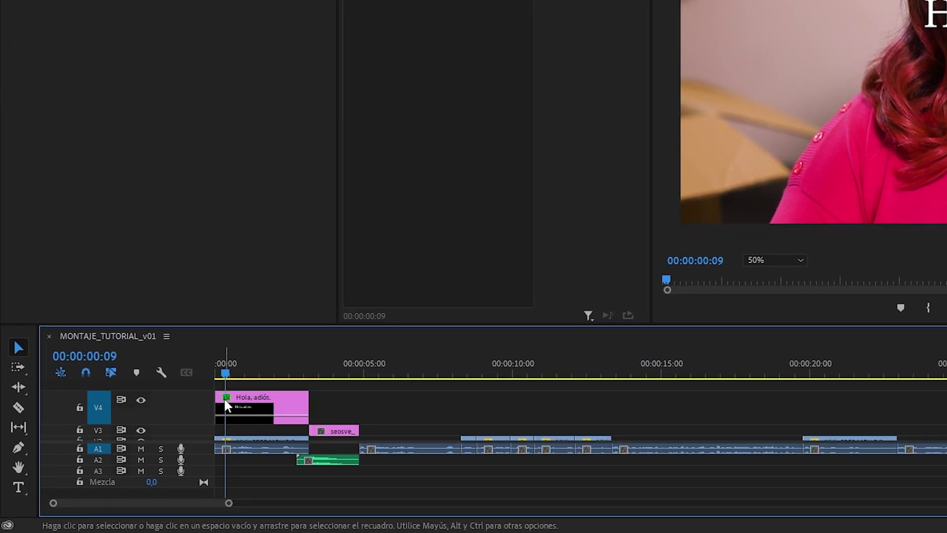
left_click(223, 398)
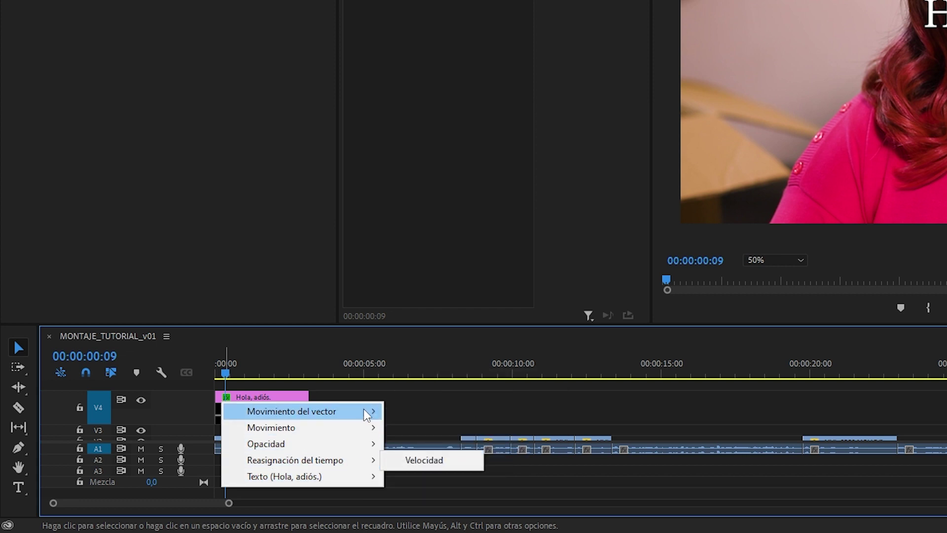
mouse_move(363, 409)
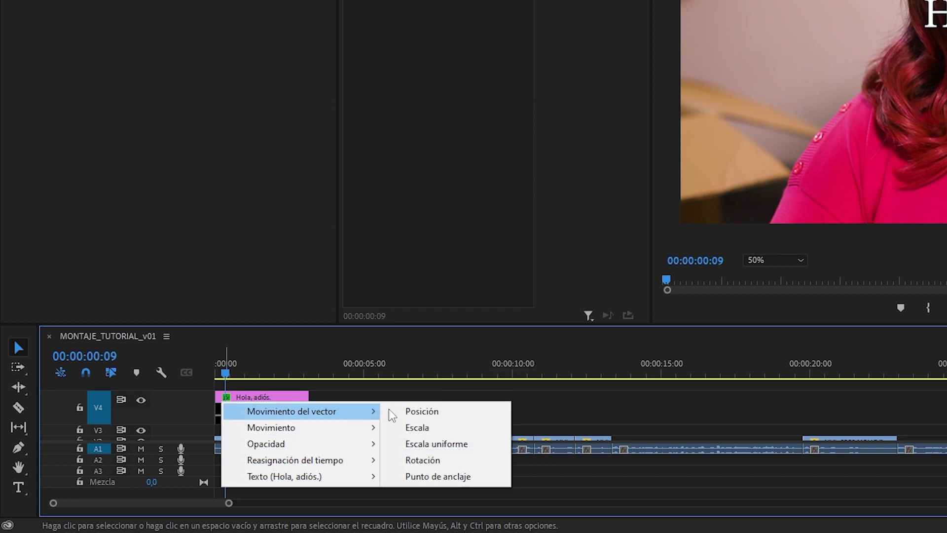
left_click(425, 427)
left_click_drag(262, 419, 289, 403)
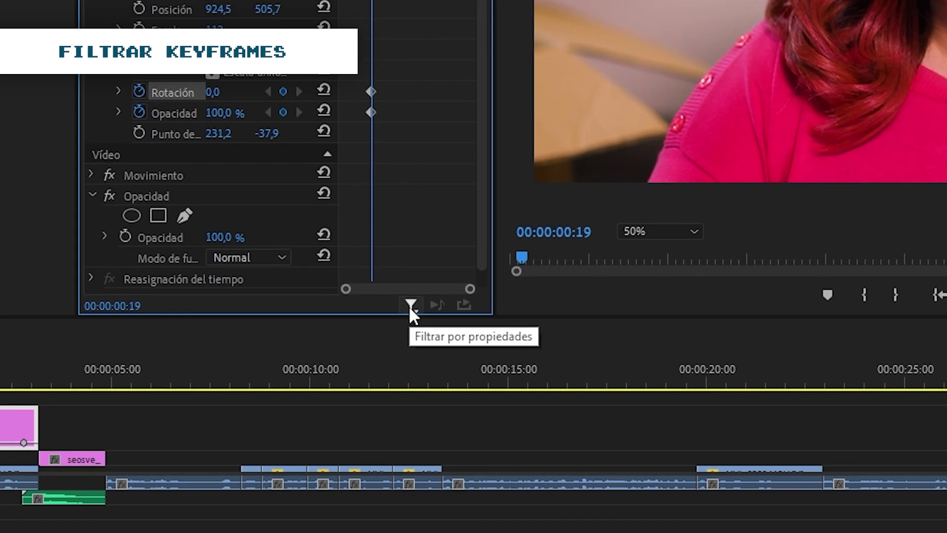
Show only keyframed properties, restore all properties, then park on the middle Escala keyframe at 150,0
left_click(392, 388)
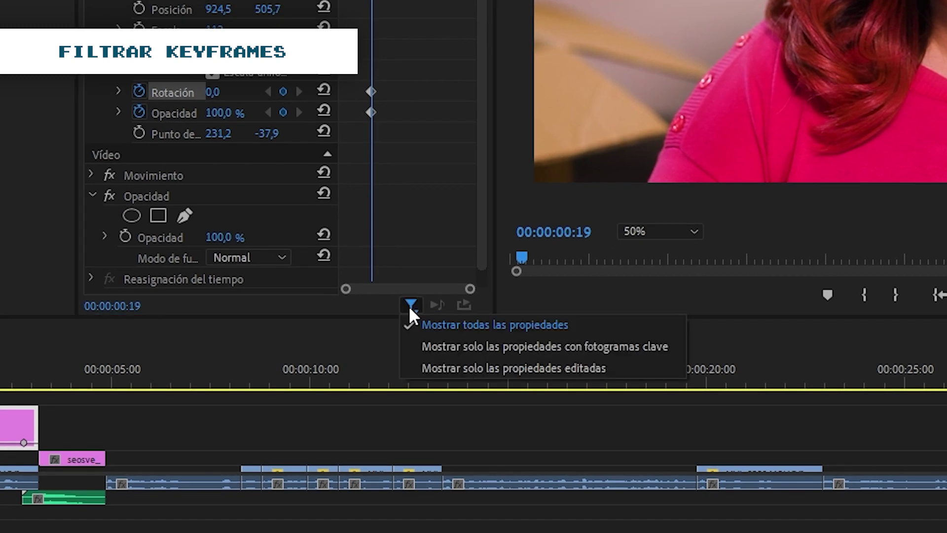
left_click(450, 345)
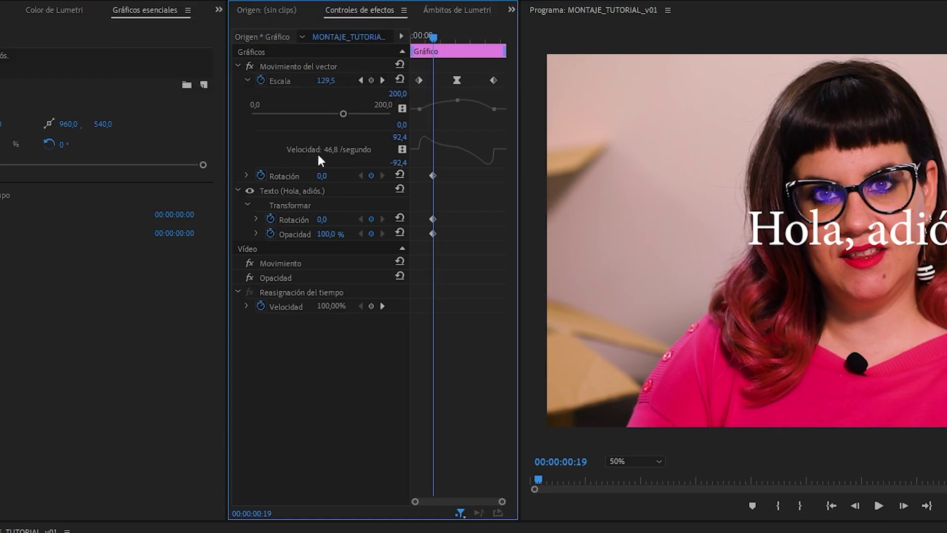
left_click(459, 513)
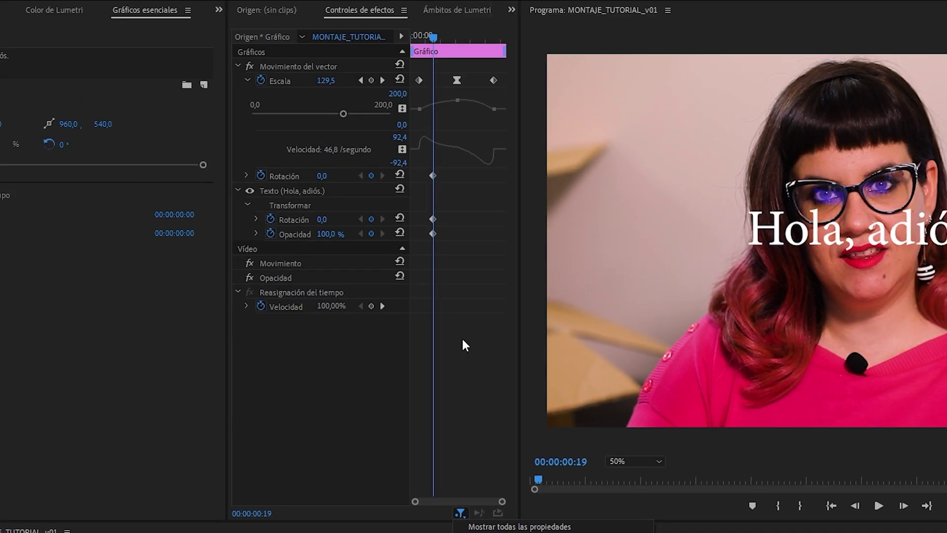
left_click(520, 526)
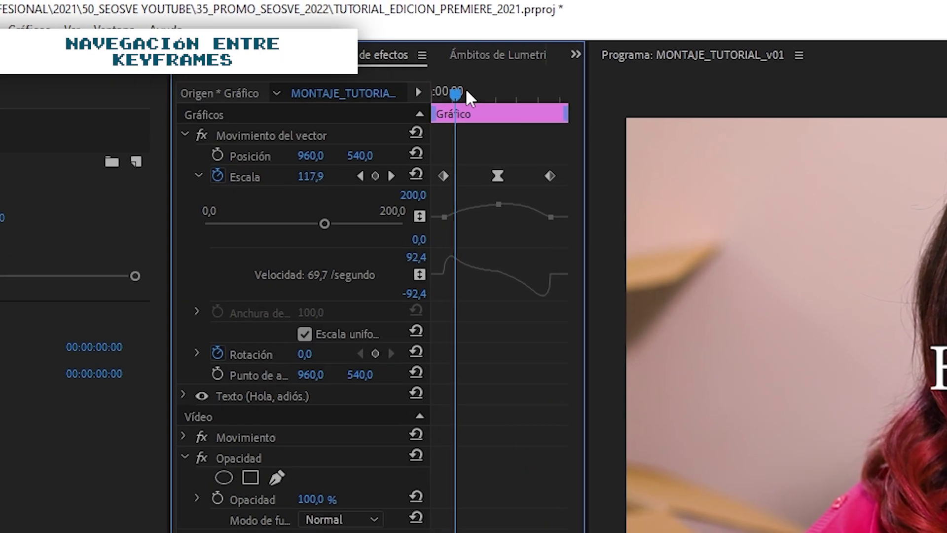
left_click_drag(431, 35, 462, 40)
left_click_drag(505, 96, 499, 97)
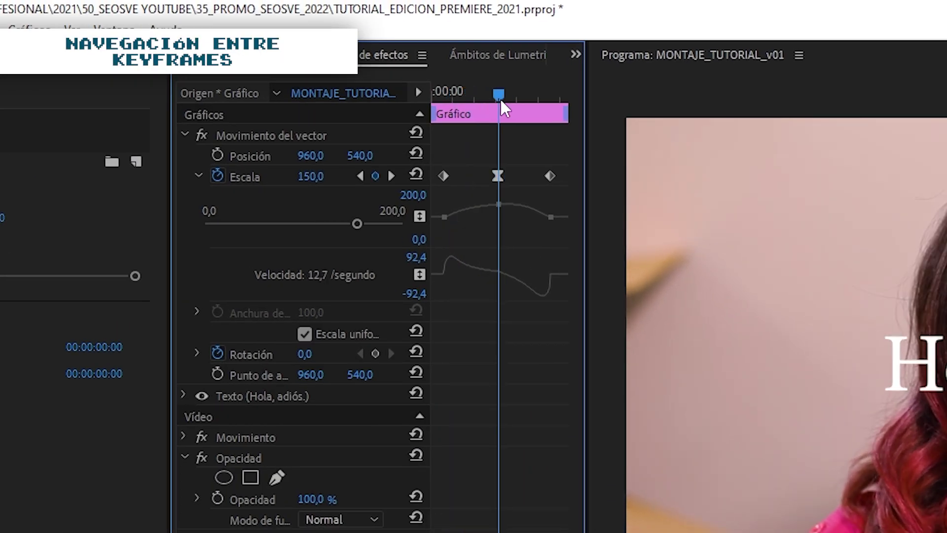
Replace the middle Escala keyframe with a new one and move to 00:00:00:13
left_click(360, 177)
left_click(391, 176)
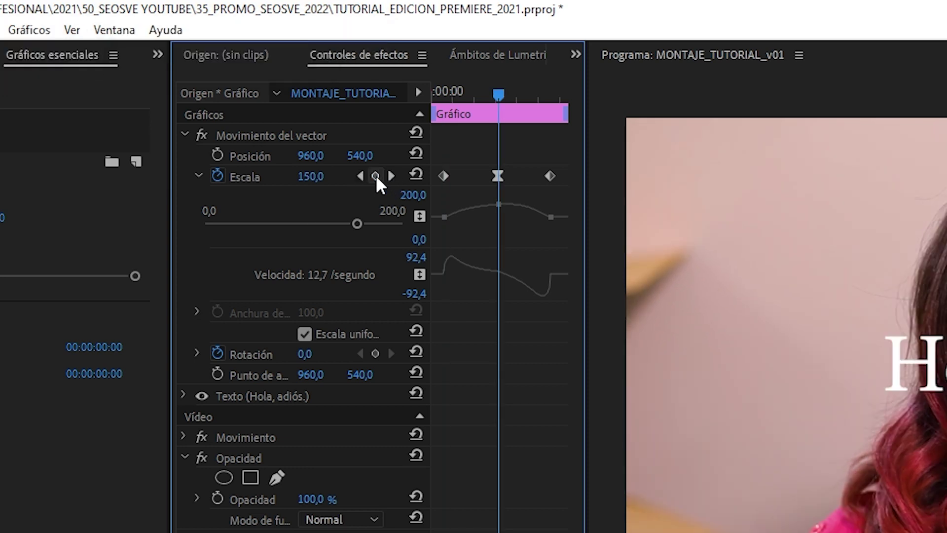
left_click(374, 175)
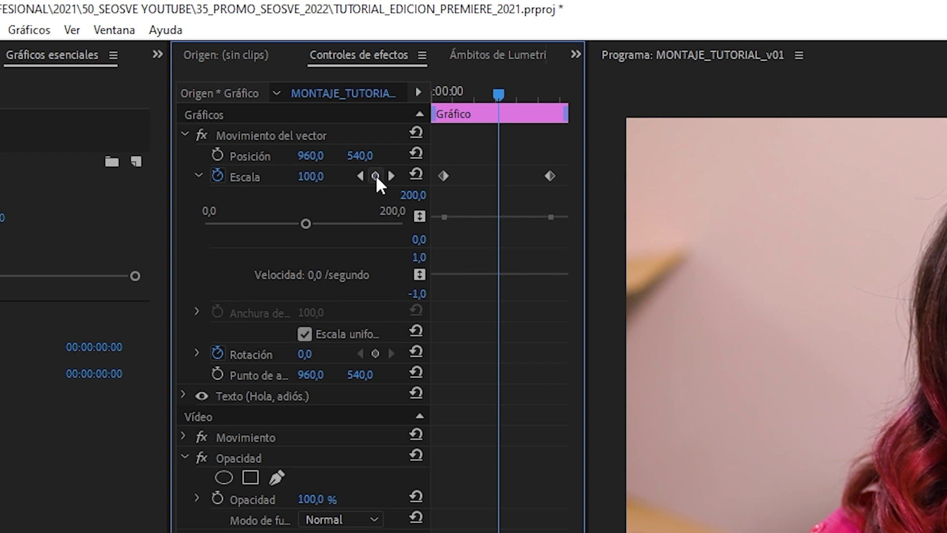
left_click(375, 176)
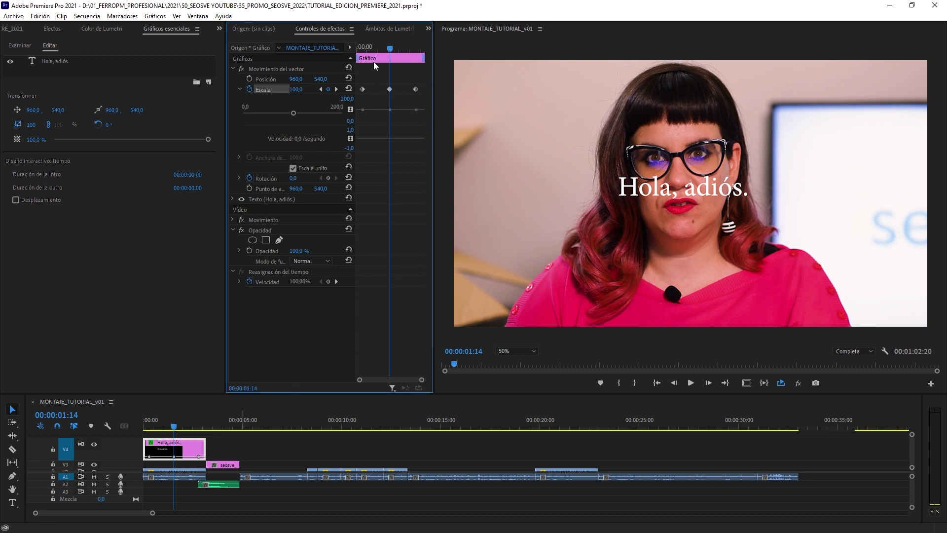
left_click(369, 46)
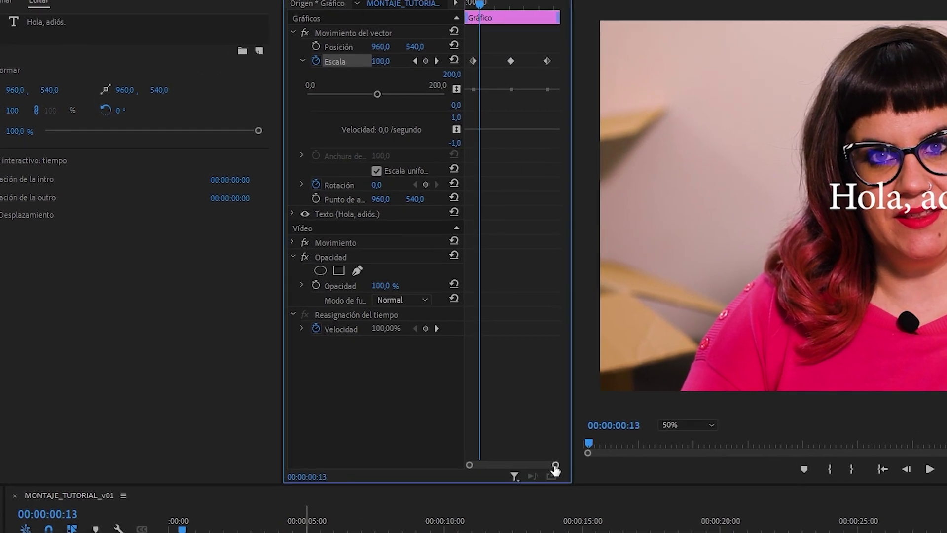
Zoom into the keyframe timeline and widen the Effect Controls panel and keyframe area
left_click_drag(556, 469, 516, 466)
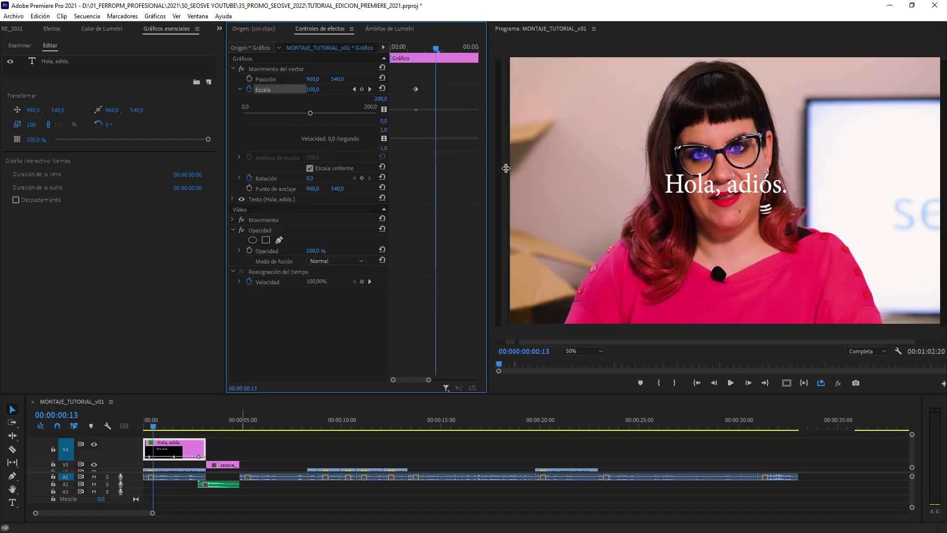
left_click_drag(506, 168, 574, 168)
left_click_drag(440, 141, 362, 140)
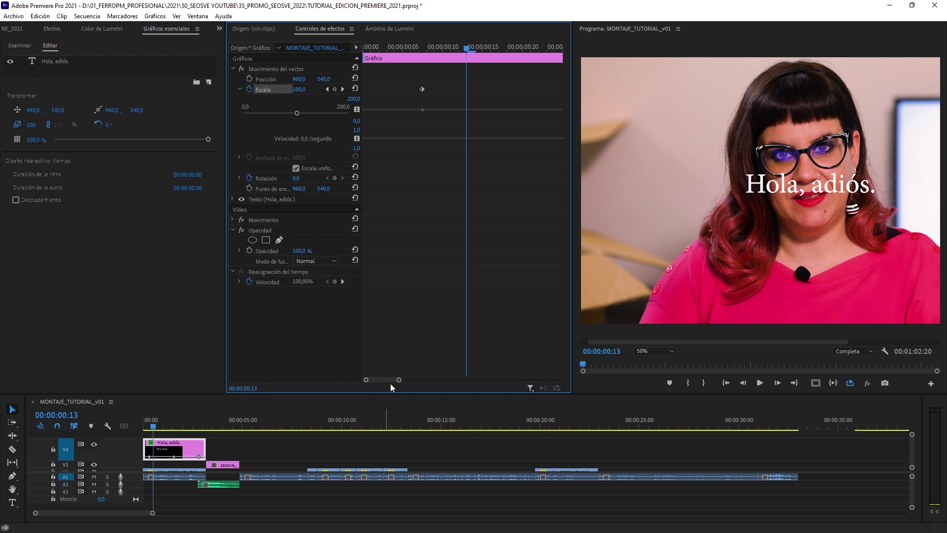
left_click_drag(400, 381, 560, 381)
left_click(596, 362)
left_click(198, 16)
Reset the workspace to its saved layout
mouse_move(212, 28)
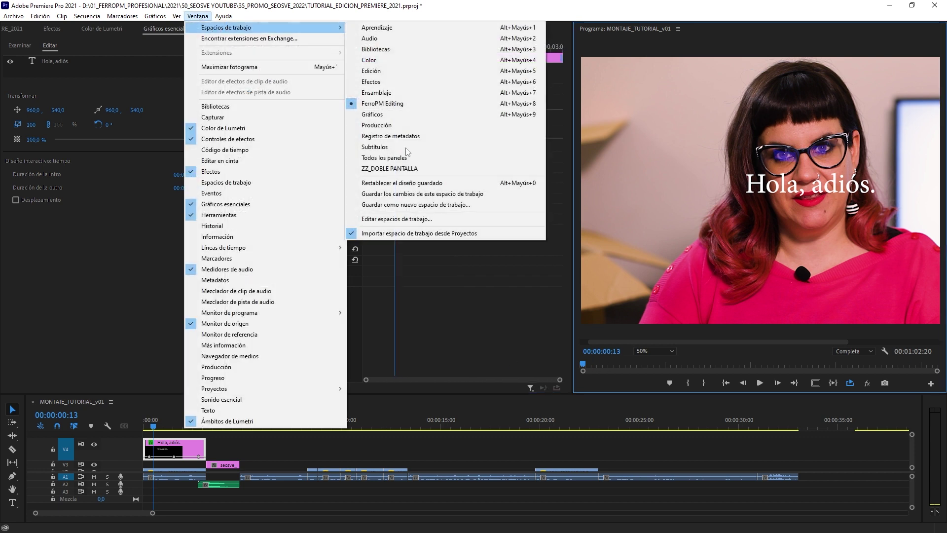
left_click(410, 185)
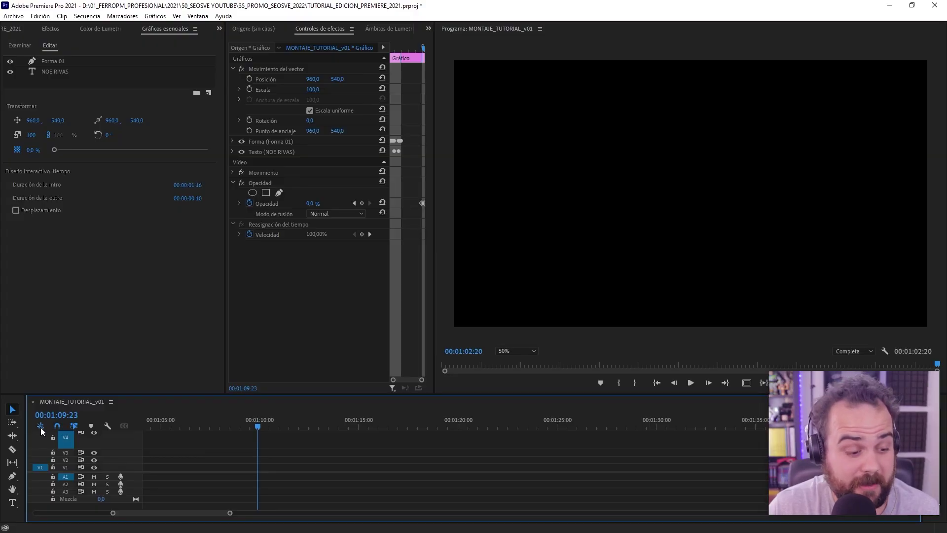
Type a person's name as a new title, nudge it into place and centre its anchor point
left_click(12, 501)
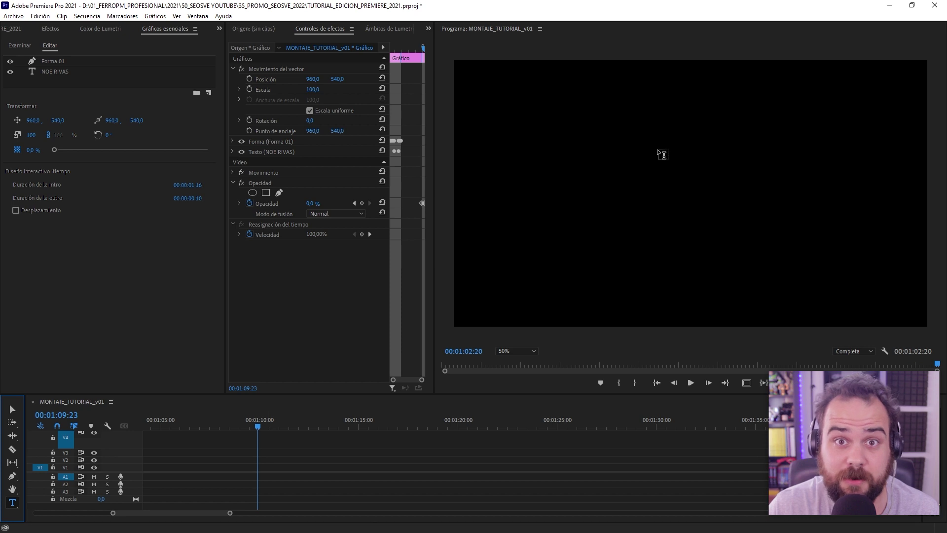
left_click(628, 179)
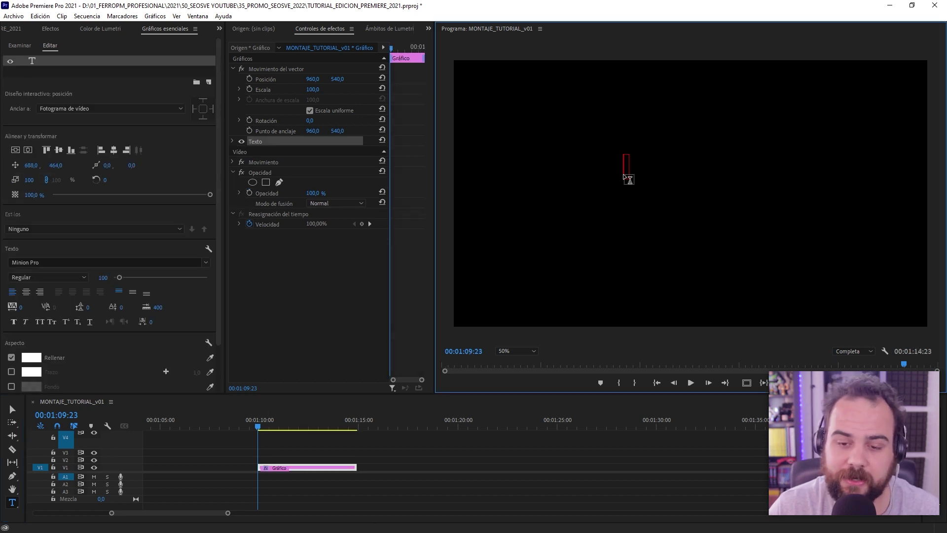
type("No")
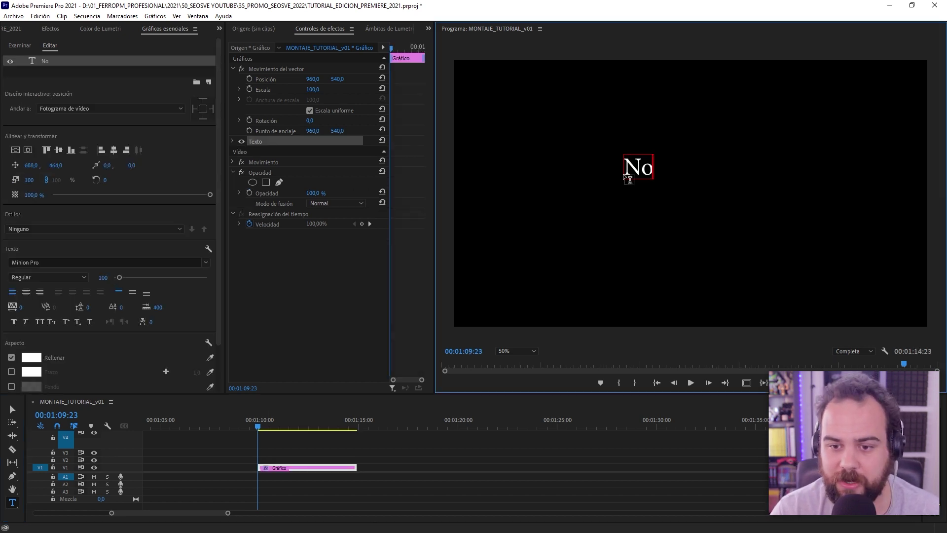
type("e Rivas")
key("Escape")
left_click_drag(695, 171, 715, 191)
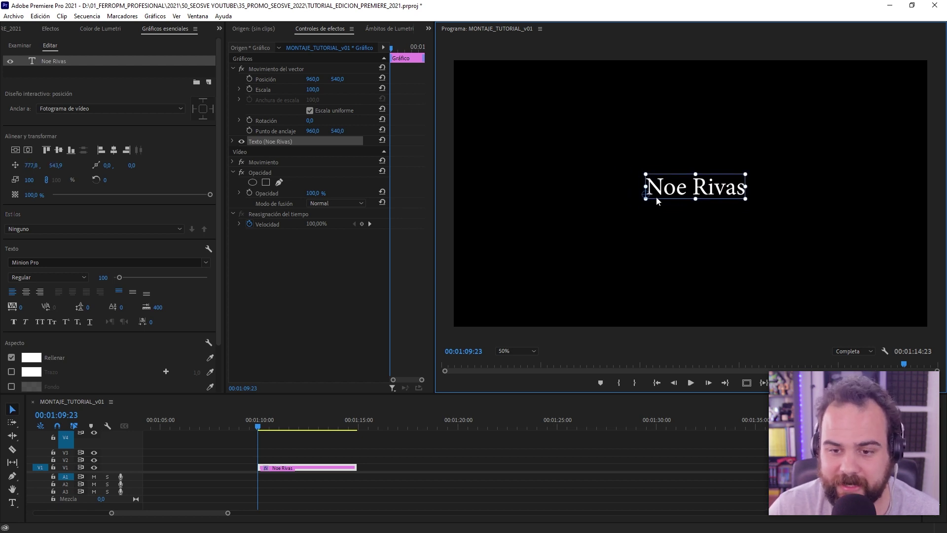
left_click_drag(648, 192, 696, 188)
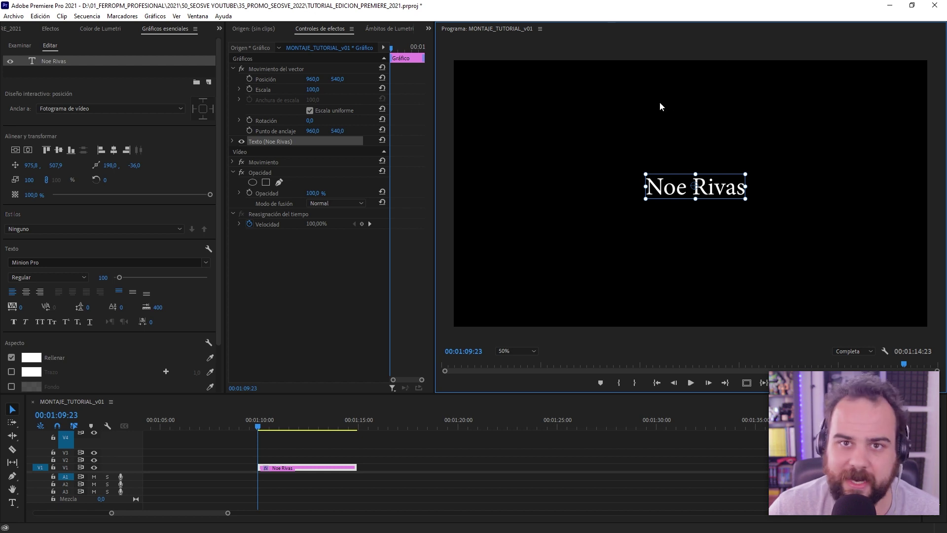
Set the name title's font size to 45, lower its anchor point and centre it vertically
left_click(164, 32)
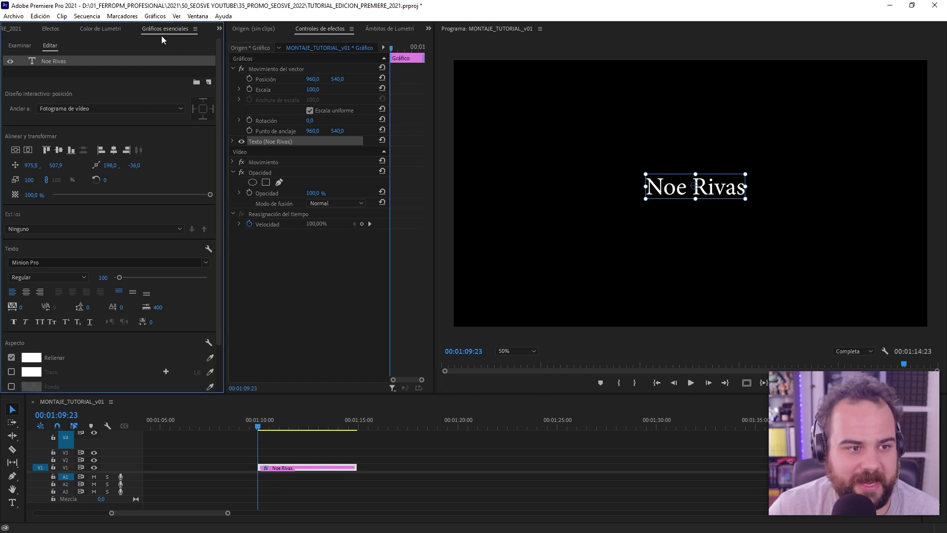
left_click(10, 62)
left_click(10, 62)
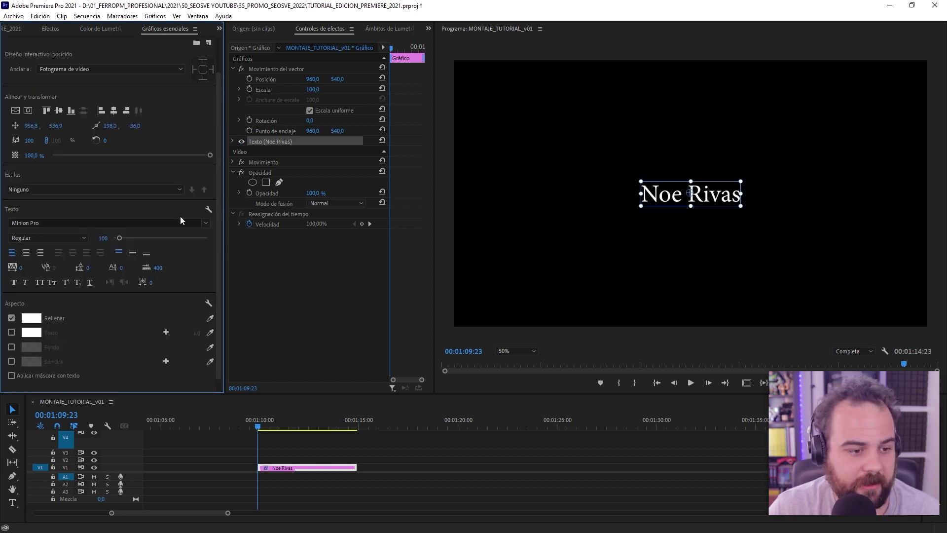
left_click(190, 222)
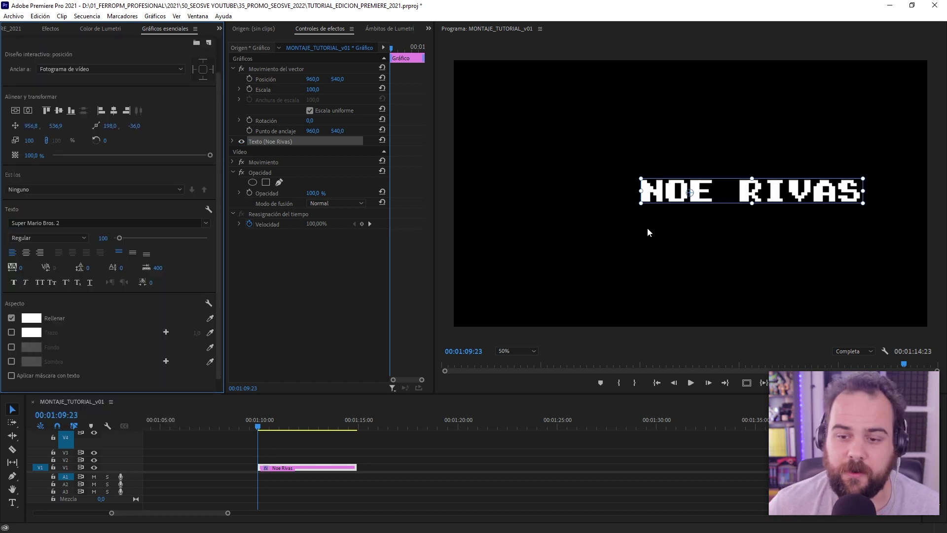
left_click(105, 238)
type("45")
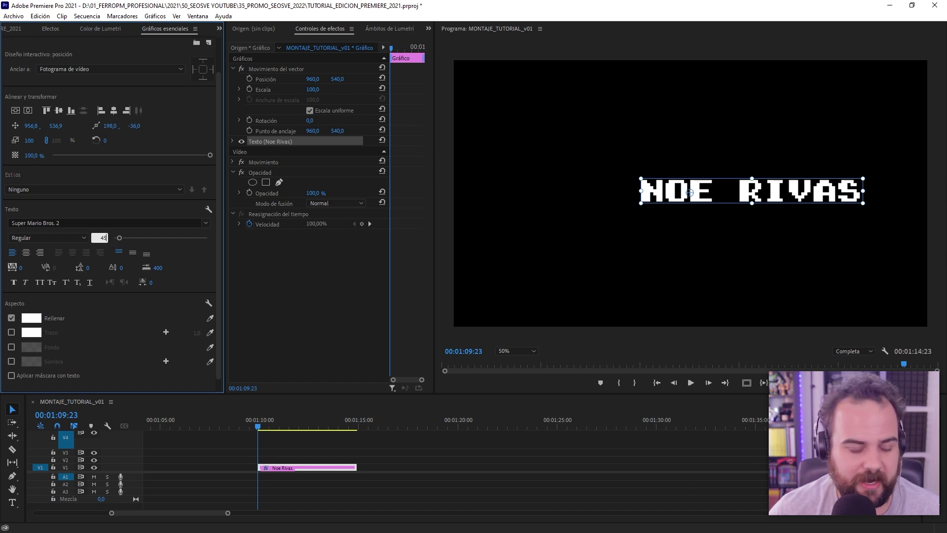
key("Return")
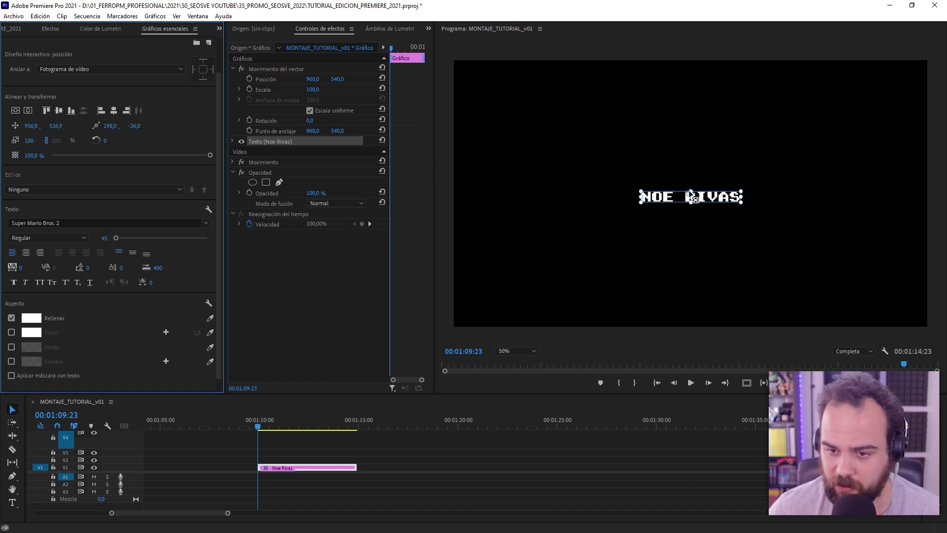
left_click_drag(690, 192, 690, 198)
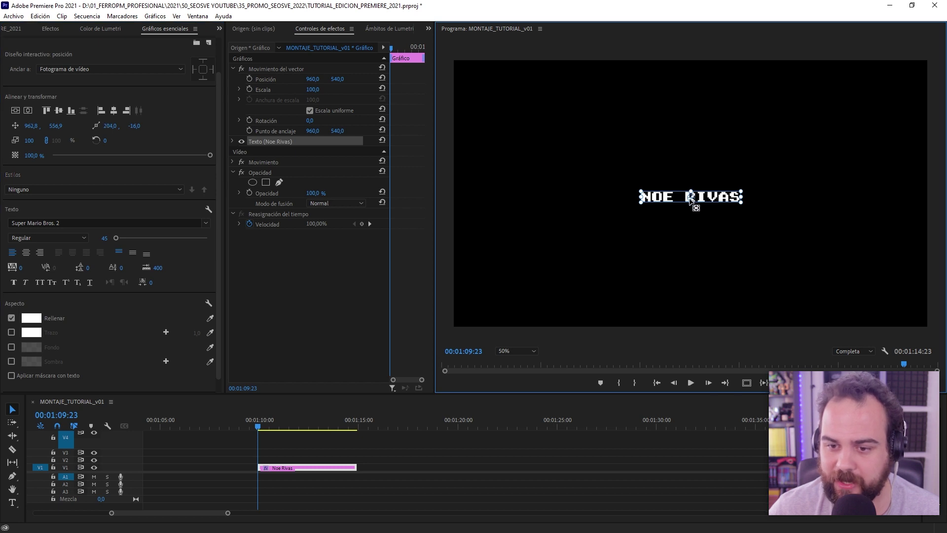
left_click(26, 112)
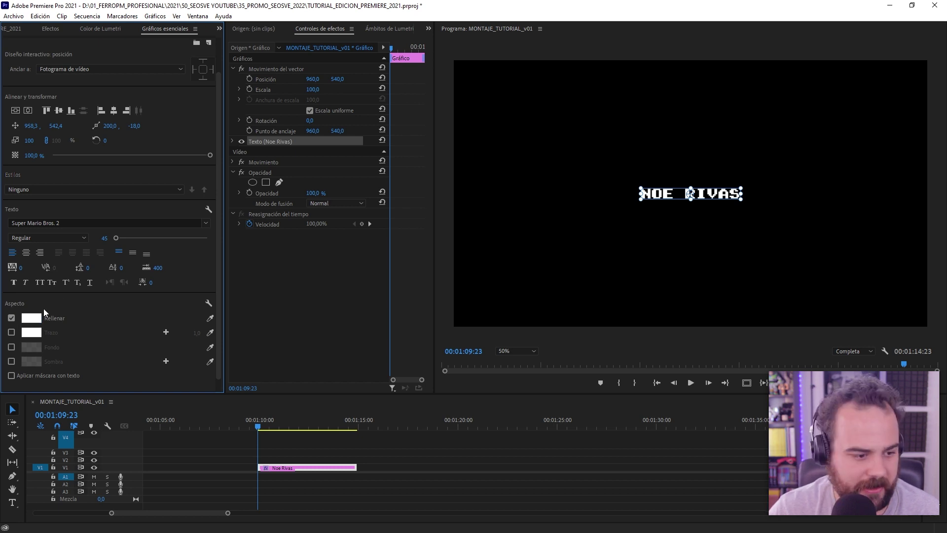
Enable the title's shadow with 100 % opacity, 180° angle, distance 10 and size 0
left_click(11, 361)
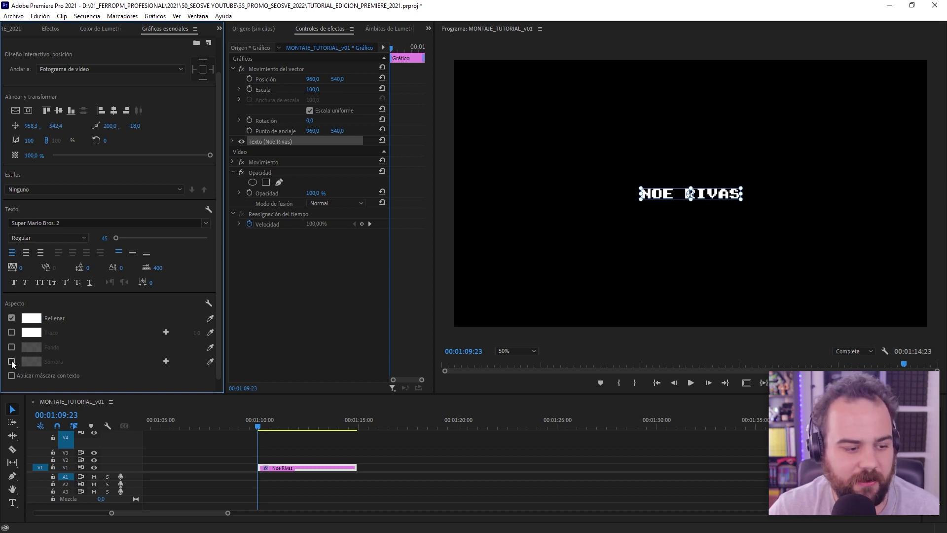
scroll(66, 348, "down", 1)
left_click_drag(177, 337, 265, 342)
scroll(119, 326, "down", 1)
left_click_drag(72, 315, 71, 323)
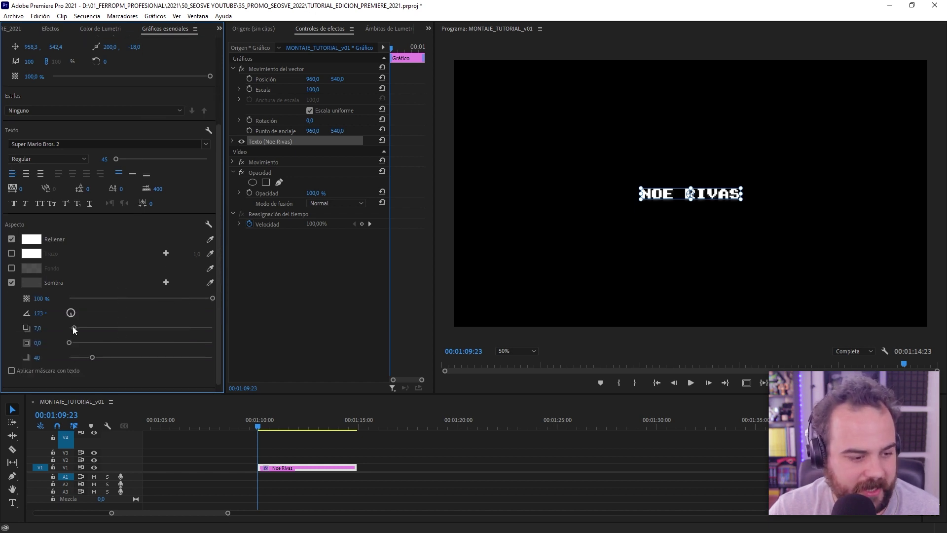
type("180")
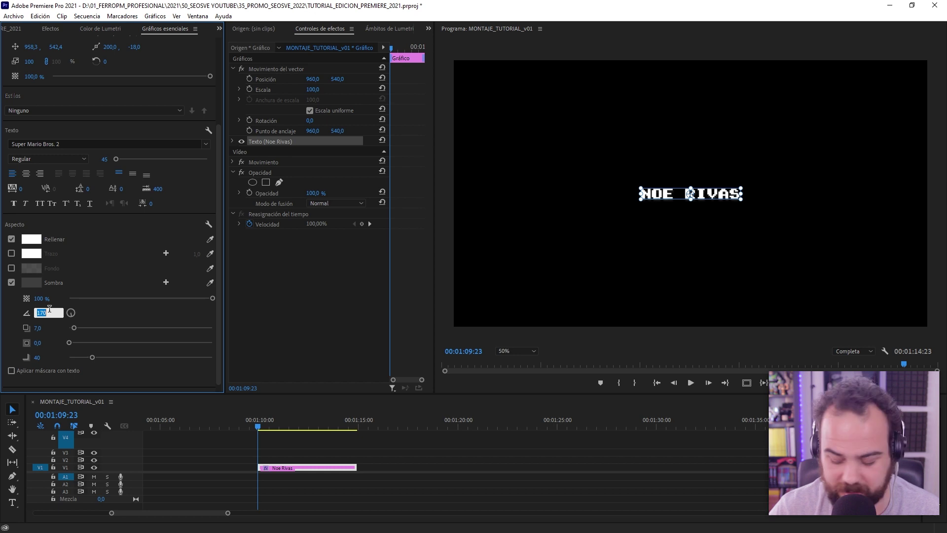
key("Return")
left_click(37, 328)
type("10")
key("Tab")
key("Tab")
type("0")
key("Return")
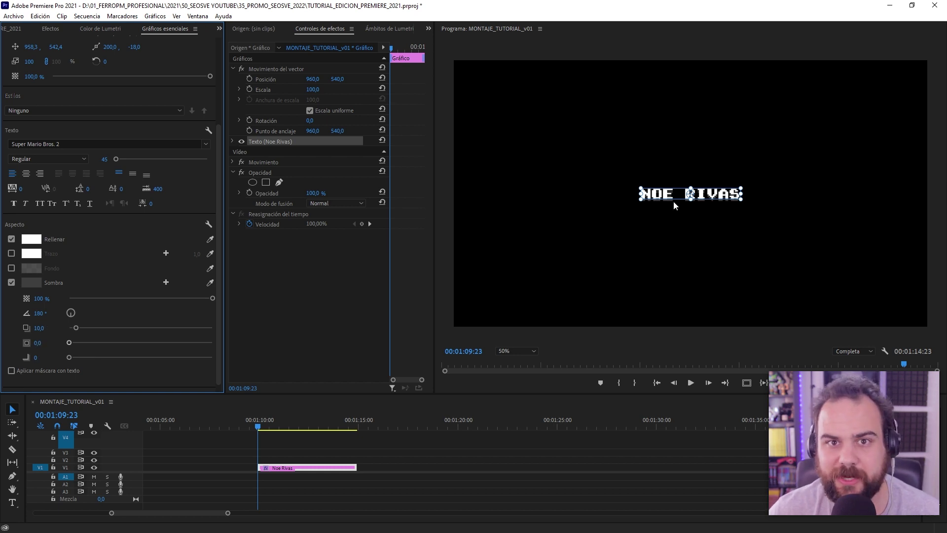
View the preview at 100 % and set the shadow blur to 4
left_click(516, 350)
left_click(516, 417)
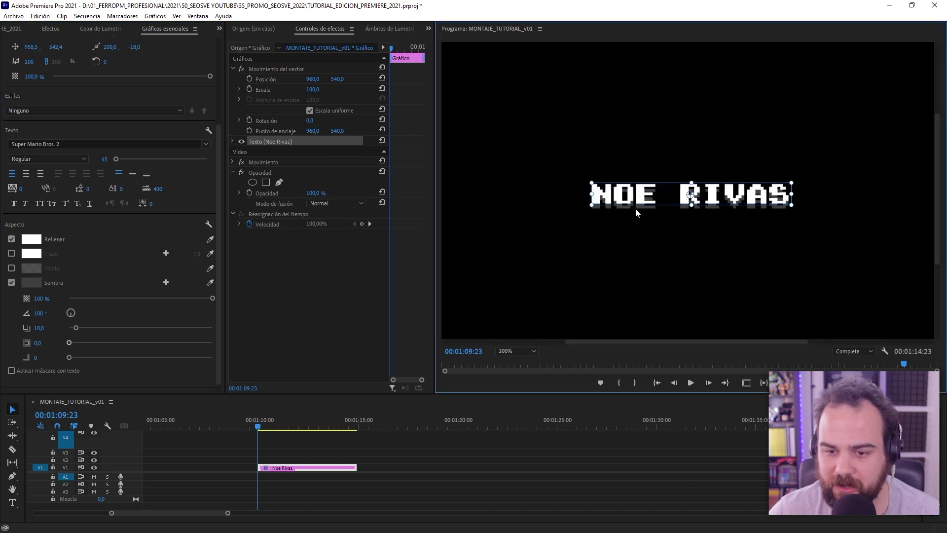
left_click(680, 222)
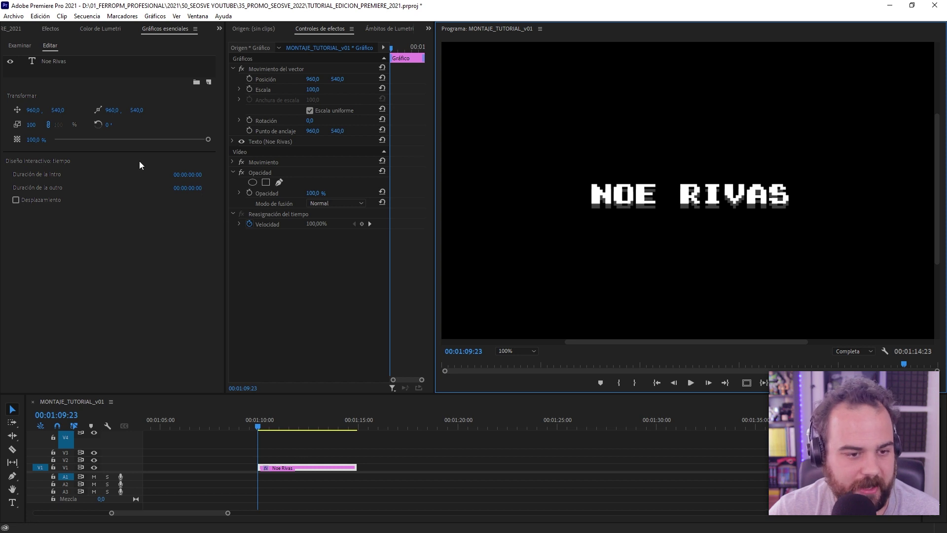
left_click(615, 200)
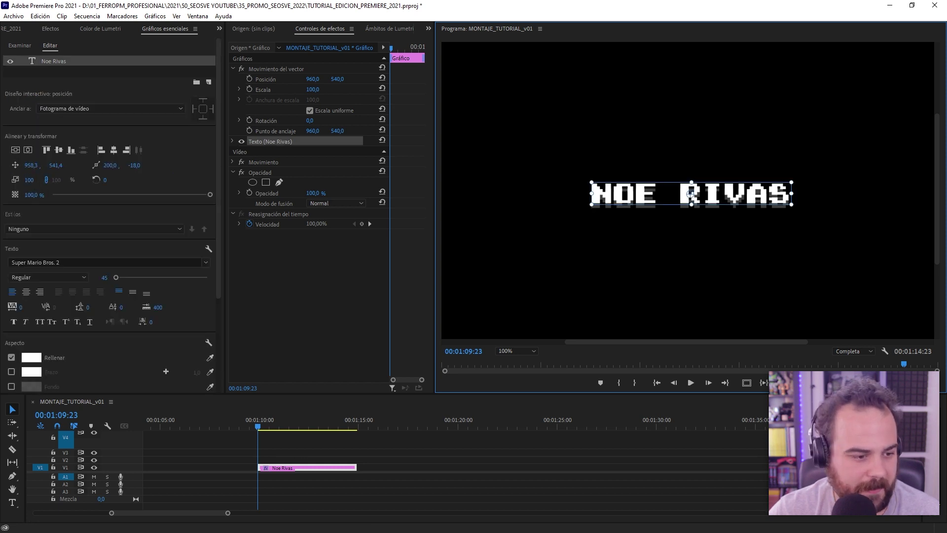
left_click(49, 350)
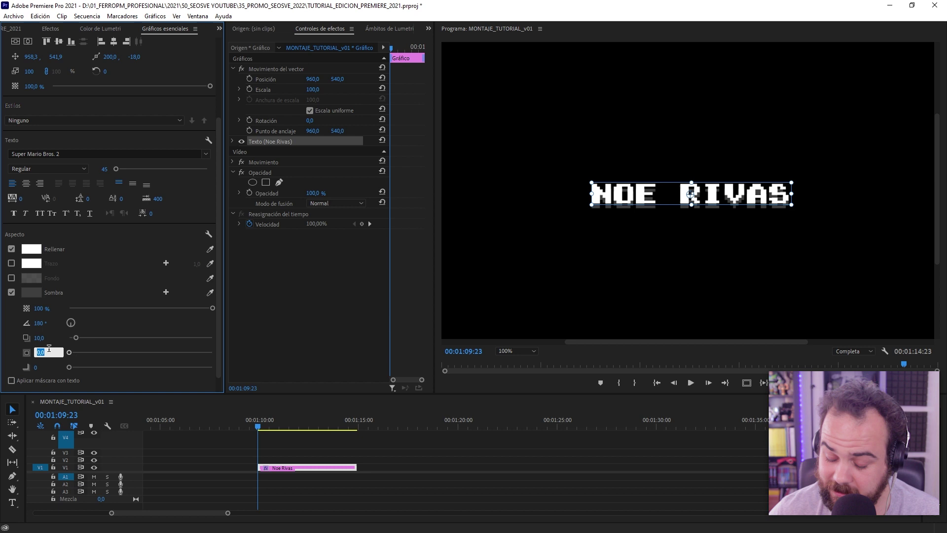
type("4")
key("Return")
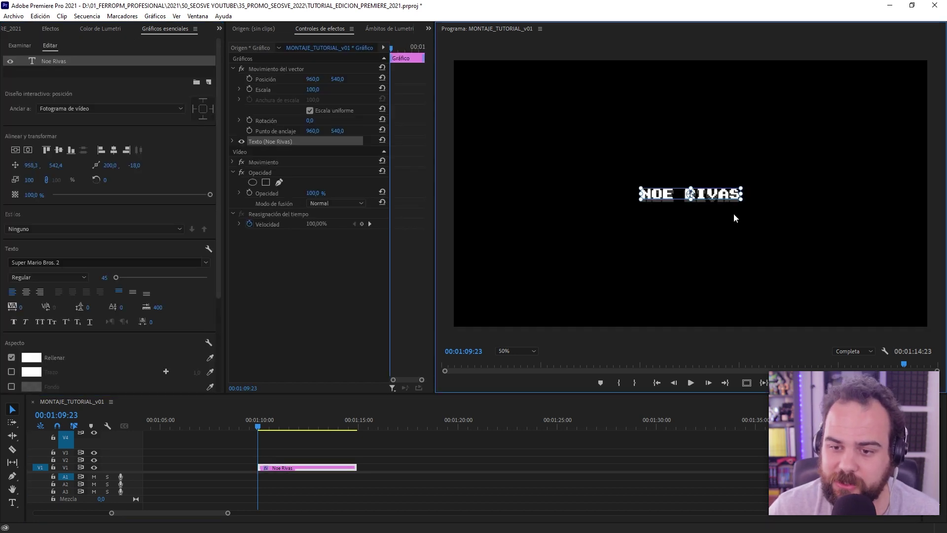
Deselect the title, then reselect the name clip in the timeline
left_click(732, 217)
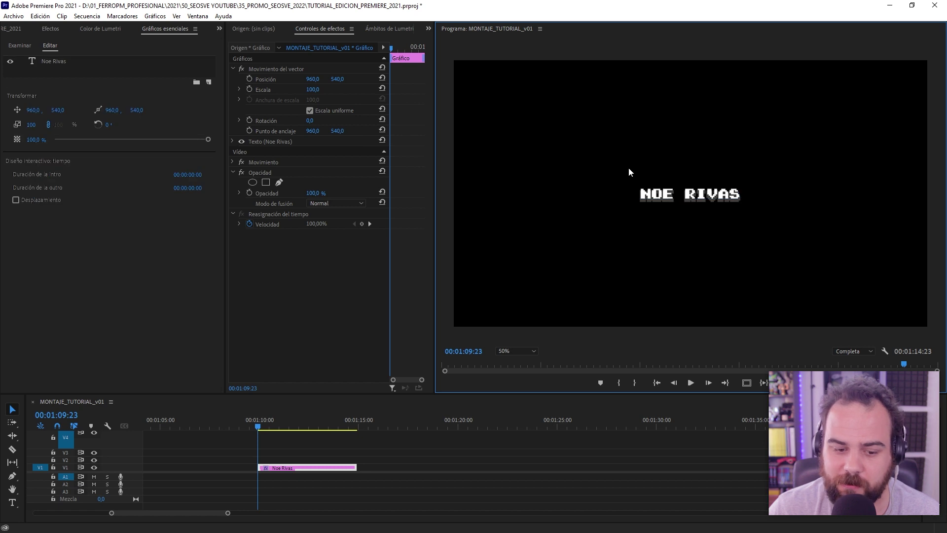
left_click(321, 471)
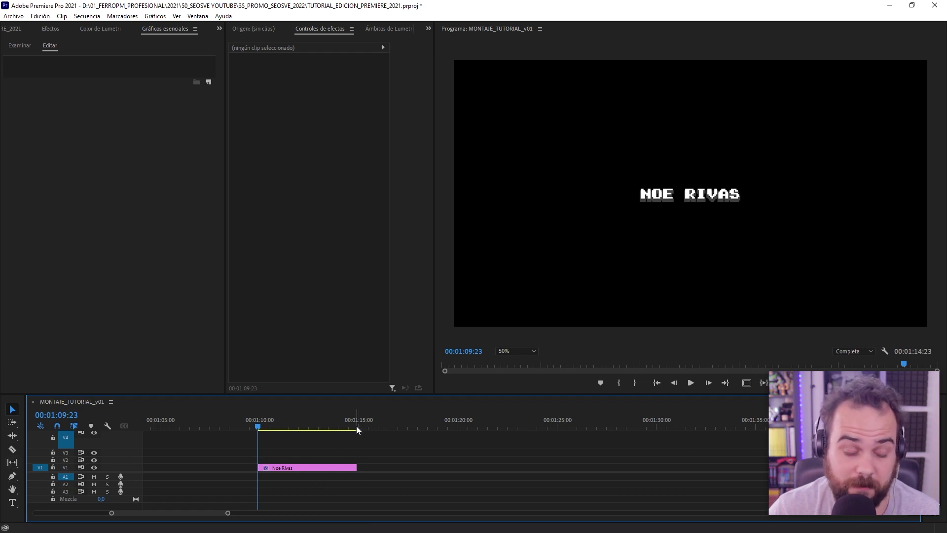
left_click(325, 467)
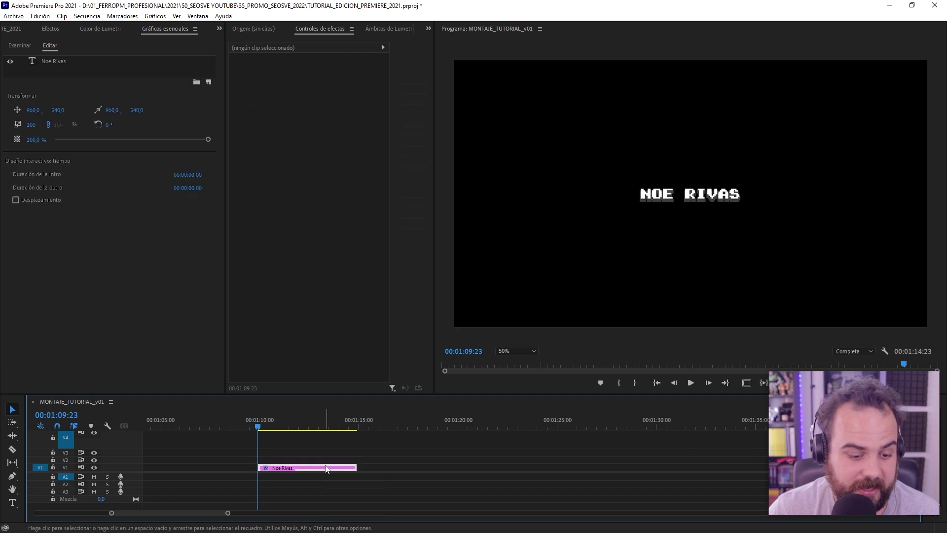
left_click_drag(11, 476, 42, 489)
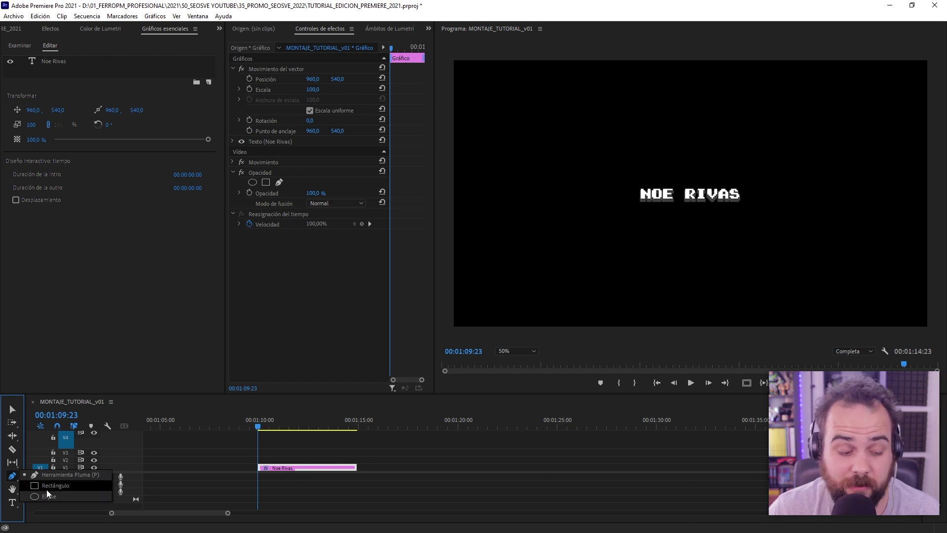
Draw a small square shape over the centre of the name title with the Rectangle tool
left_click(46, 488)
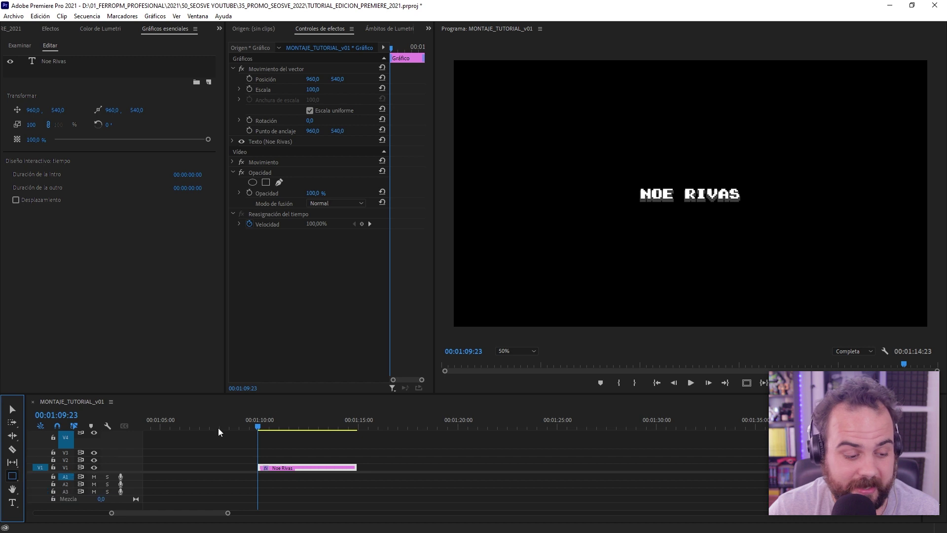
left_click_drag(671, 184, 690, 205)
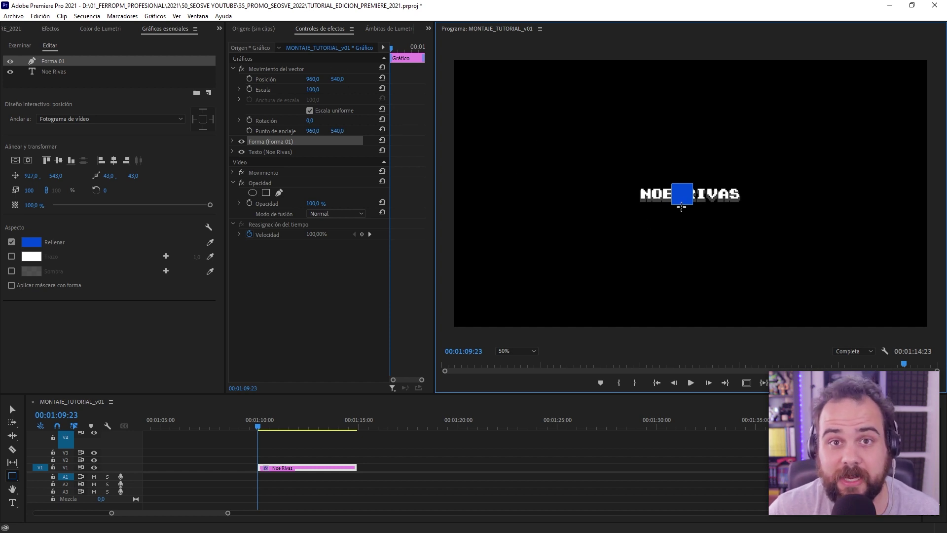
left_click(18, 477)
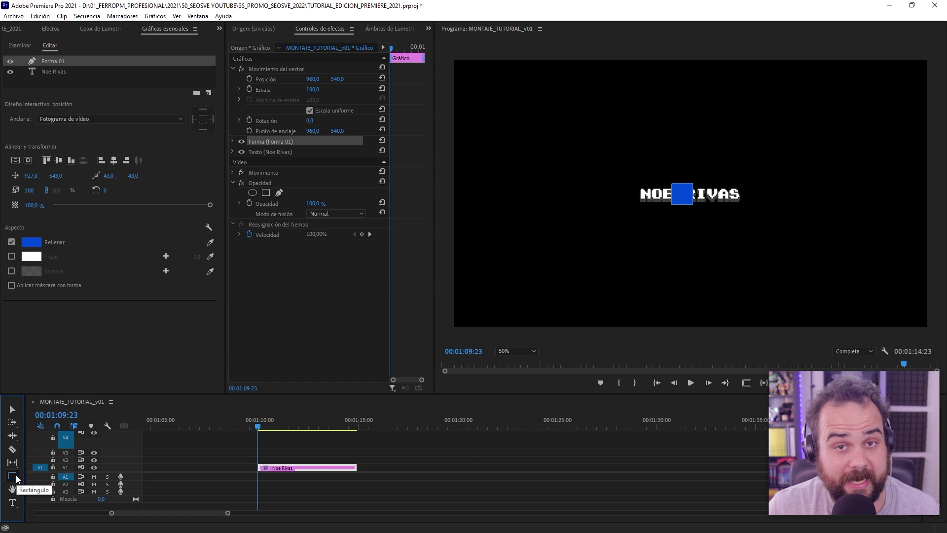
left_click(19, 476)
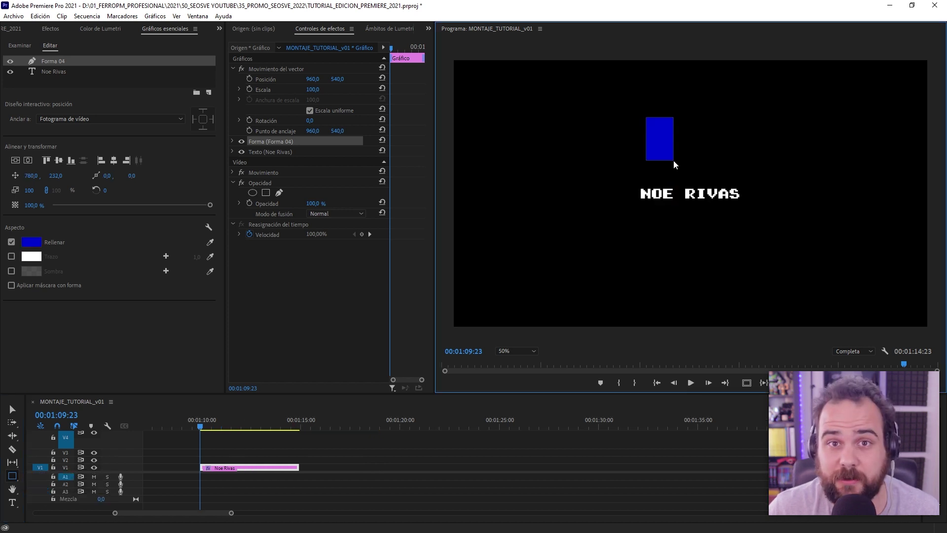
mouse_move(674, 160)
left_mouse_down()
mouse_move(730, 173)
mouse_move(725, 156)
mouse_move(688, 135)
mouse_move(717, 167)
mouse_move(691, 138)
left_mouse_up()
left_click_drag(666, 181, 690, 196)
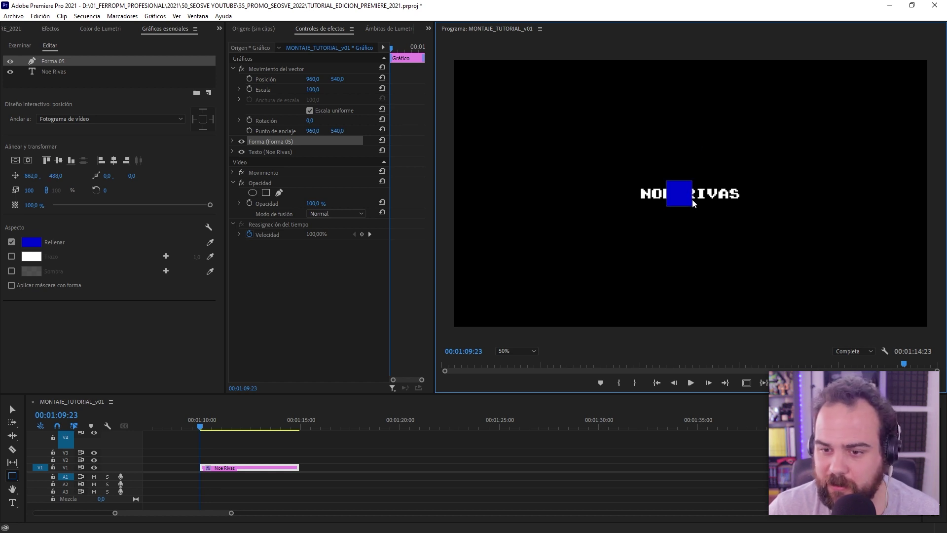
left_click_drag(692, 200, 692, 201)
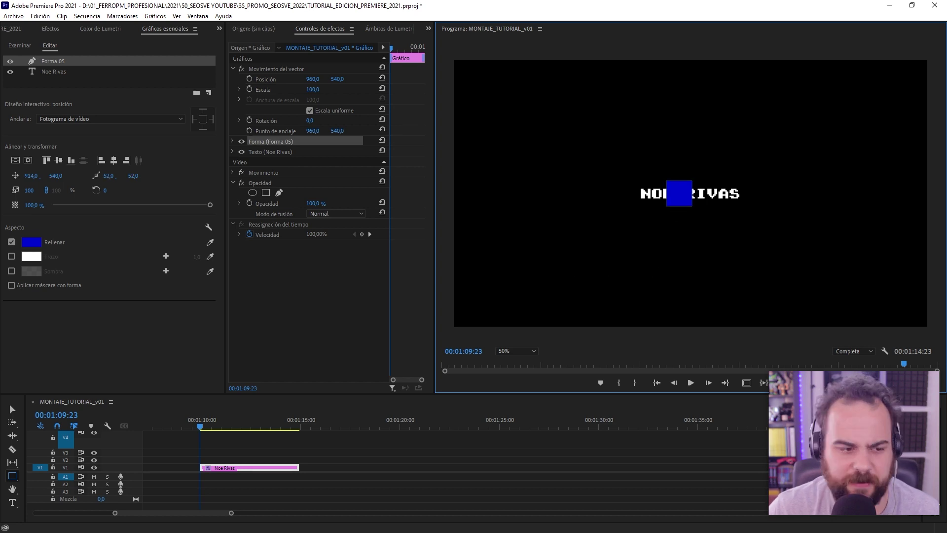
Change the square's fill to a slightly different light blue in the Color Picker
left_click(31, 241)
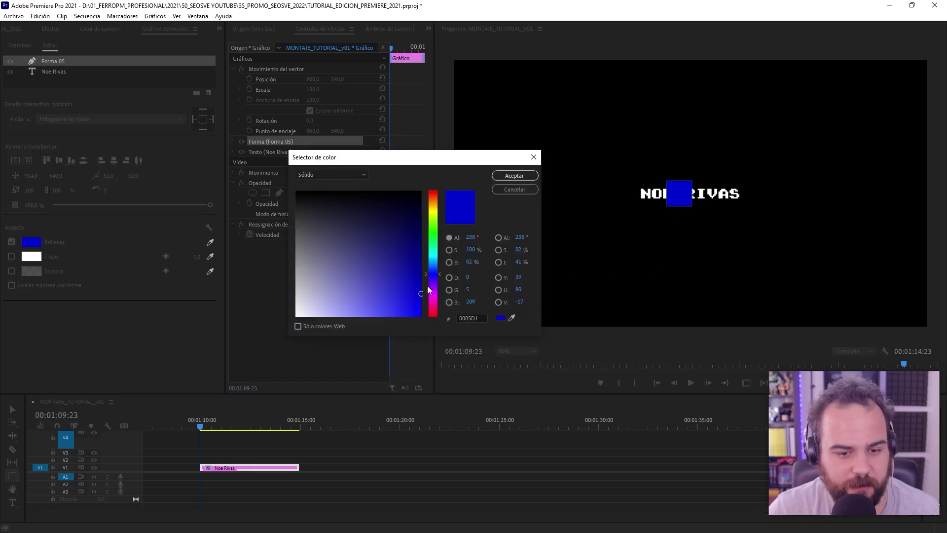
left_click(408, 297)
double_click(473, 318)
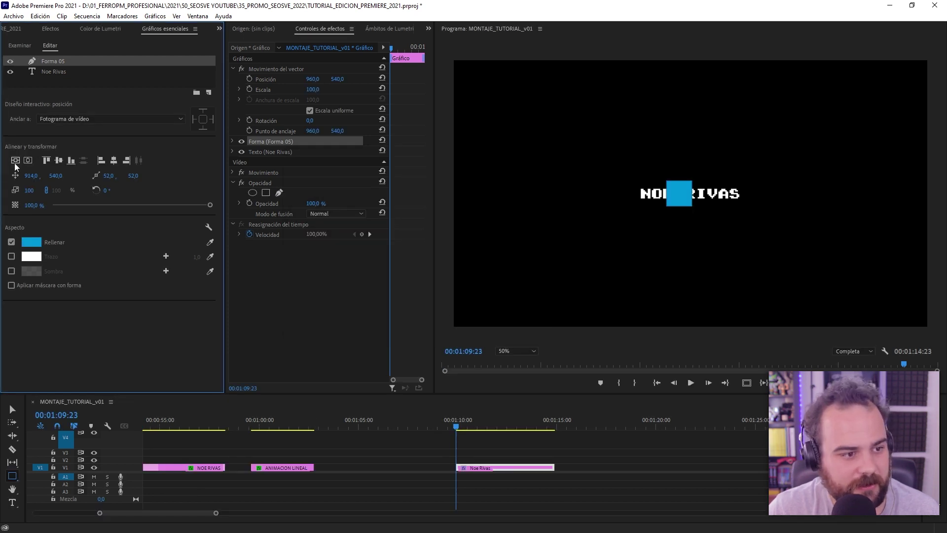
Centre the square horizontally and rotate it 45° into a diamond
left_click(28, 160)
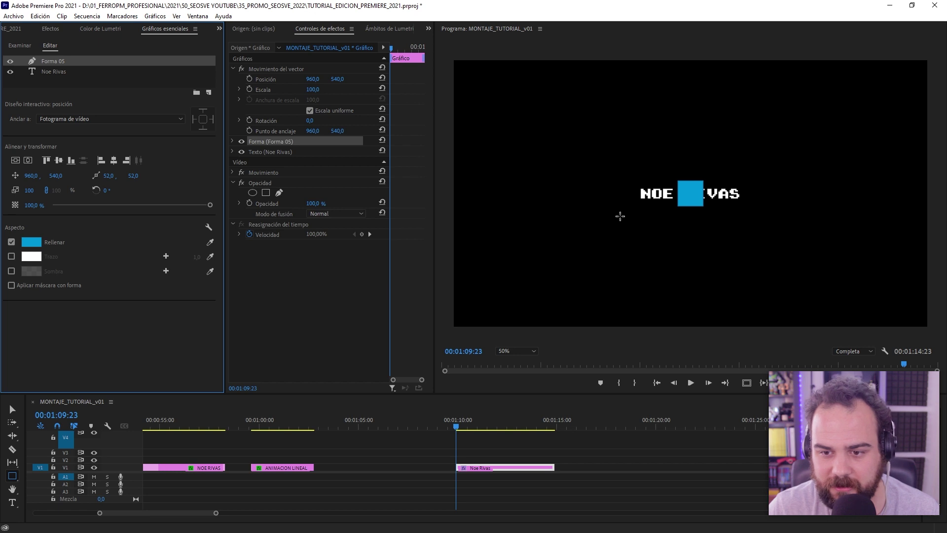
left_click_drag(105, 190, 118, 190)
left_click(117, 190)
type("45")
key("Return")
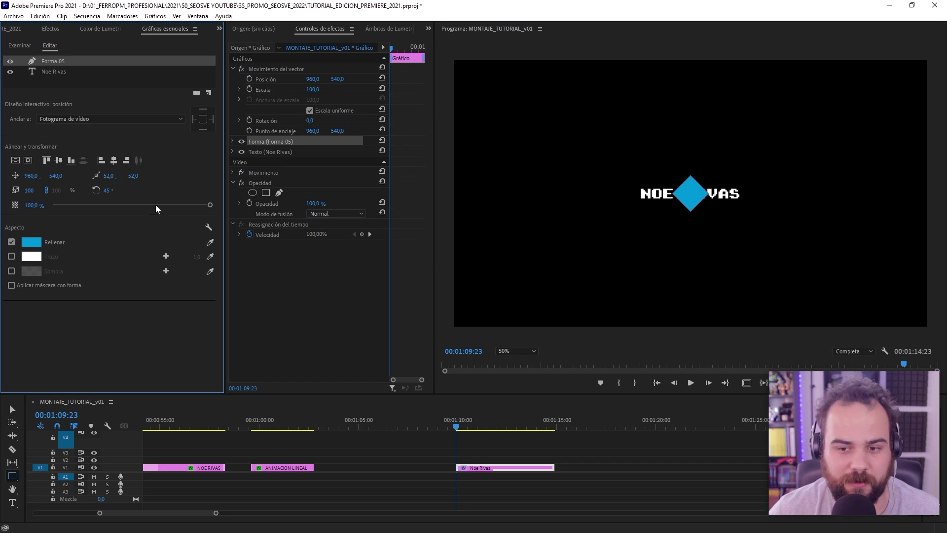
Add a shadow to the diamond, coloured a darker shade of its sampled blue
left_click(11, 271)
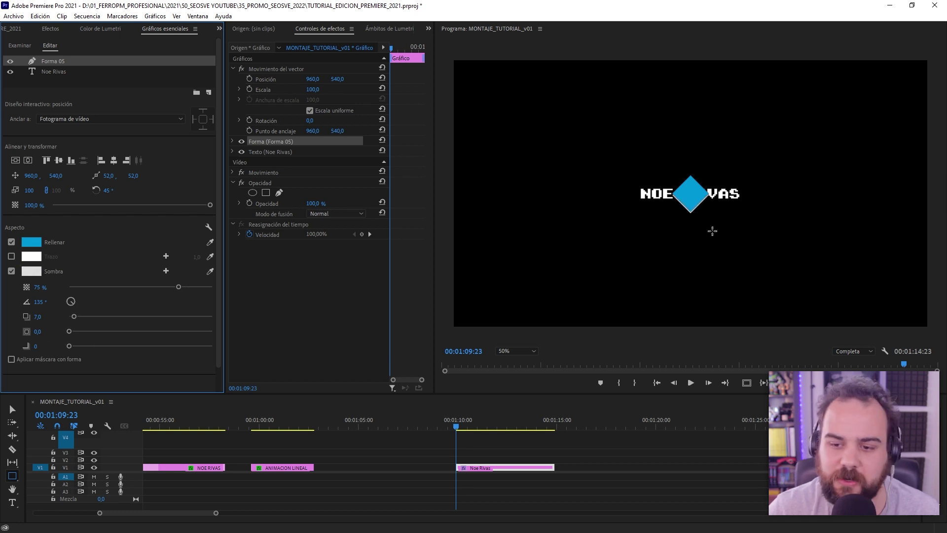
left_click(31, 271)
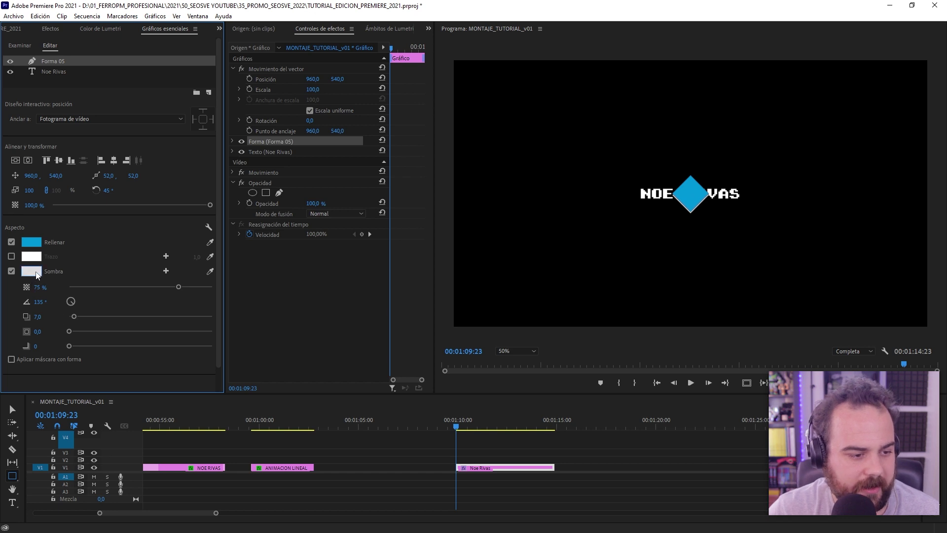
left_click(516, 362)
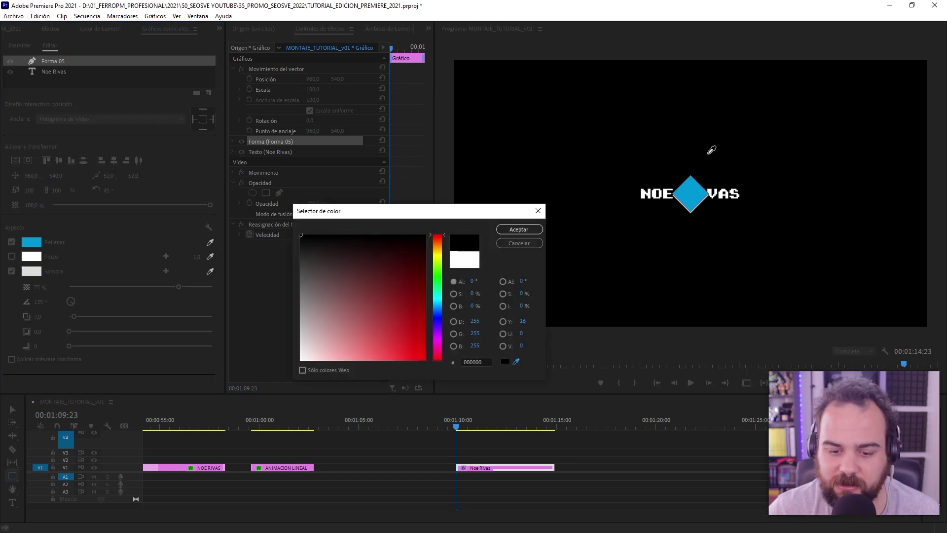
left_click(699, 198)
left_click_drag(421, 308, 427, 279)
left_click(519, 229)
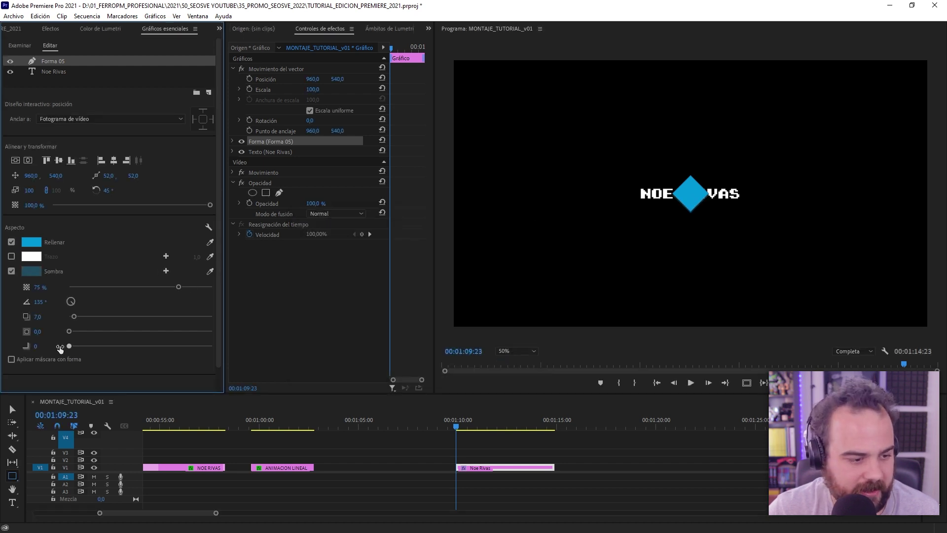
Set the diamond's shadow to 100 % opacity, distance 11 and size 15,8, then deselect
mouse_move(73, 315)
left_mouse_down()
mouse_move(88, 313)
mouse_move(79, 316)
left_mouse_up()
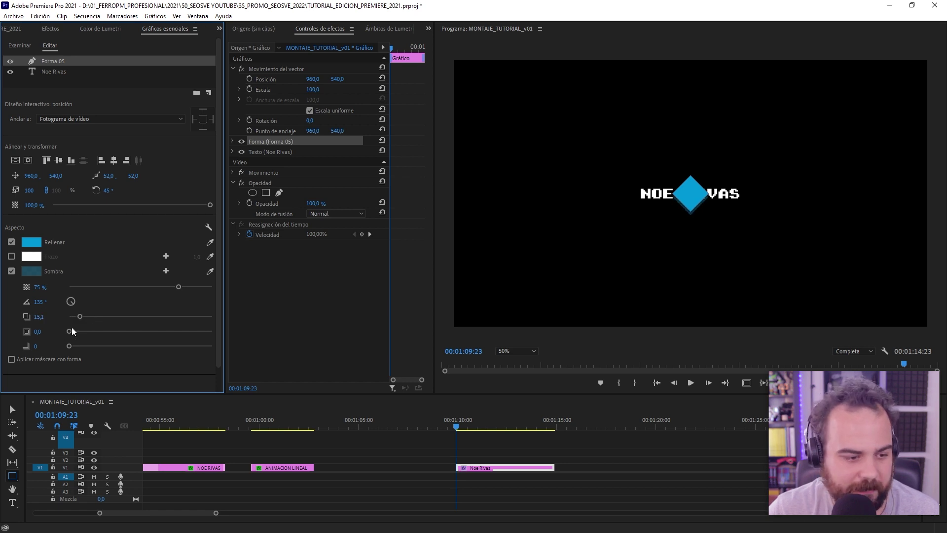
left_click(42, 317)
type("15")
key("Tab")
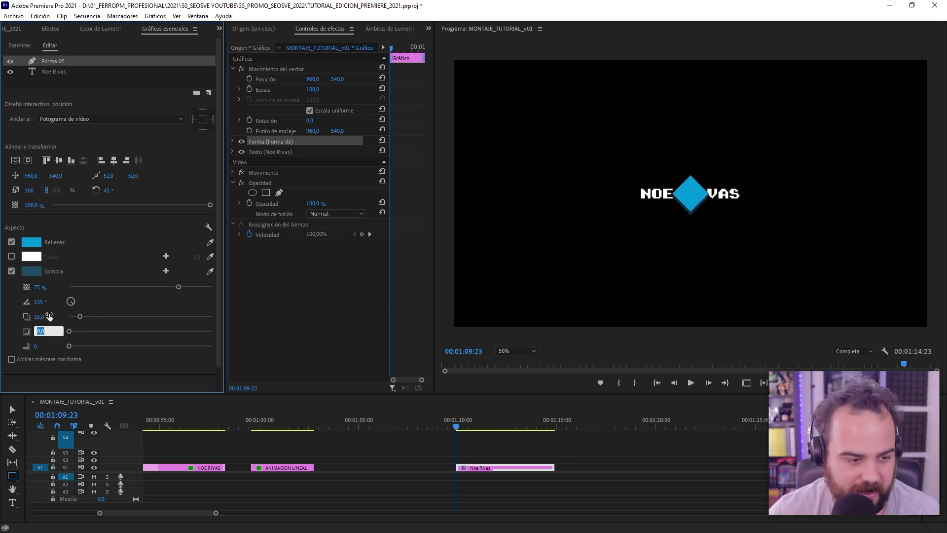
type("10")
key("Return")
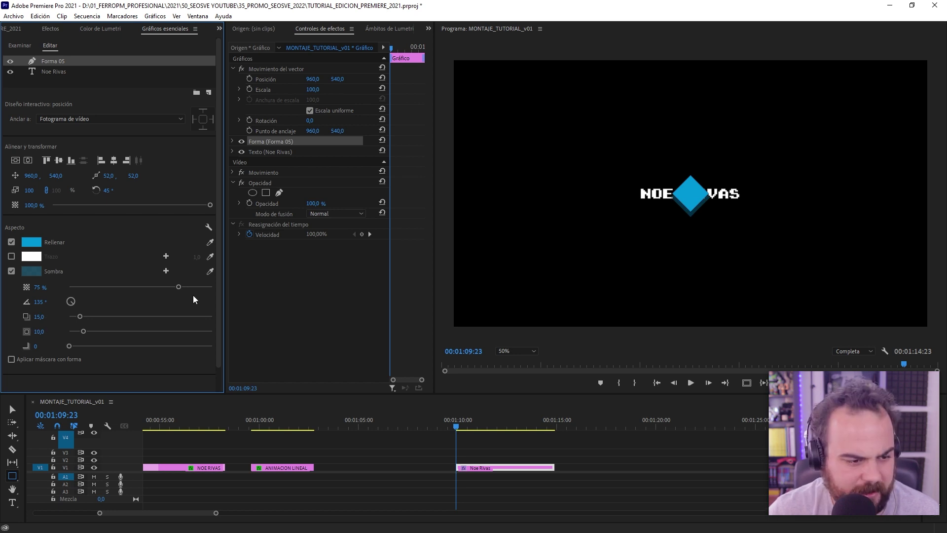
left_click_drag(179, 287, 213, 287)
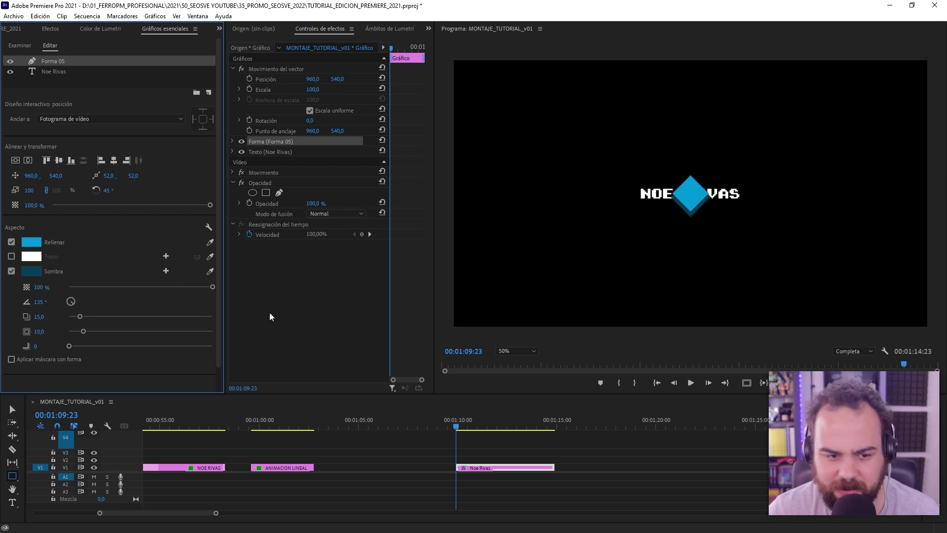
left_click_drag(80, 316, 93, 332)
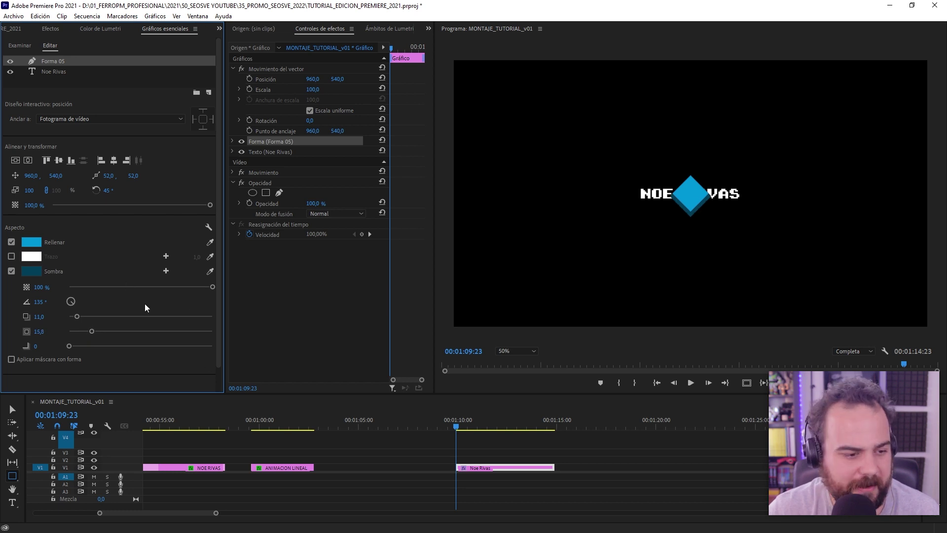
left_click(101, 83)
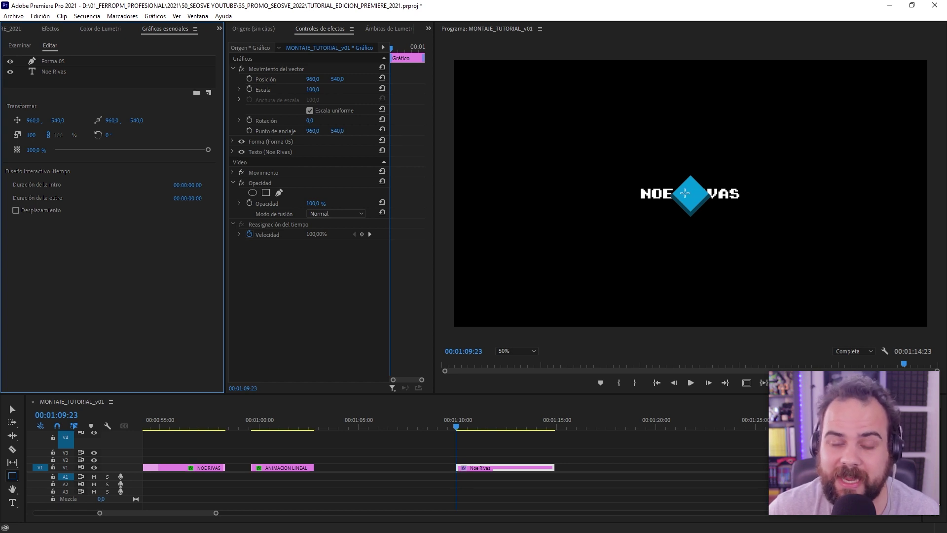
Hide the name text layer and step the playhead forward to 00:01:10:10
left_click(58, 61)
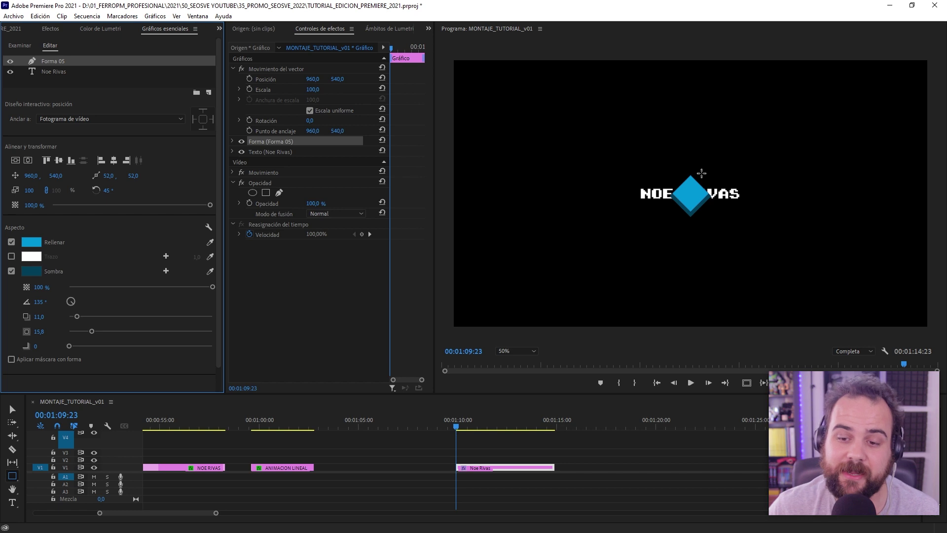
left_click(10, 73)
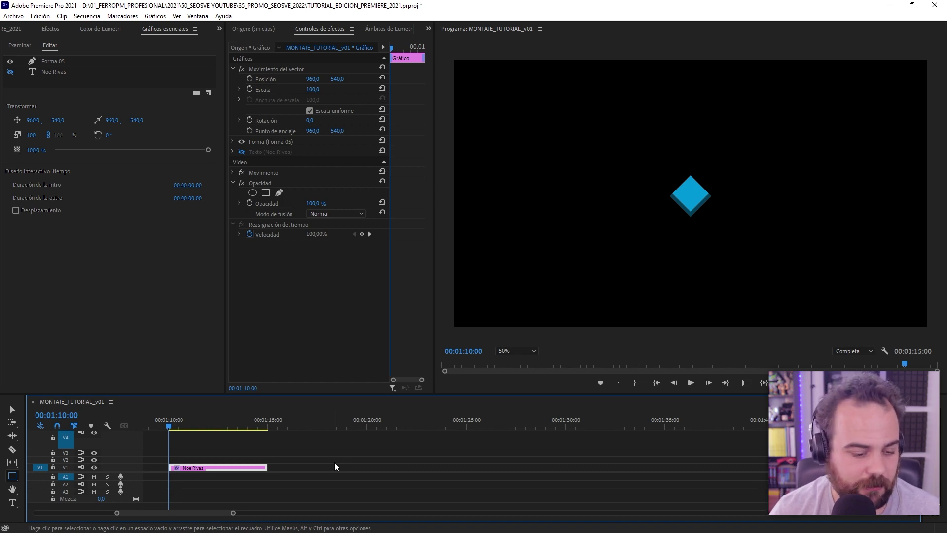
key("Right")
key("Right")
key("Right")
key("Right")
key("Right")
key("Right")
key("Right")
key("Right")
key("Right")
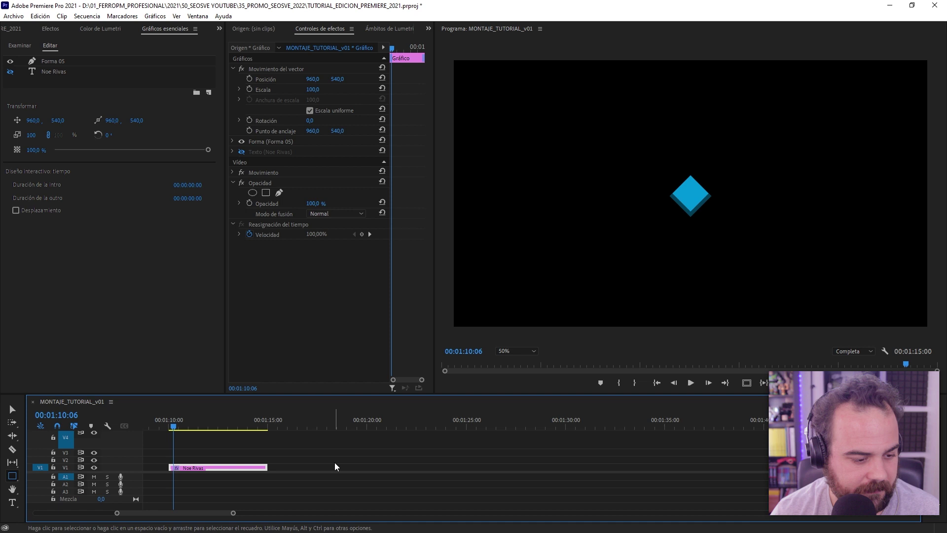
key("Right")
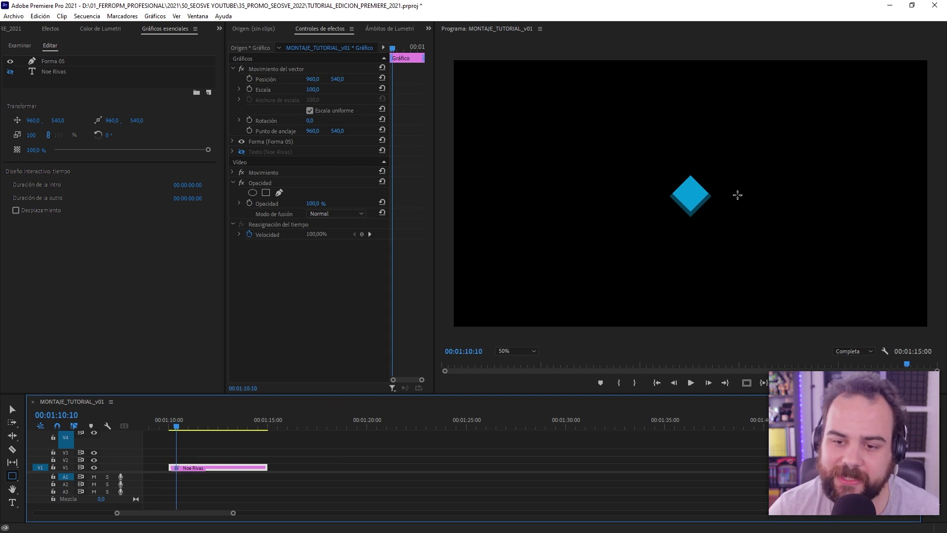
Select the Forma 05 shape layer and start keyframing its scale
left_click(233, 68)
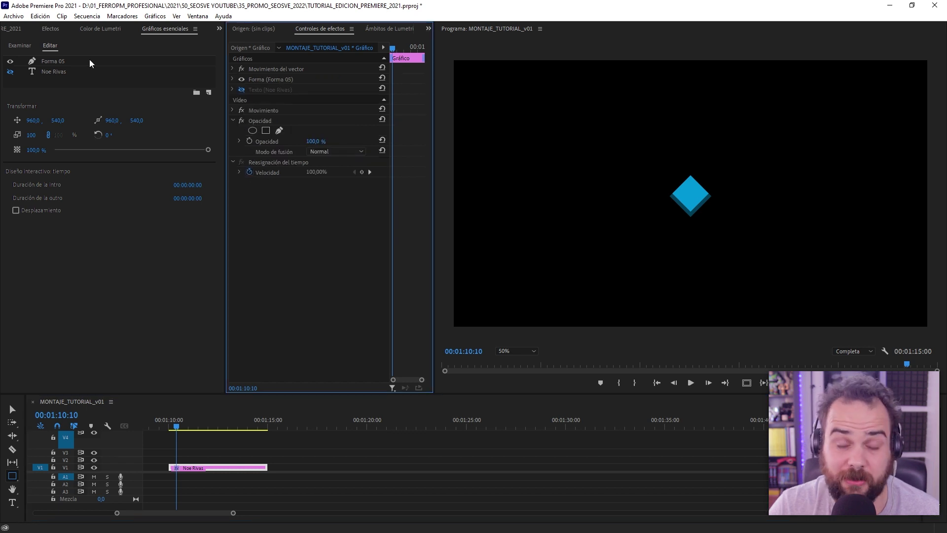
left_click(90, 60)
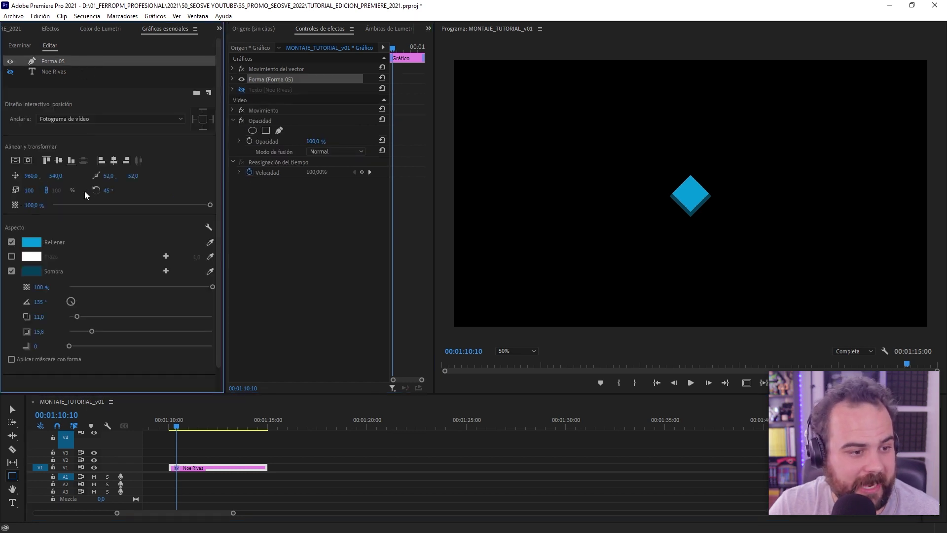
left_click(15, 191)
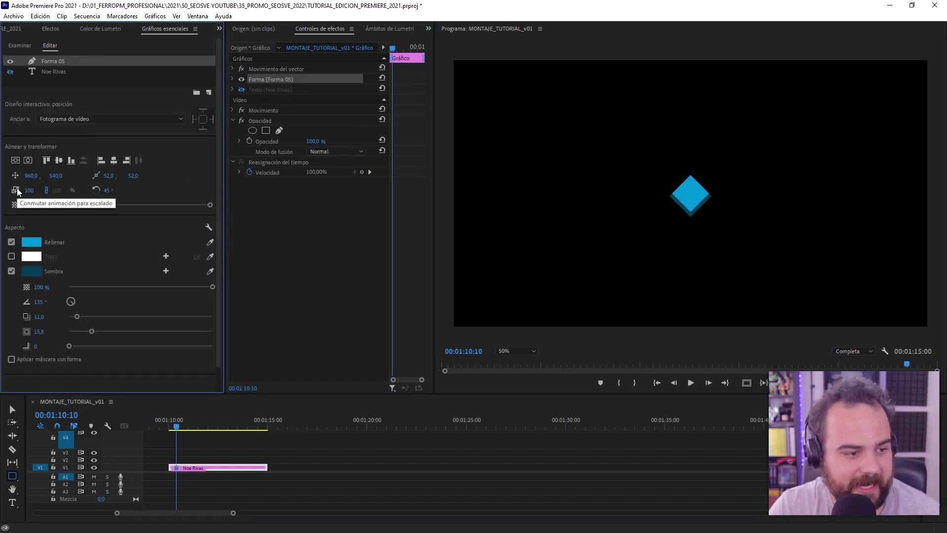
Remove the extra horizontal scale keyframe and set the diamond's scale to 0 at 00:01:10:00
left_click(233, 79)
left_click_drag(392, 270, 361, 282)
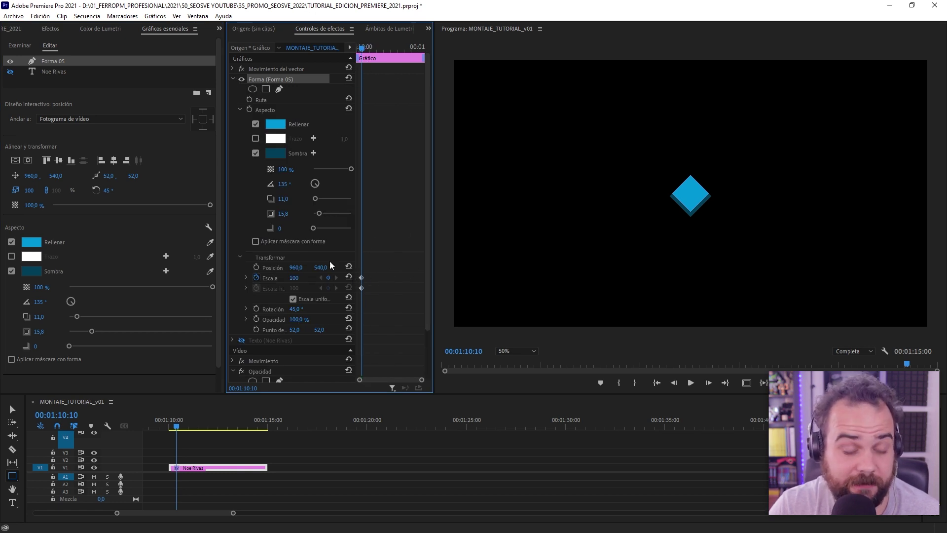
left_click(319, 288)
left_click_drag(362, 49, 310, 65)
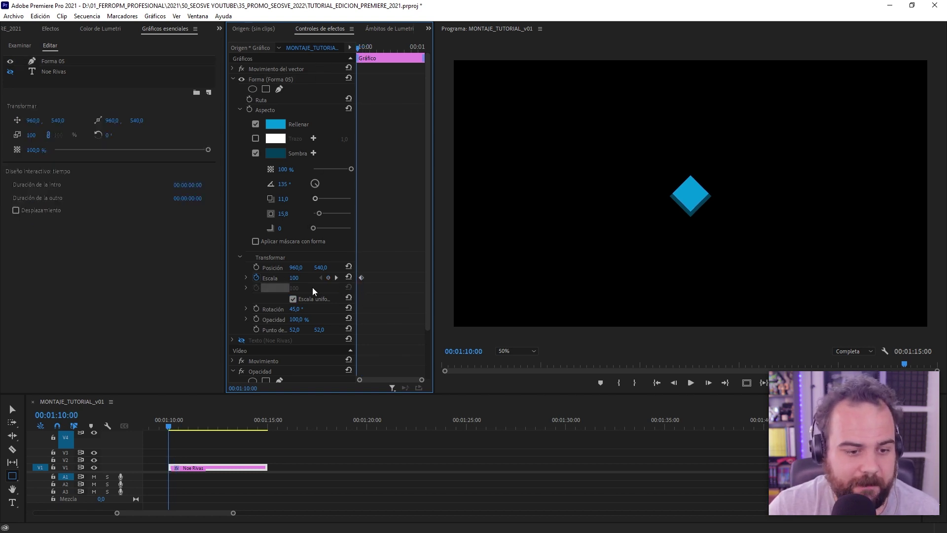
left_click(302, 277)
type("0")
key("Return")
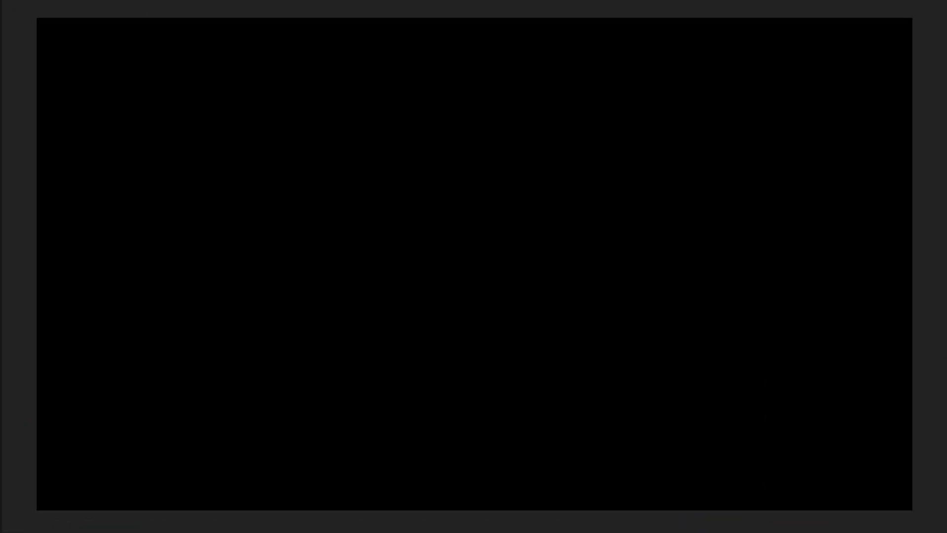
key("space")
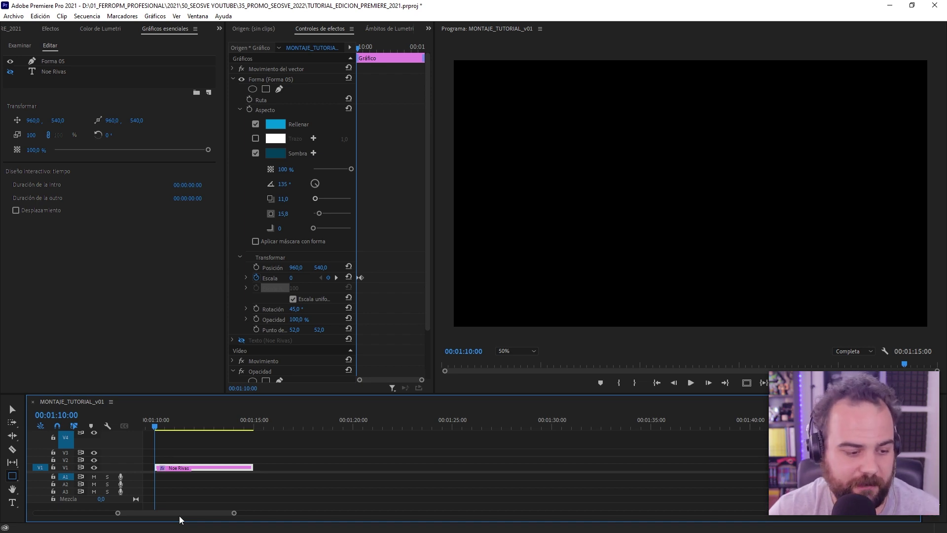
Five frames later, at 00:01:10:05, set the diamond's scale to 120
key("Right")
key("Right")
key("Right")
key("Right")
key("Right")
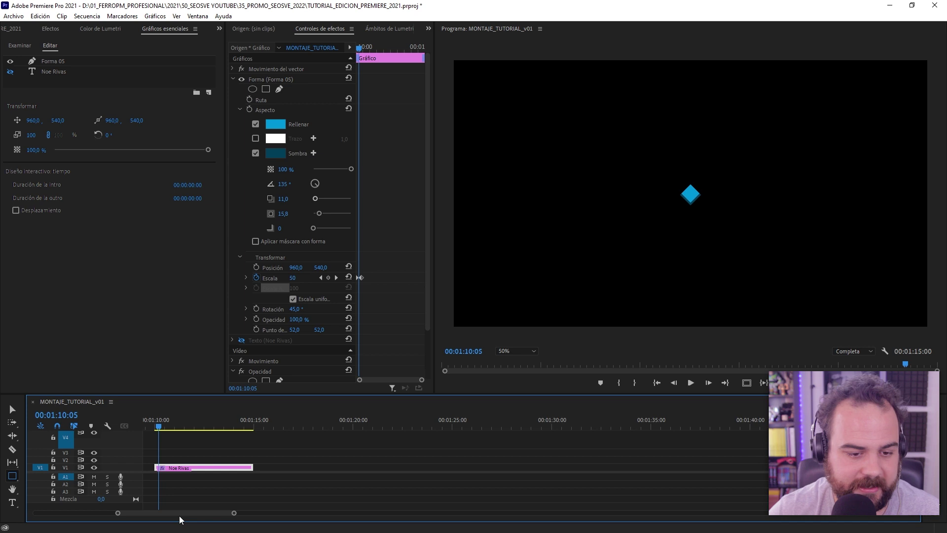
left_click_drag(421, 380, 402, 377)
left_click(293, 277)
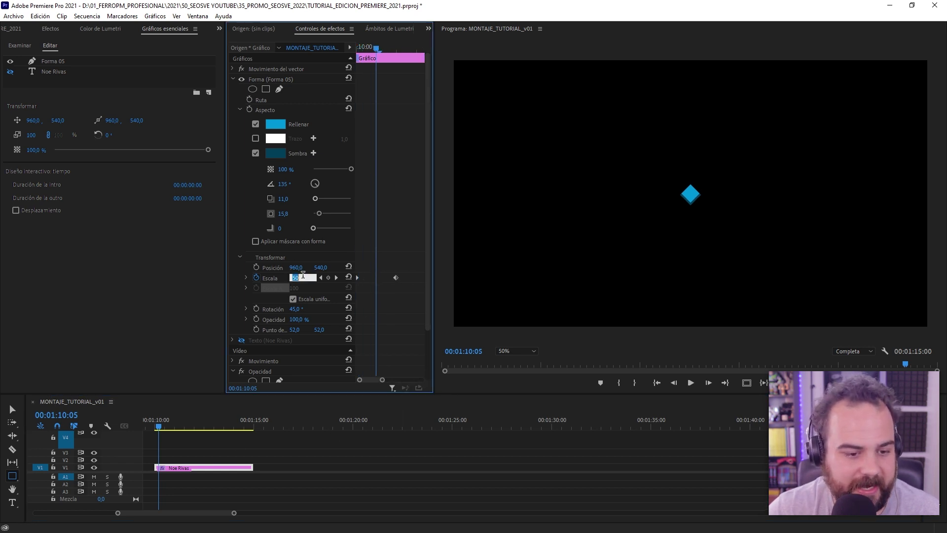
type("120")
key("Return")
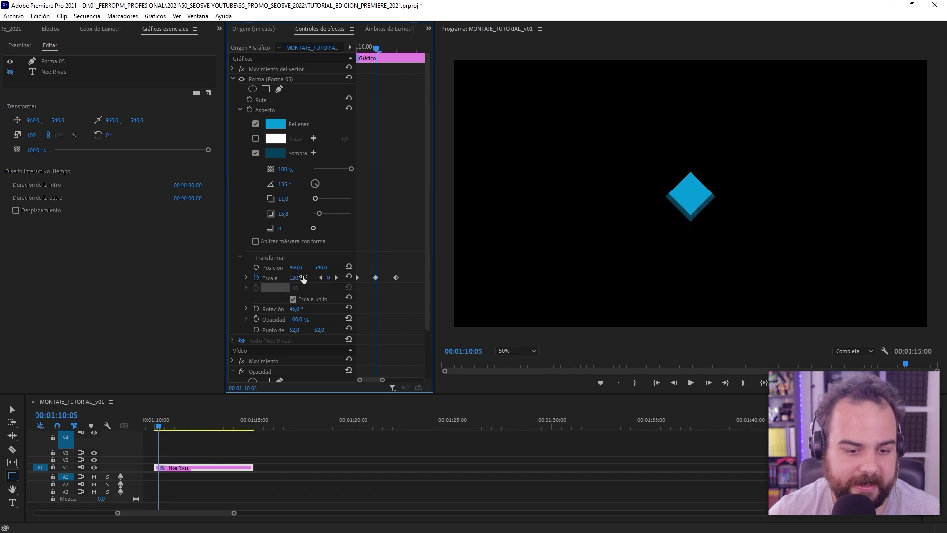
Ease the 120 scale keyframe with Curva continua and expand Escala to show its speed graph
left_click_drag(419, 48, 379, 58)
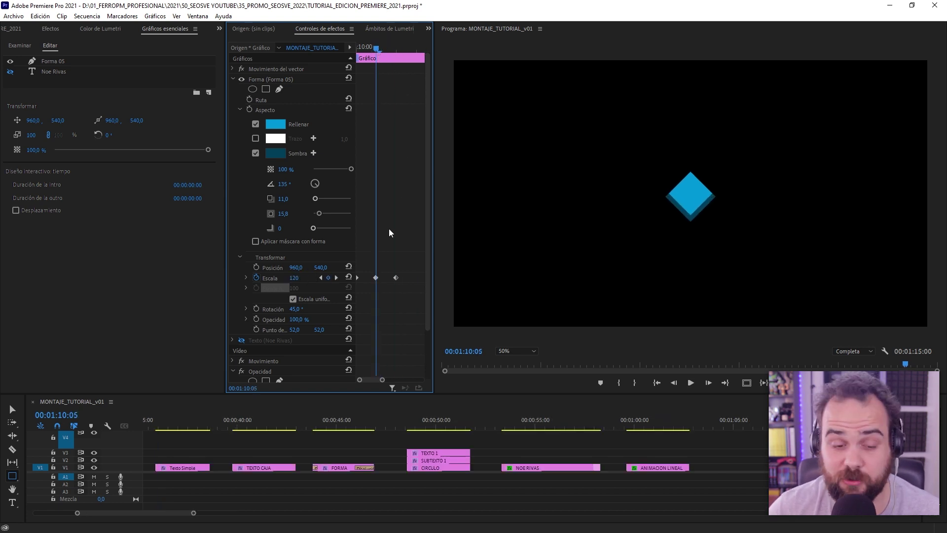
right_click(376, 277)
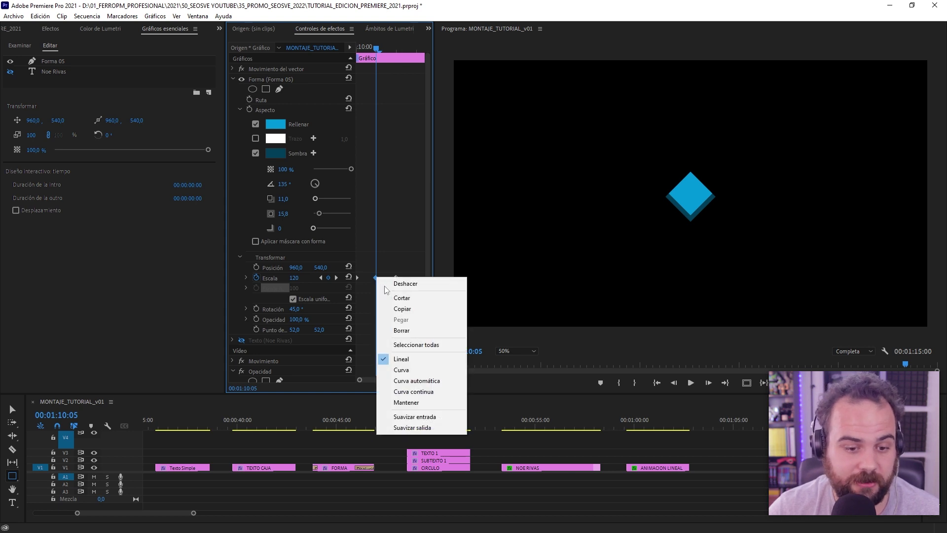
left_click(439, 391)
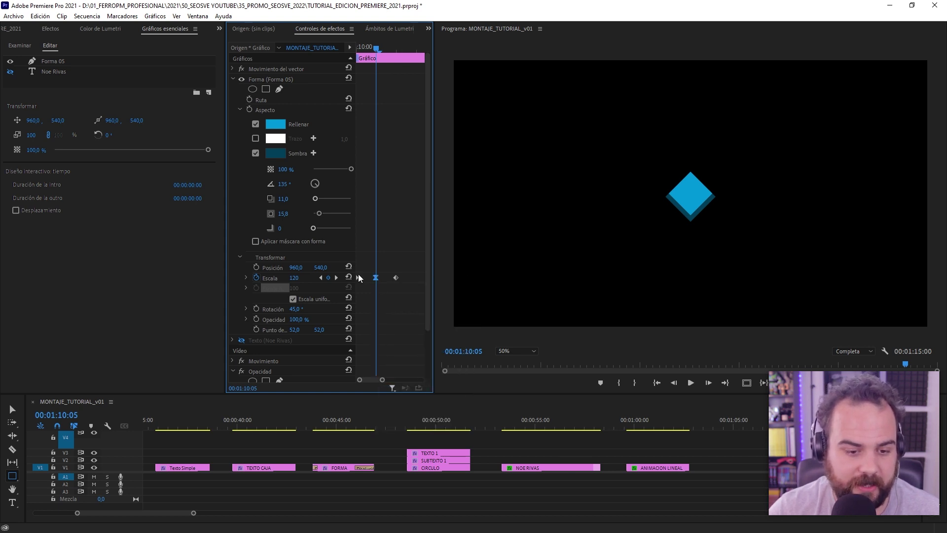
left_click(246, 277)
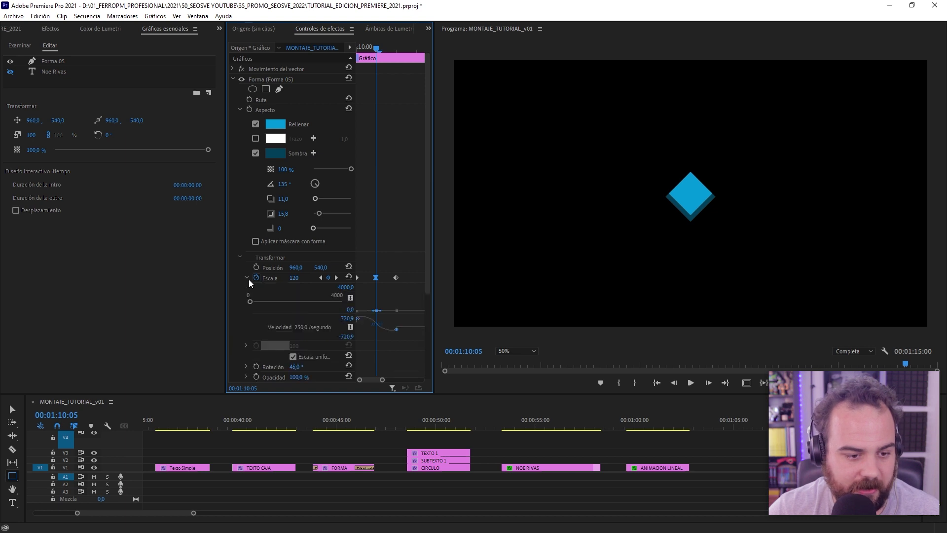
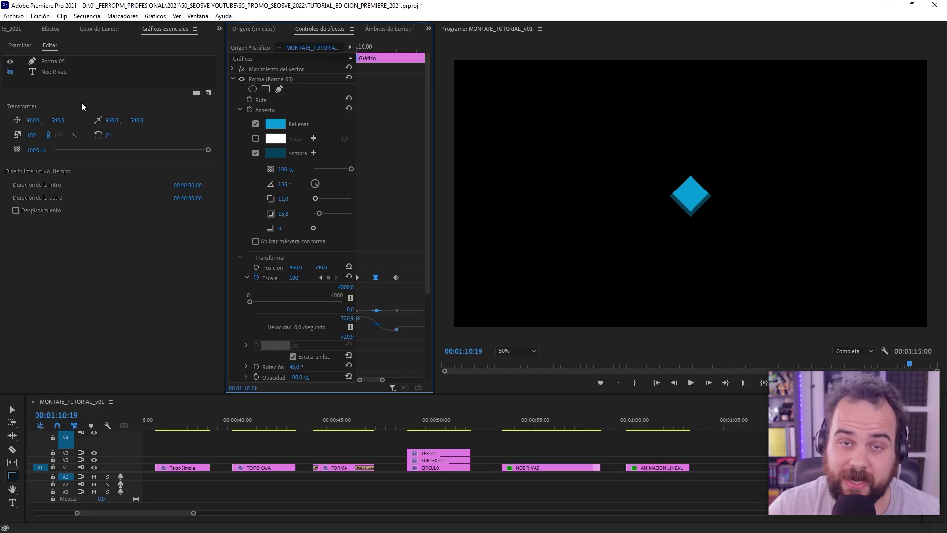
left_click(11, 73)
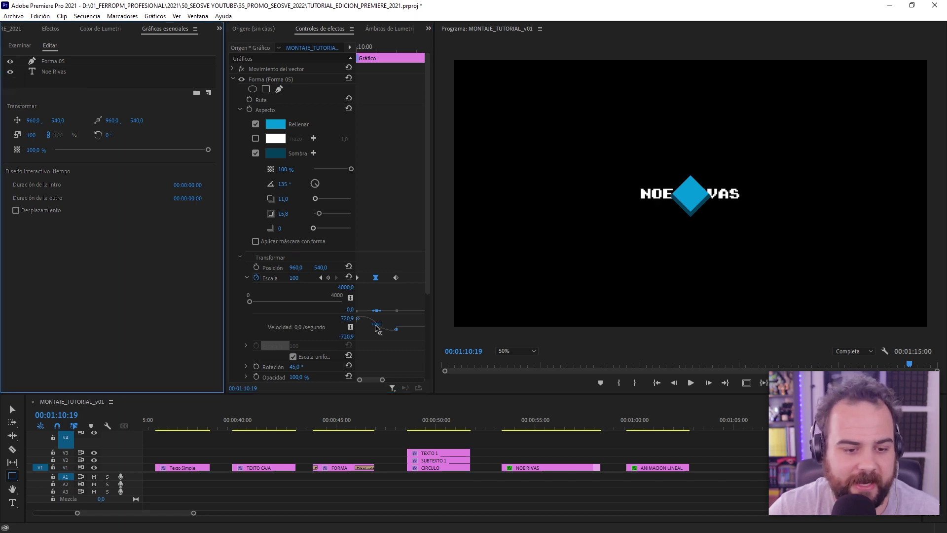
left_click(58, 60)
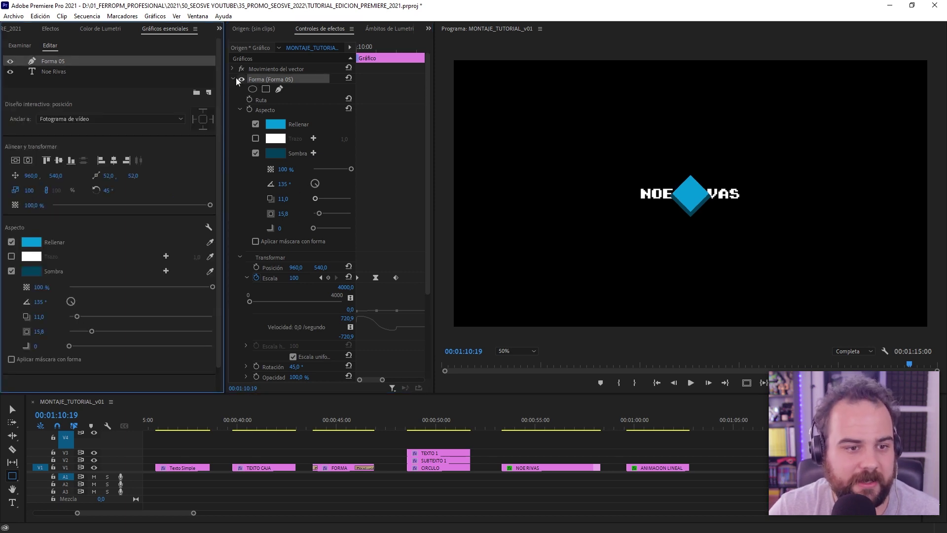
left_click(276, 79)
left_click(246, 277)
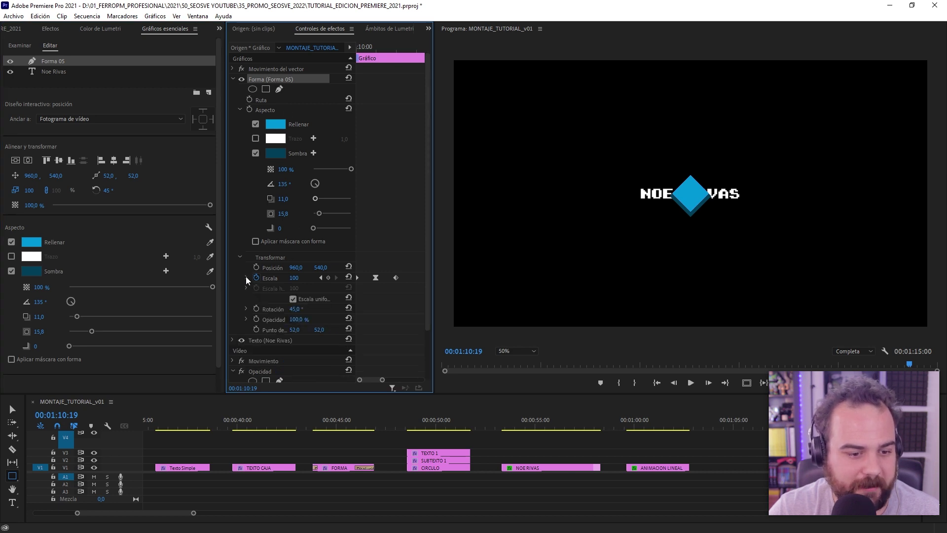
Set a starting position keyframe for the diamond at 10:15, centred at X 960
left_click(374, 52)
left_click_drag(375, 55, 404, 74)
left_click(256, 268)
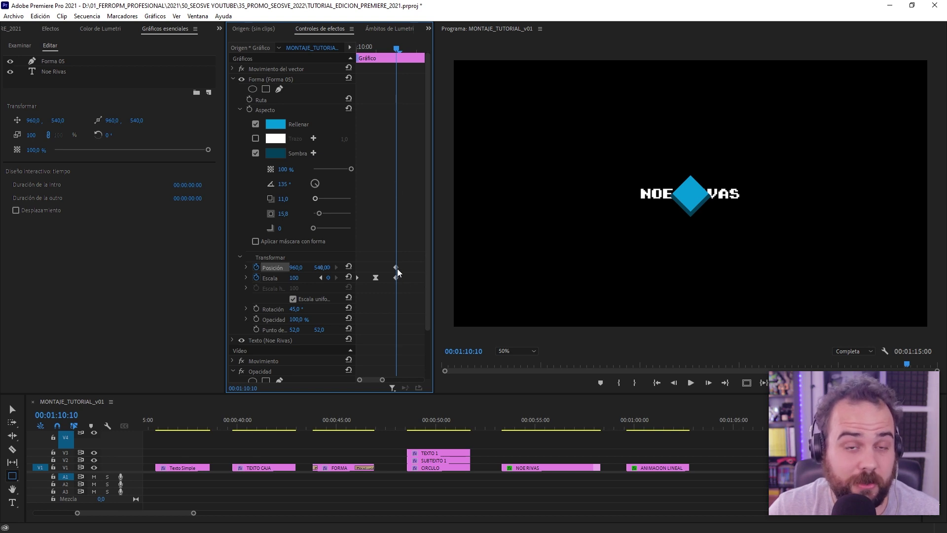
key("Right")
key("Right")
key("Right")
key("Right")
key("Right")
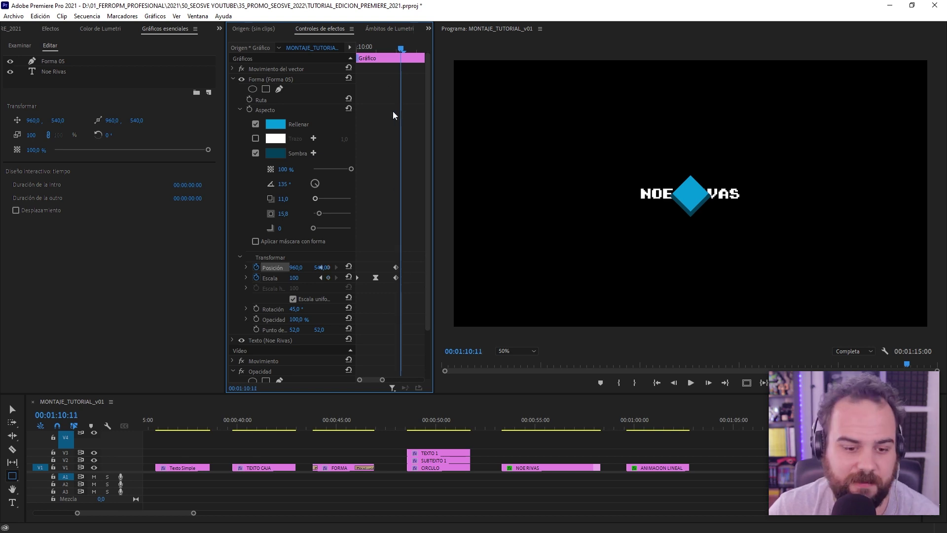
left_click_drag(396, 267, 417, 273)
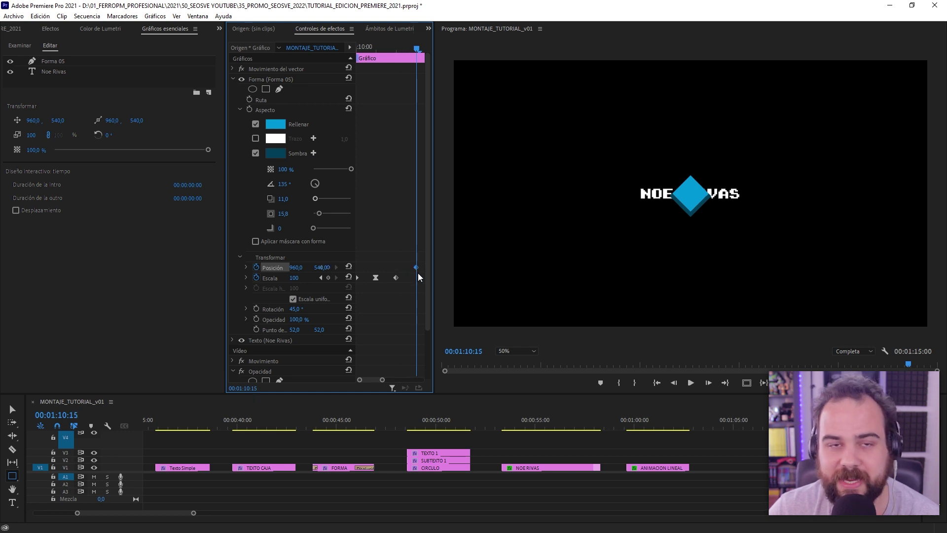
left_click_drag(373, 379, 375, 384)
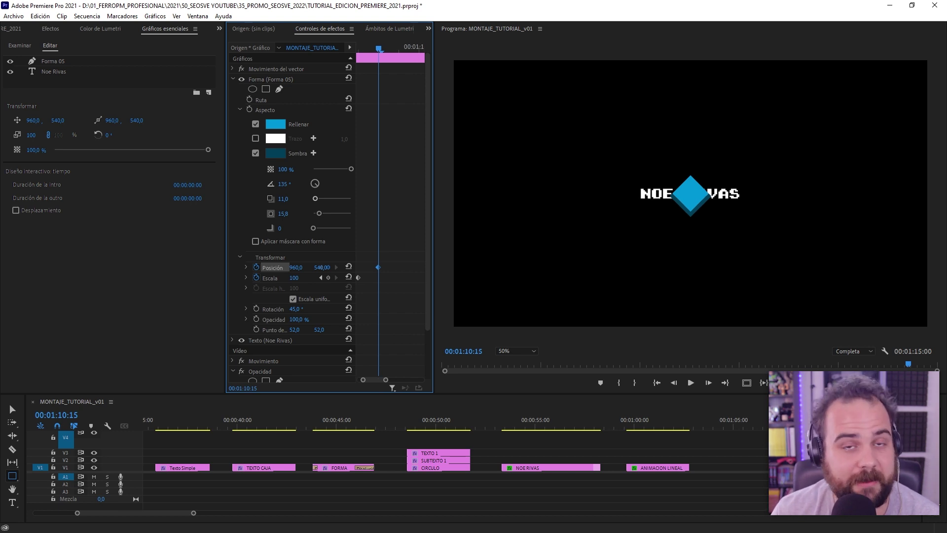
key("Right")
key("Right")
key("Right")
key("Right")
key("Right")
key("Right")
key("Right")
key("Right")
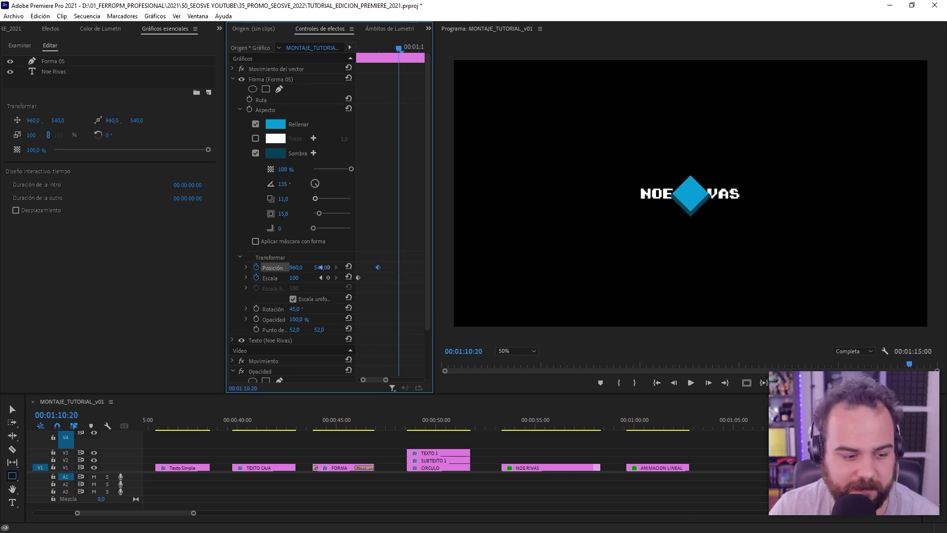
key("Right")
key("Right")
left_click(290, 271)
left_click_drag(297, 270, 265, 269)
left_click(11, 409)
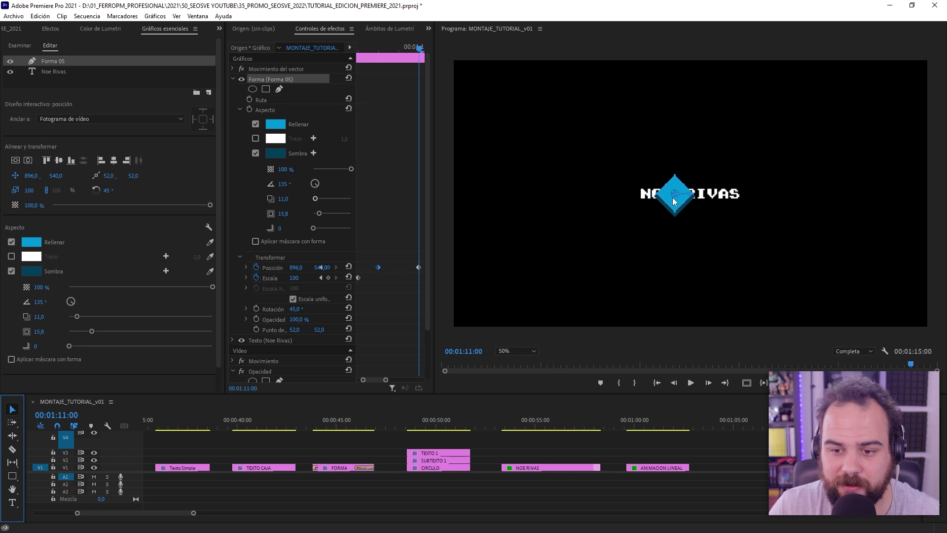
left_click_drag(671, 199, 611, 192)
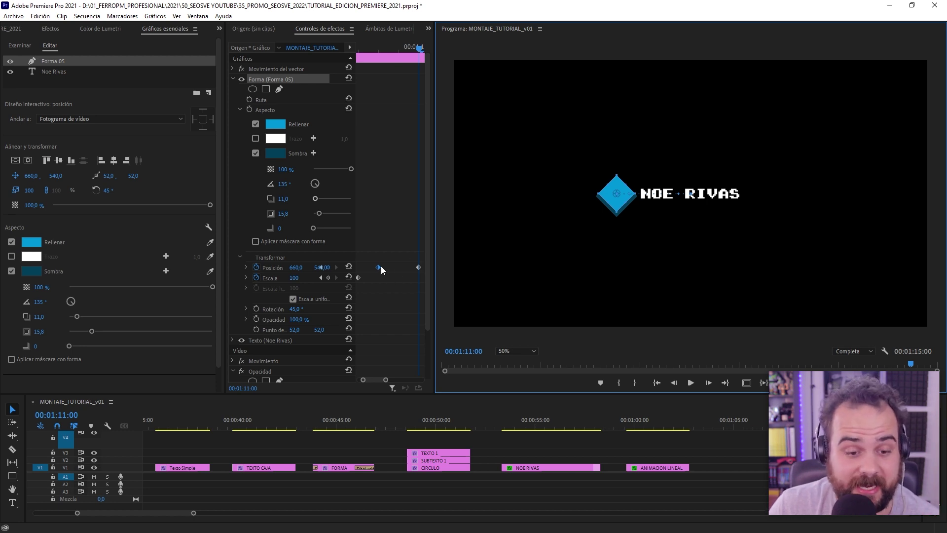
left_click_drag(384, 53, 373, 55)
key("space")
key("space")
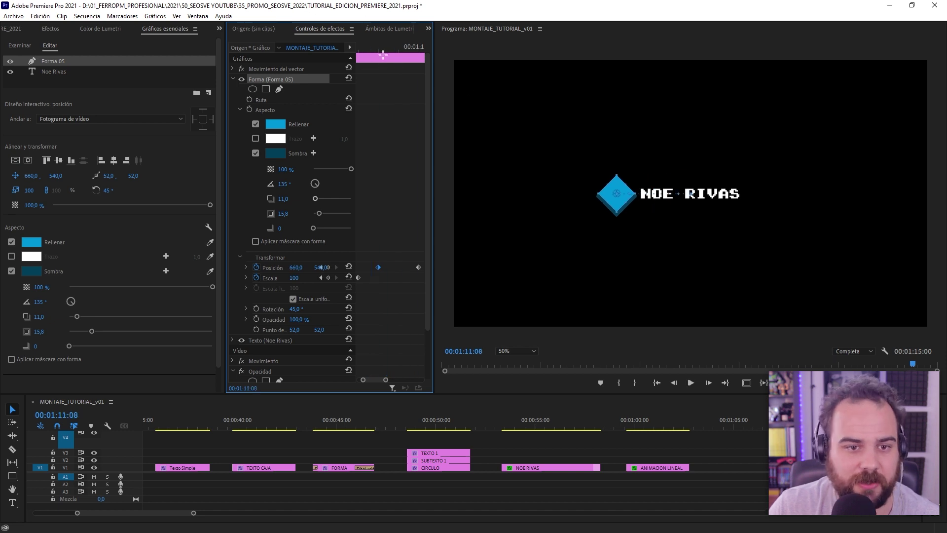
left_click(384, 58)
left_click(379, 48)
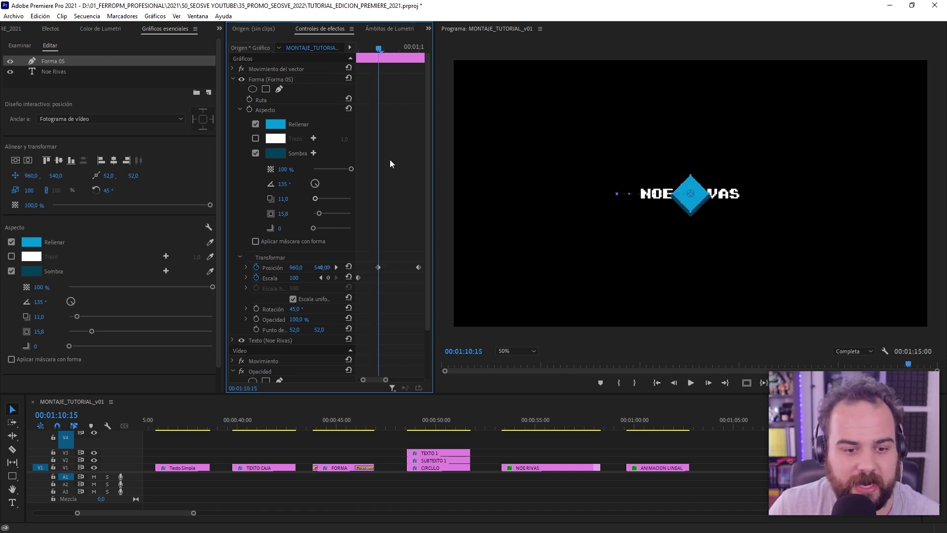
Set Suavizar salida on the first position keyframe and Suavizar entrada on the second
right_click(381, 267)
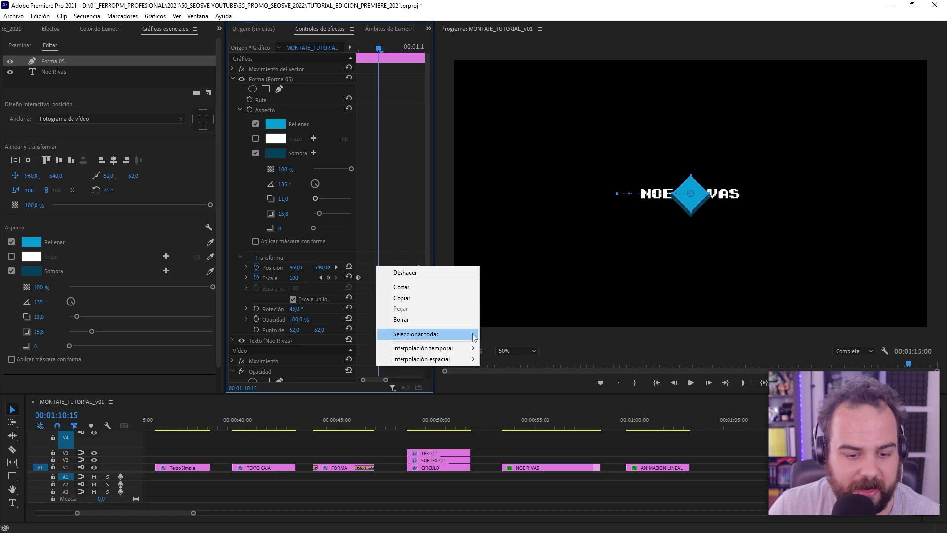
mouse_move(463, 350)
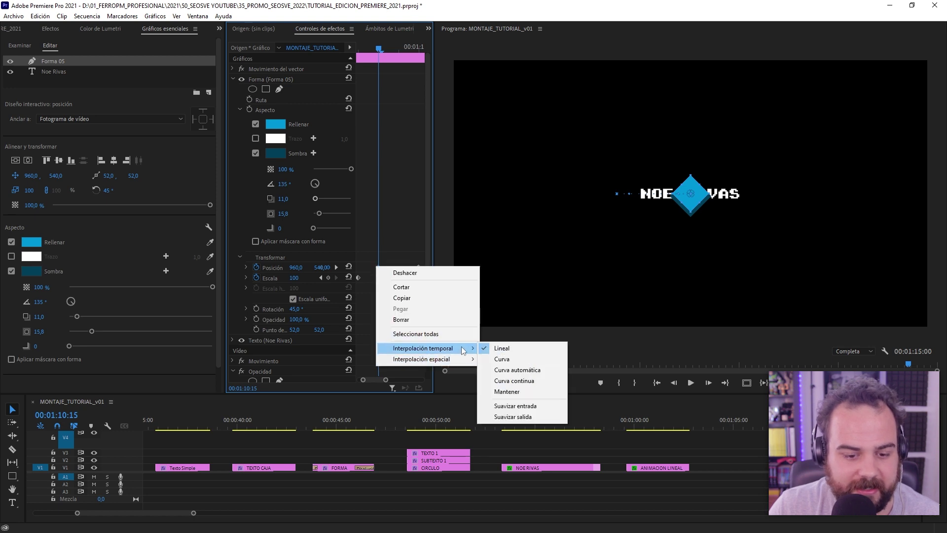
left_click(543, 421)
right_click(418, 269)
mouse_move(486, 350)
left_click(590, 410)
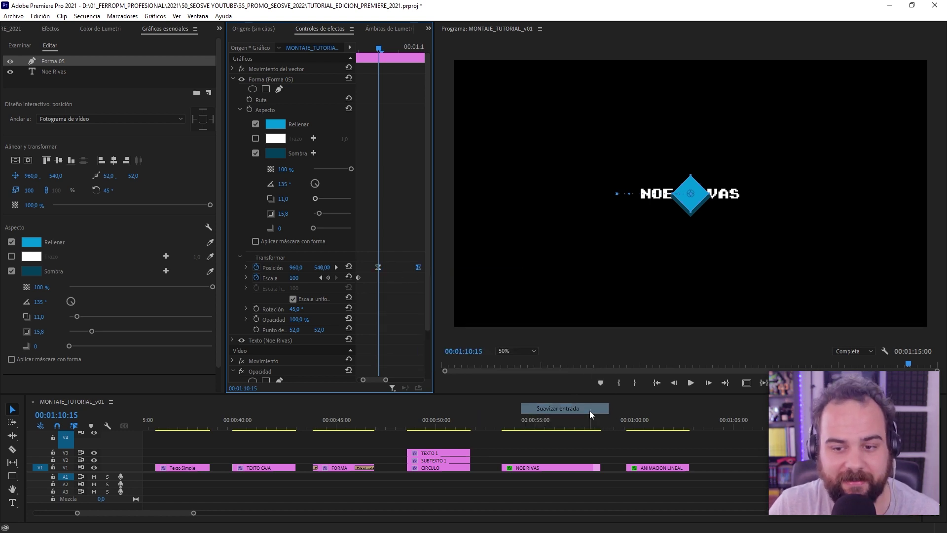
Play back and scrub from 10:15 to check the diamond's eased slide
key("space")
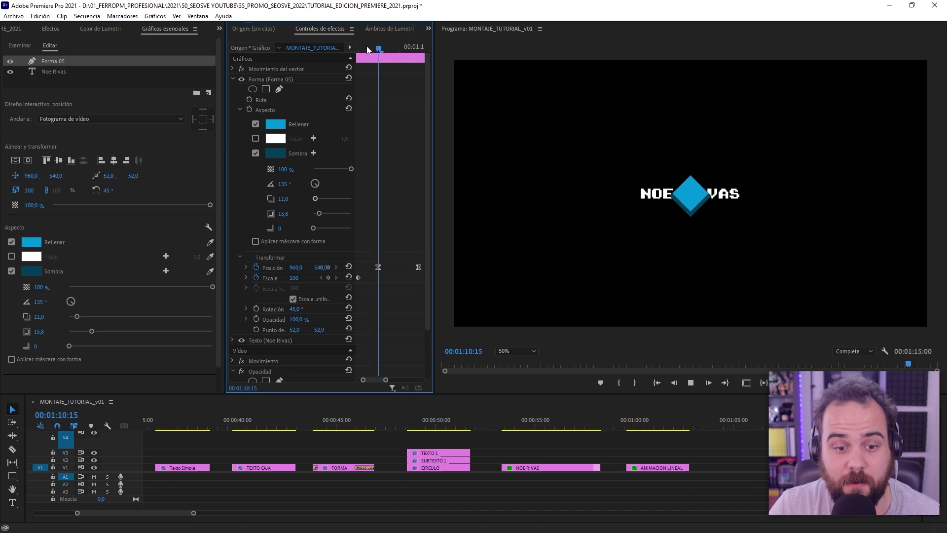
left_click(367, 48)
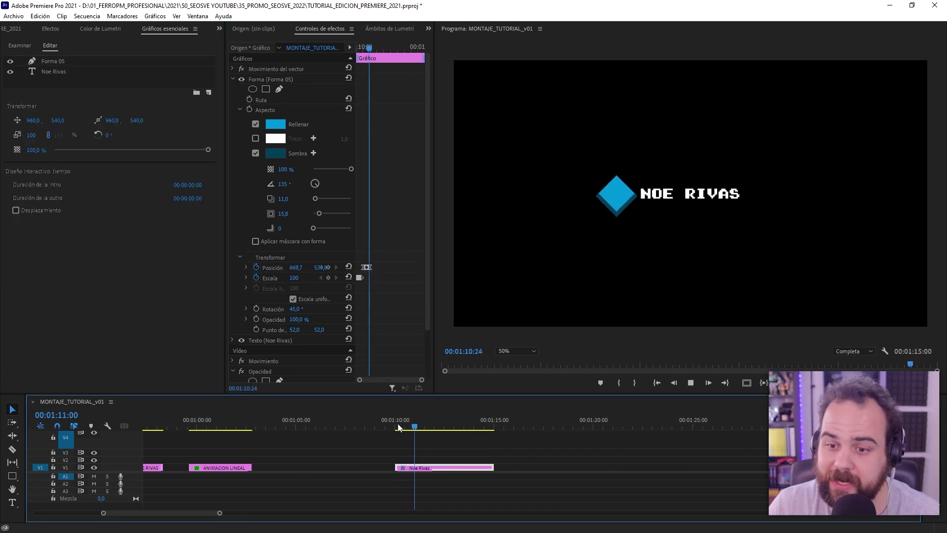
left_click(400, 420)
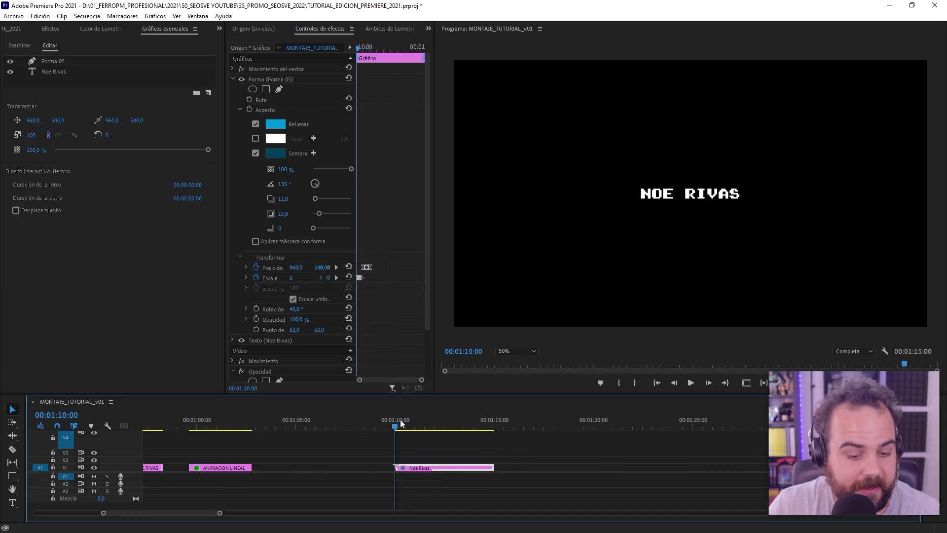
left_click(398, 49)
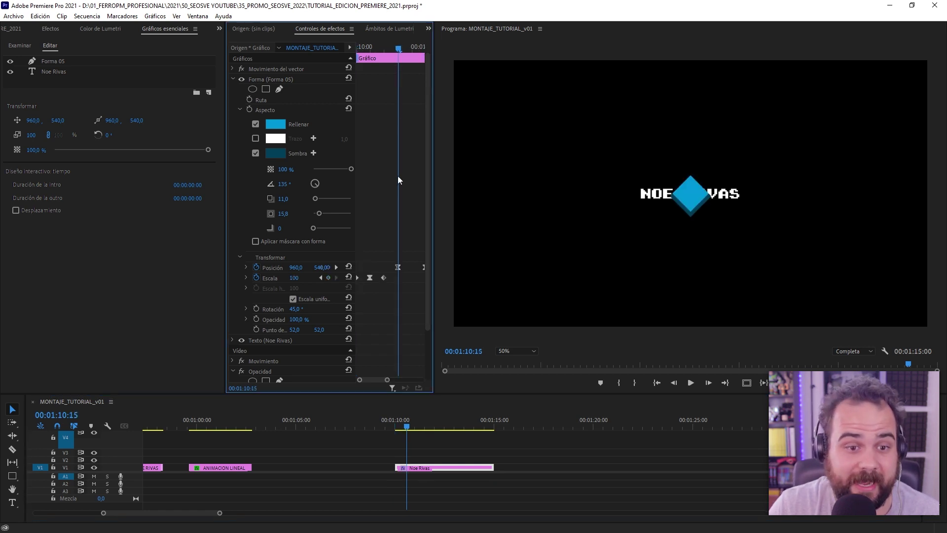
mouse_move(399, 47)
left_mouse_down()
mouse_move(409, 50)
mouse_move(398, 49)
left_mouse_up()
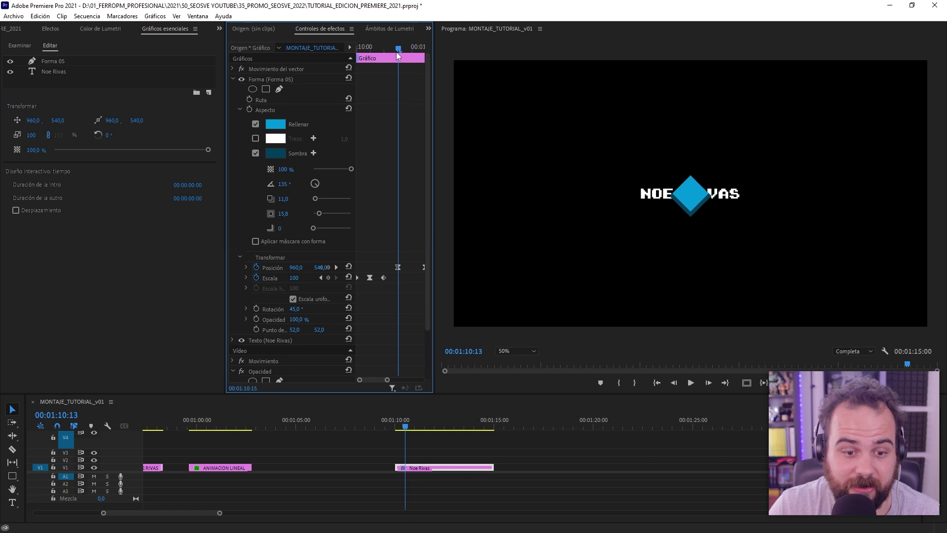
left_click(233, 79)
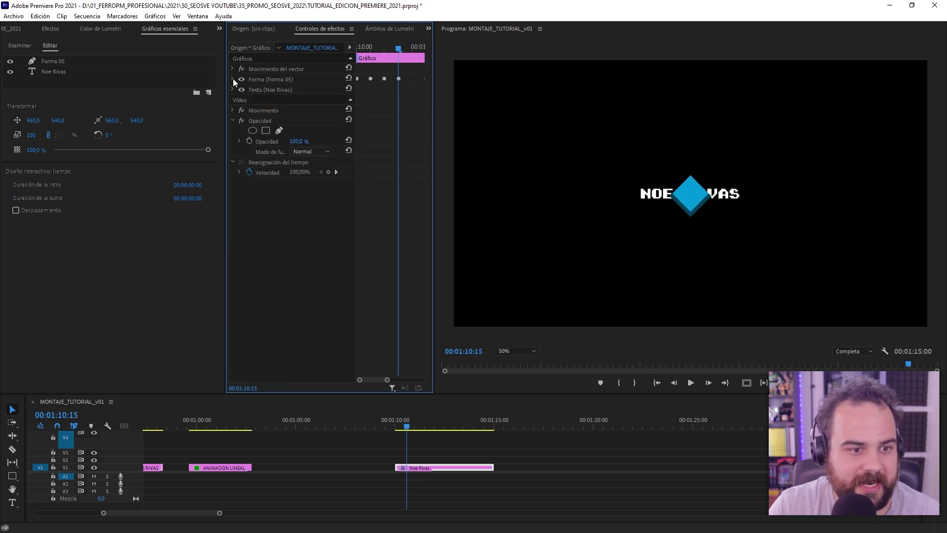
left_click(247, 89)
left_click(232, 90)
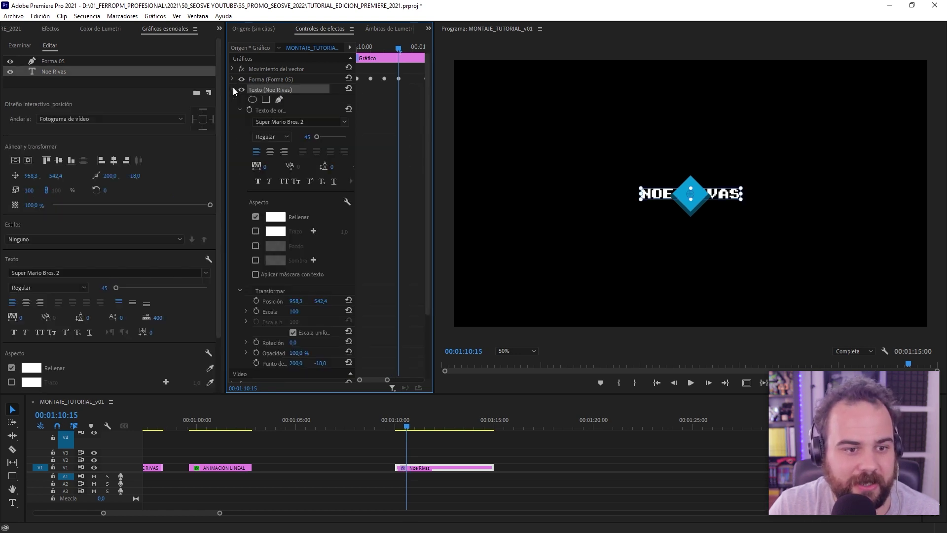
left_click(256, 301)
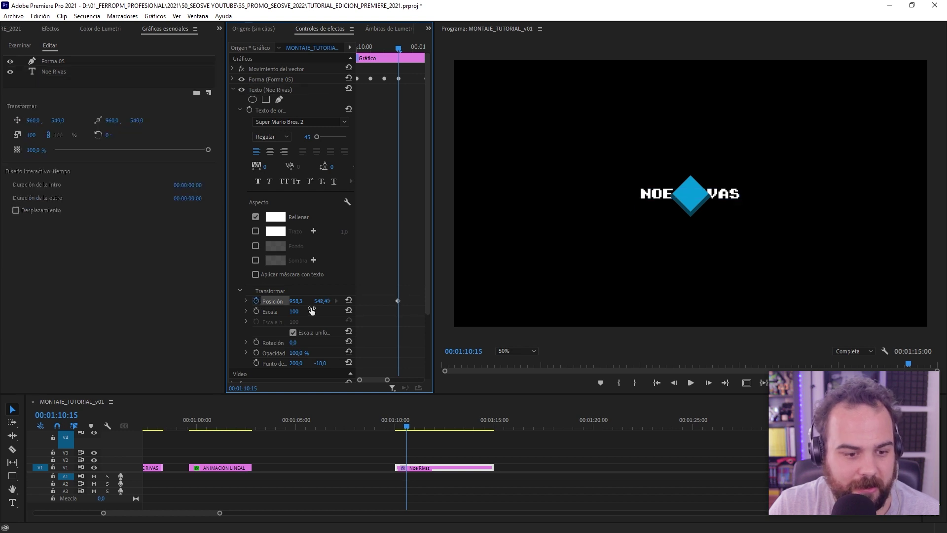
left_click_drag(300, 301, 215, 301)
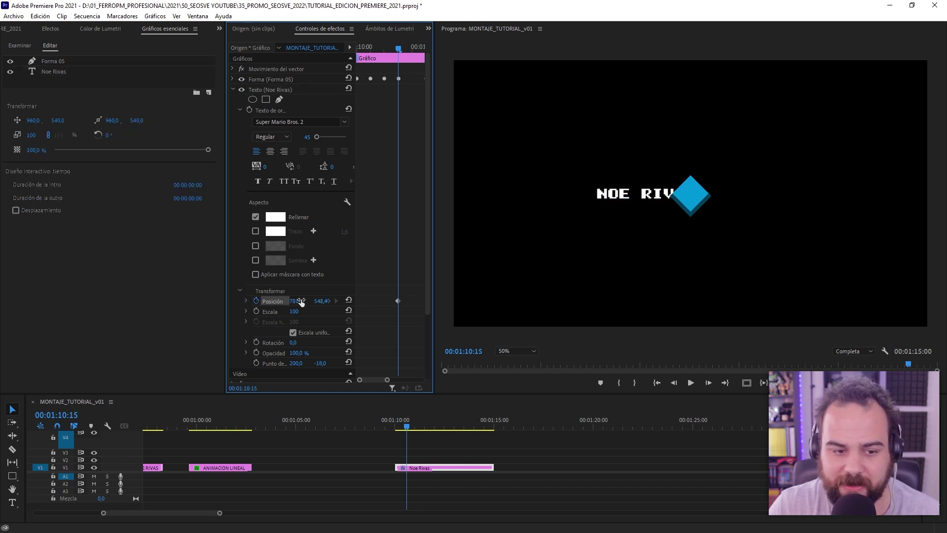
Toggle the diamond's visibility to inspect the text, then scrub to 11:05 to check layout
left_click(242, 79)
left_click(242, 79)
left_click(242, 79)
left_click(242, 79)
left_click_drag(412, 429, 419, 430)
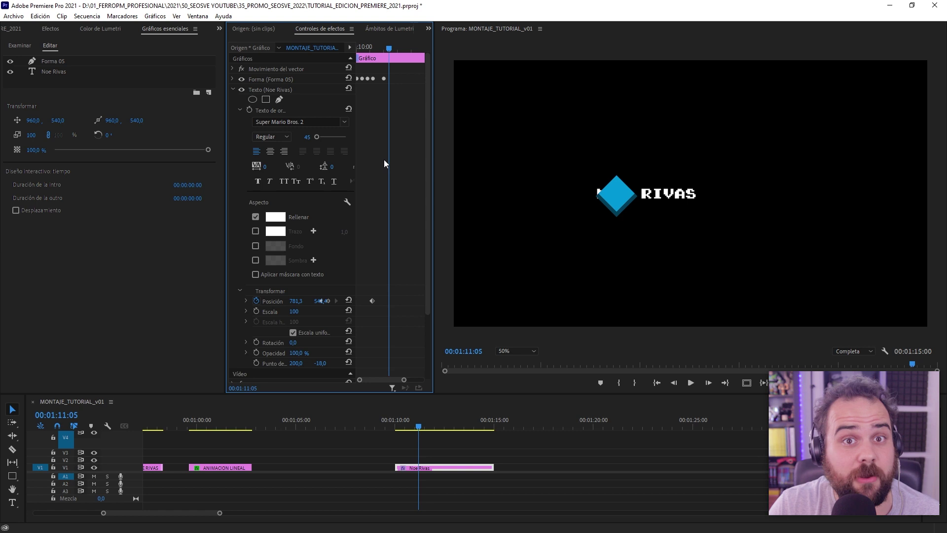
List only keyframed properties and select the text's position keyframe at 11:00
left_click(395, 387)
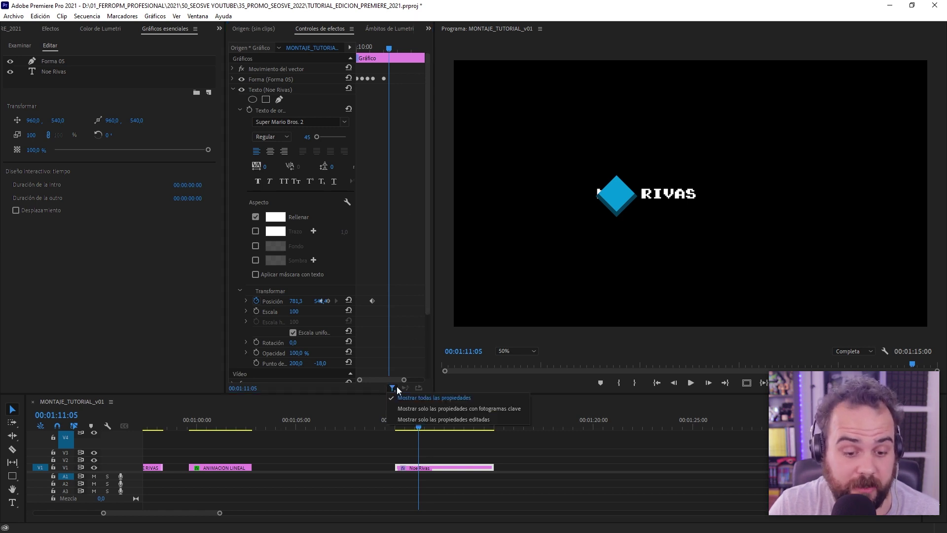
left_click(448, 407)
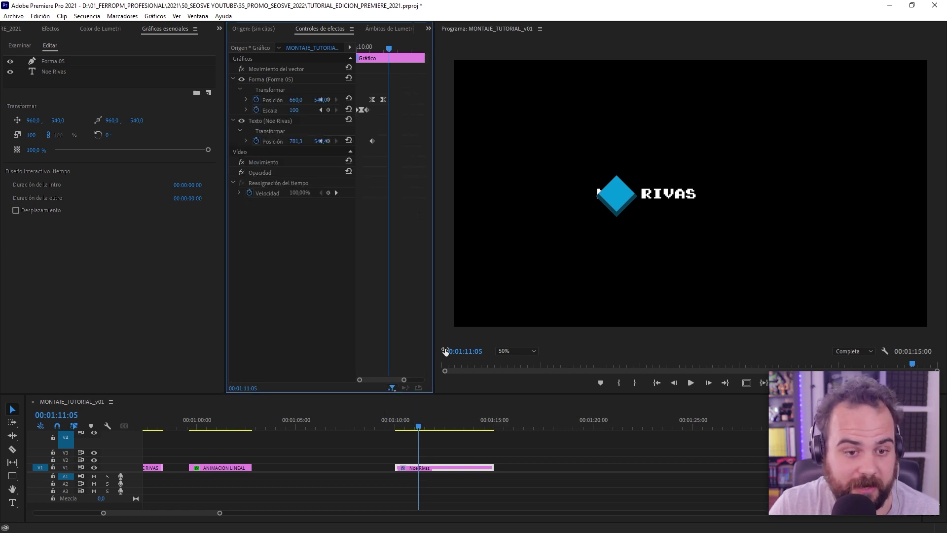
left_click(372, 48)
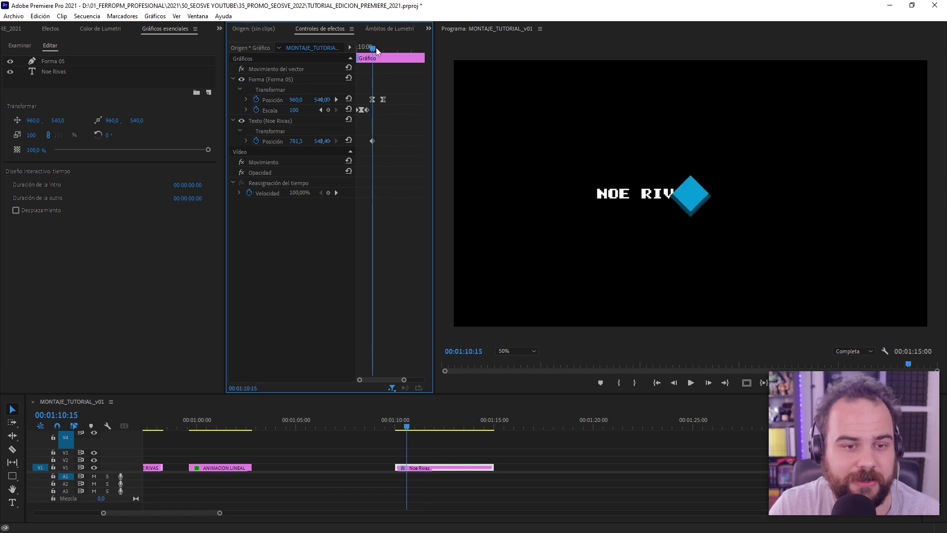
left_click_drag(376, 47, 383, 47)
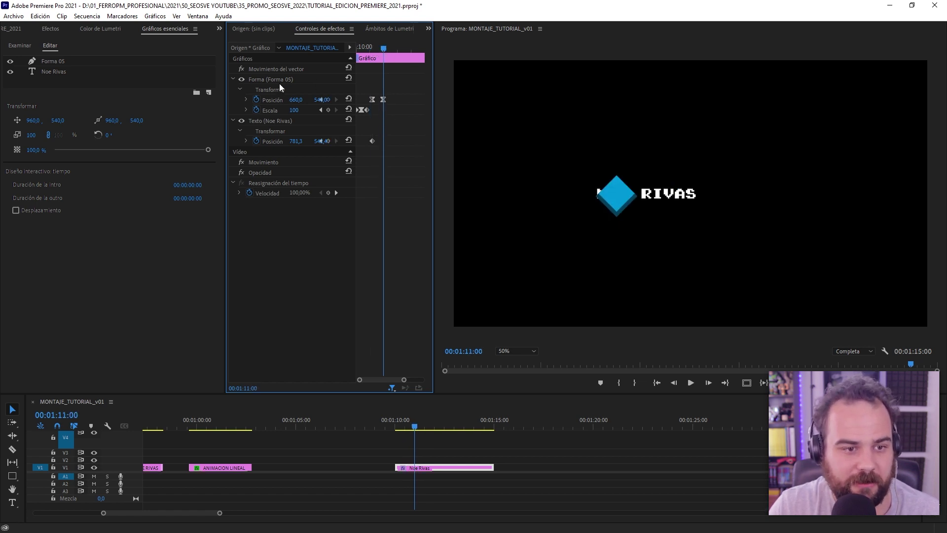
left_click(286, 120)
left_click(282, 132)
left_click(296, 142)
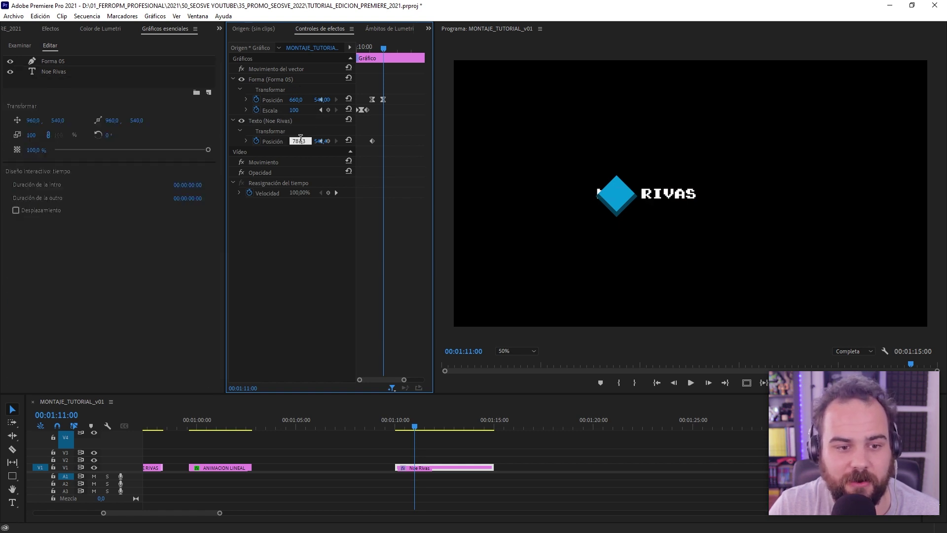
left_click(289, 140)
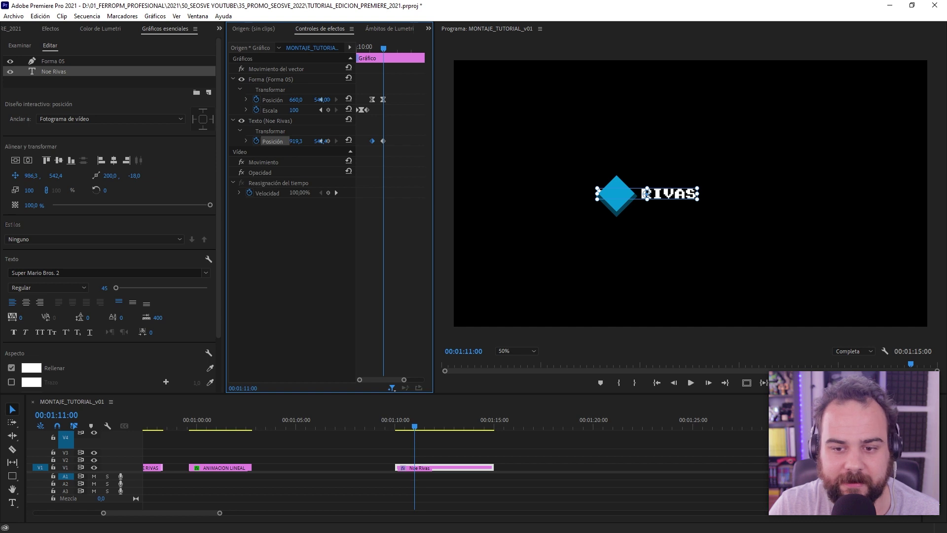
Apply Suavizar salida and Suavizar entrada to the text's position keyframe
right_click(372, 142)
mouse_move(461, 227)
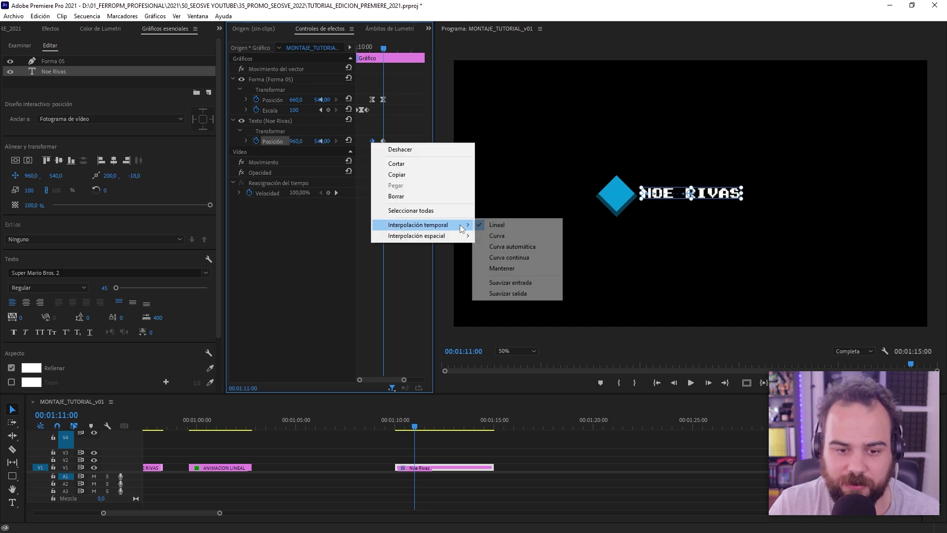
left_click(508, 292)
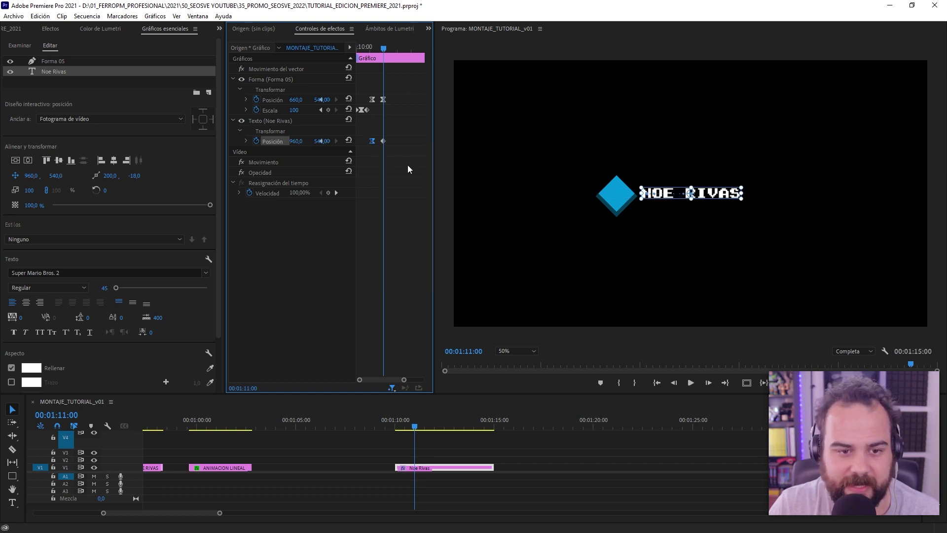
right_click(384, 141)
mouse_move(461, 223)
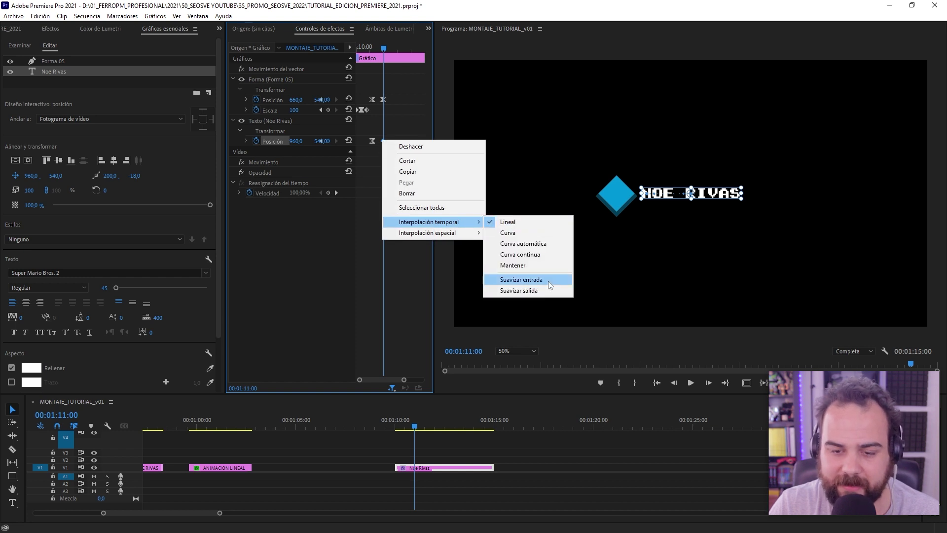
left_click(549, 281)
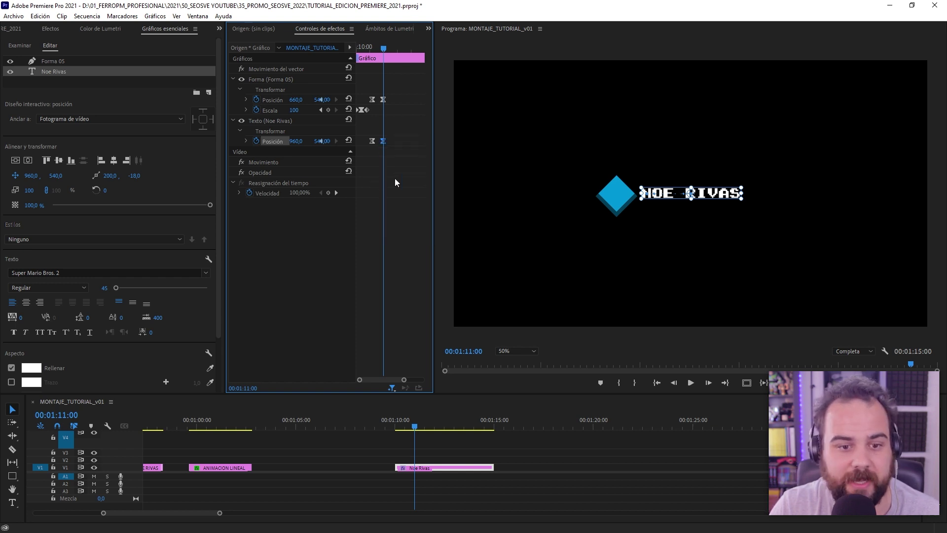
Replay the title from the clip start to preview the text sliding in
left_click(363, 45)
key("space")
left_click_drag(376, 48, 296, 51)
key("space")
mouse_move(389, 48)
left_mouse_down()
mouse_move(348, 49)
mouse_move(372, 45)
left_mouse_up()
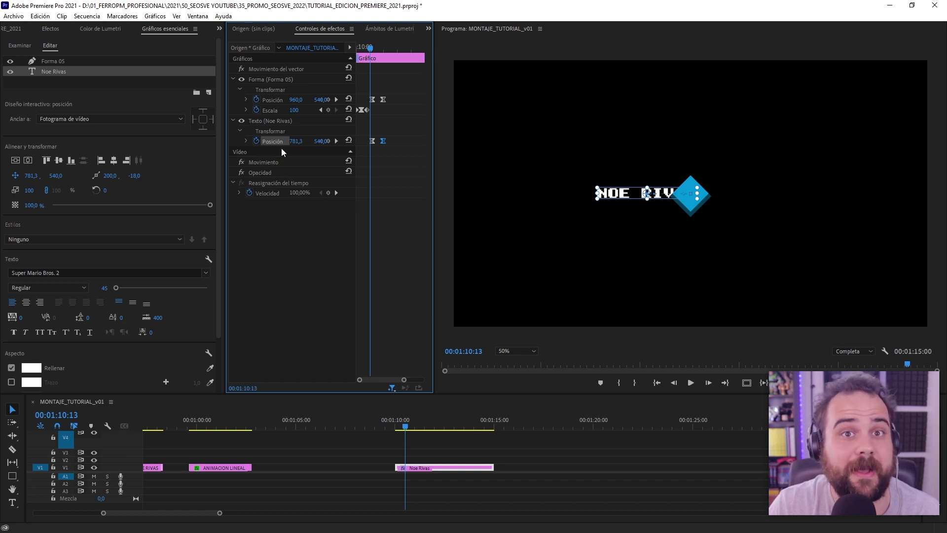
left_click(391, 388)
left_click(429, 418)
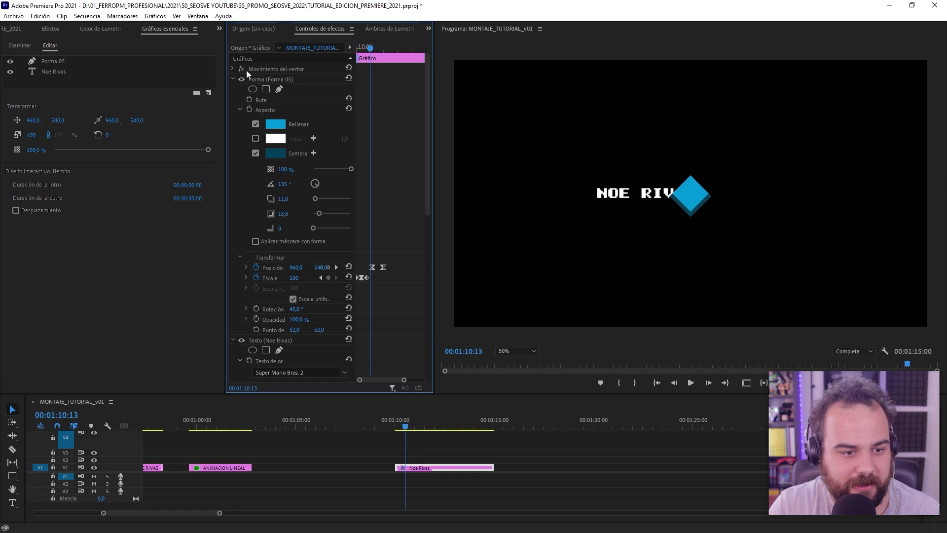
left_click(238, 109)
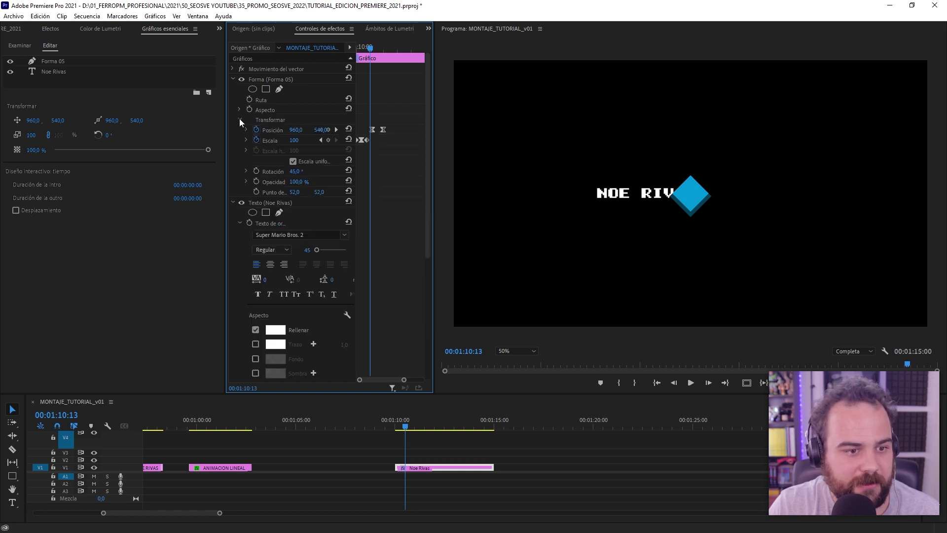
left_click(239, 120)
left_click(277, 89)
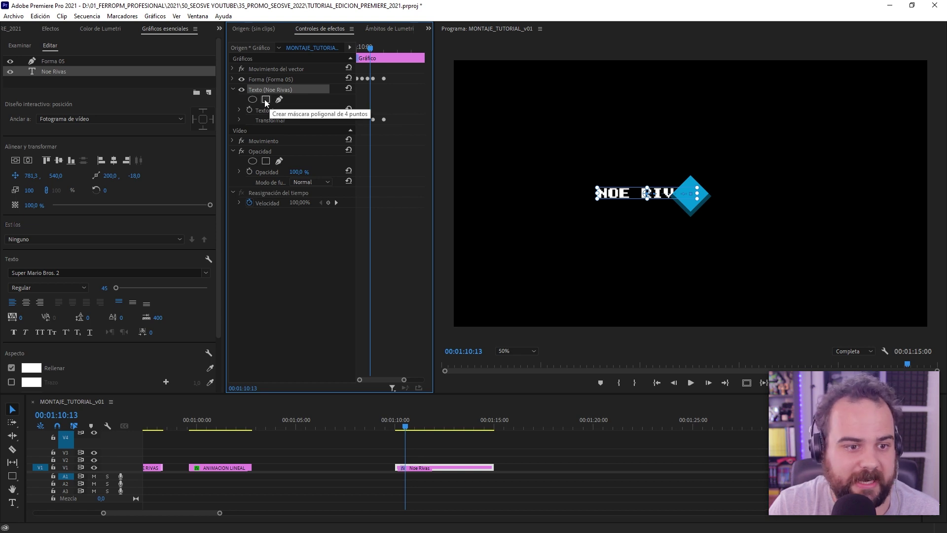
left_click(383, 48)
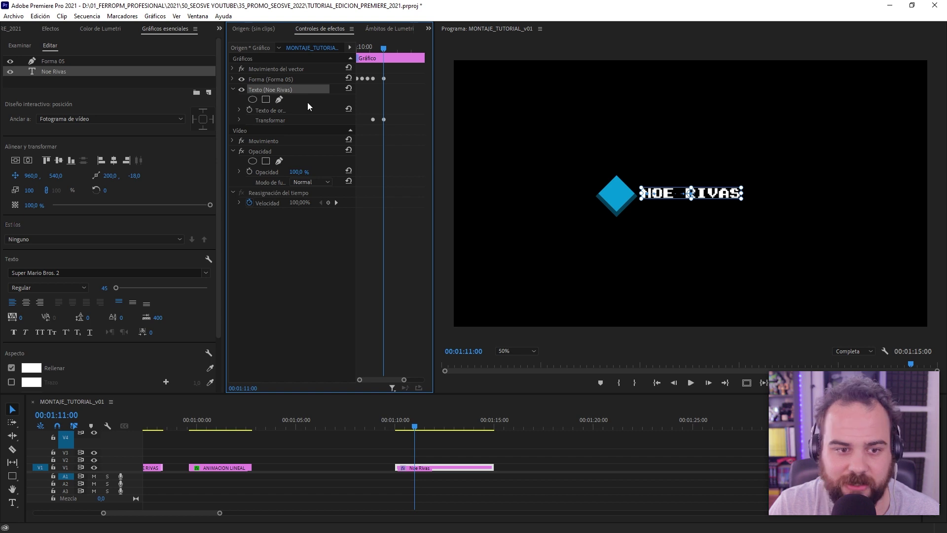
left_click(266, 100)
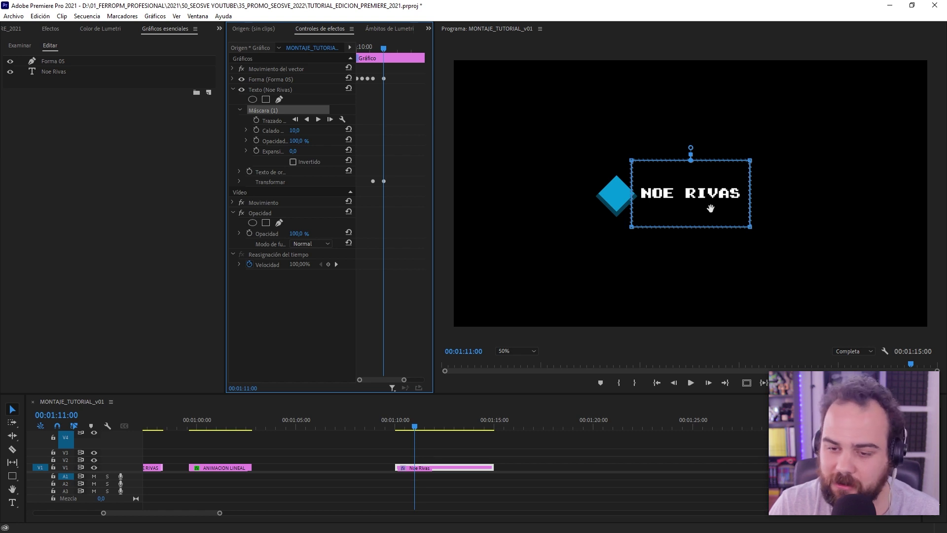
Keyframe the mask path at 01:11:00, then at 01:10:15 drag the mask to hide the text
left_click(256, 120)
left_click_drag(384, 47, 373, 47)
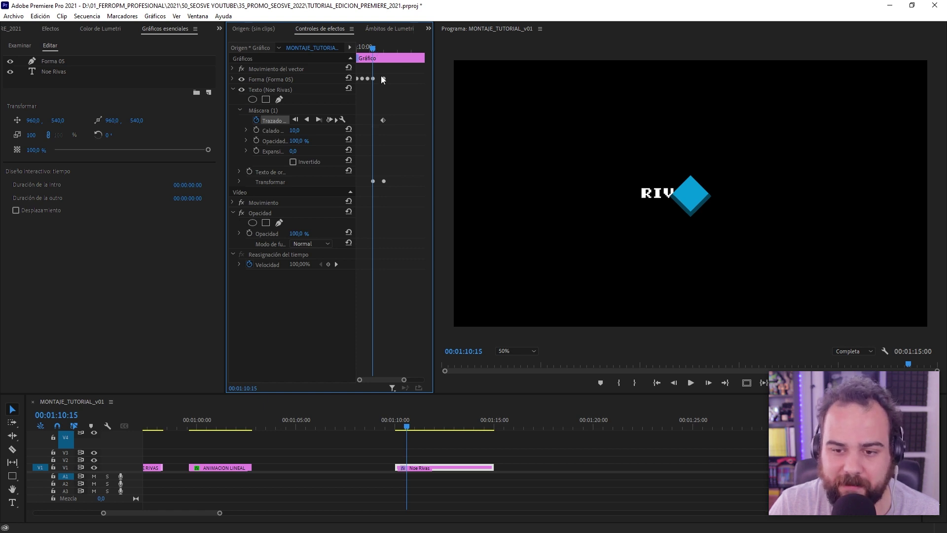
left_click(258, 110)
left_click_drag(685, 177, 780, 196)
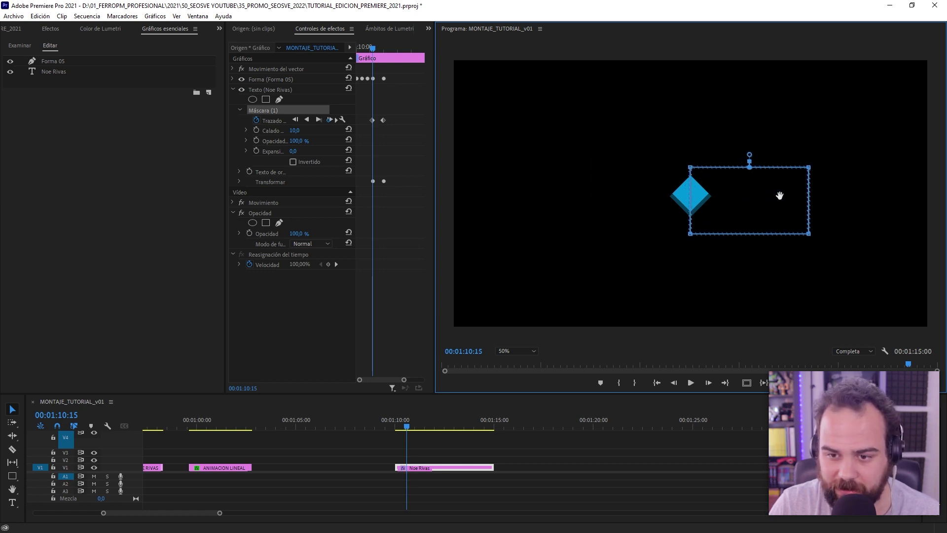
Adjust the mask on earlier frames so the text starts hidden, then scrub to confirm the reveal
mouse_move(375, 49)
left_mouse_down()
mouse_move(389, 49)
mouse_move(381, 49)
left_mouse_up()
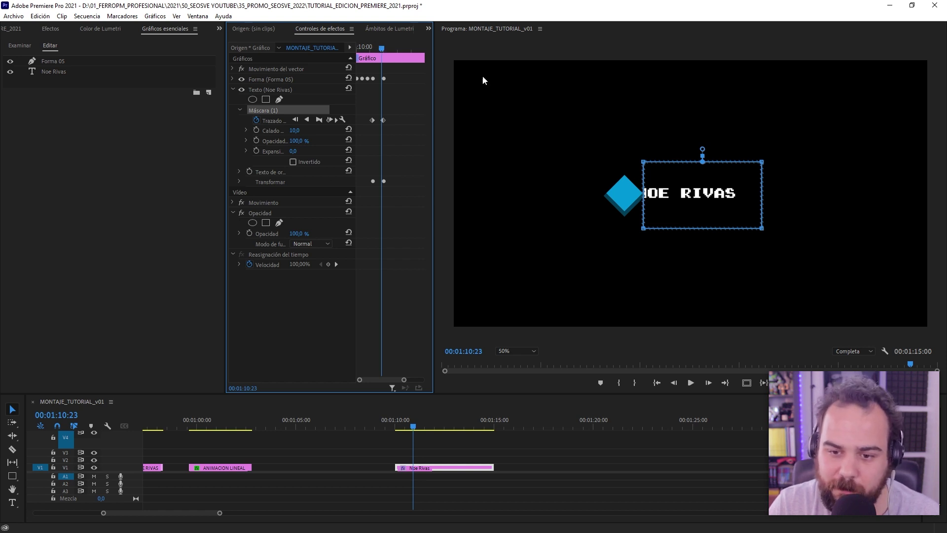
left_click_drag(694, 189, 681, 191)
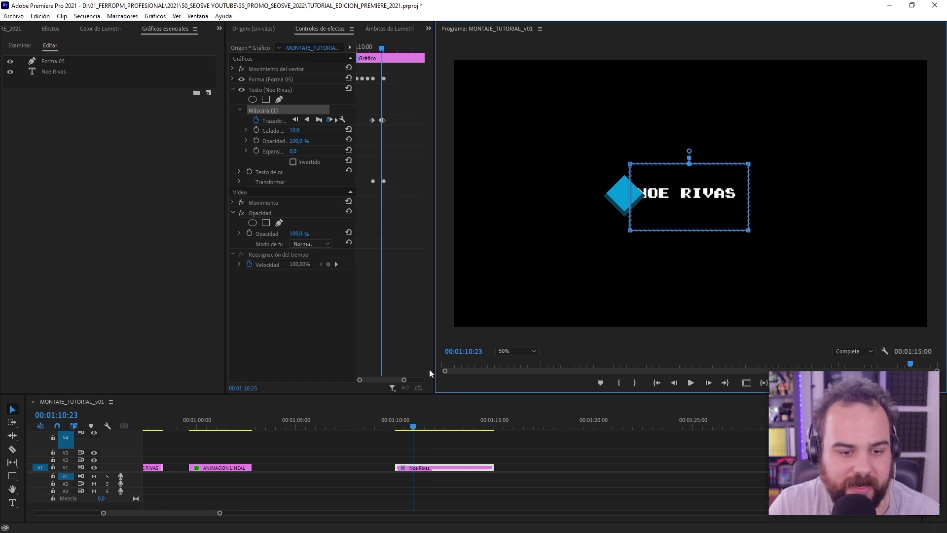
left_click_drag(404, 381, 397, 378)
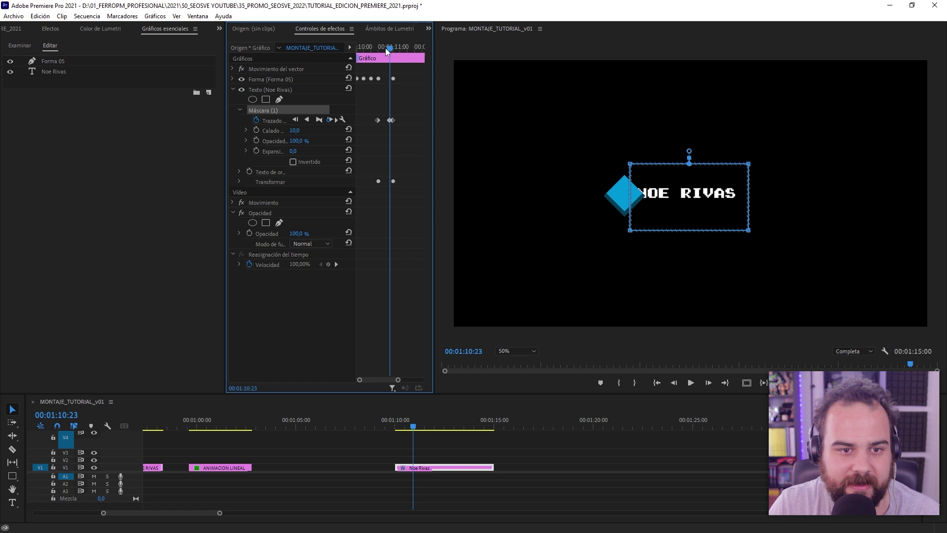
left_click_drag(386, 47, 353, 59)
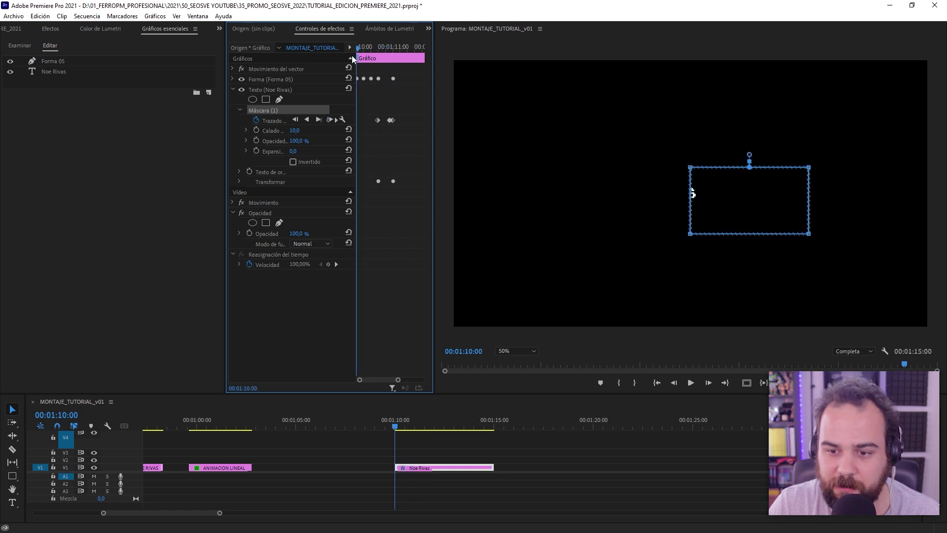
left_click_drag(717, 205, 747, 197)
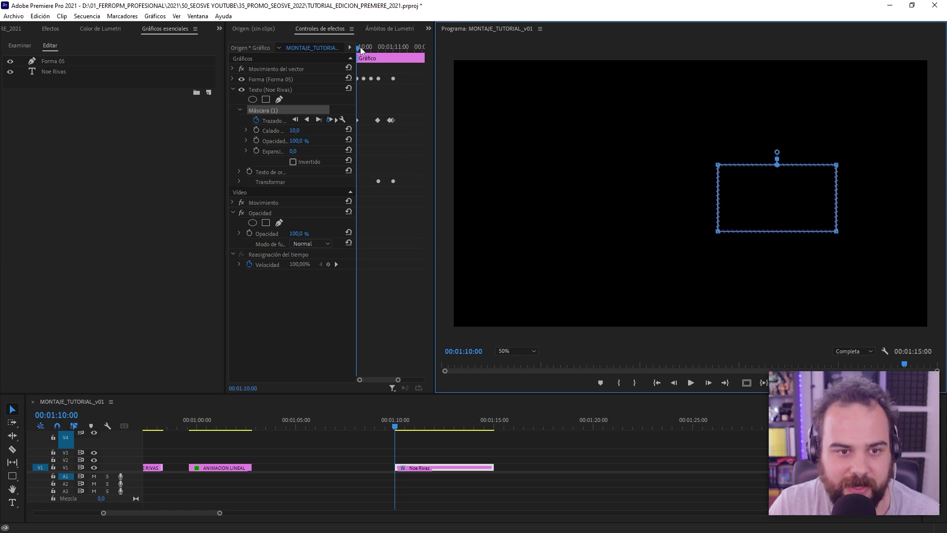
left_click_drag(357, 49, 402, 65)
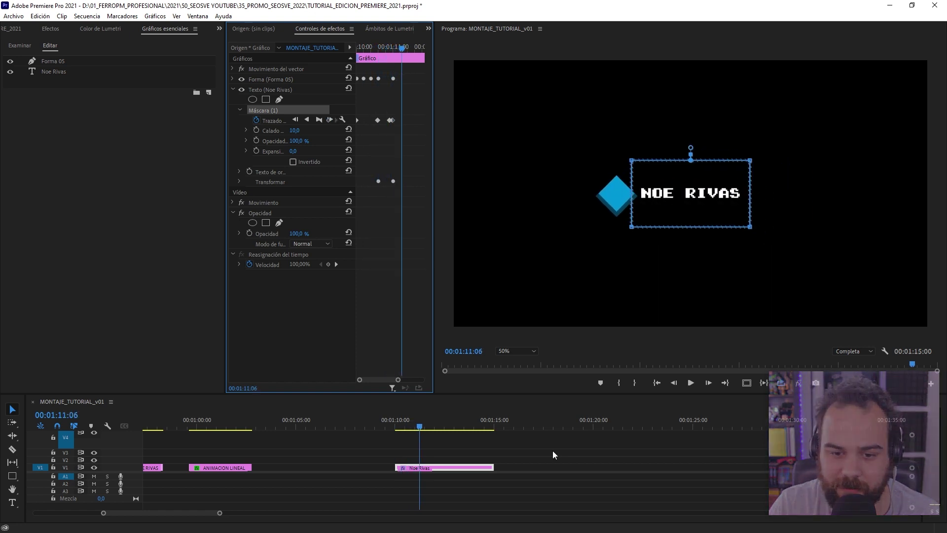
left_click(413, 408)
left_click(402, 423)
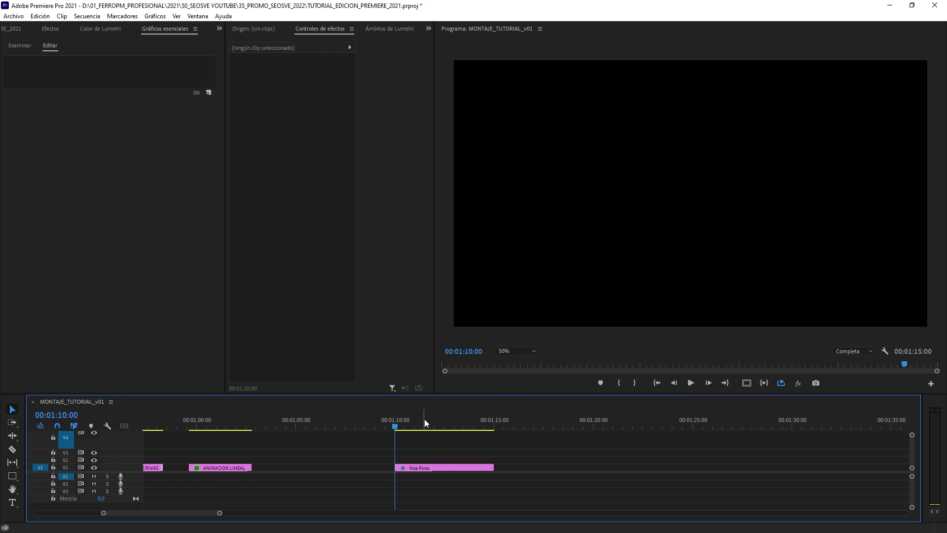
Mark 01:10:00 to 01:15:00 as the in/out range and play it full screen
key("i")
left_click(493, 420)
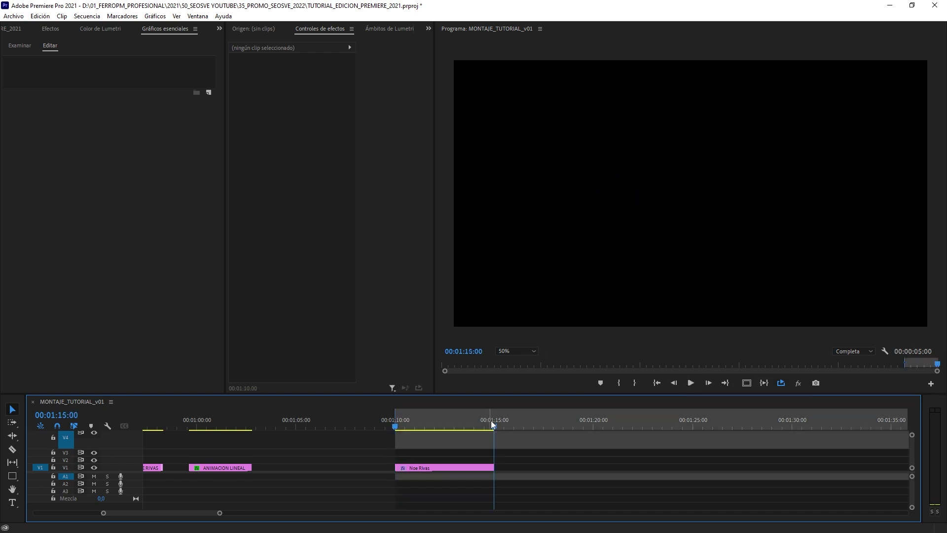
key("o")
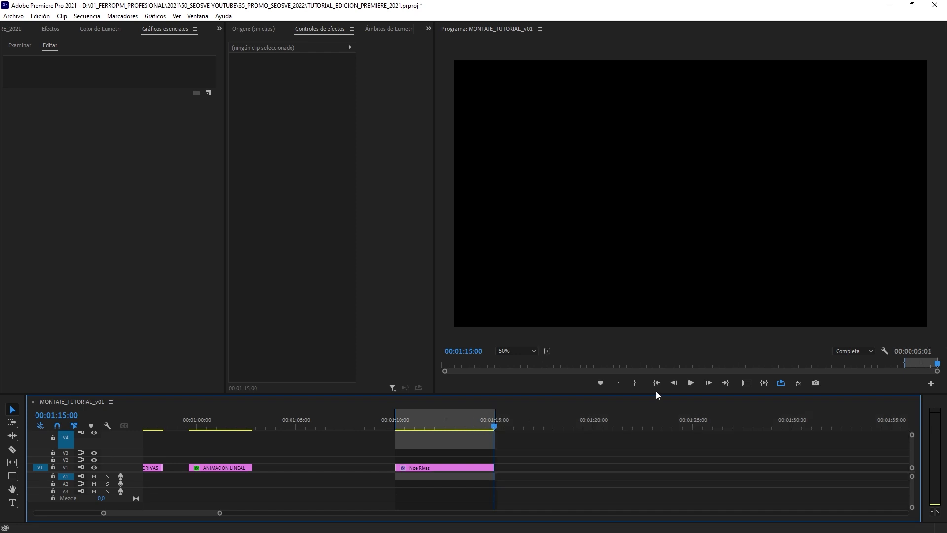
left_click(674, 383)
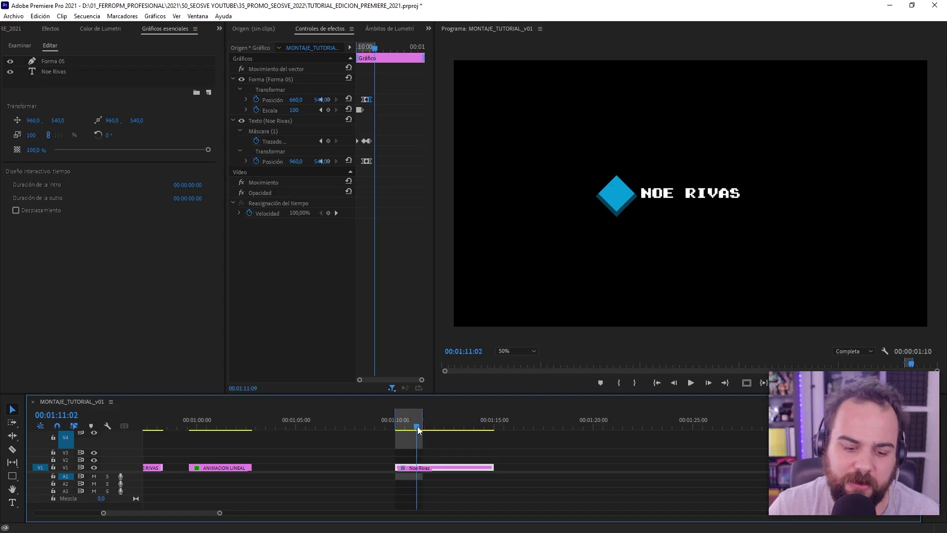
left_click_drag(417, 426, 421, 427)
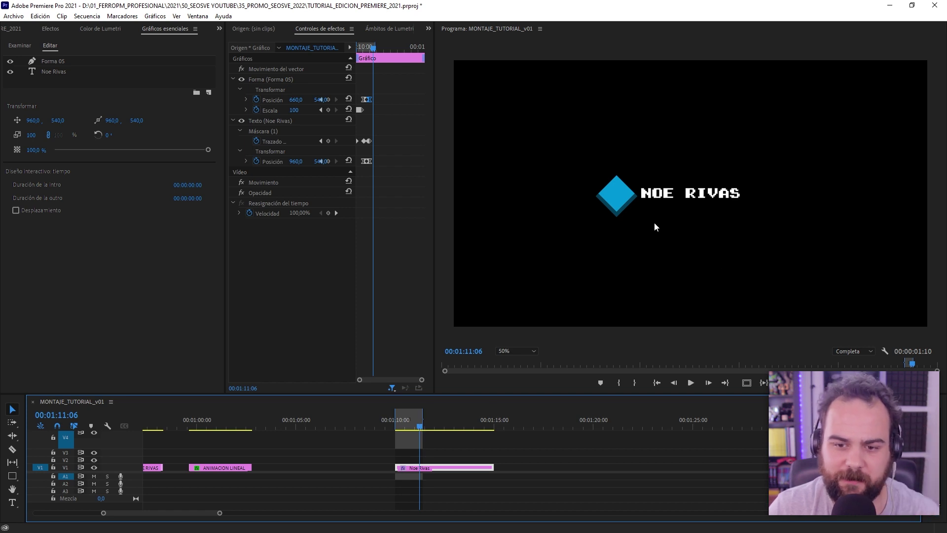
At 01:11:04 set the diamond's Escala to 50
left_click_drag(373, 48, 369, 50)
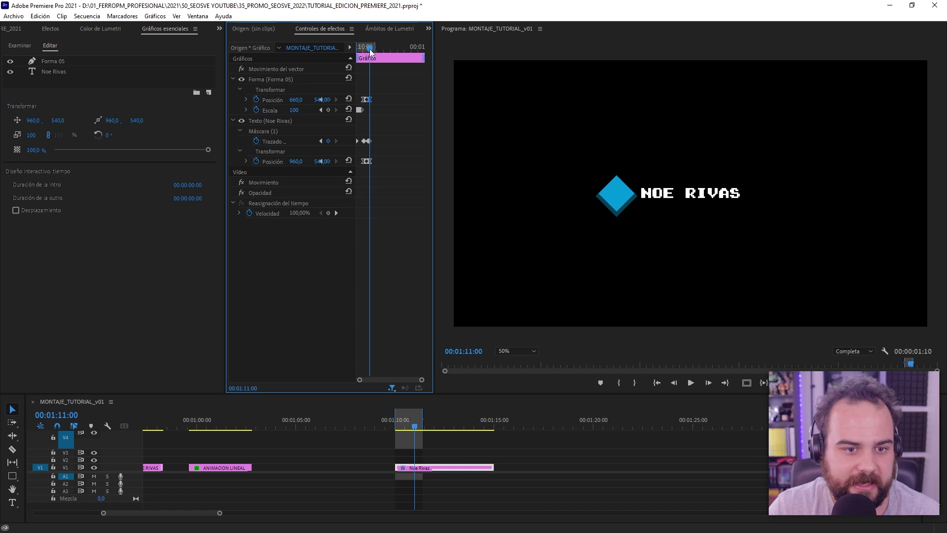
left_click(246, 110)
left_click(316, 109)
key("plus")
key("plus")
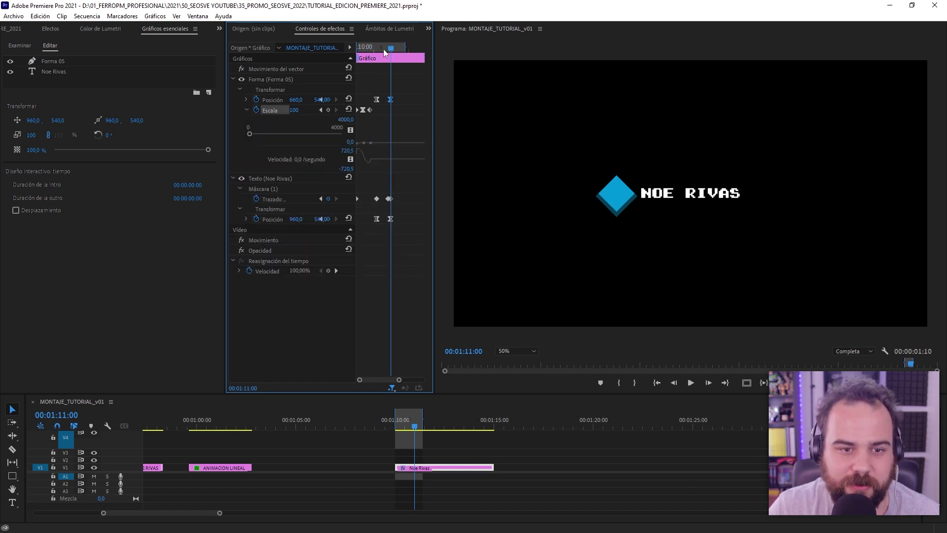
mouse_move(380, 50)
left_mouse_down()
mouse_move(391, 55)
mouse_move(371, 56)
mouse_move(392, 63)
mouse_move(367, 52)
mouse_move(393, 56)
left_mouse_up()
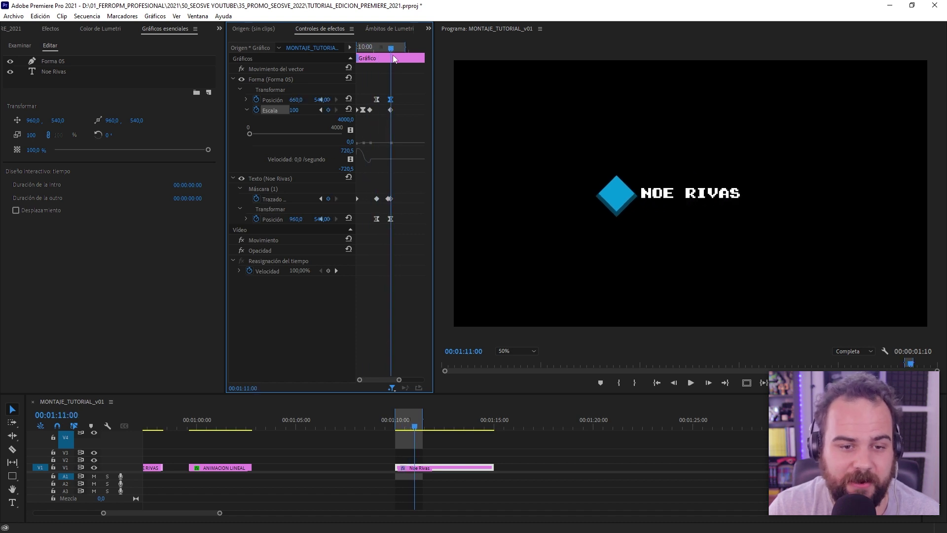
key("Right")
key("Right")
key("Right")
key("Right")
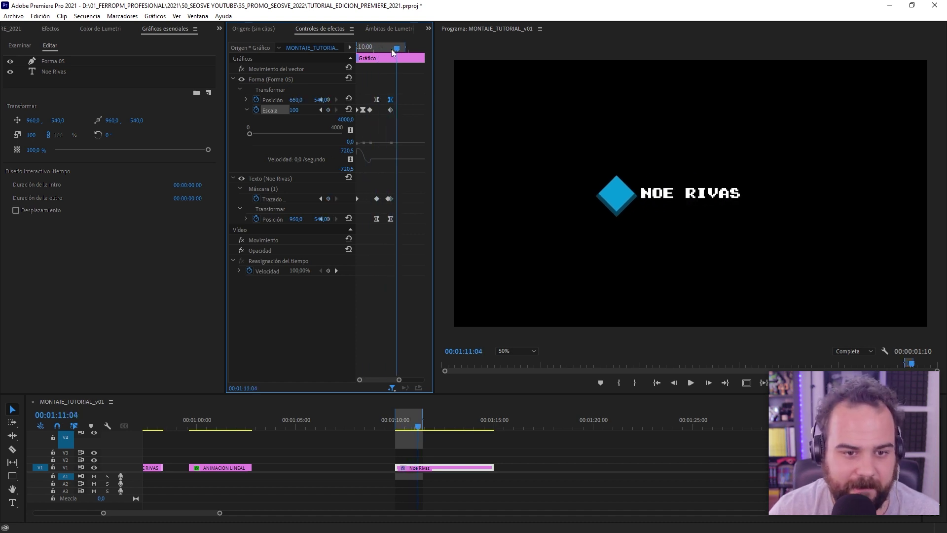
left_click(279, 111)
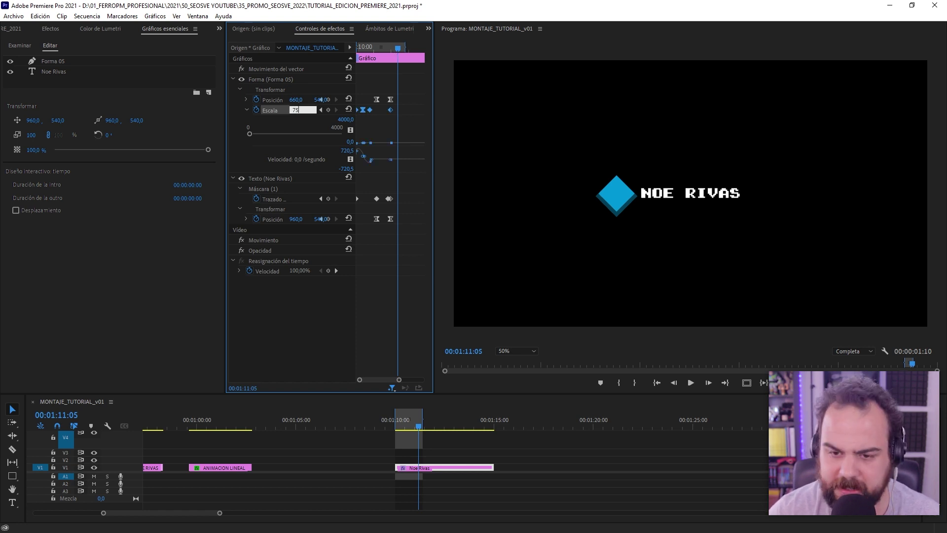
key("Return")
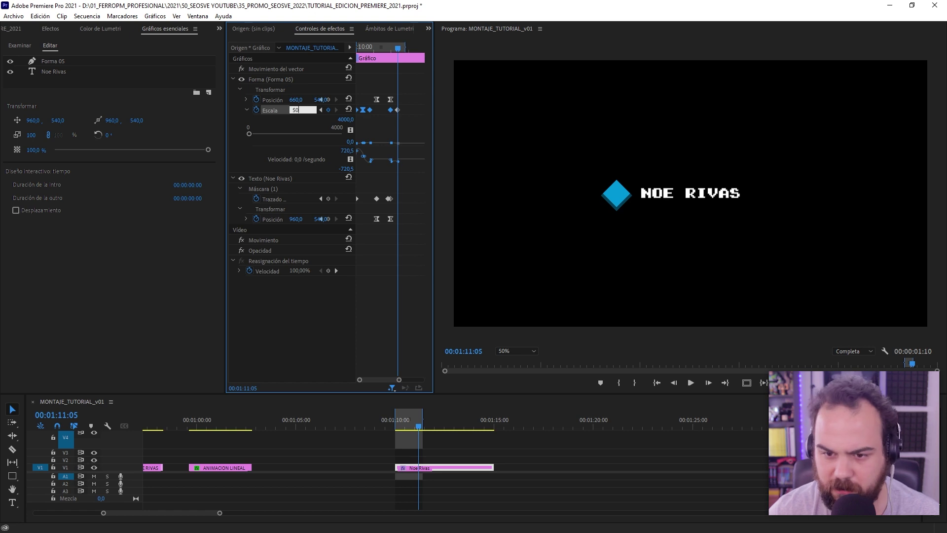
key("Return")
Ease the scale keyframes with Suavizar salida/entrada and extend the work area to five seconds
right_click(393, 111)
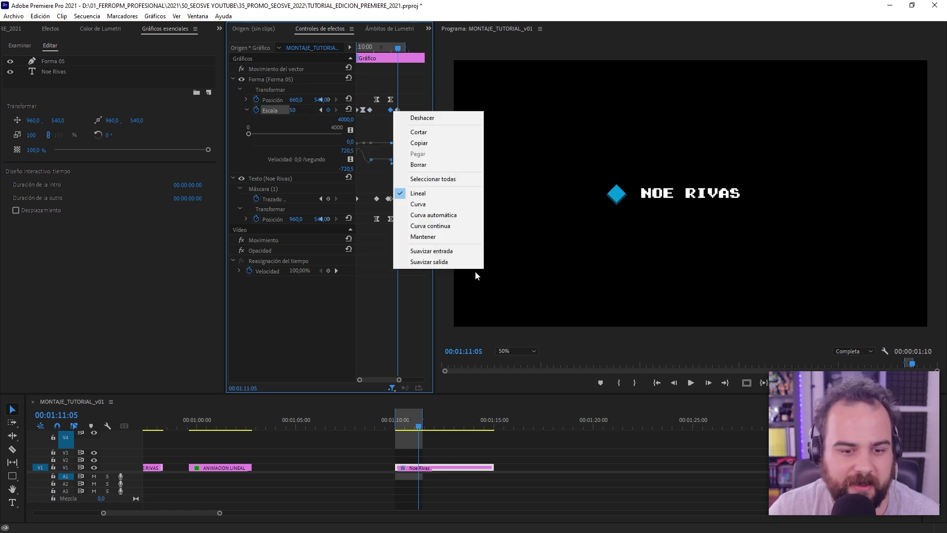
left_click(447, 267)
right_click(399, 111)
left_click(454, 250)
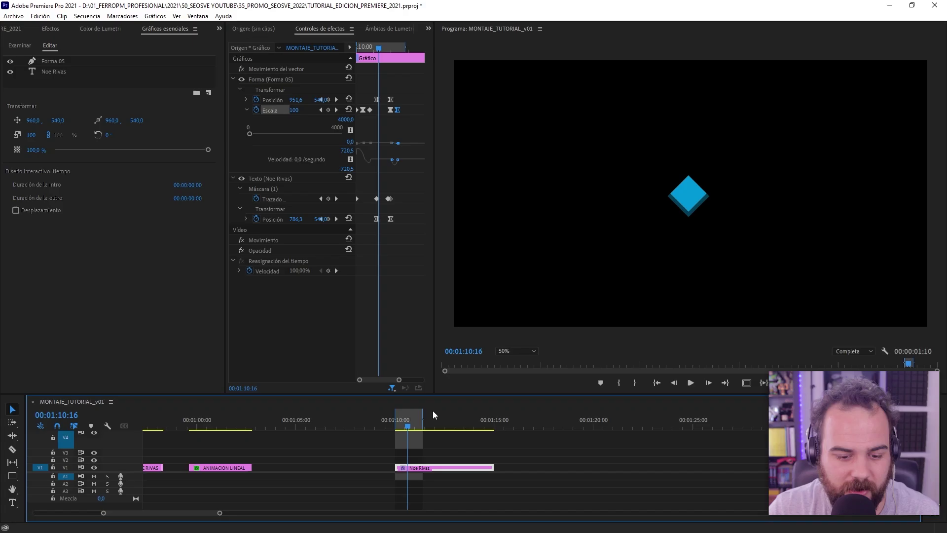
left_click_drag(422, 417, 494, 417)
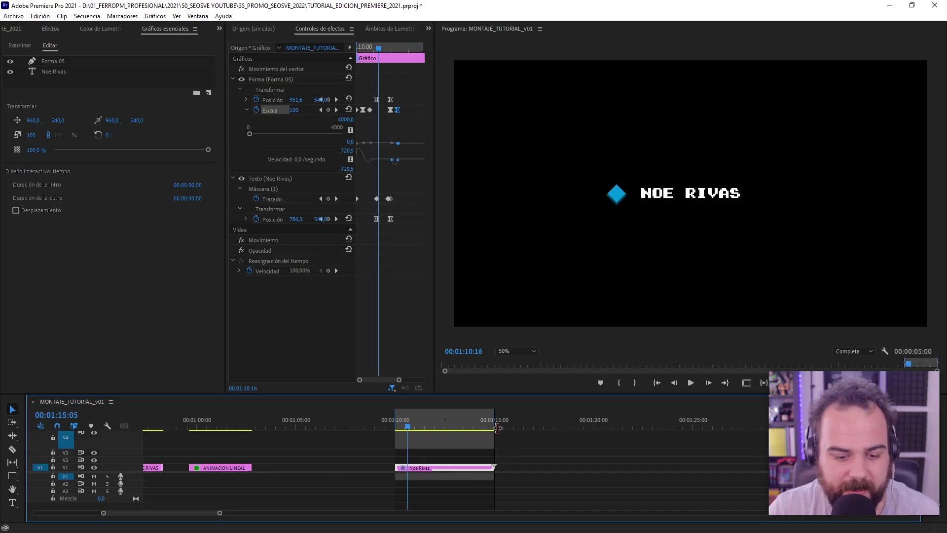
left_click(411, 424)
left_click_drag(422, 425, 460, 423)
key("c")
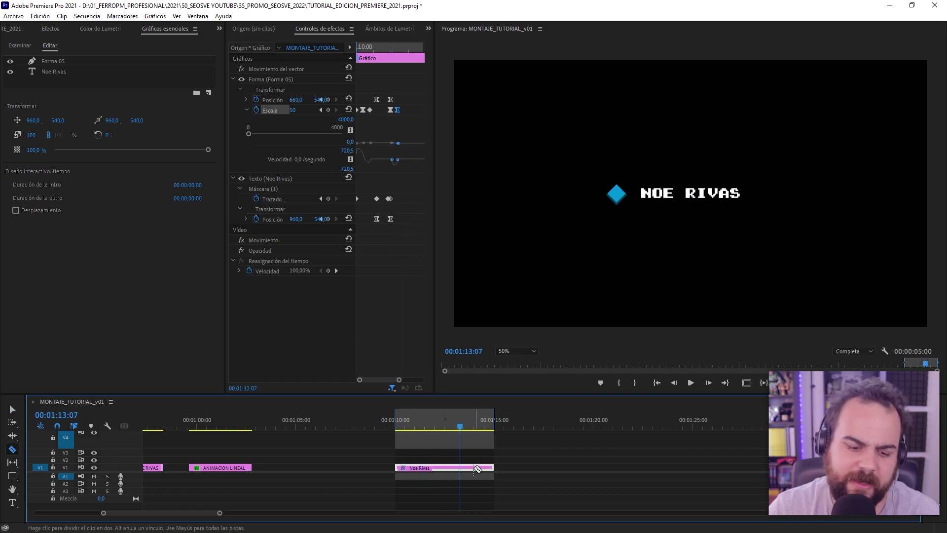
left_click(460, 468)
key("v")
left_click(472, 467)
key("Delete")
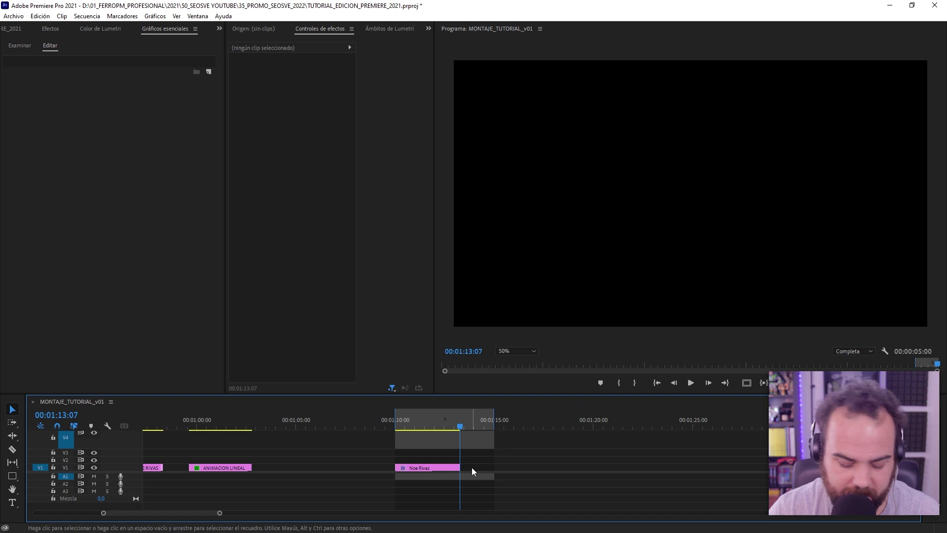
key("o")
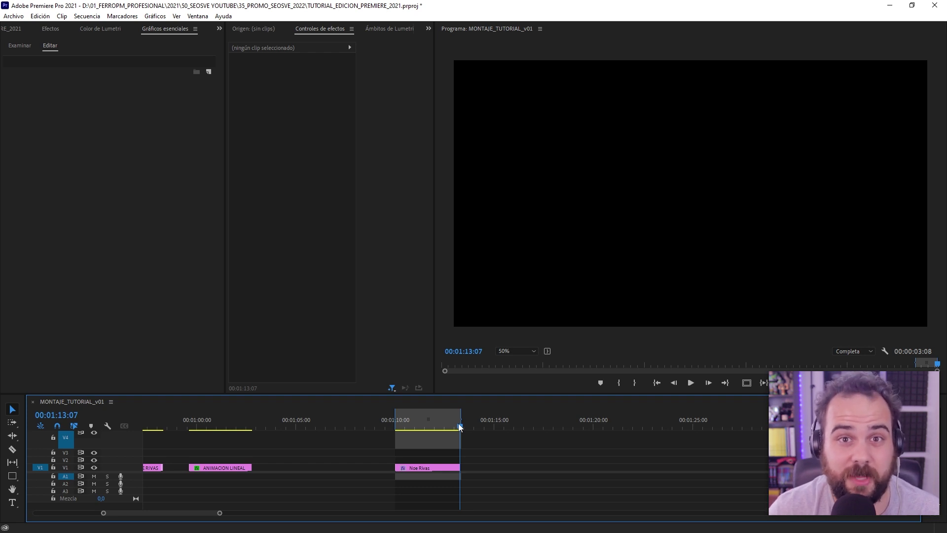
left_click_drag(458, 423, 451, 424)
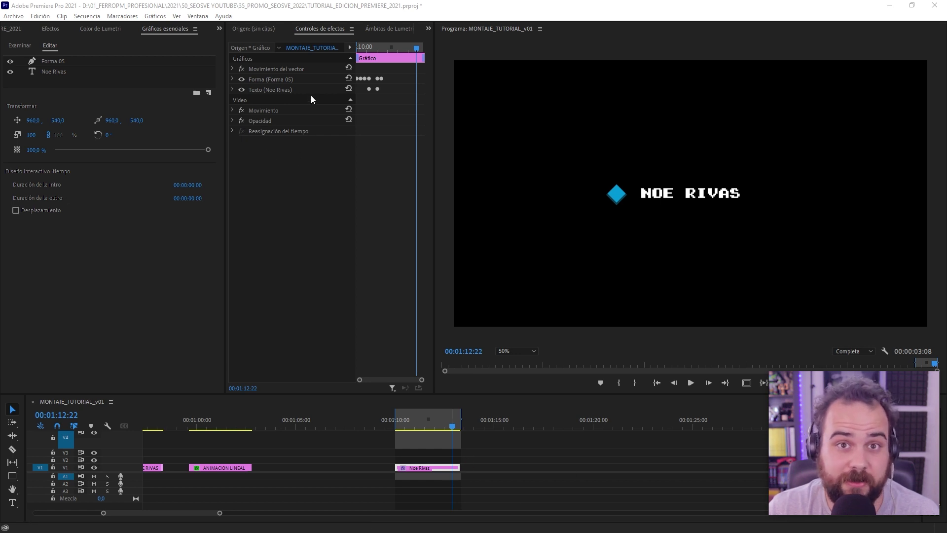
Inspect the shape layer's transform and scale settings, then collapse them
left_click(276, 79)
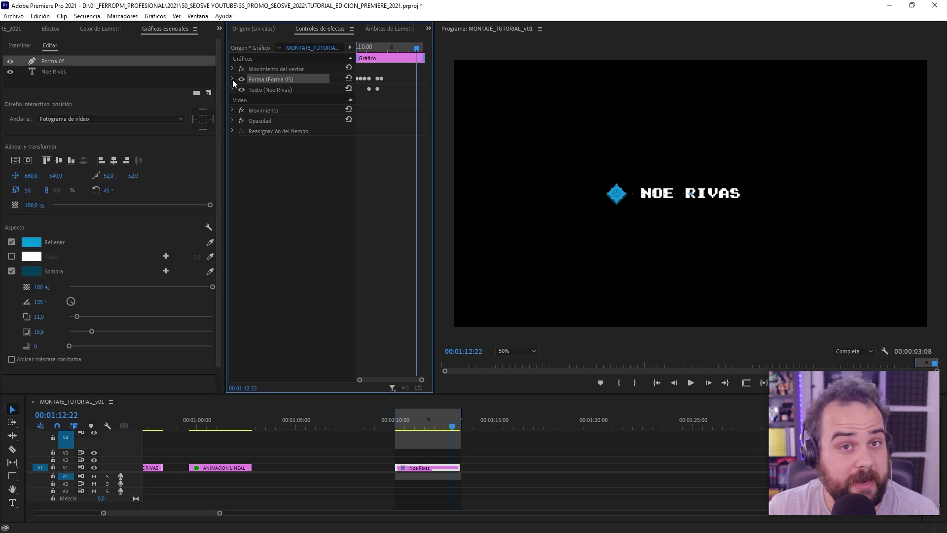
left_click(233, 79)
left_click(239, 120)
left_click(246, 140)
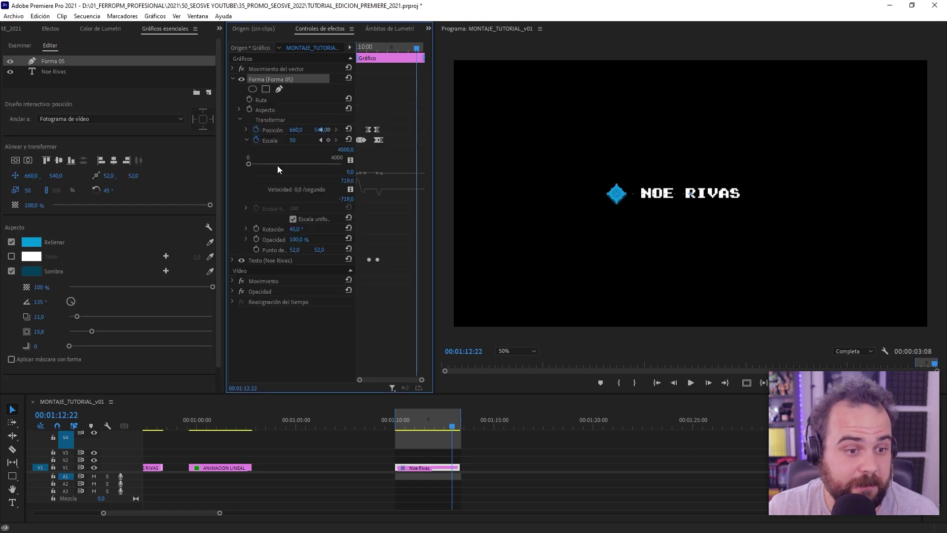
left_click(233, 79)
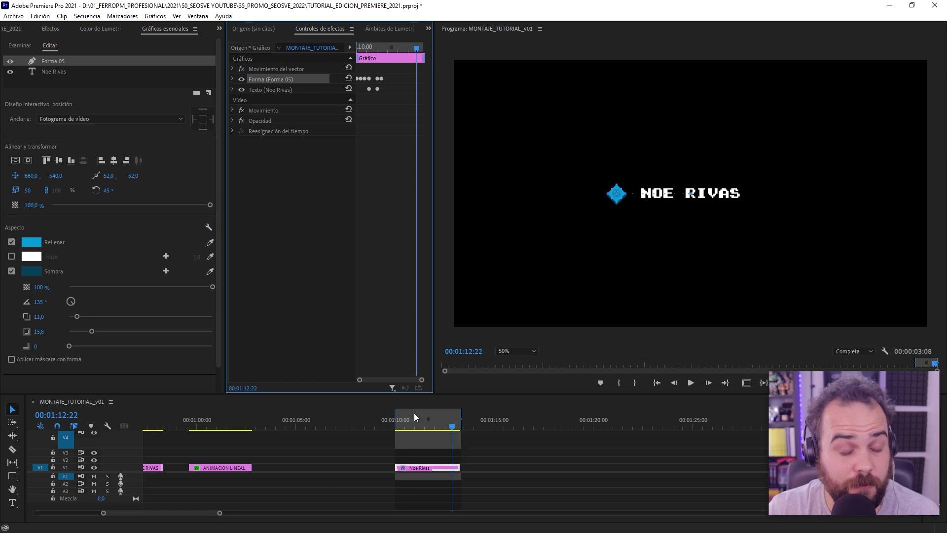
Keyframe the whole graphic's opacity from 100% down to 0% at the clip end
left_click(271, 99)
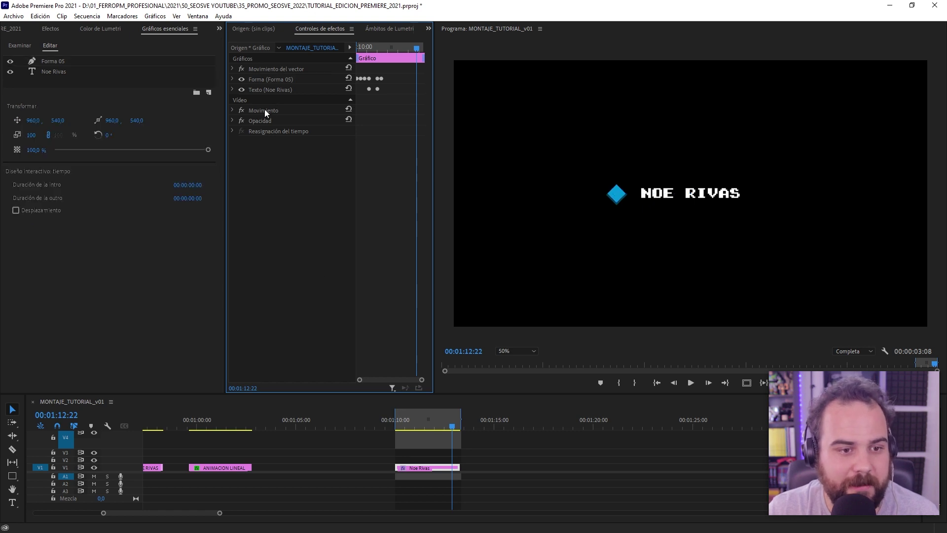
left_click(264, 109)
left_click(232, 120)
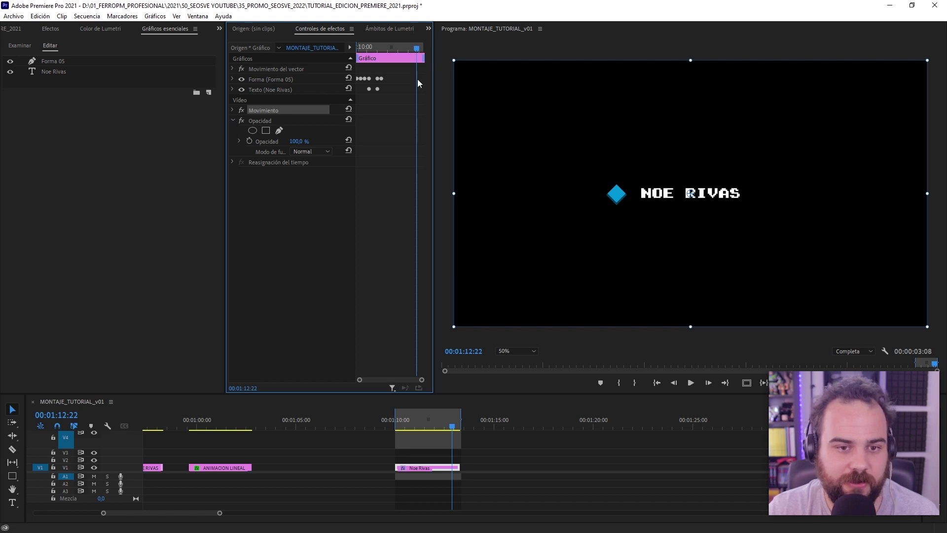
left_click(250, 140)
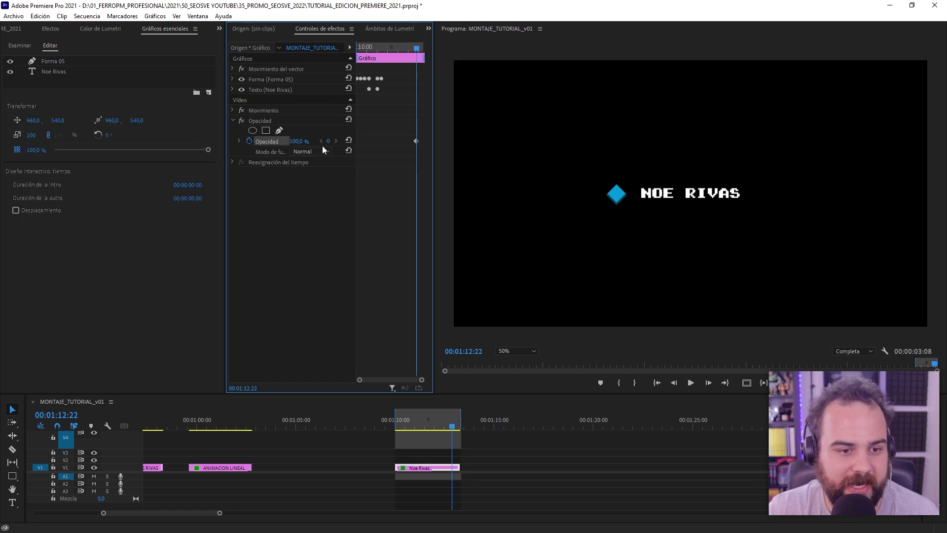
left_click(427, 45)
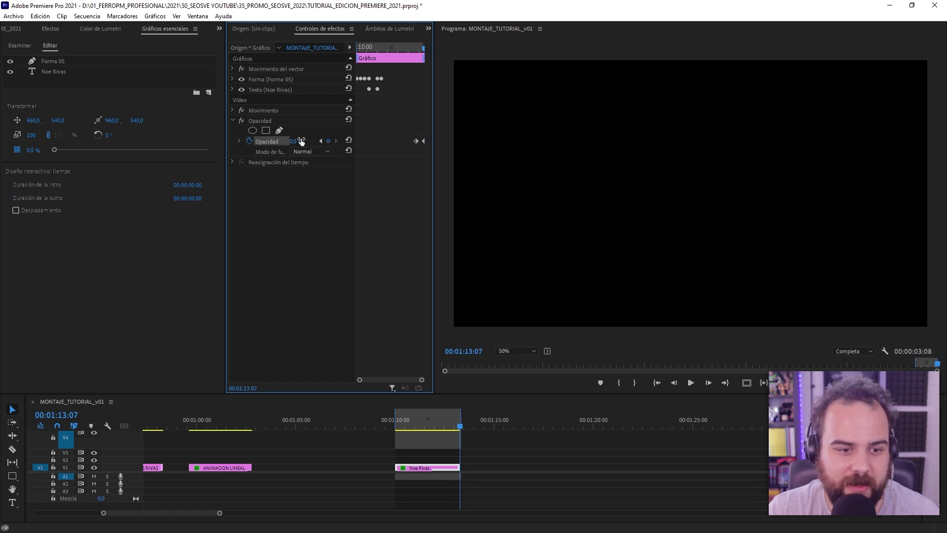
Apply Suavizar entrada/salida easing to the opacity keyframes and preview the fade-out
right_click(416, 141)
left_click(473, 289)
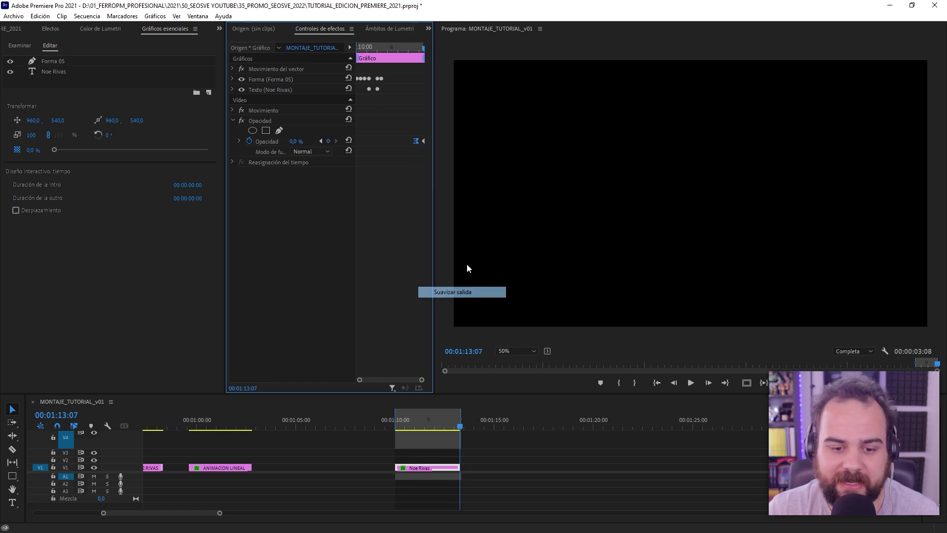
right_click(423, 140)
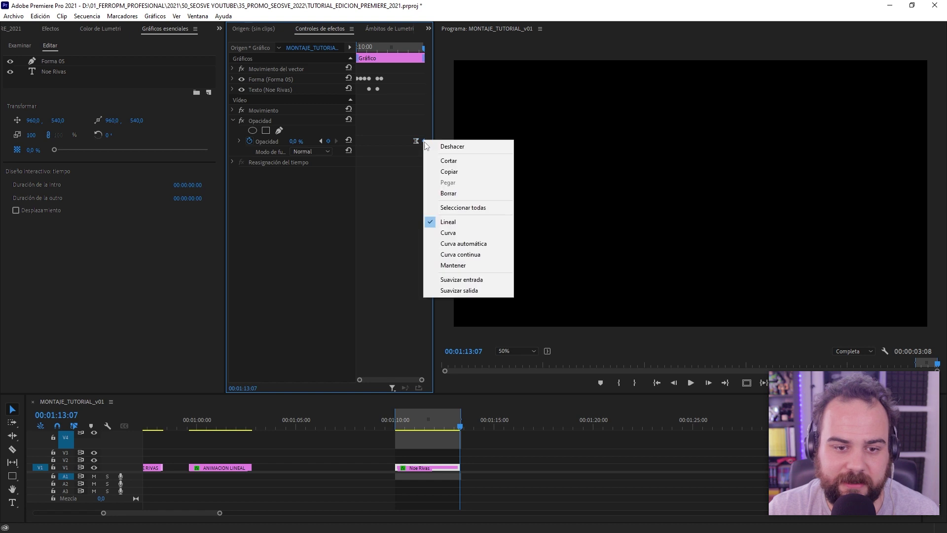
left_click(456, 278)
key("space")
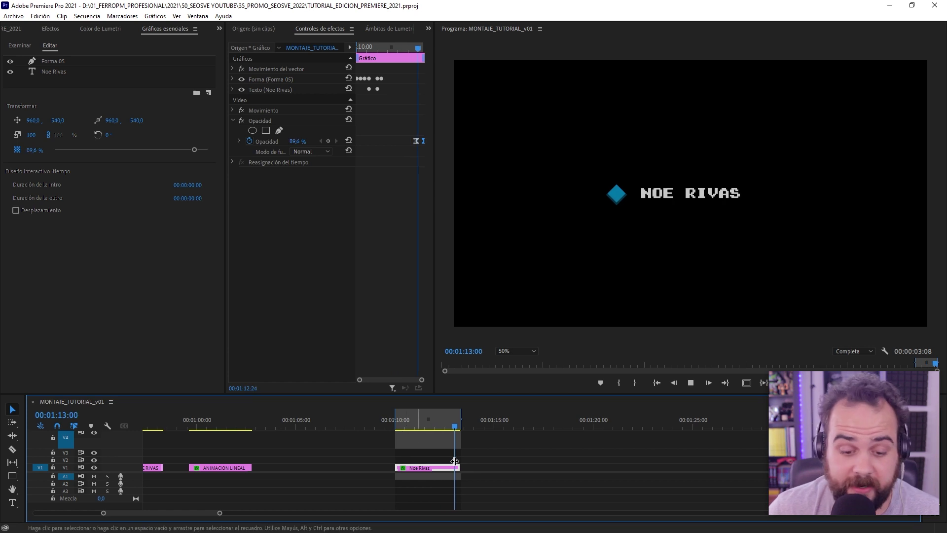
left_click_drag(465, 468, 620, 468)
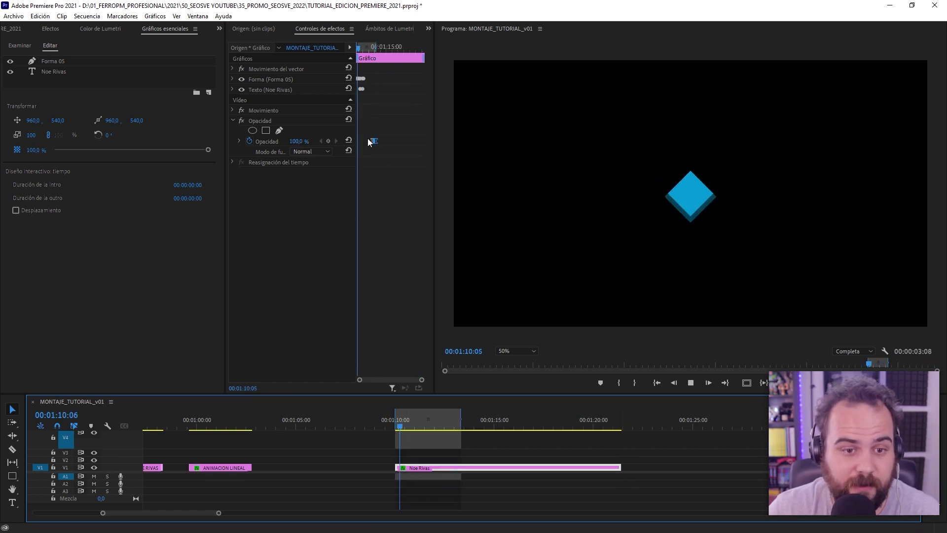
left_click(368, 155)
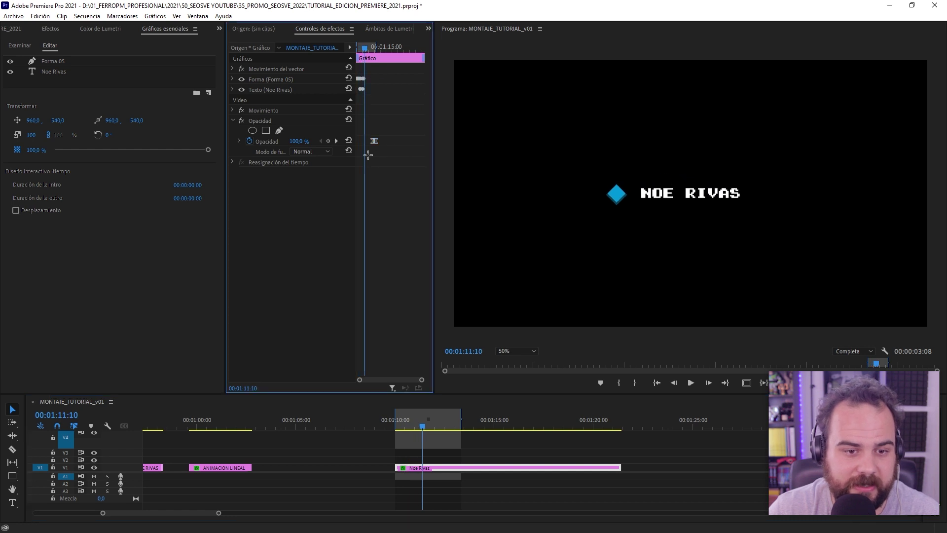
left_click_drag(378, 143, 422, 142)
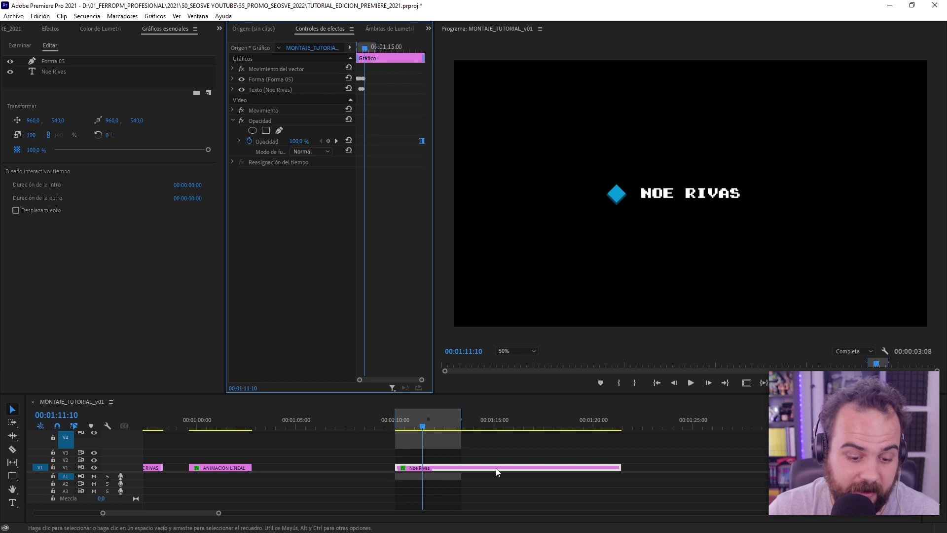
left_click_drag(621, 467, 483, 467)
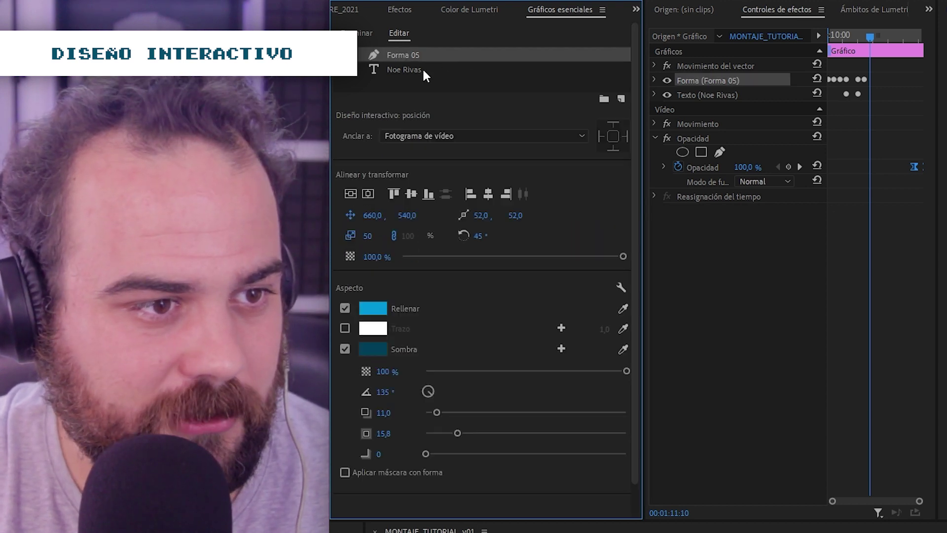
Show the whole graphic's responsive timing and drag out its intro duration
left_click(423, 70)
scroll(493, 338, "down", 3)
scroll(478, 249, "up", 3)
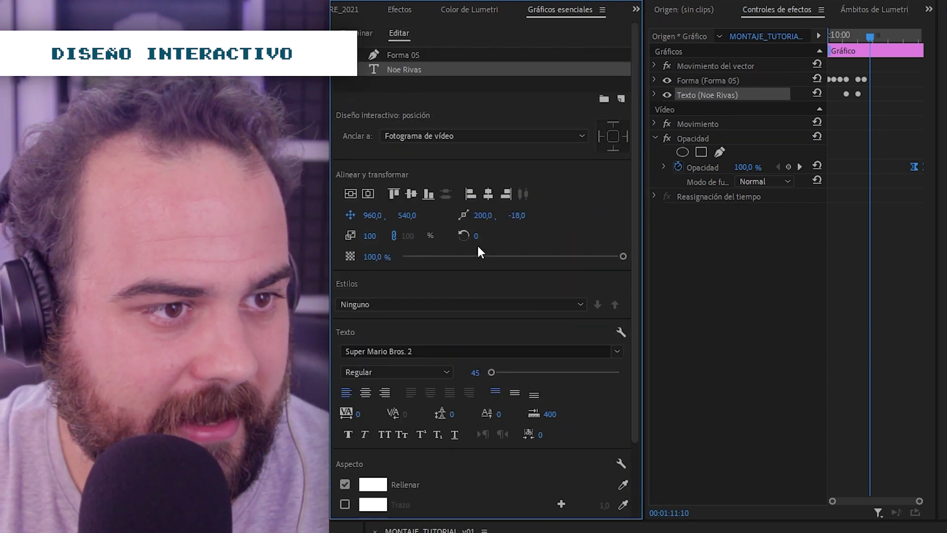
left_click(464, 83)
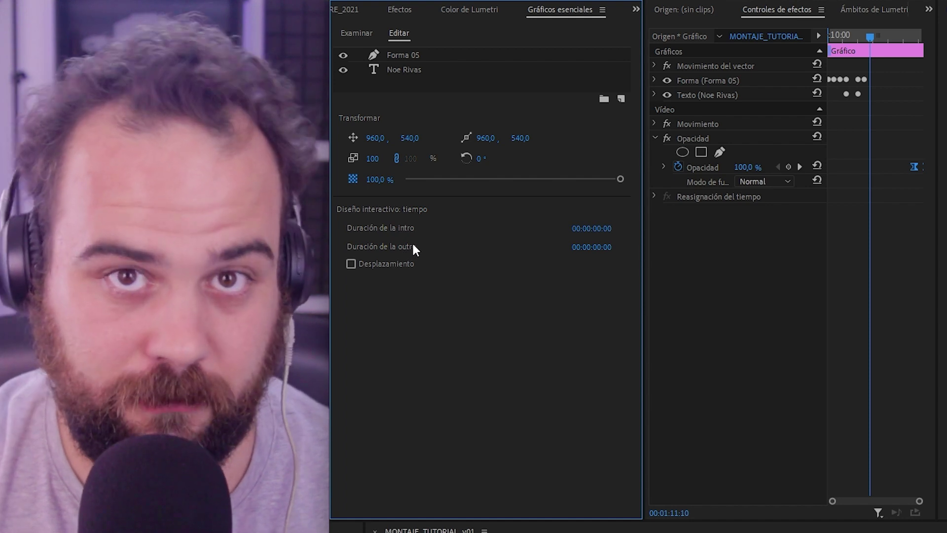
mouse_move(599, 229)
left_mouse_down()
mouse_move(608, 229)
mouse_move(608, 268)
mouse_move(597, 330)
left_mouse_up()
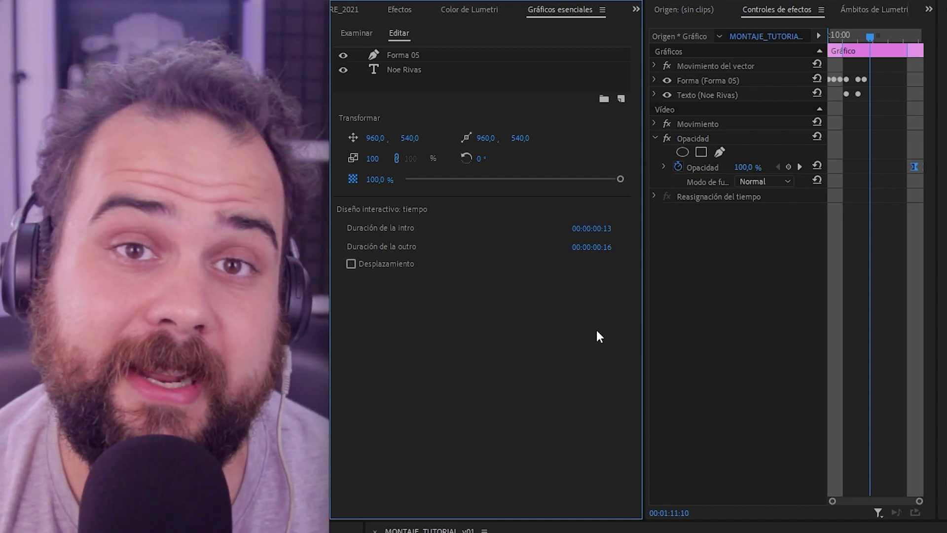
left_click_drag(599, 229, 654, 192)
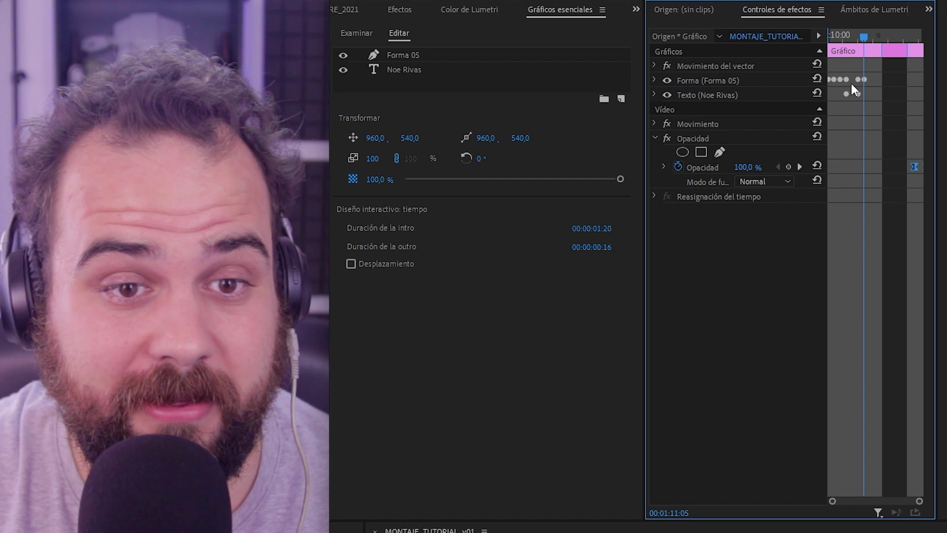
Set intro duration to 00:00:01:05 and outro to 00:00:00:10, then widen Effect Controls
left_click(602, 227)
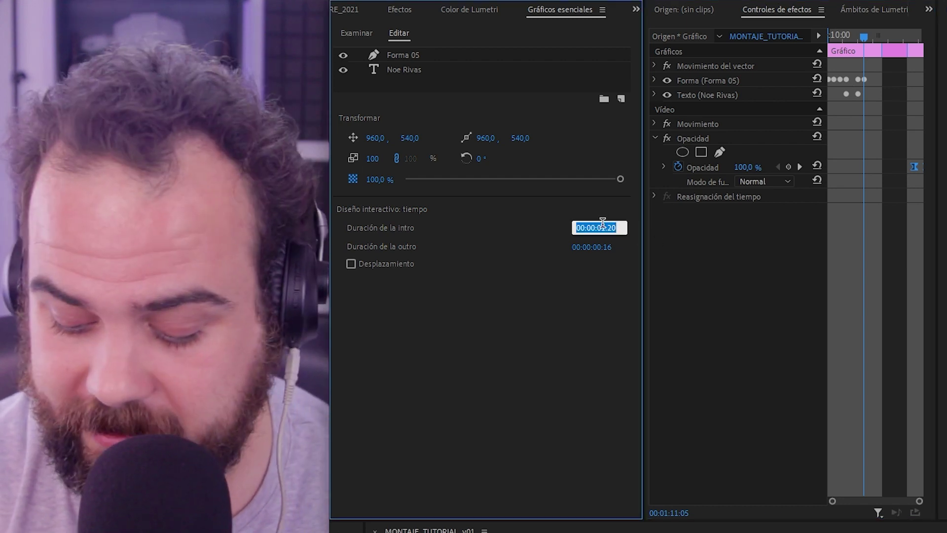
type("105")
key("Return")
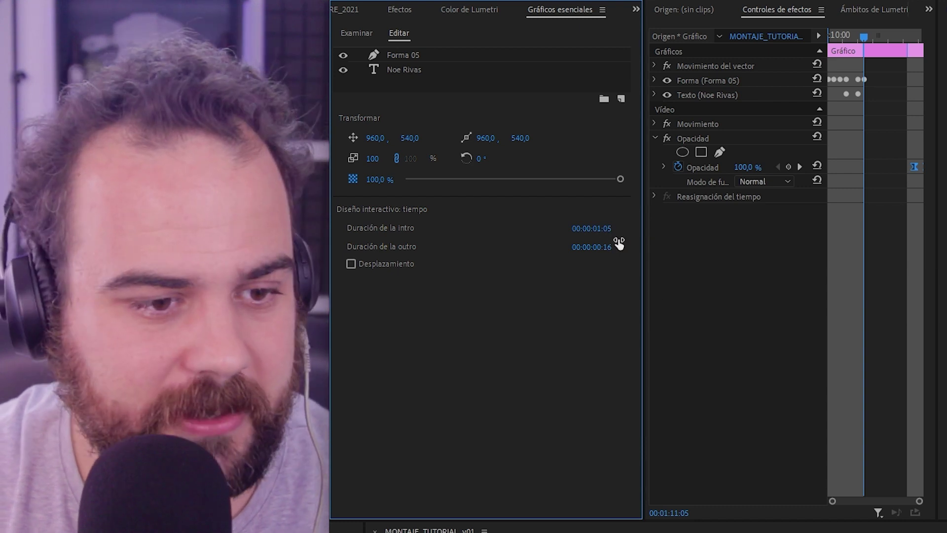
left_click(611, 246)
type("1")
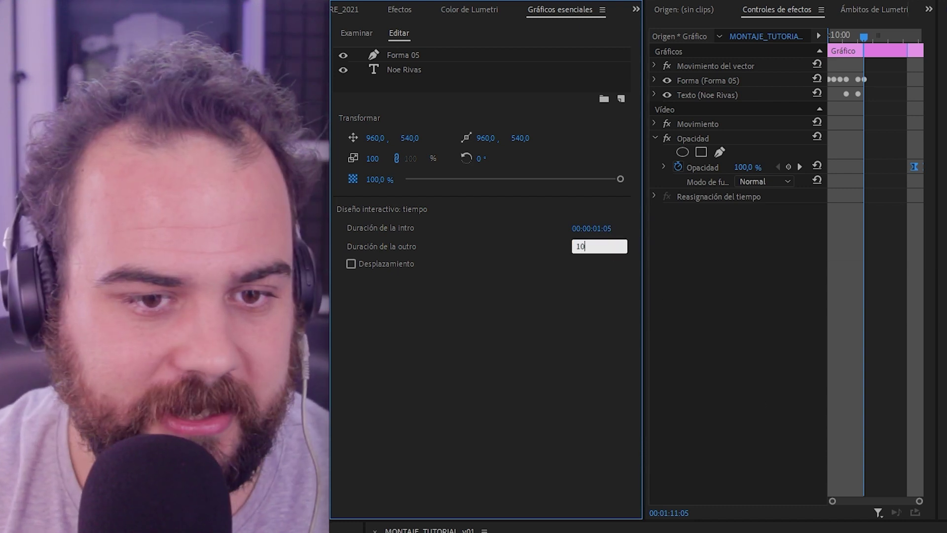
type("0")
key("Return")
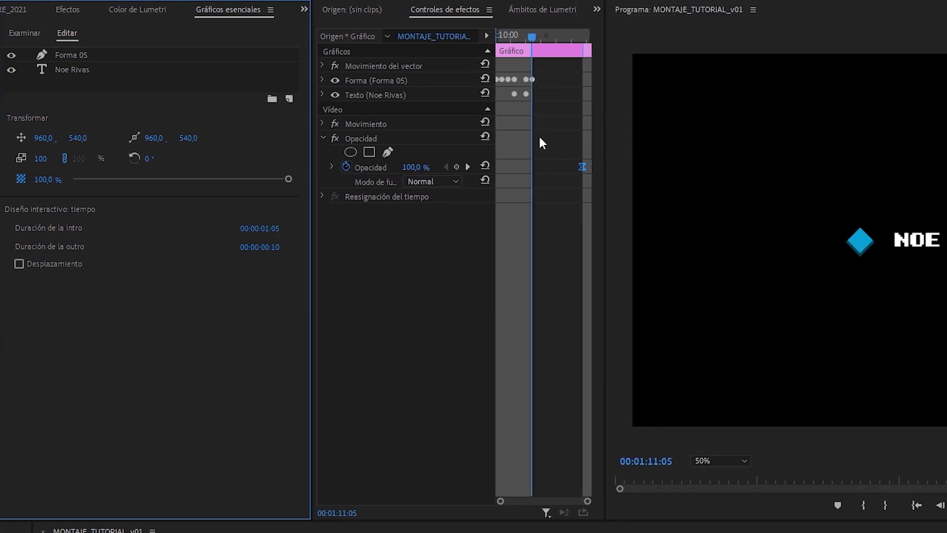
left_click_drag(604, 143, 779, 163)
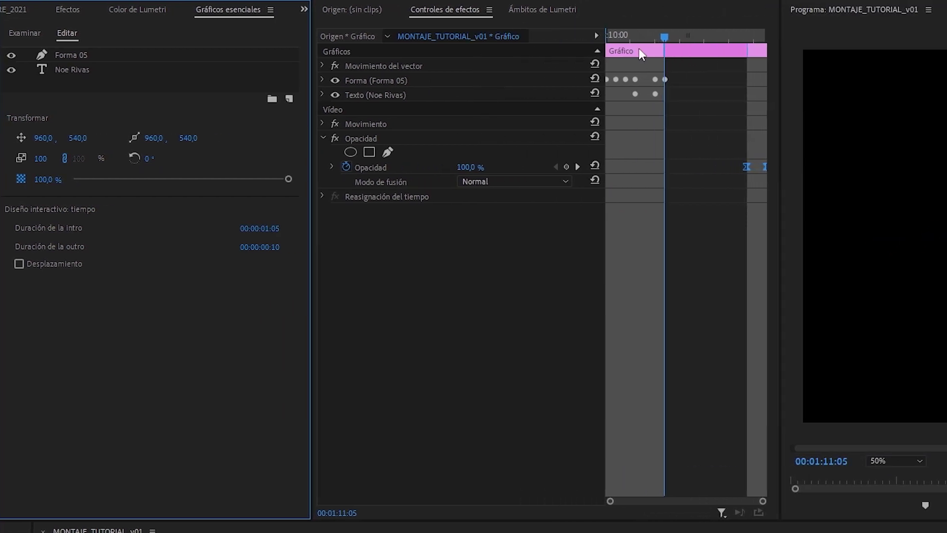
left_click(700, 46)
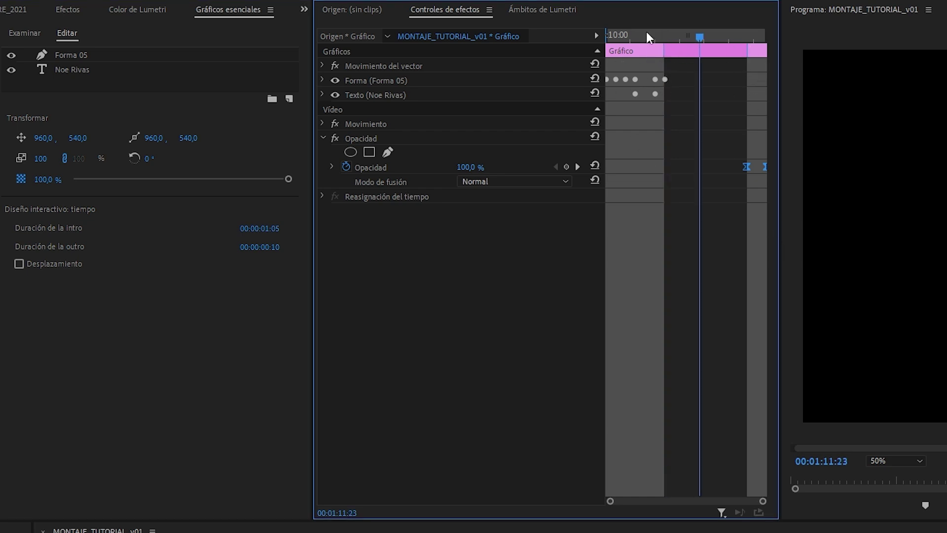
left_click_drag(458, 468, 643, 468)
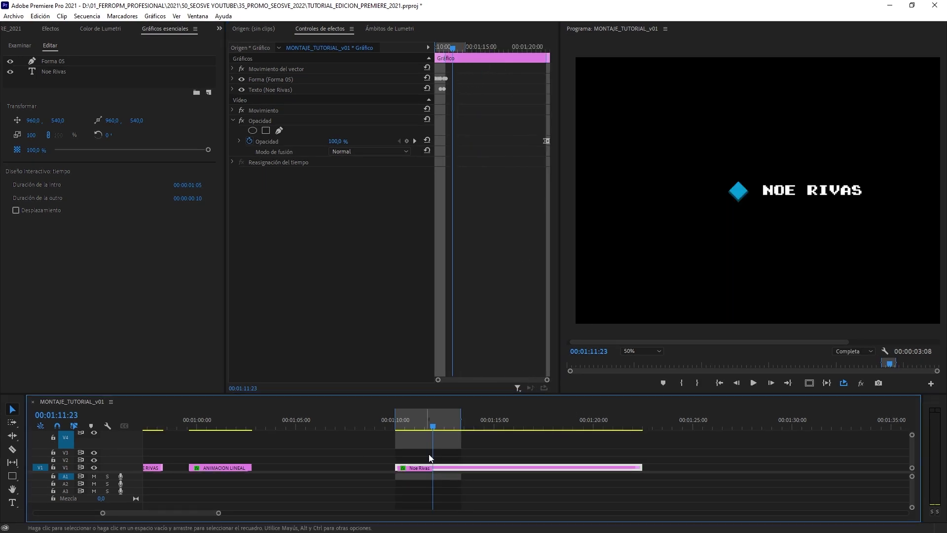
left_click_drag(546, 380, 546, 340)
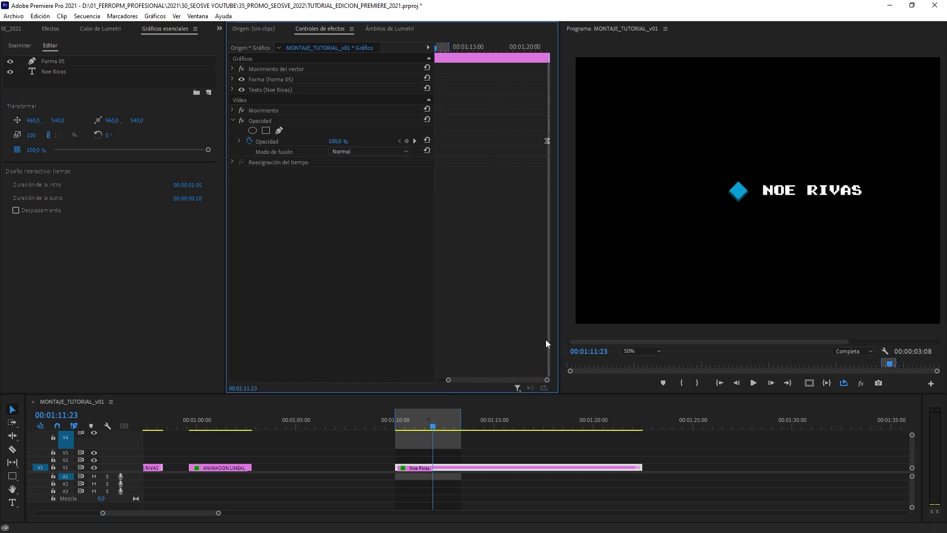
left_click_drag(448, 380, 578, 395)
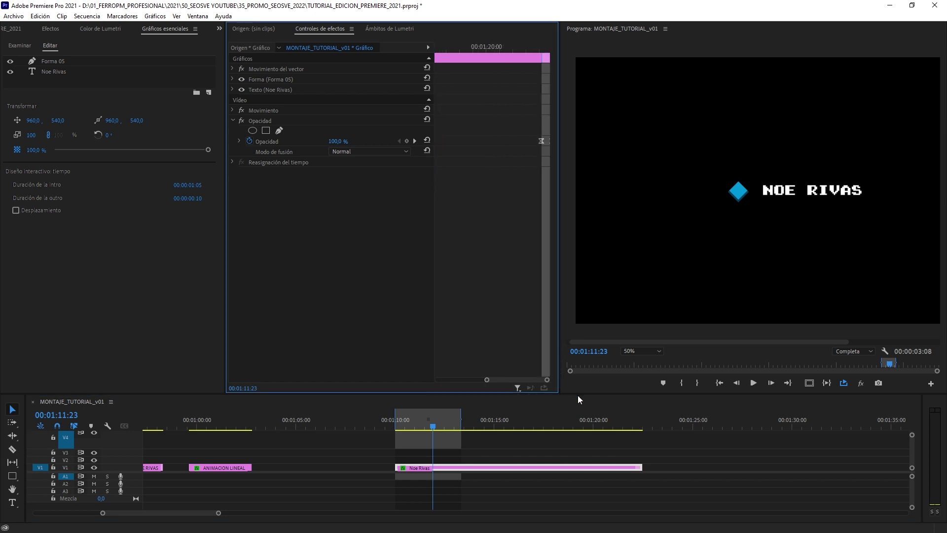
key("ctrl+z")
left_click_drag(463, 469, 439, 468)
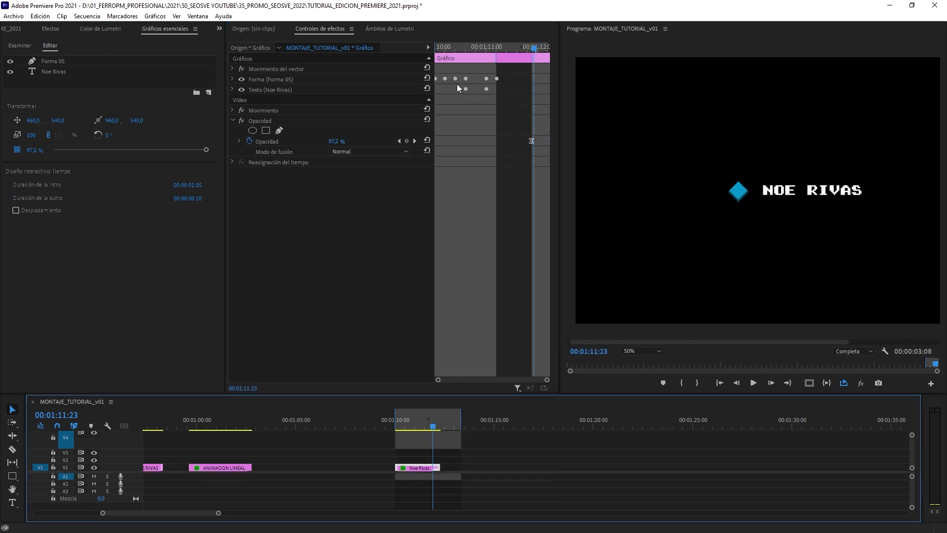
key("ctrl+z")
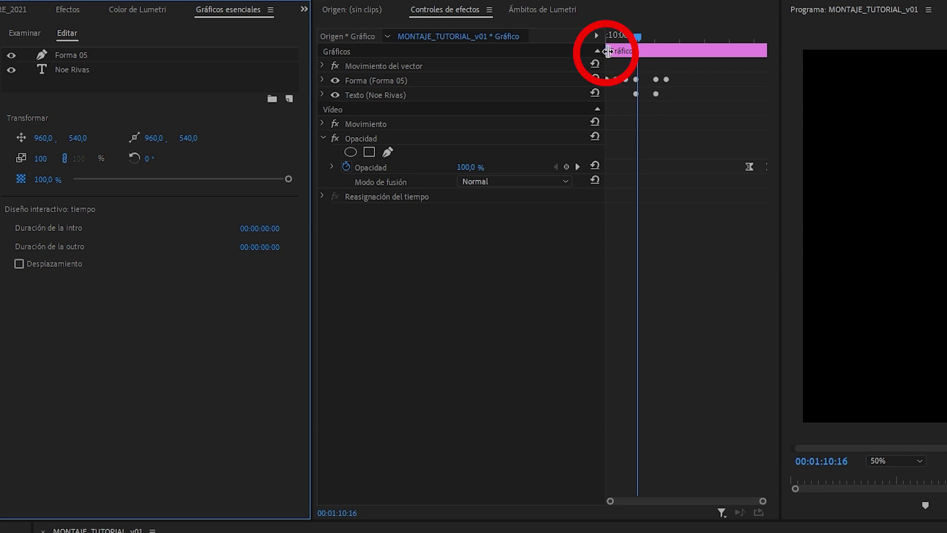
Set intro to 00:00:01:06 and outro to 00:00:00:11, then stretch, trim and scrub the clip
left_click_drag(608, 52, 667, 71)
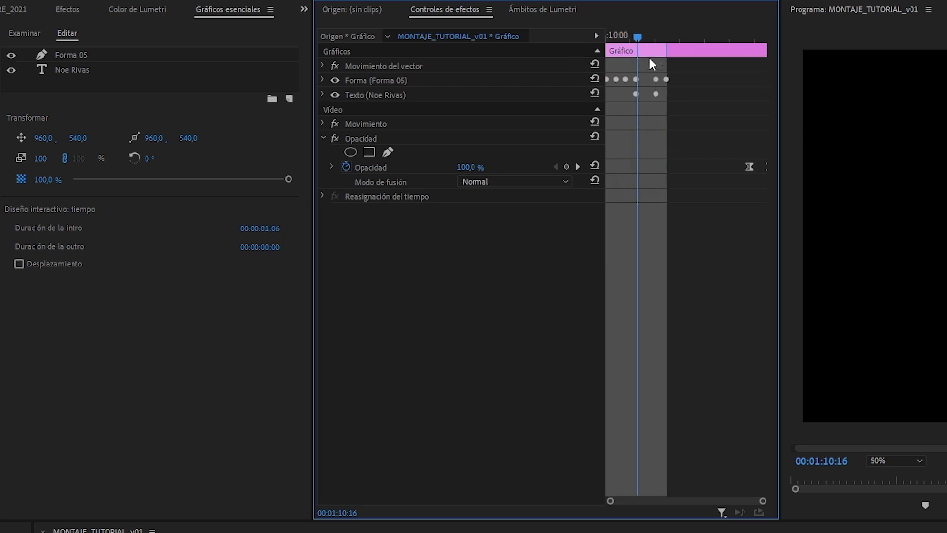
left_click_drag(766, 53, 749, 57)
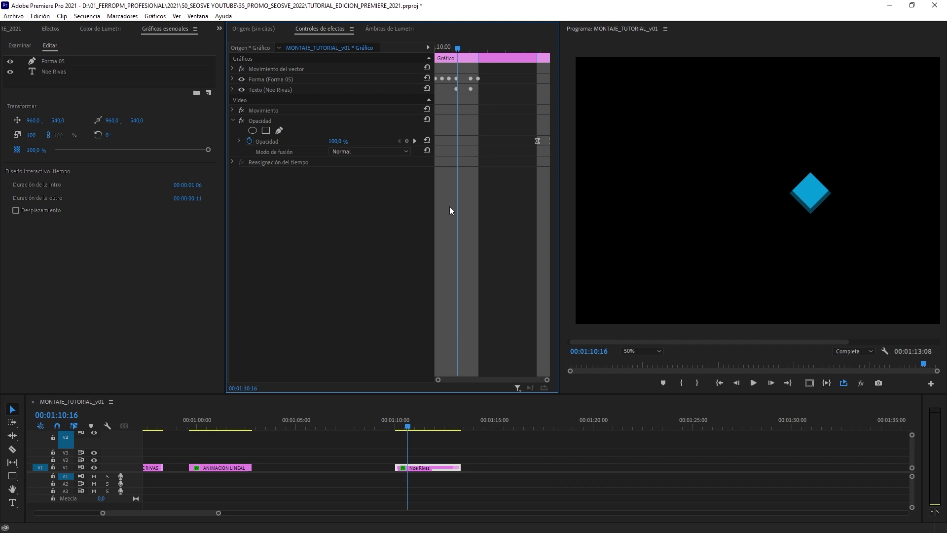
left_click_drag(471, 465, 586, 465)
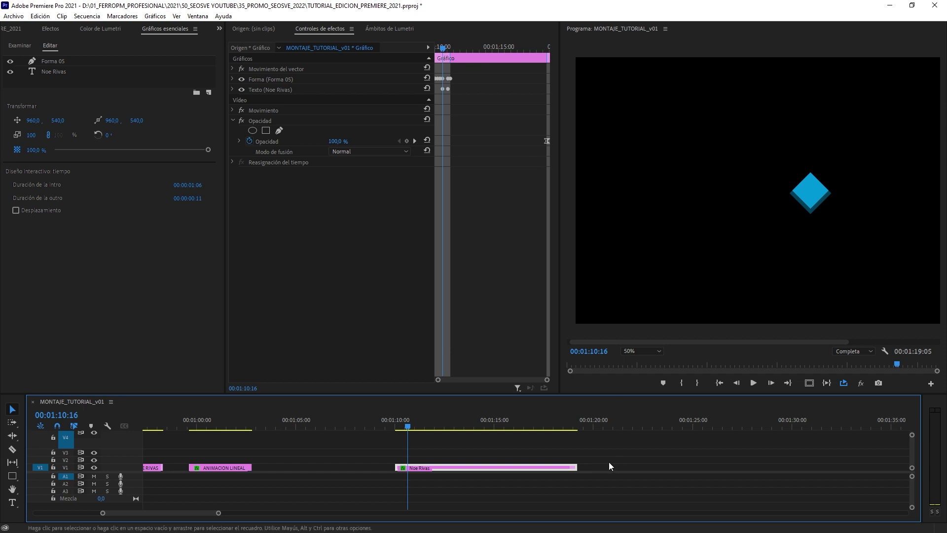
left_click_drag(576, 467, 508, 459)
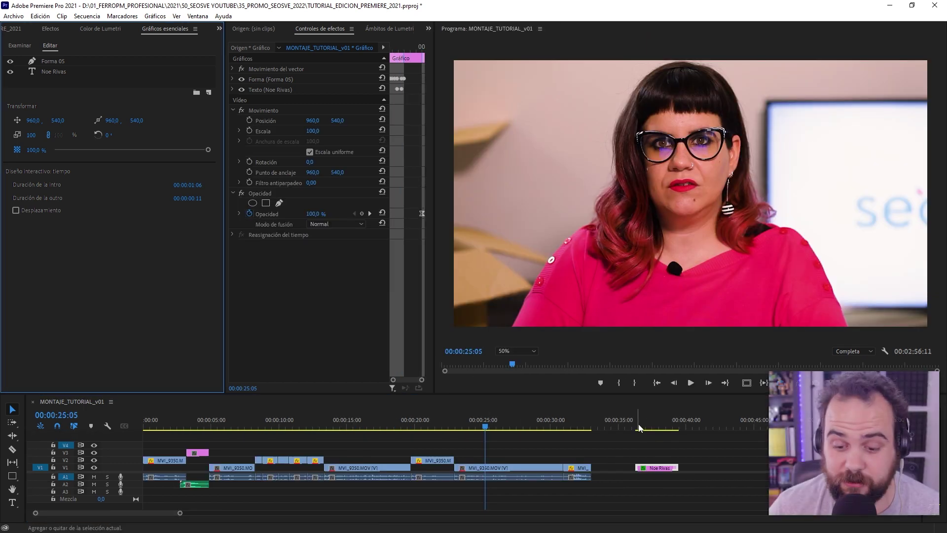
left_click(642, 427)
left_click_drag(654, 434, 169, 445)
Place the chyron on V4 at 00:00, trim to about 3 seconds, set Position Y 948, and play
left_click_drag(207, 445, 213, 444)
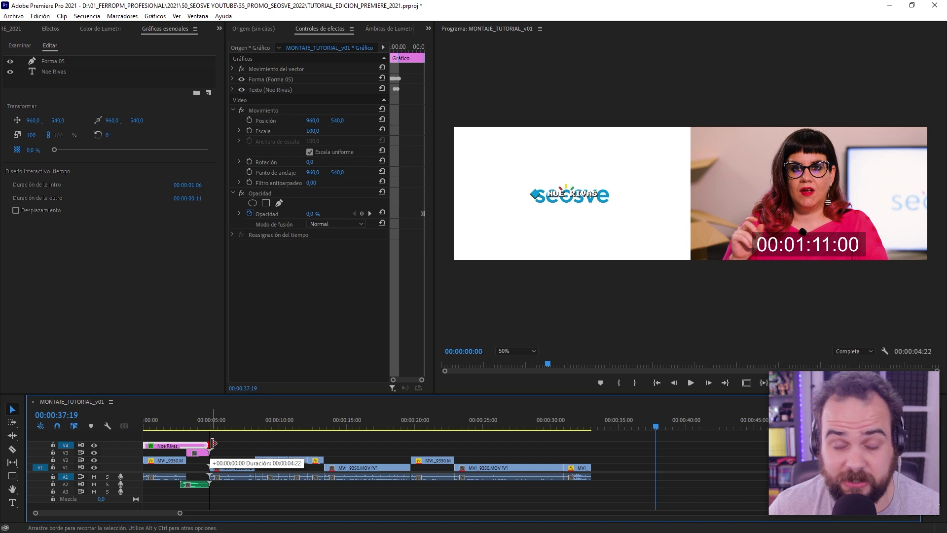
left_click_drag(208, 442, 168, 439)
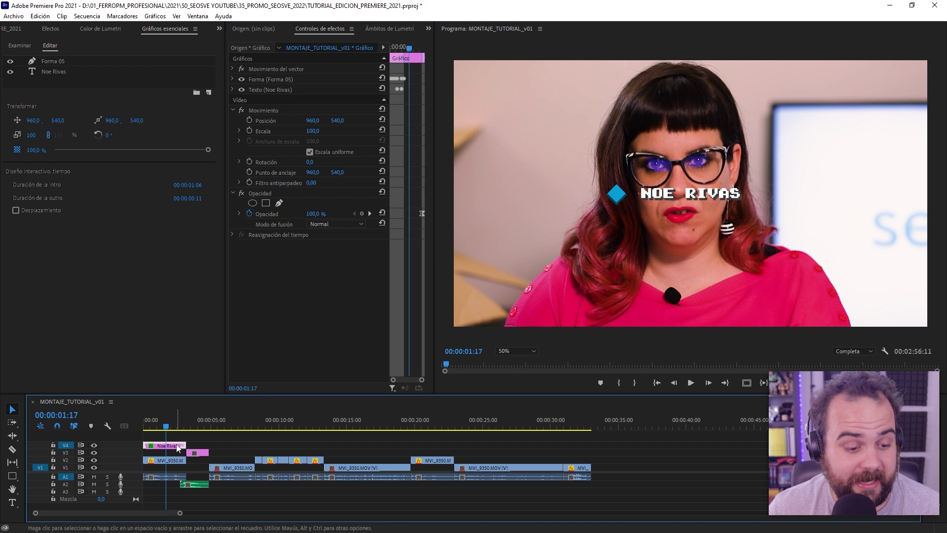
left_click(270, 111)
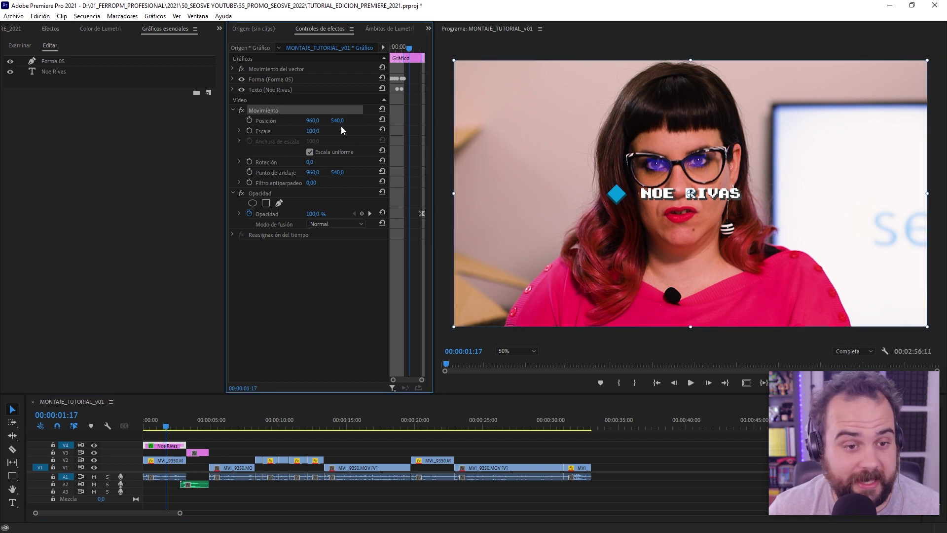
left_click_drag(337, 120, 539, 120)
left_click_drag(165, 424, 112, 425)
key("space")
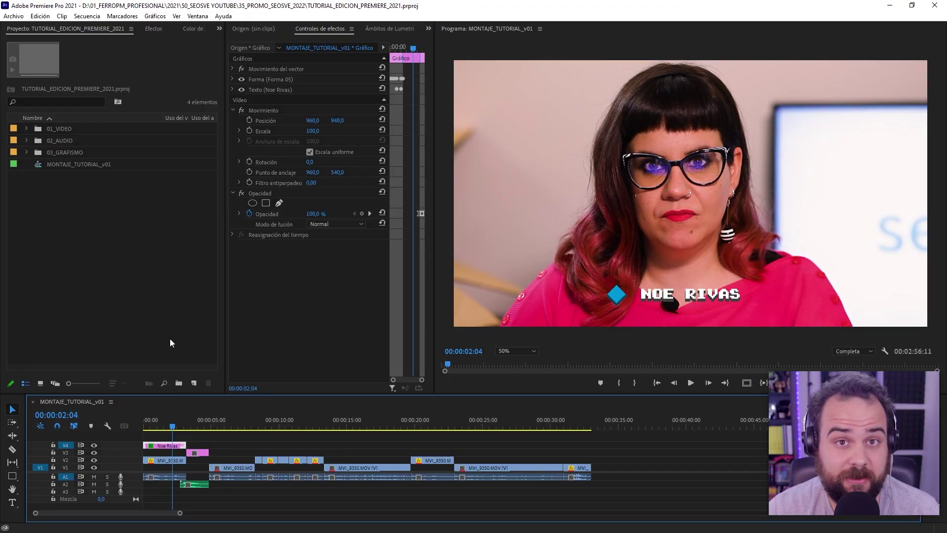
Upgrade the clip to a source graphic and browse templates in Essential Graphics
left_click(155, 16)
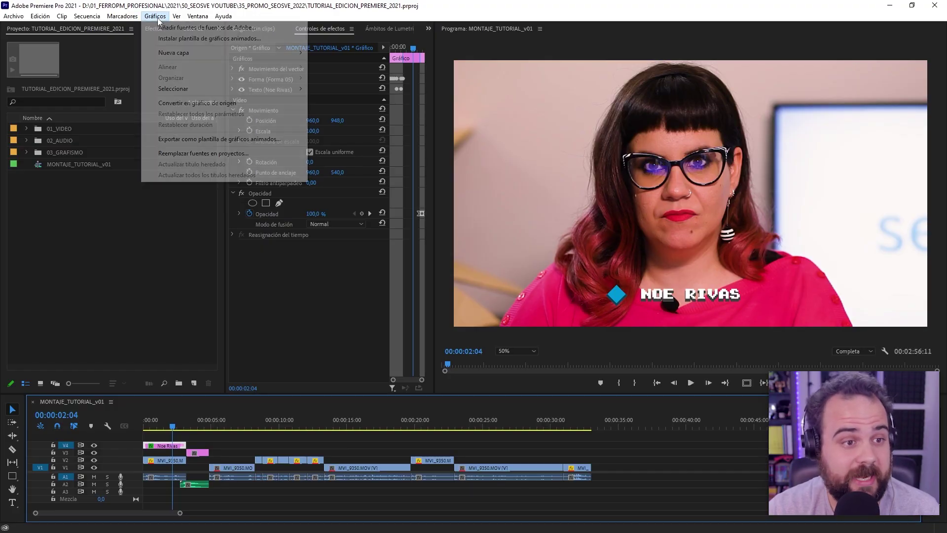
left_click(222, 110)
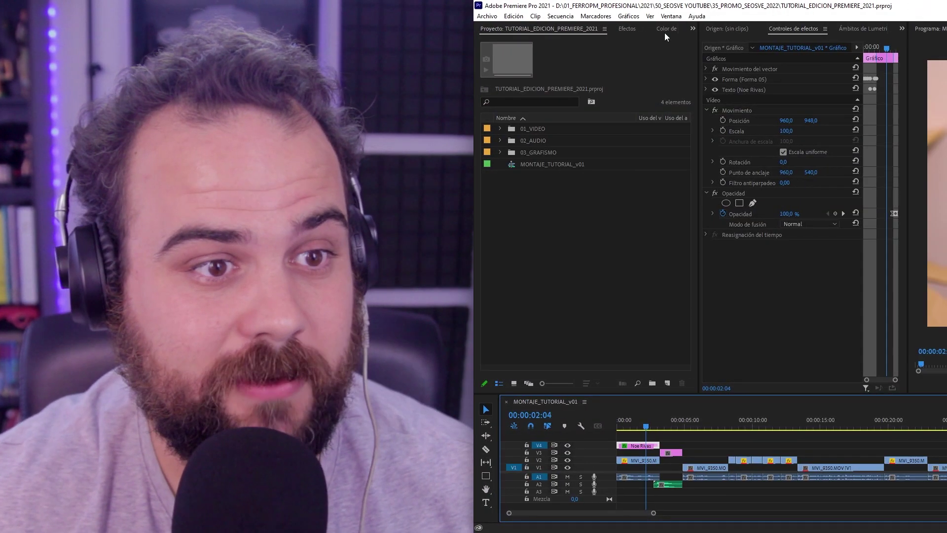
left_click(666, 29)
left_click(670, 28)
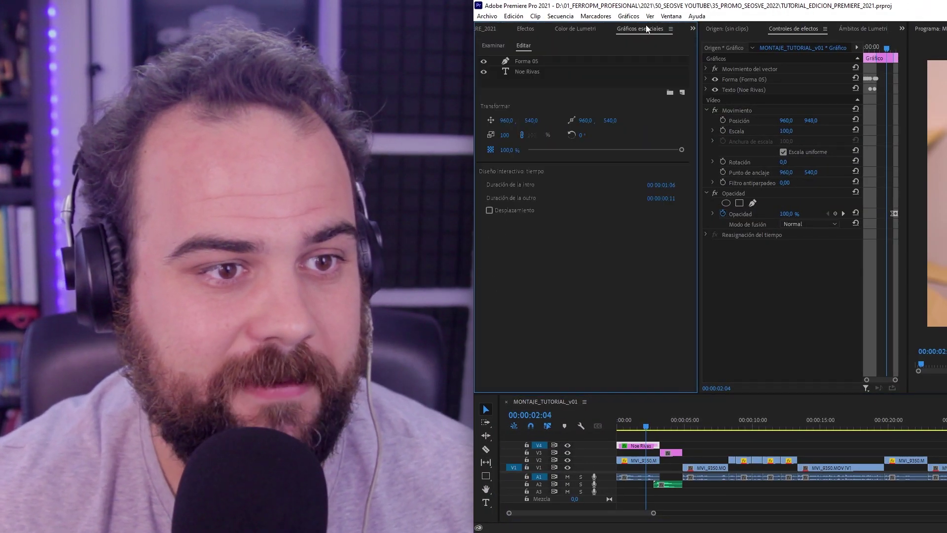
left_click(494, 44)
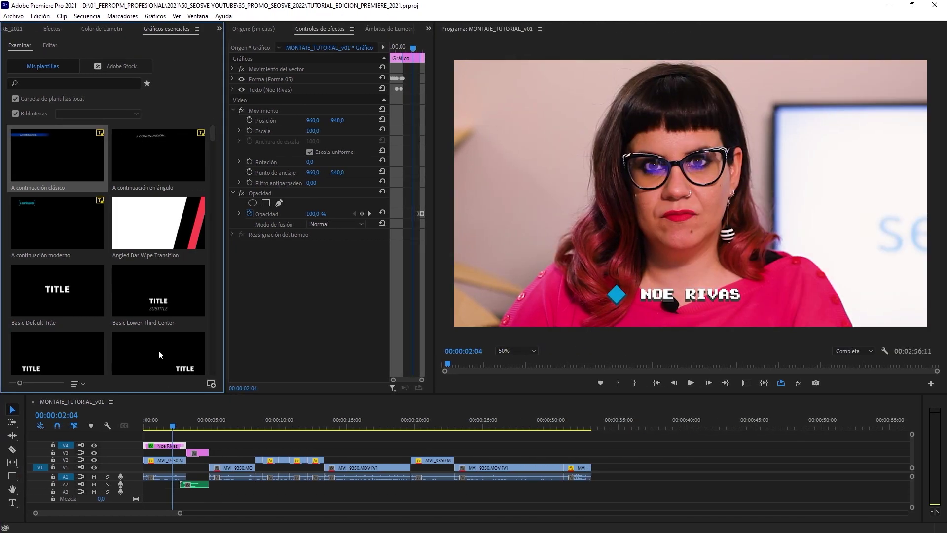
left_click(170, 448)
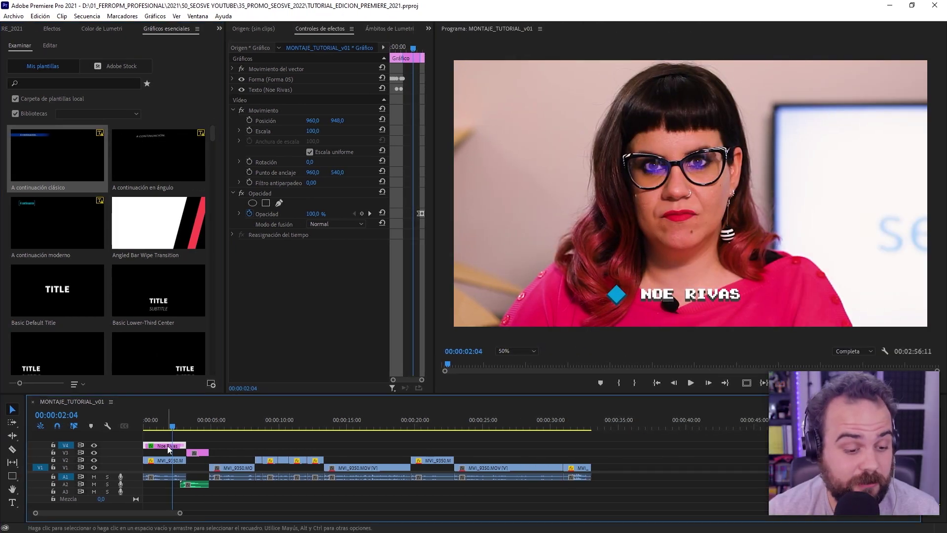
left_click(155, 17)
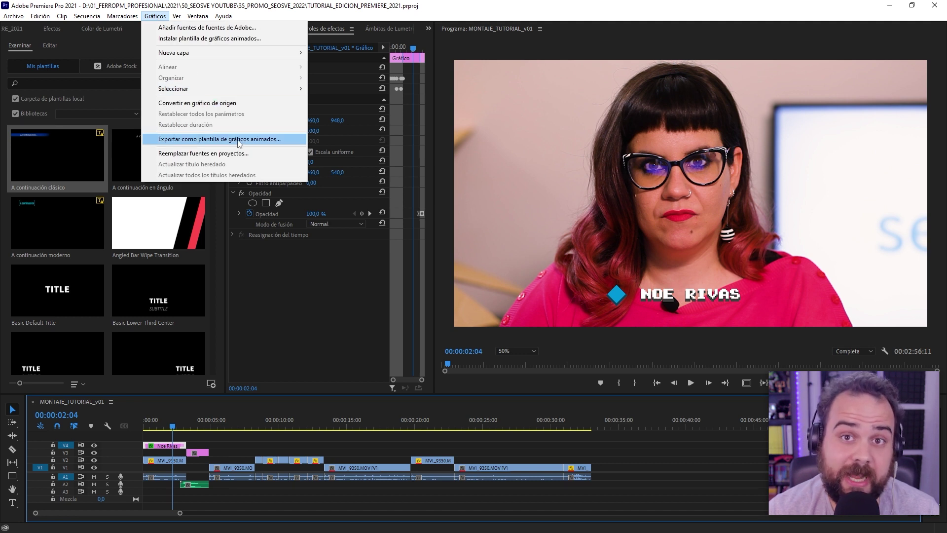
right_click(165, 447)
right_click(164, 447)
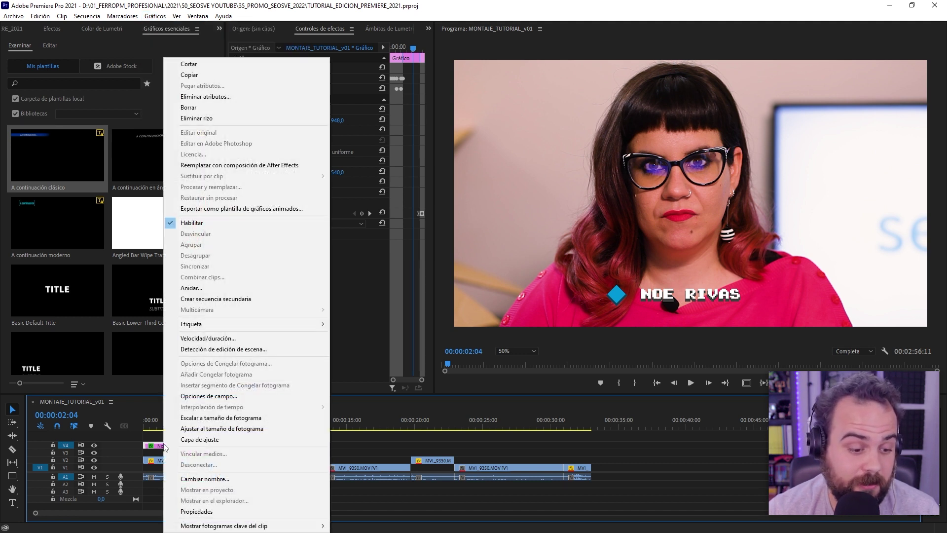
left_click(248, 208)
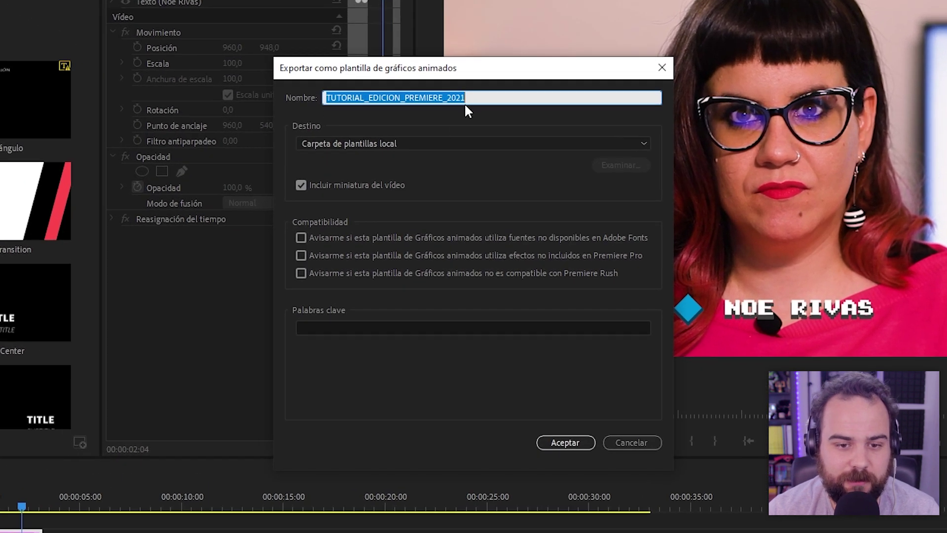
Rename the template to CHYRON_SEOSVE
left_click(480, 100)
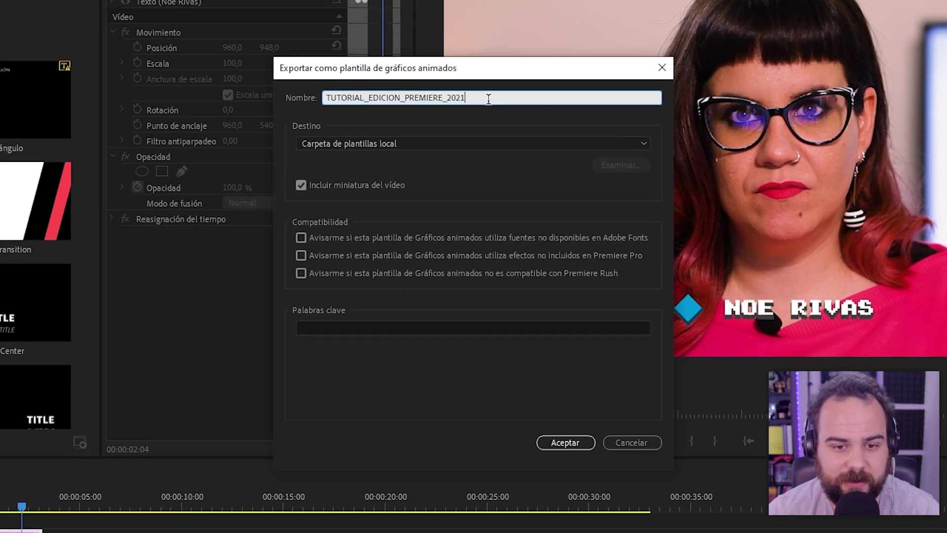
left_click_drag(488, 98, 296, 58)
type("CHYRON_SEOSVE")
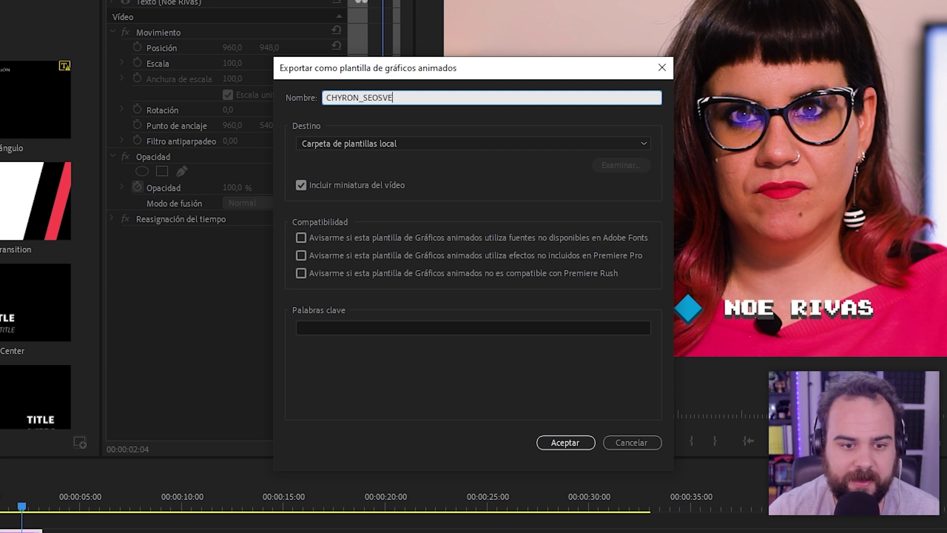
Set the destination to Unidad local, keeping the default Premiere Pro folder
left_click(379, 147)
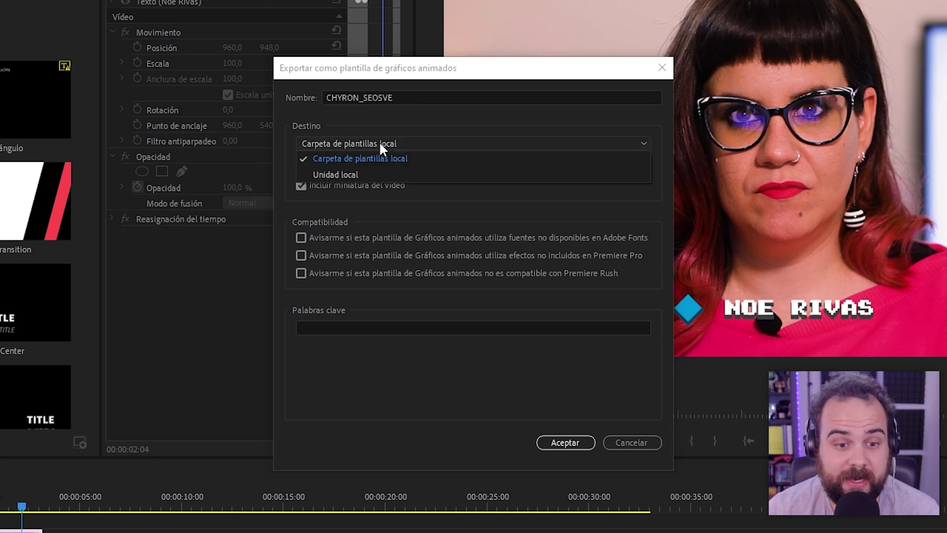
left_click(380, 144)
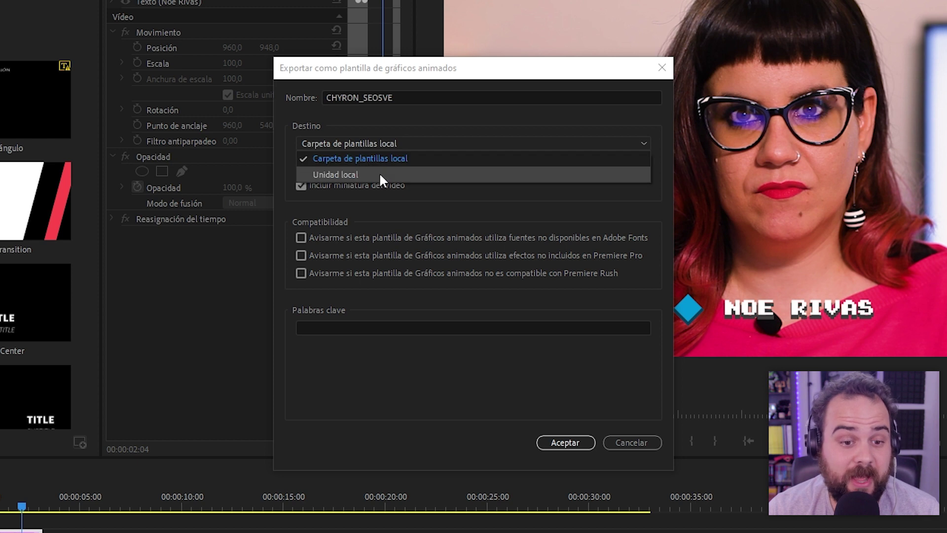
left_click(379, 173)
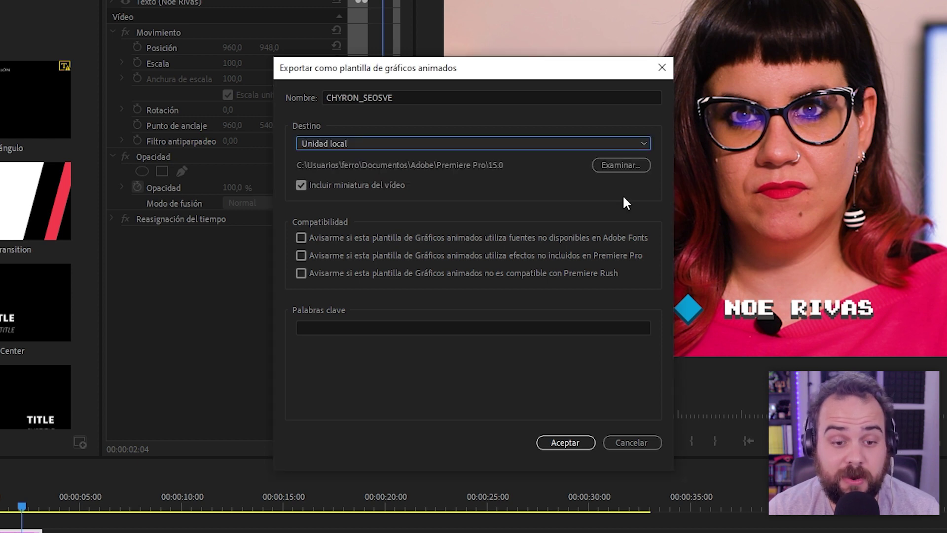
left_click(610, 167)
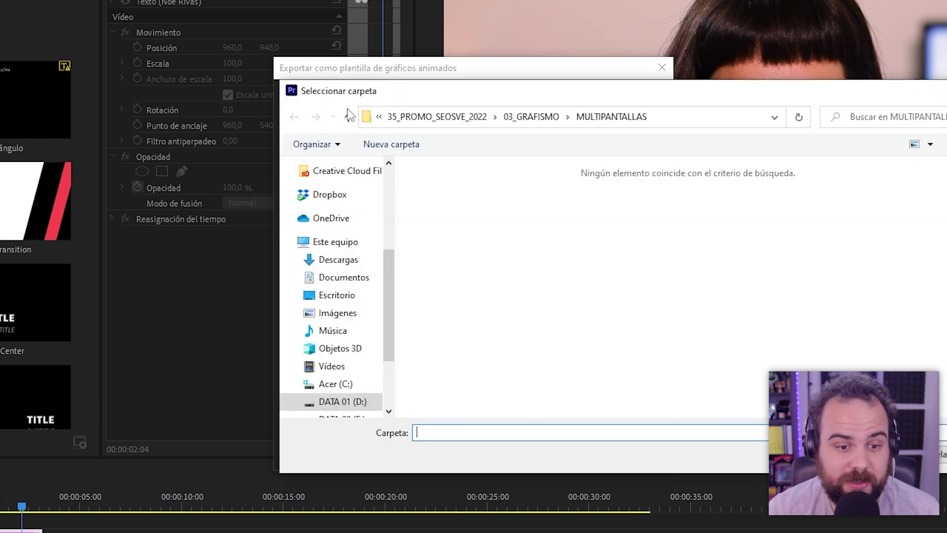
left_click_drag(597, 95, 416, 22)
left_click(745, 384)
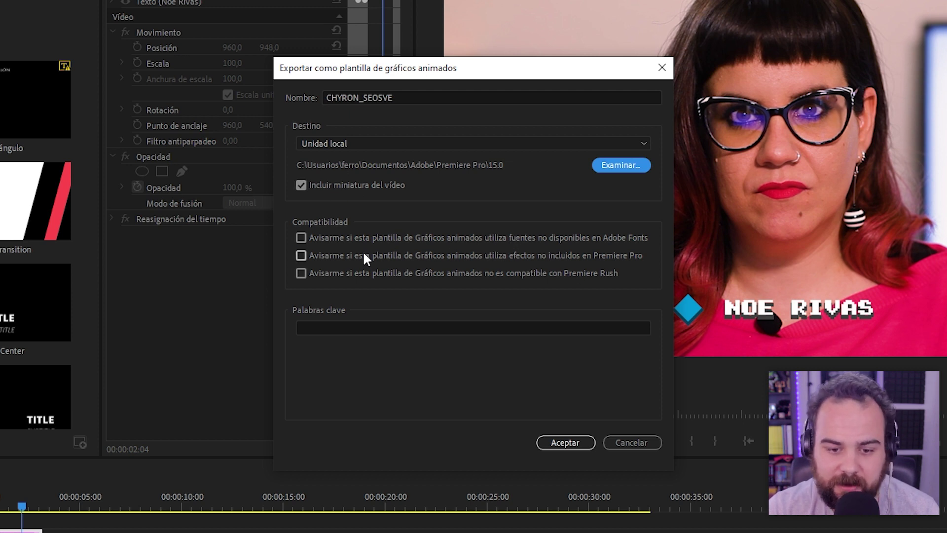
Enable compatibility warnings, add keywords chyron, nombre and rombo azul, and export past the font warning
left_click(300, 256)
left_click(301, 238)
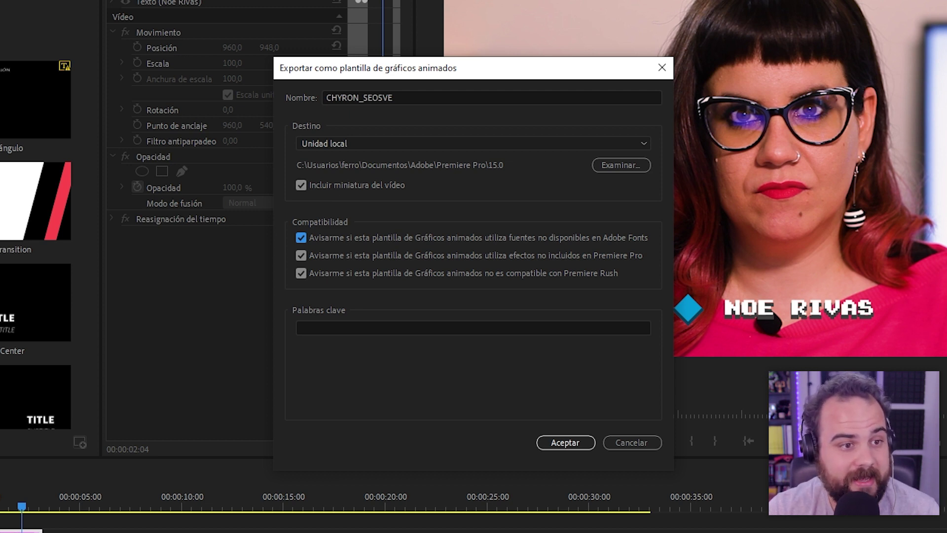
left_click(393, 329)
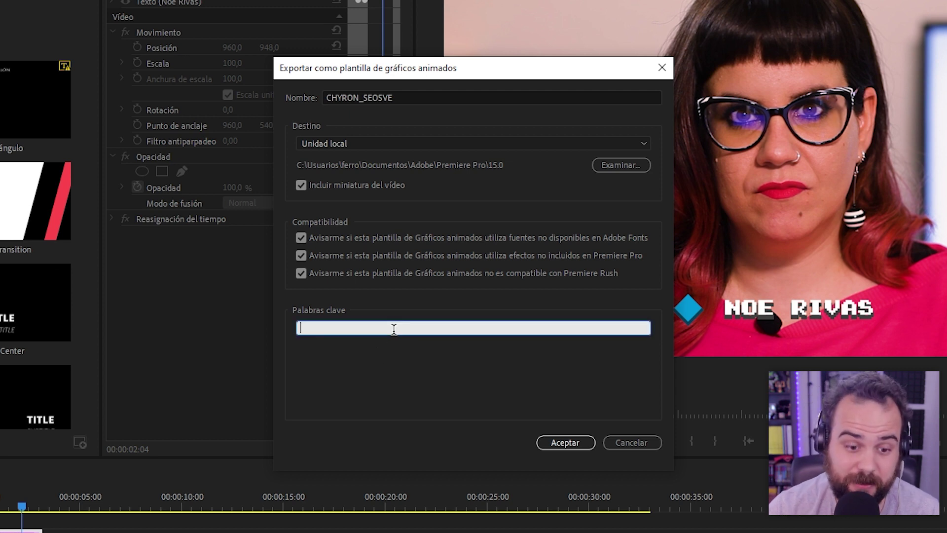
type("chyron")
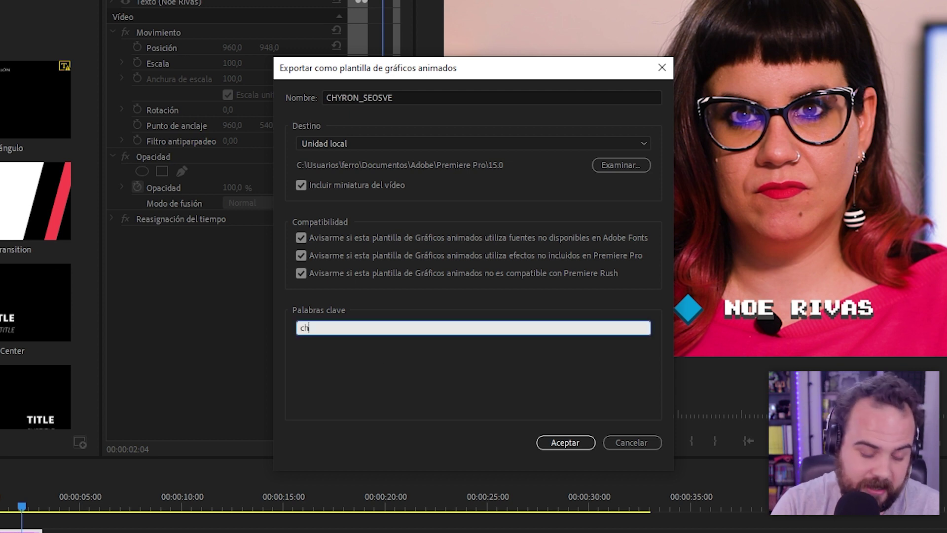
key("Return")
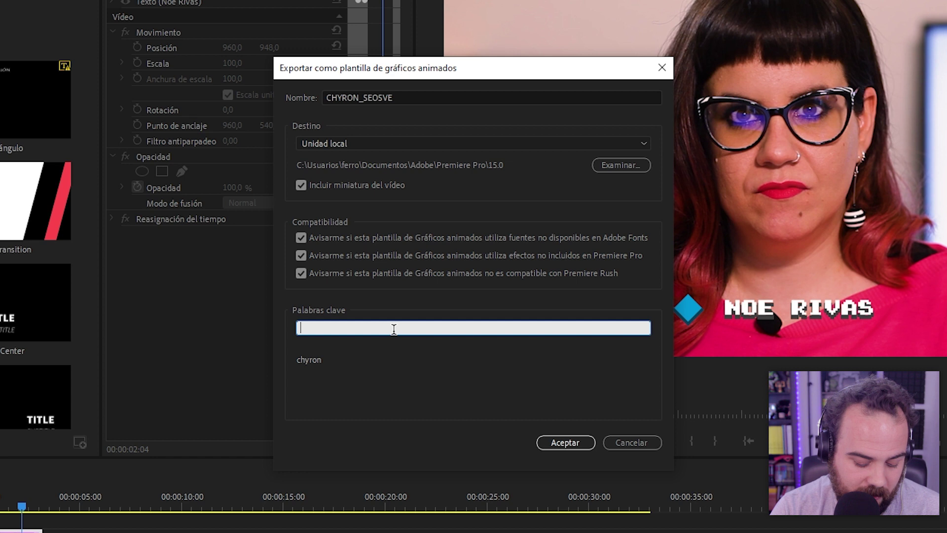
type("nombre")
key("Return")
type("rom")
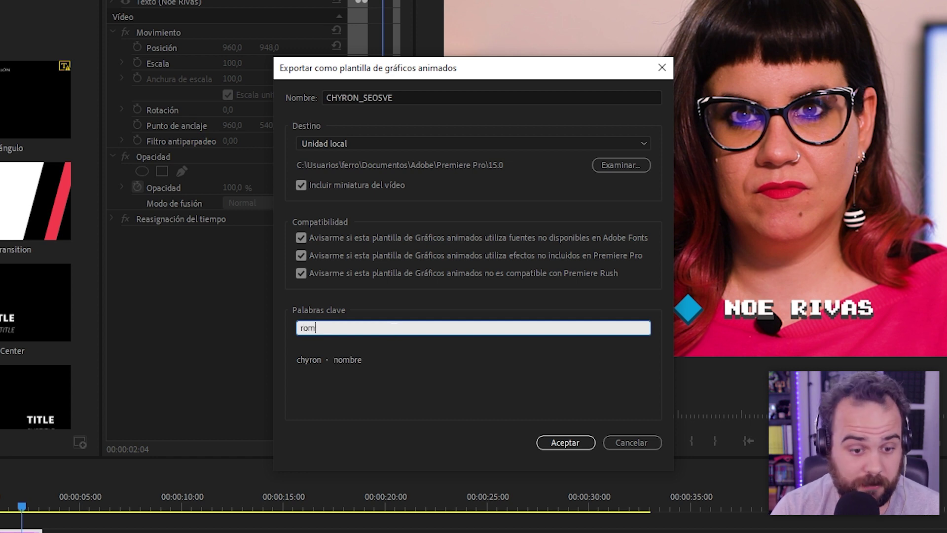
type("bo azul")
key("Return")
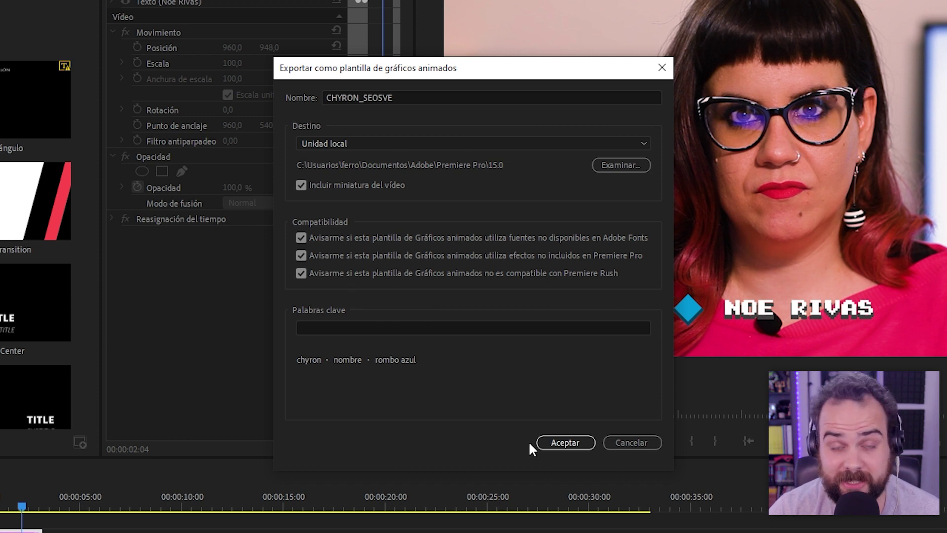
left_click(572, 443)
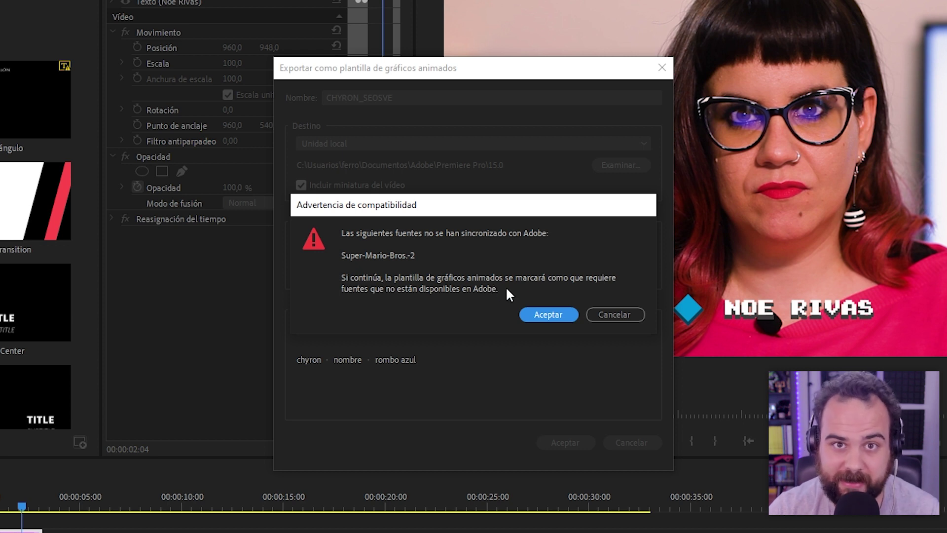
left_click(545, 314)
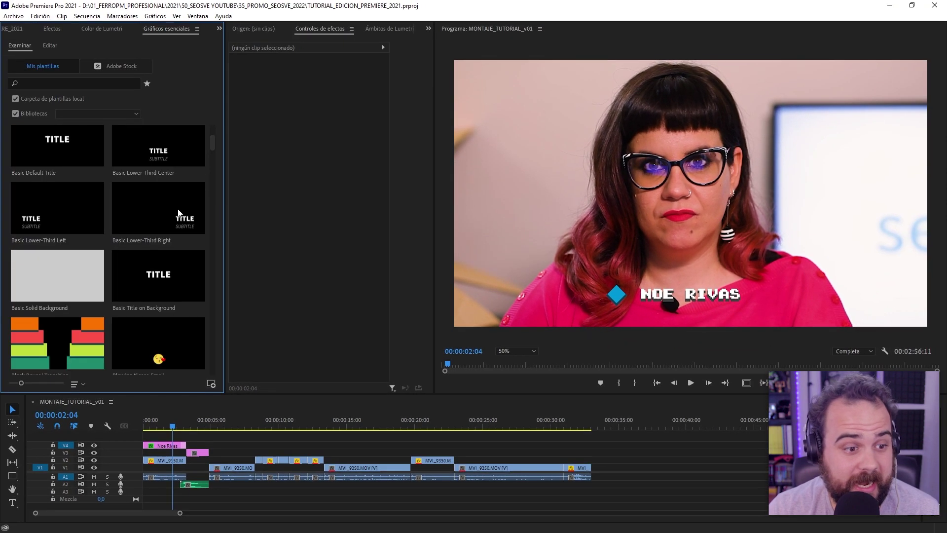
Search templates for 'rombo', star CHYRON_SEOSVE as a favourite, then filter to favourites only
scroll(177, 213, "down", 6)
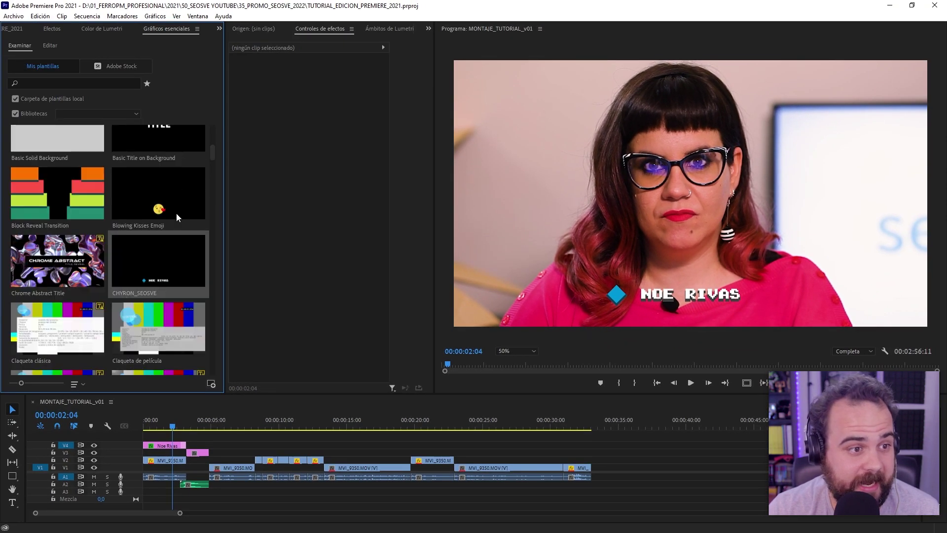
scroll(179, 180, "up", 3)
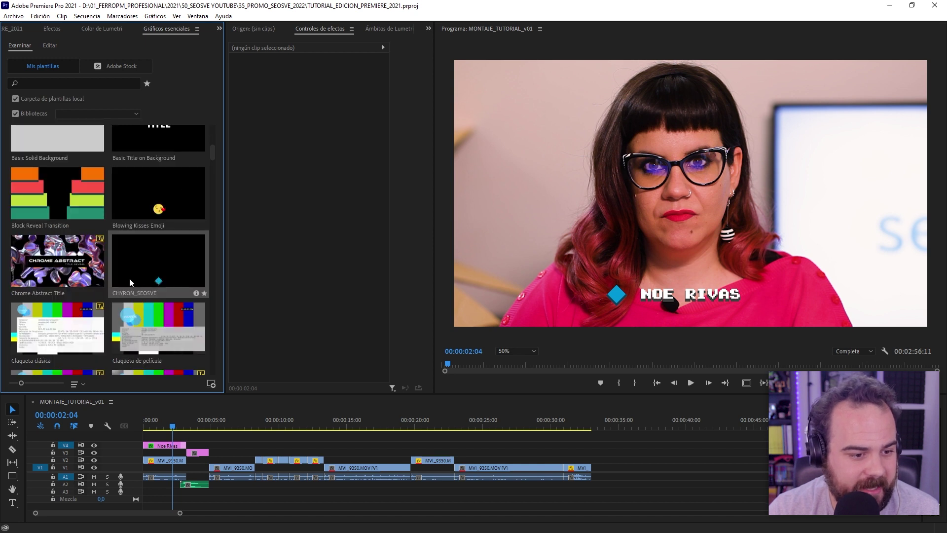
left_click(197, 293)
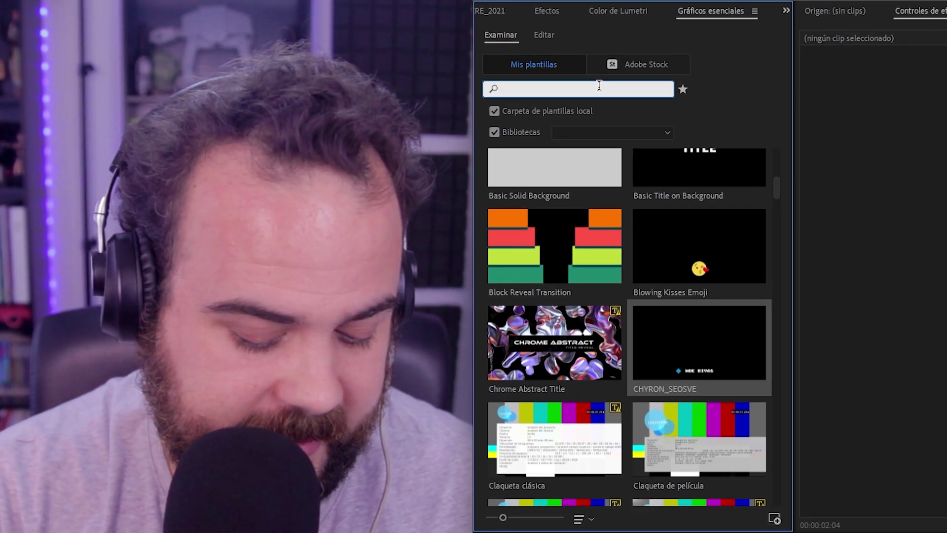
type("rombo")
key("Return")
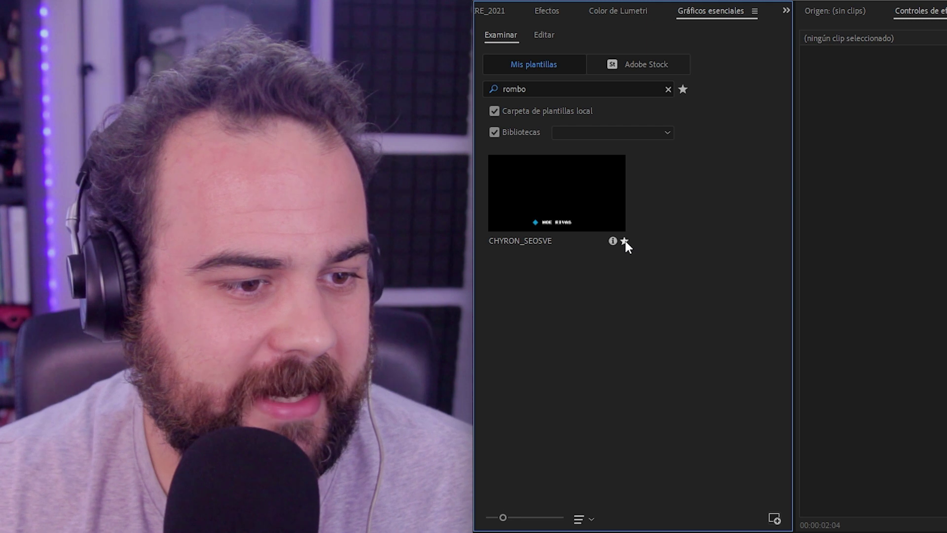
left_click(625, 241)
left_click(668, 89)
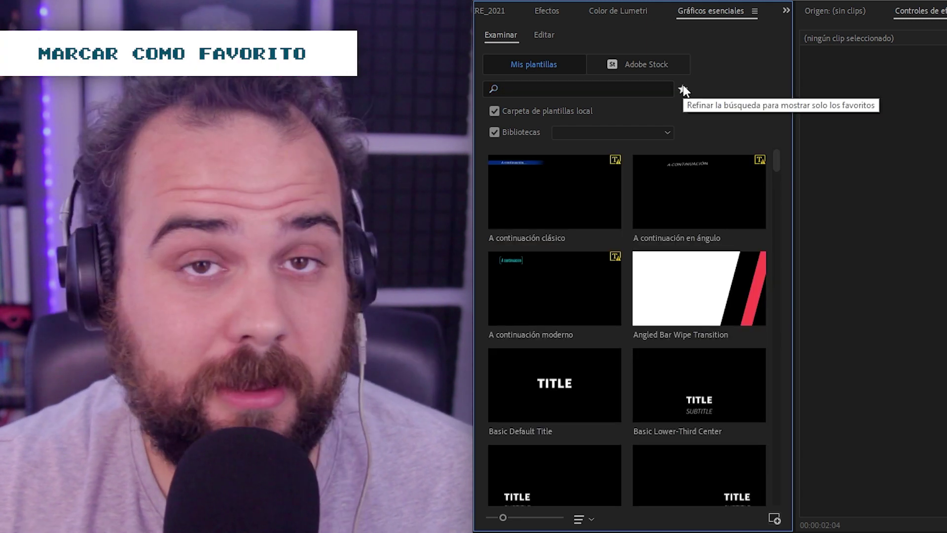
left_click(682, 89)
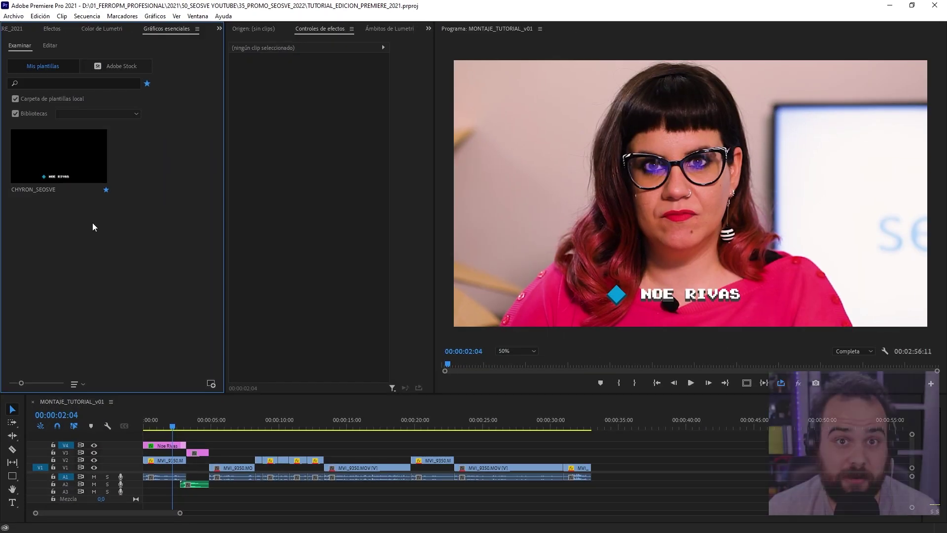
mouse_move(59, 167)
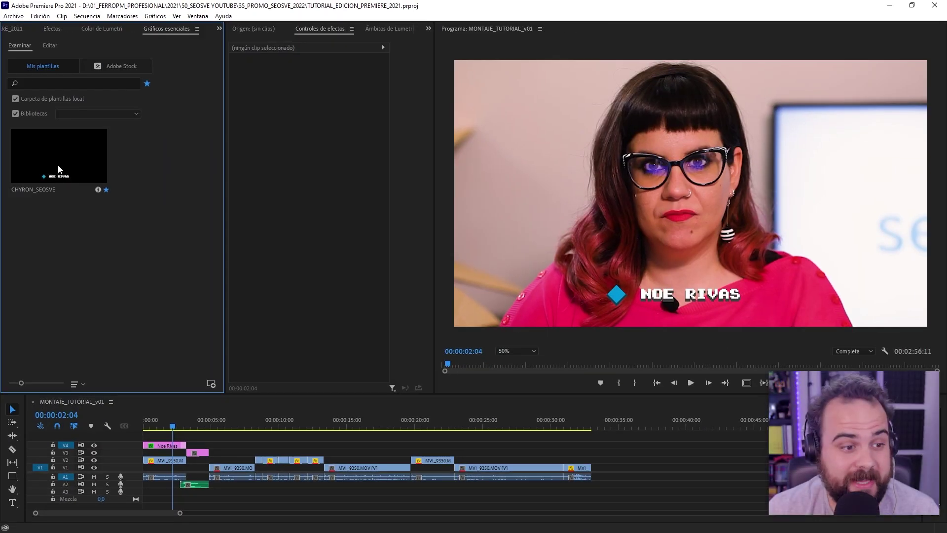
left_click_drag(57, 159, 236, 453)
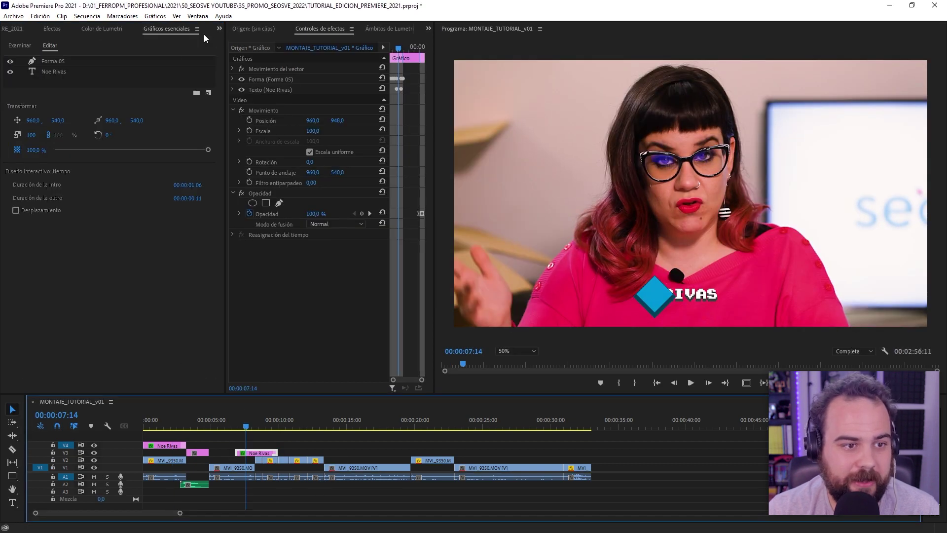
left_click(54, 72)
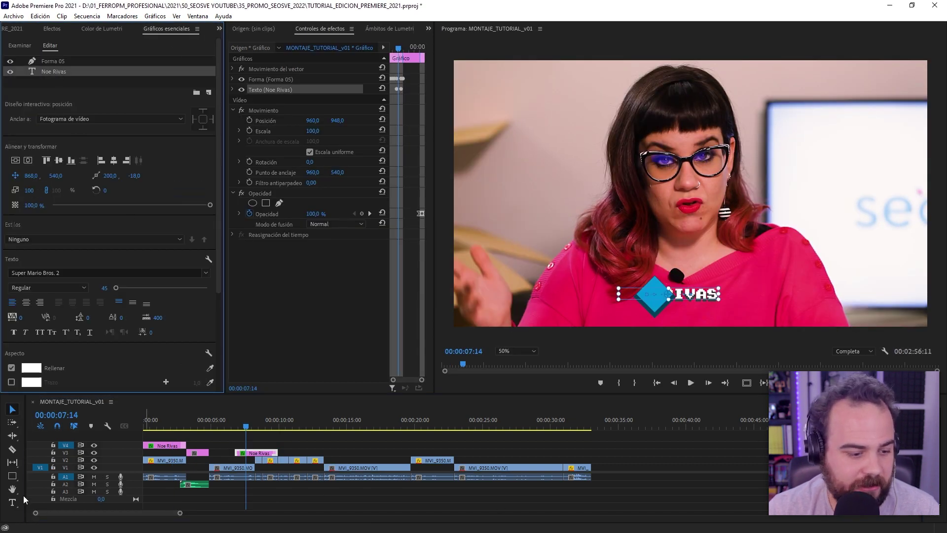
left_click(11, 505)
left_click_drag(246, 427, 263, 427)
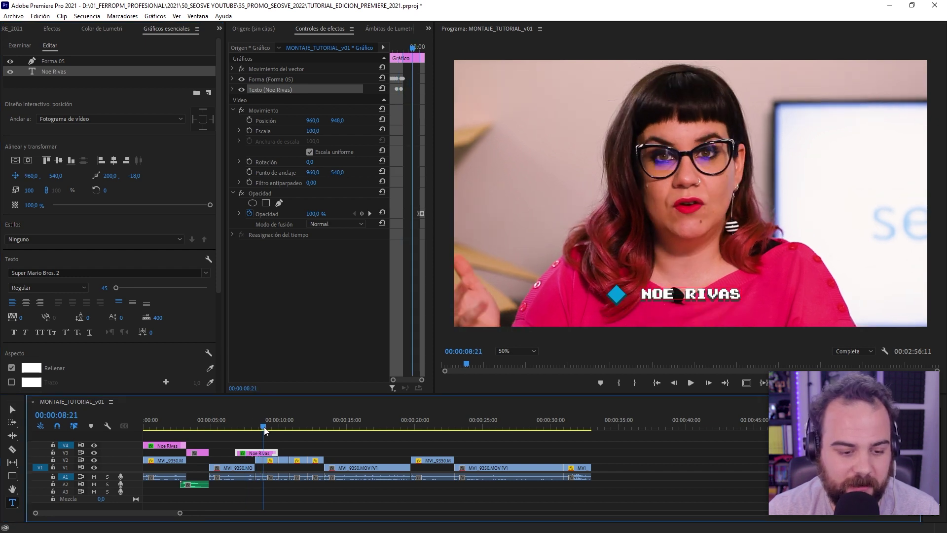
triple_click(655, 295)
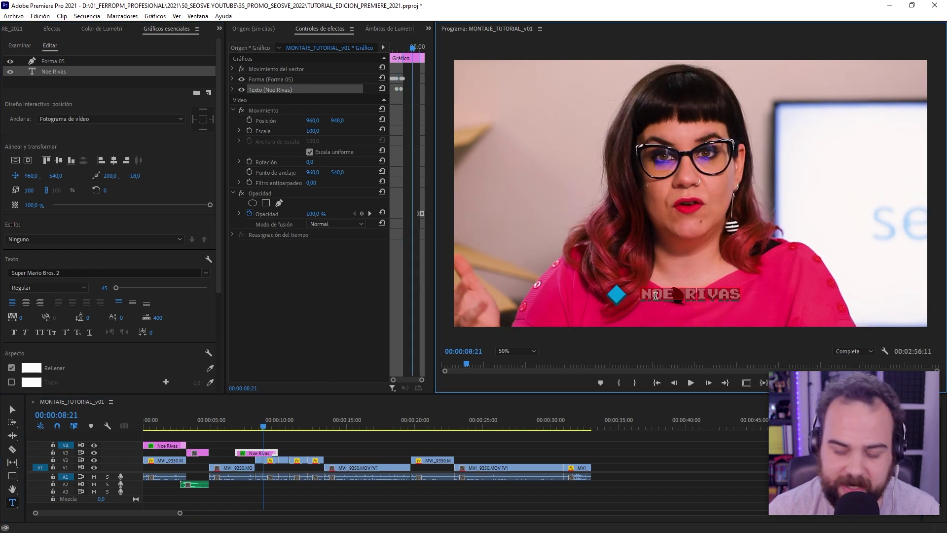
type("JEFAZA")
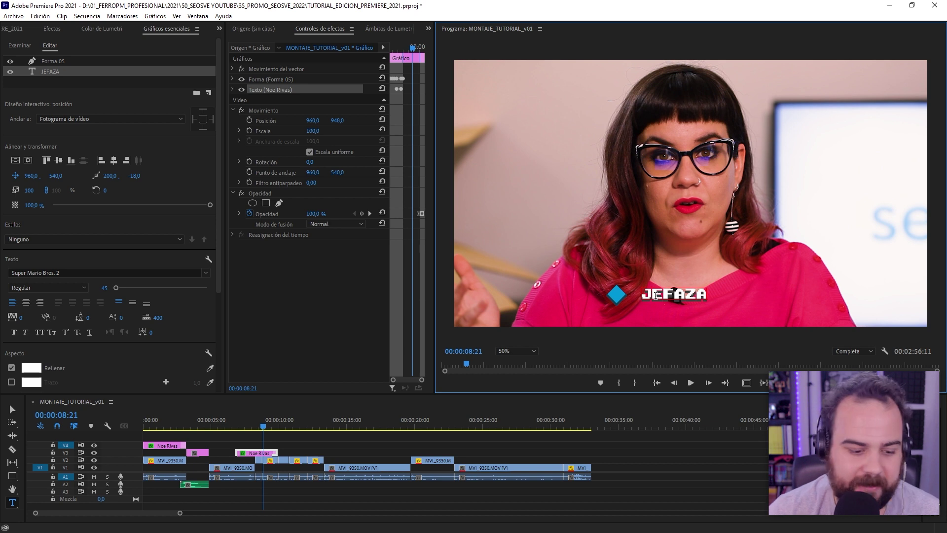
Play back the retitled JEFAZA chyron from just before it starts
left_click(246, 427)
key("space")
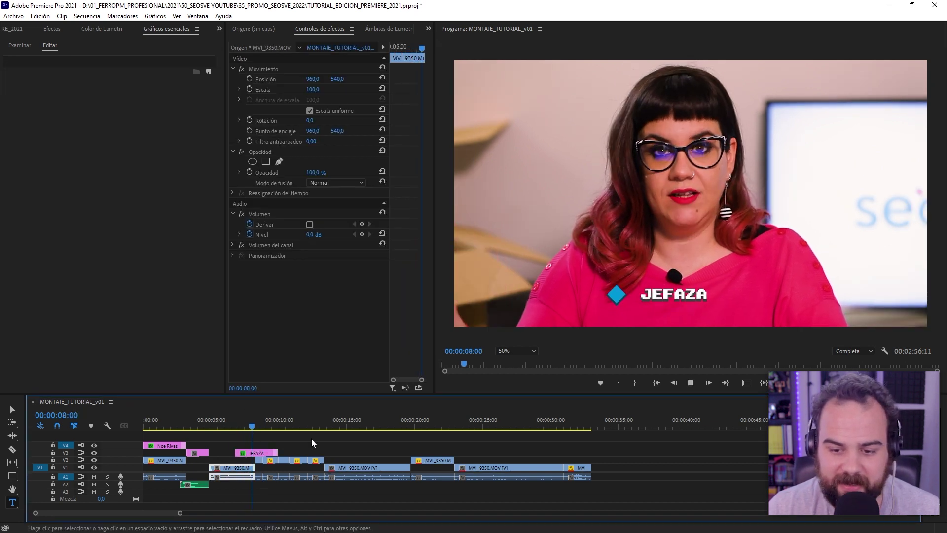
key("space")
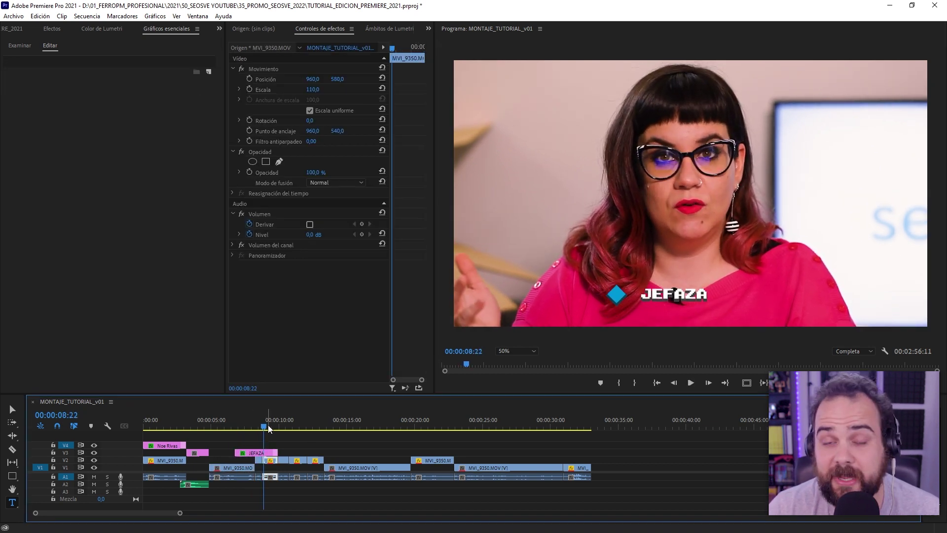
left_click(23, 44)
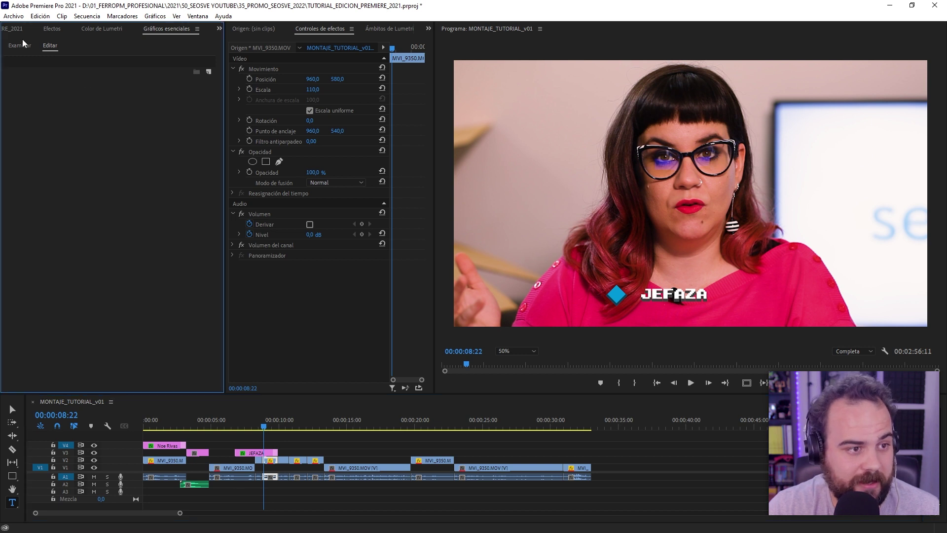
left_click(23, 45)
left_click_drag(74, 167, 324, 456)
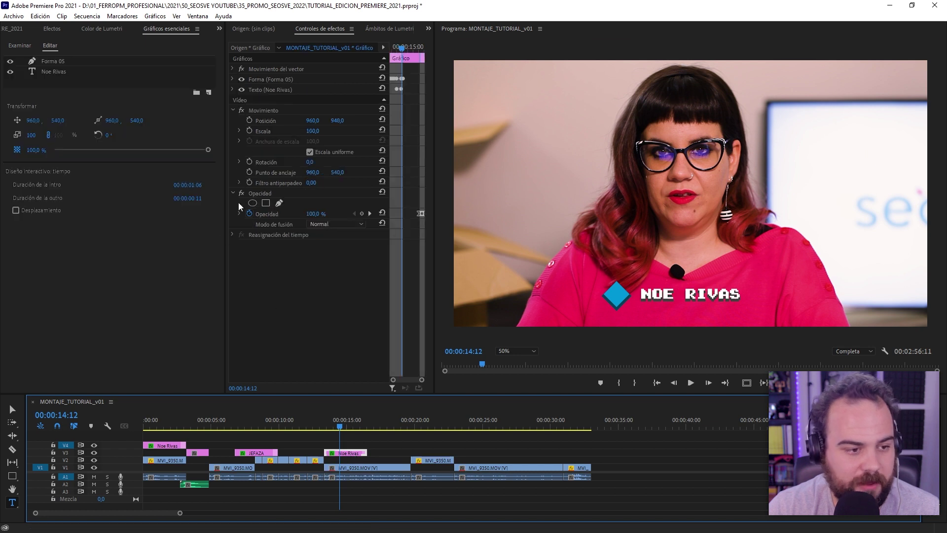
left_click(642, 292)
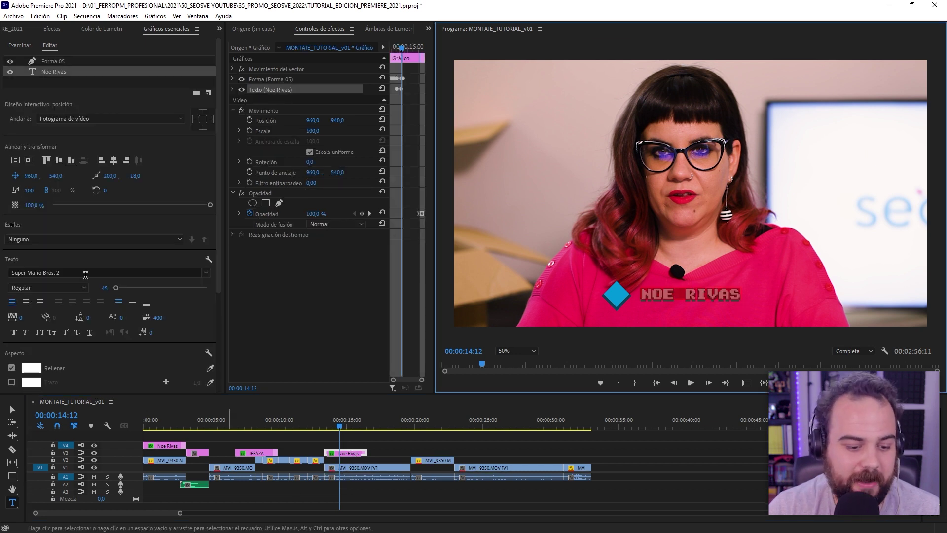
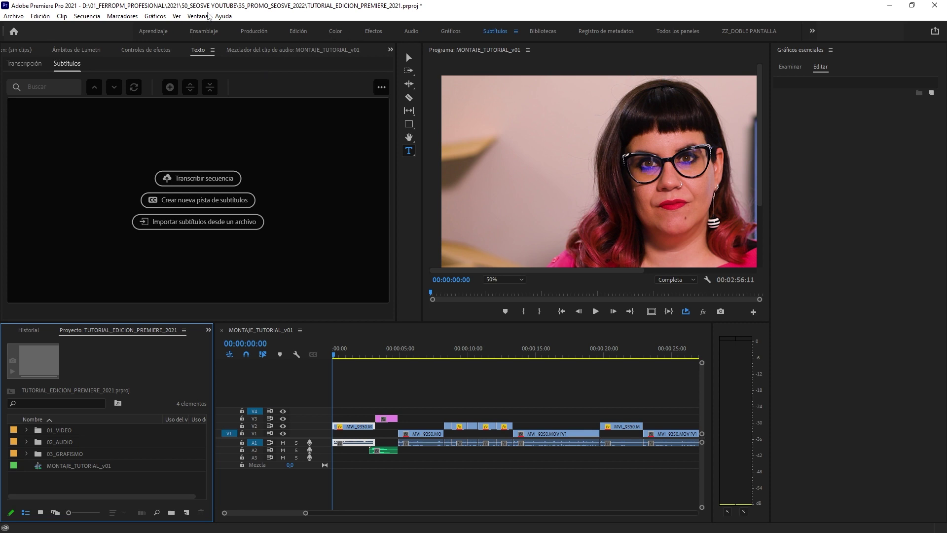
Reset the workspace to its saved layout
left_click(198, 17)
mouse_move(267, 28)
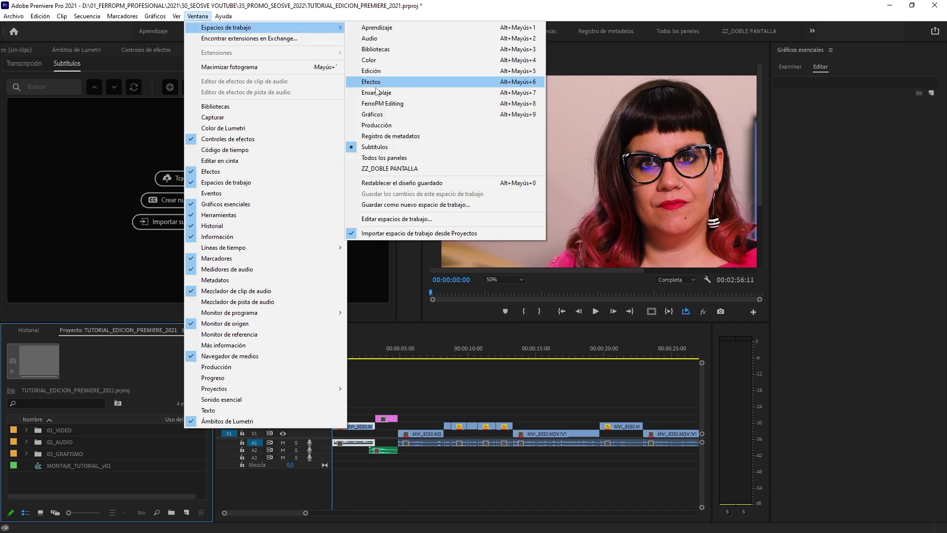
left_click(410, 183)
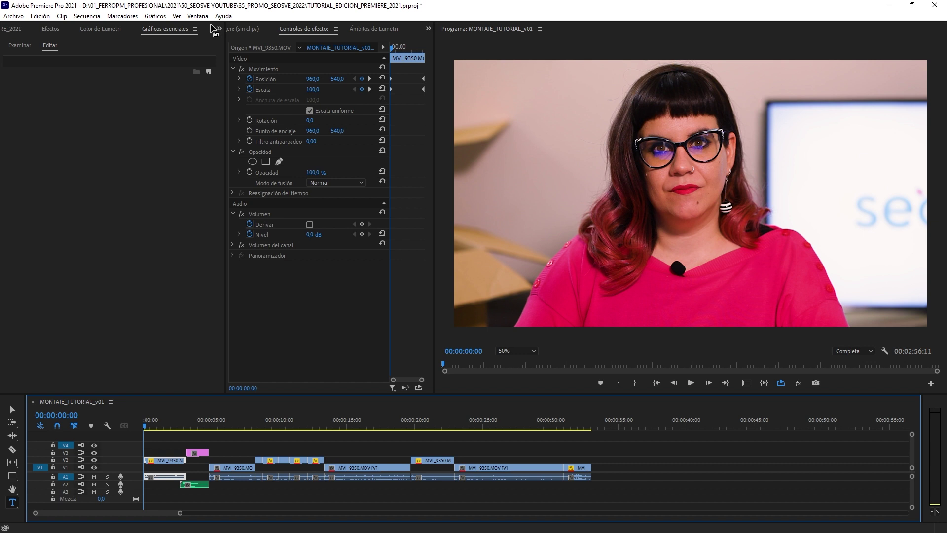
Open the Texto panel and dock it in the left panel group
left_click(197, 16)
left_click(241, 410)
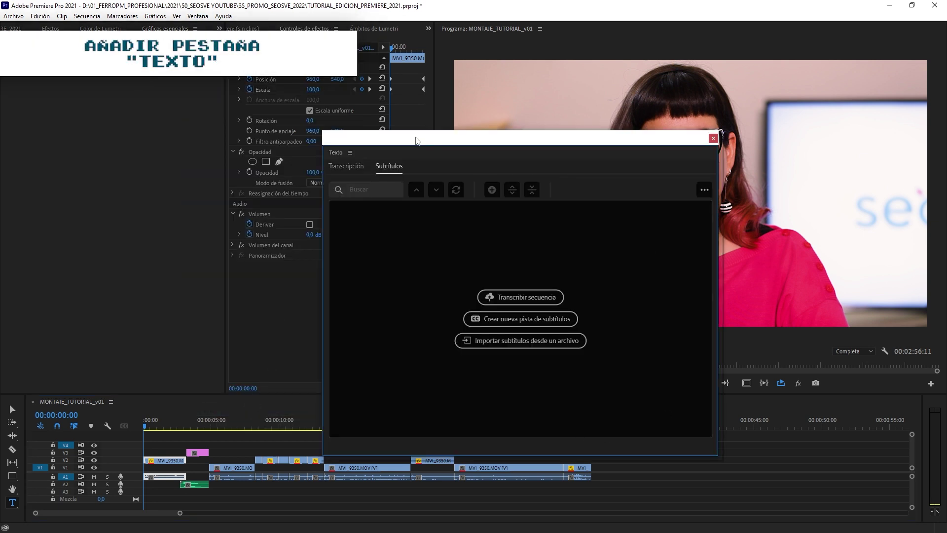
left_click_drag(333, 152, 118, 129)
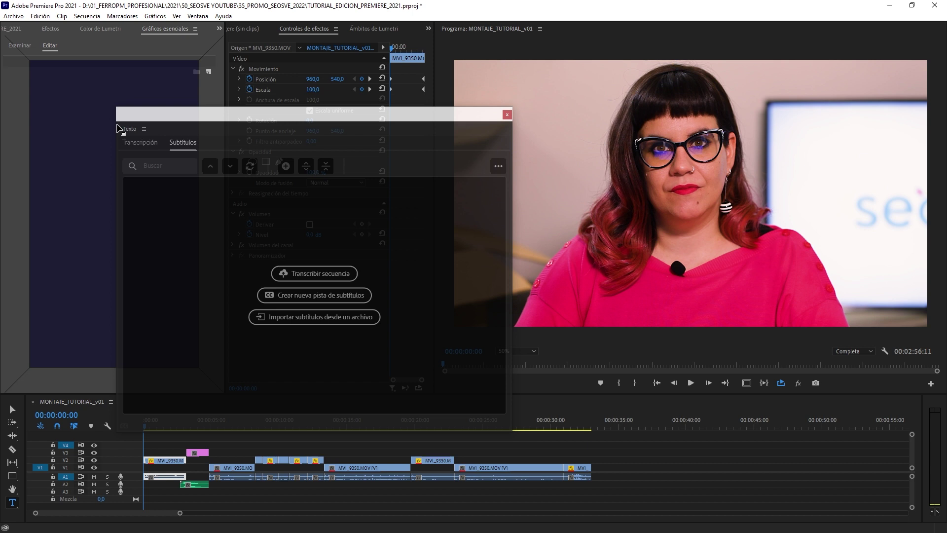
left_click_drag(118, 126, 116, 127)
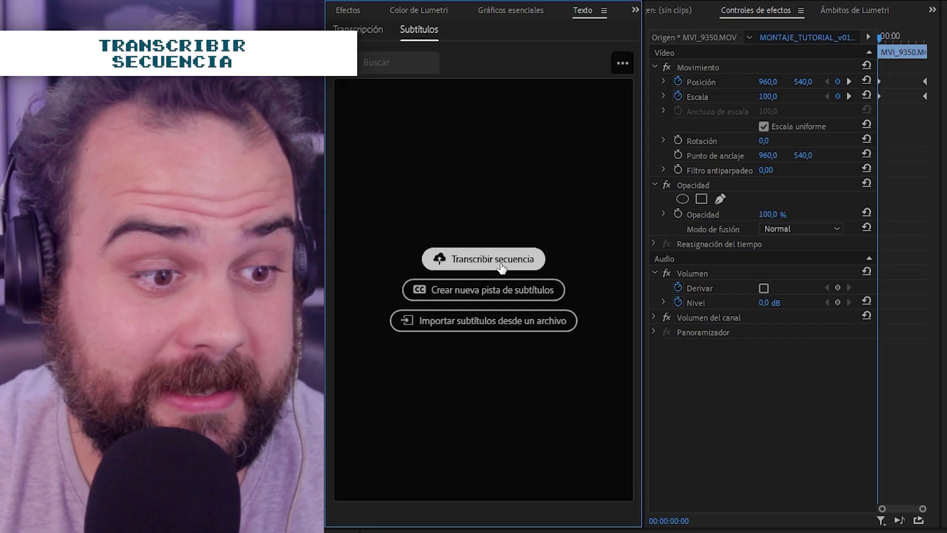
Set up sequence transcription from the Mezcla audio with Español as the language
left_click(500, 266)
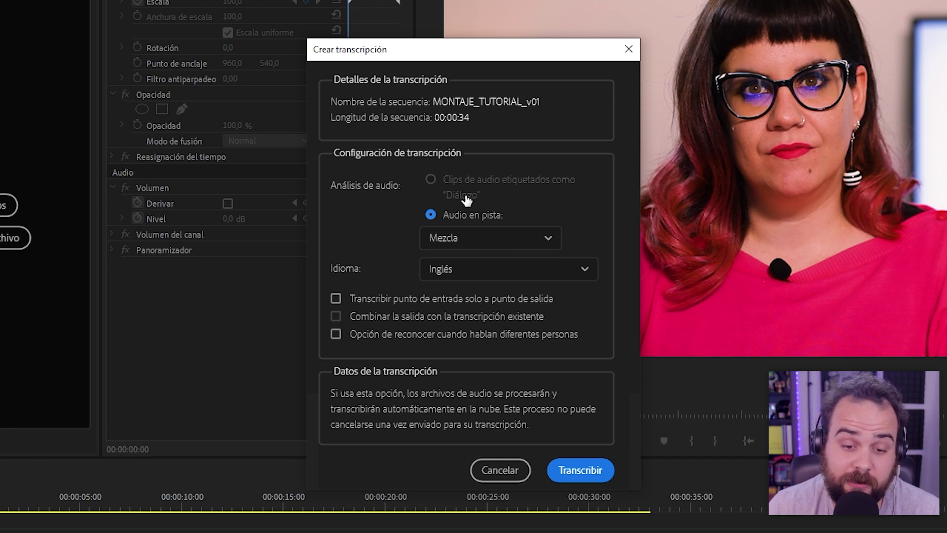
left_click(546, 239)
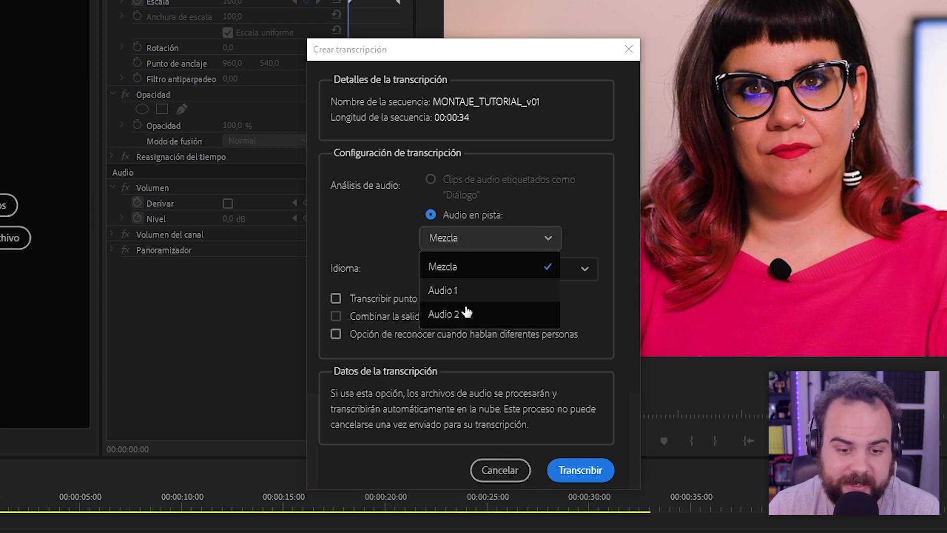
left_click(494, 263)
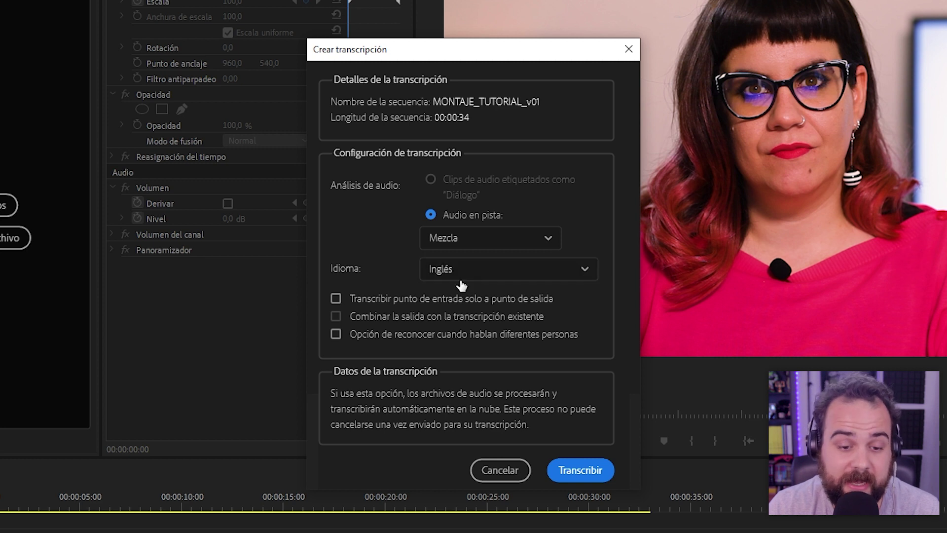
left_click(585, 271)
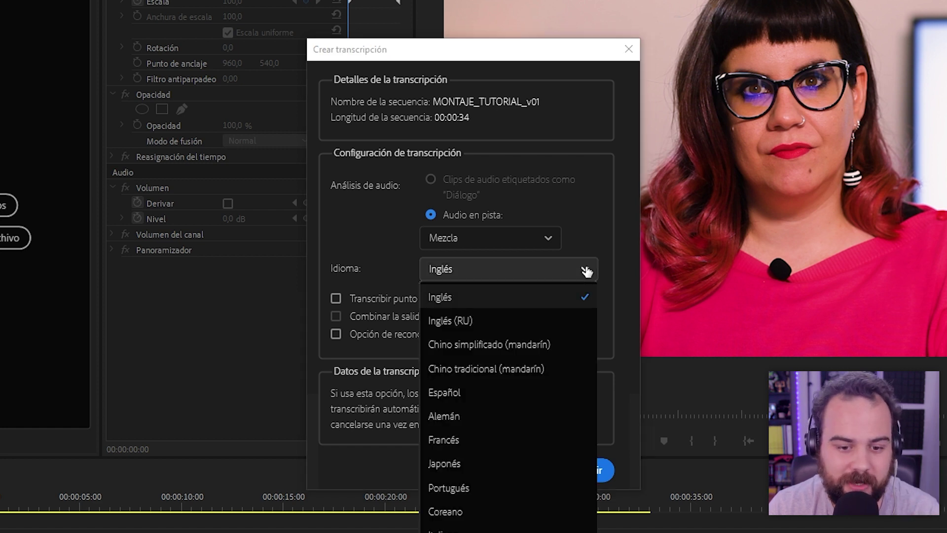
left_click(502, 393)
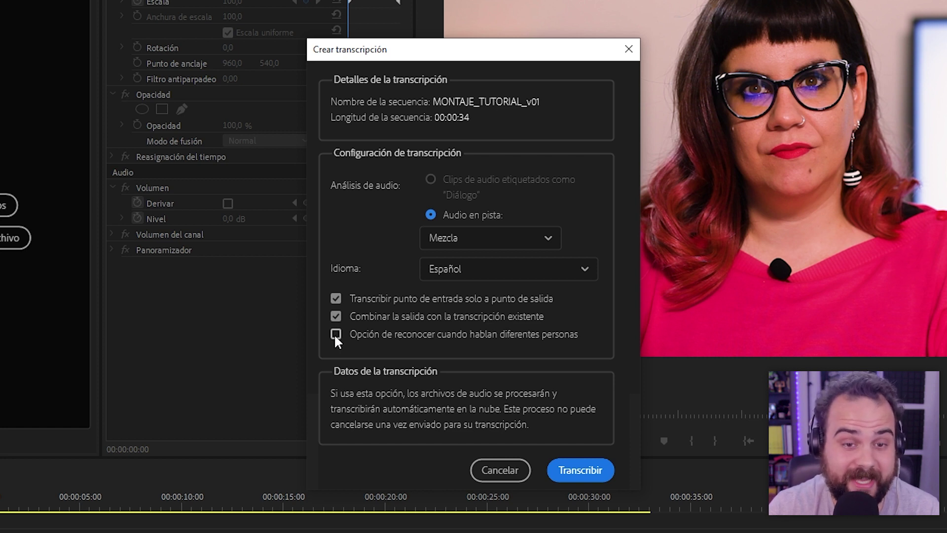
Leave speaker recognition off and launch the transcription
left_click(335, 334)
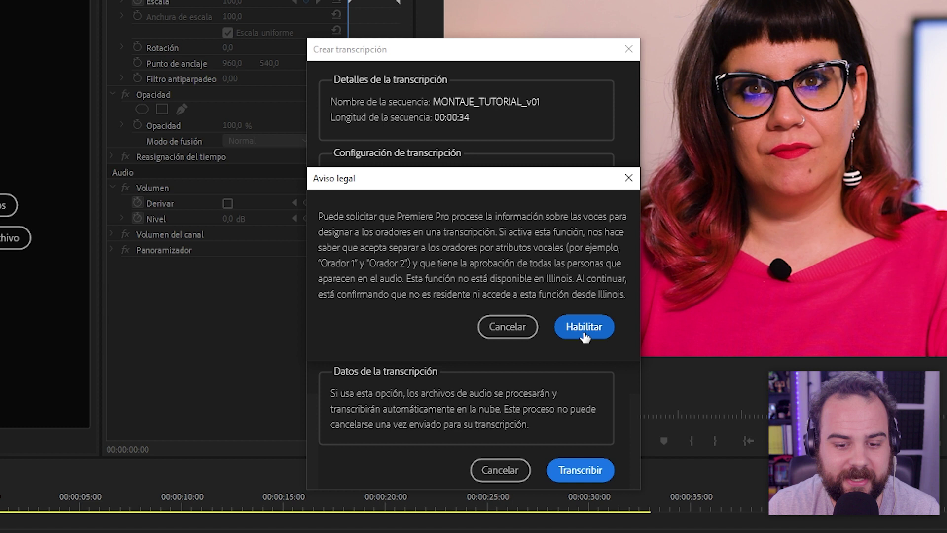
left_click(508, 326)
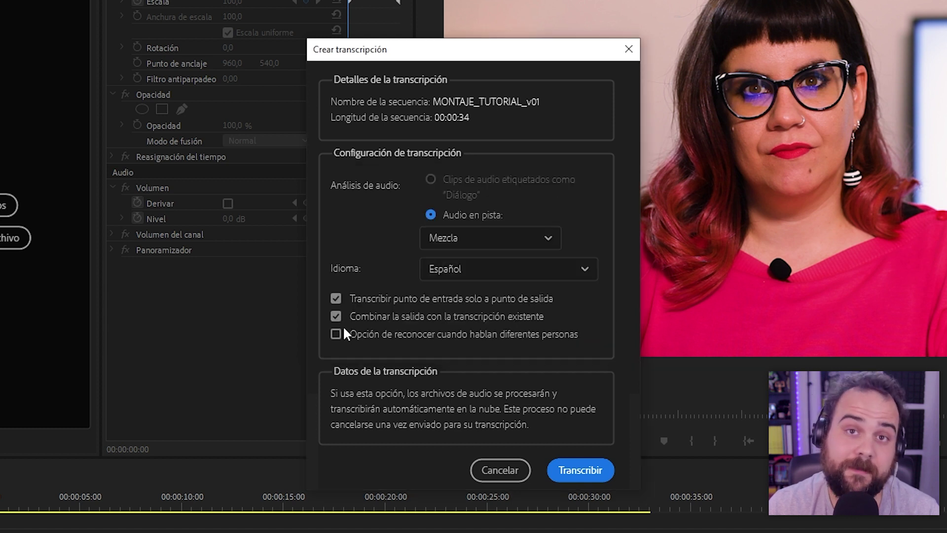
left_click(334, 333)
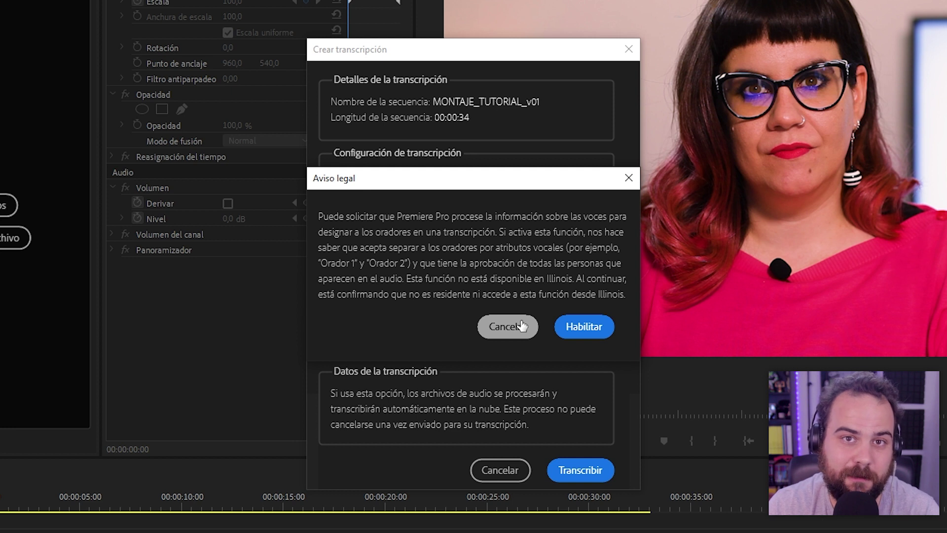
left_click(520, 326)
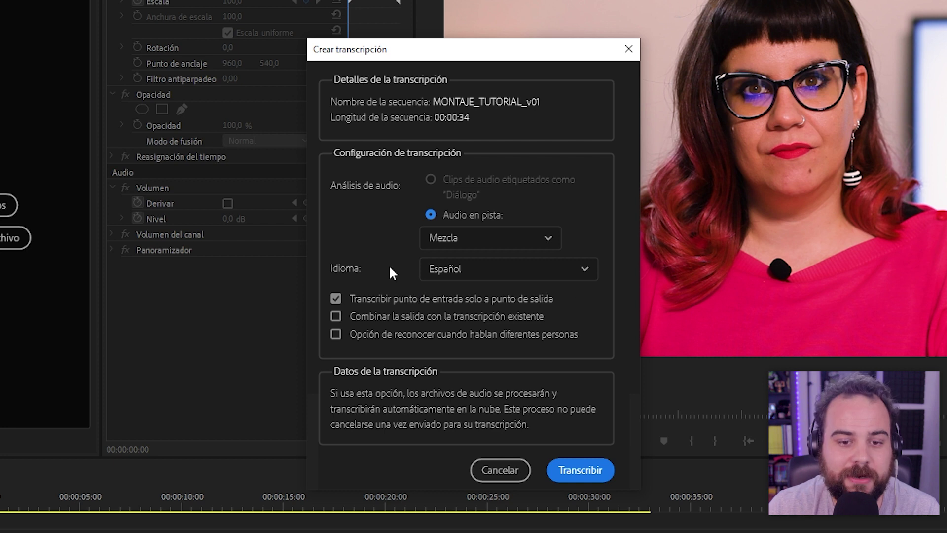
left_click(580, 469)
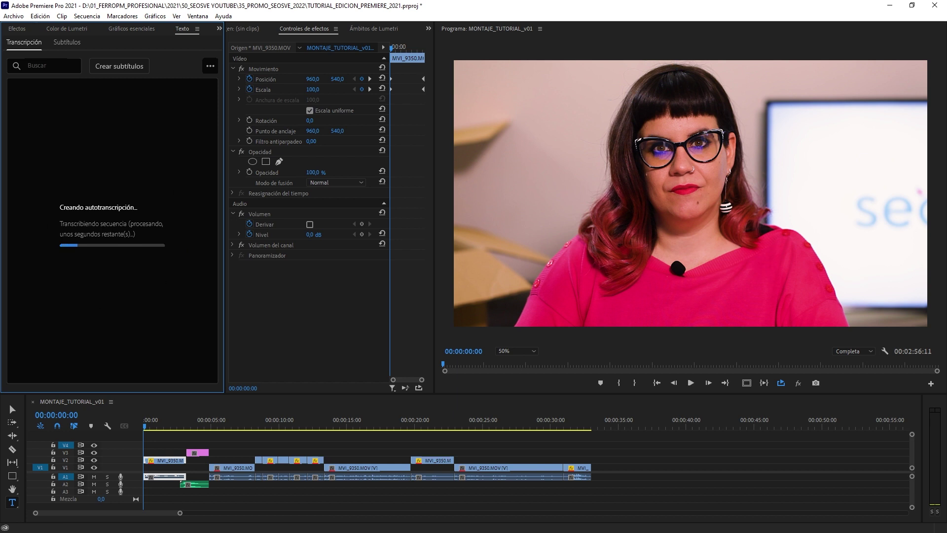
Widen the Texto panel while the Spanish transcription finishes
left_click_drag(225, 157, 301, 177)
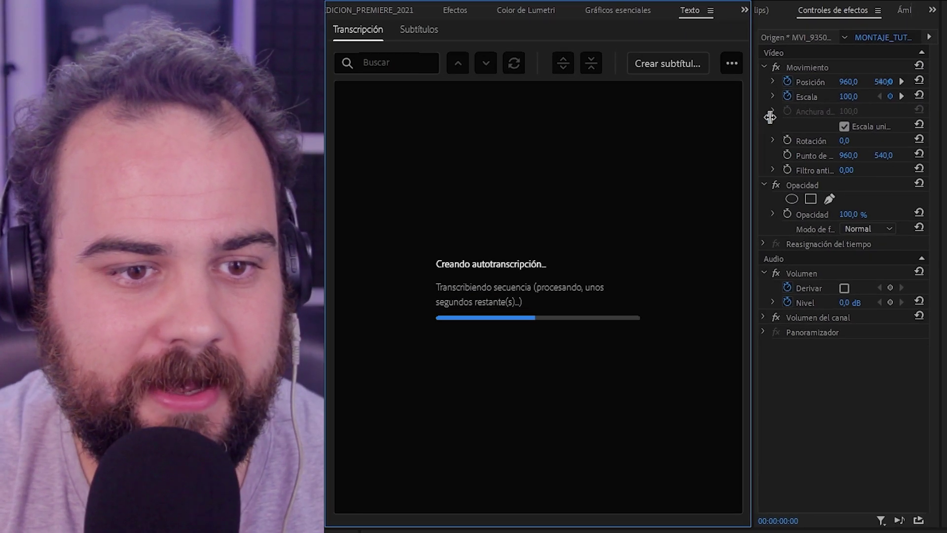
left_click_drag(770, 117, 774, 118)
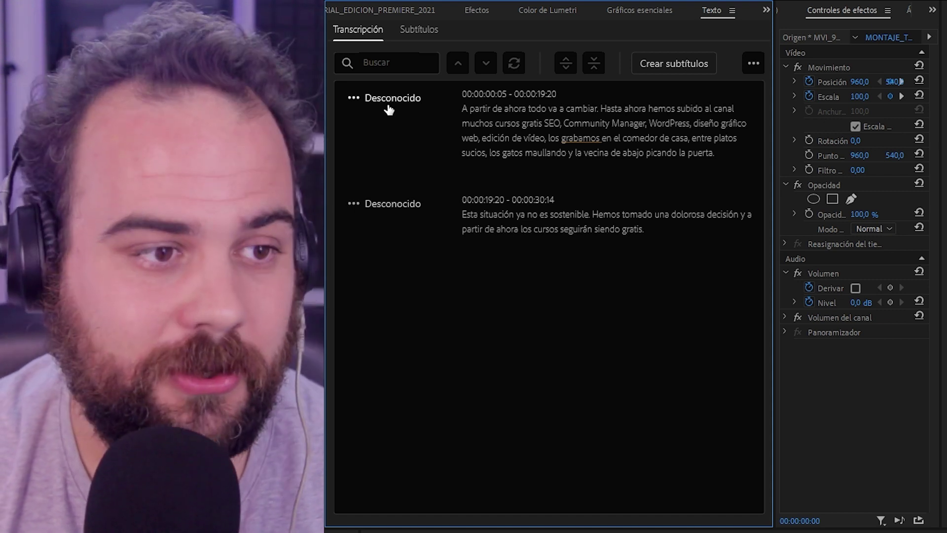
Check the transcript against the video by jumping to words like ahora, grabamos and de
left_click(513, 106)
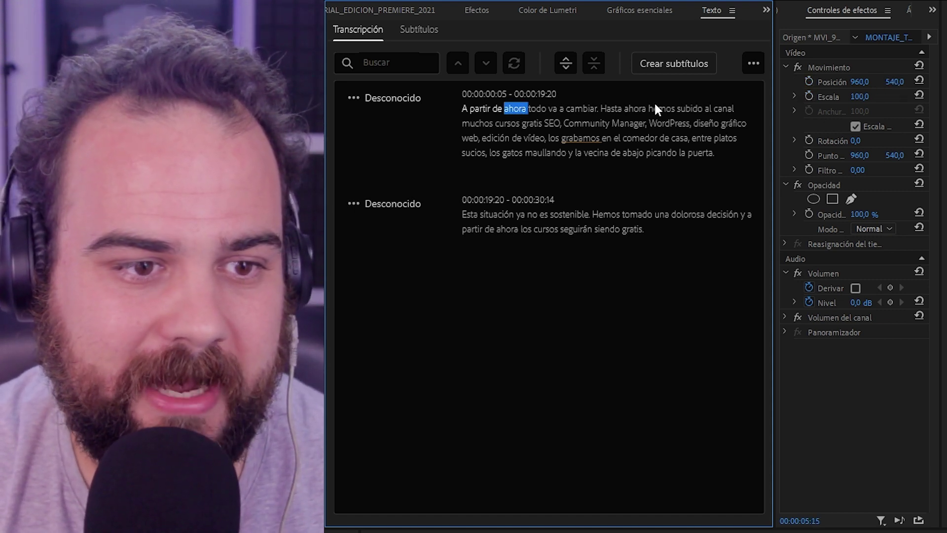
left_click(654, 103)
left_click(582, 138)
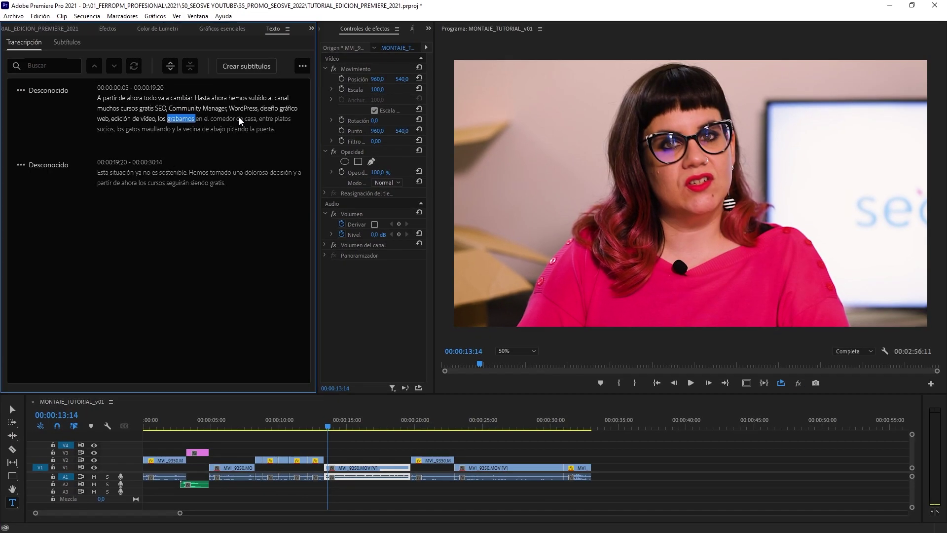
left_click(412, 127)
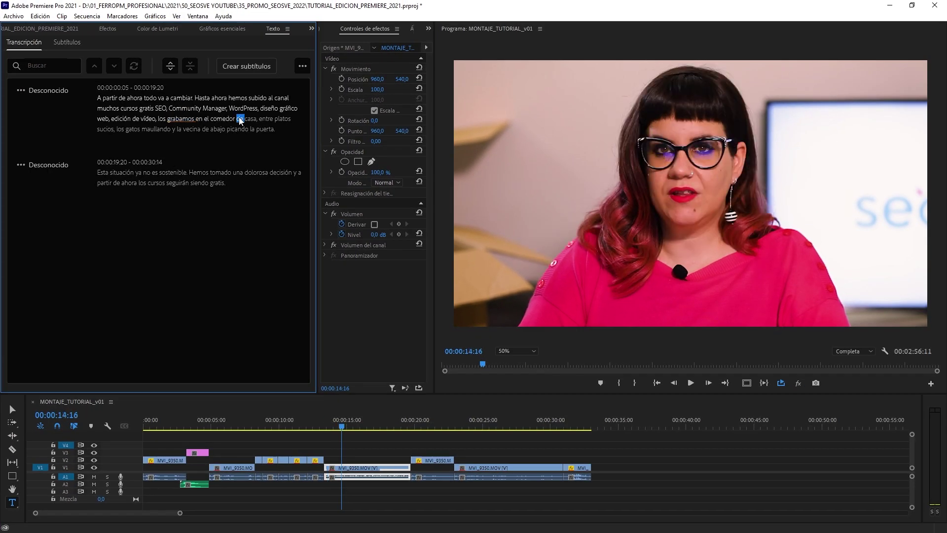
left_click(174, 174)
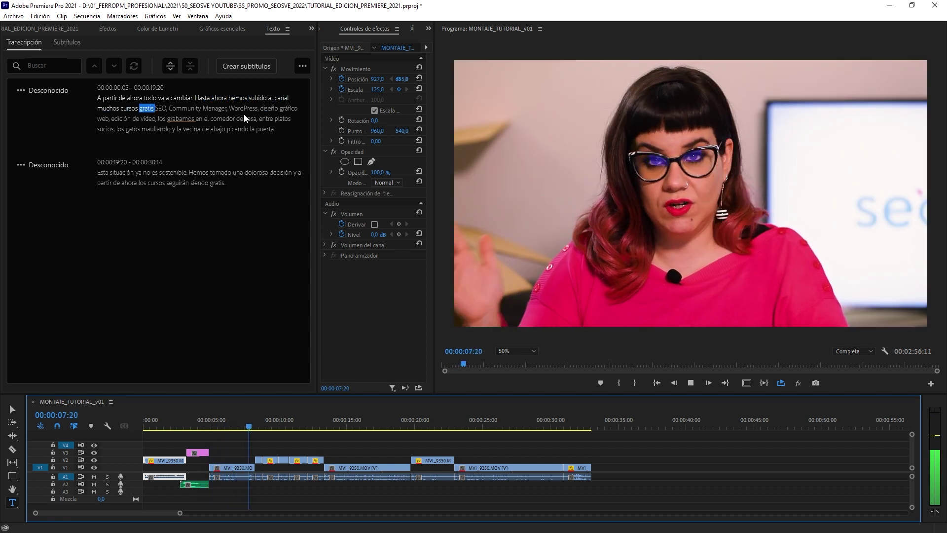
key("space")
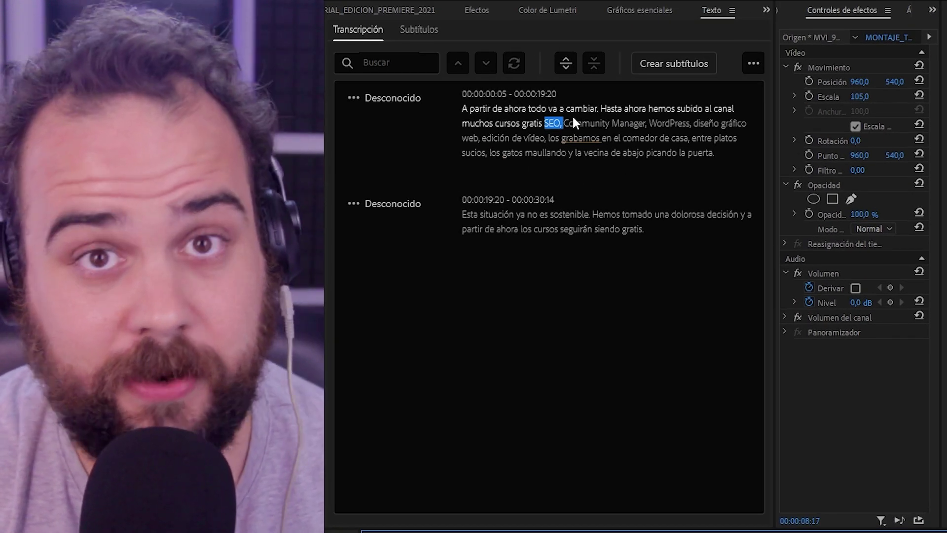
Edit the first transcript paragraph and bring up its Desconocido speaker options
double_click(574, 120)
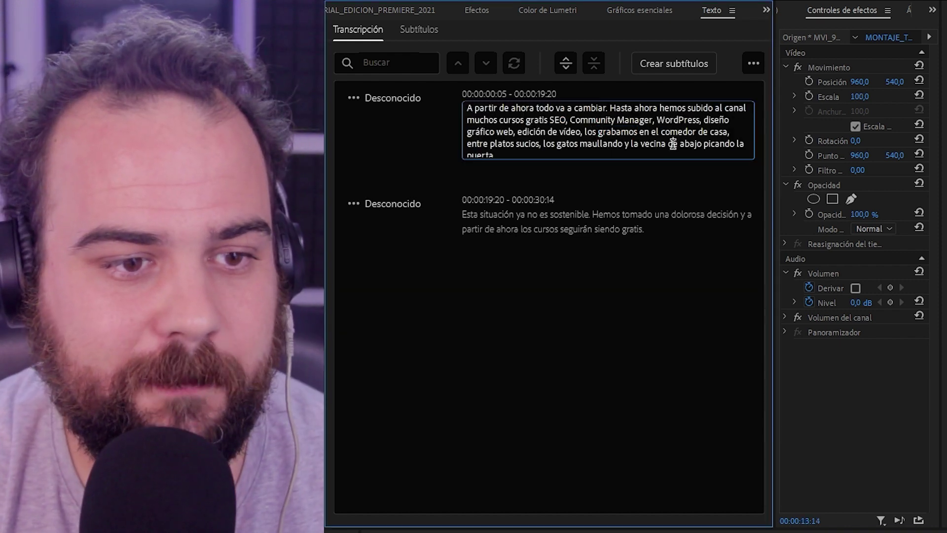
left_click(516, 155)
left_click(434, 119)
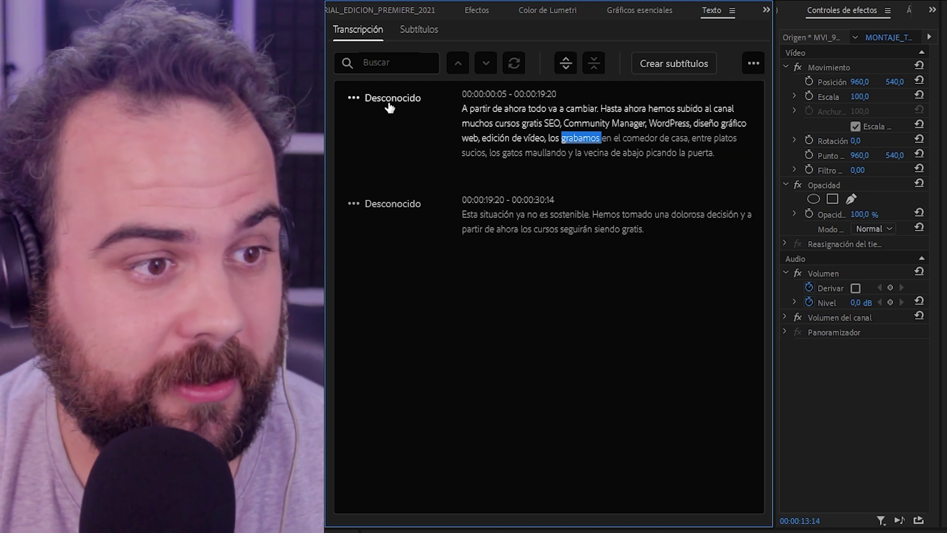
left_click(390, 101)
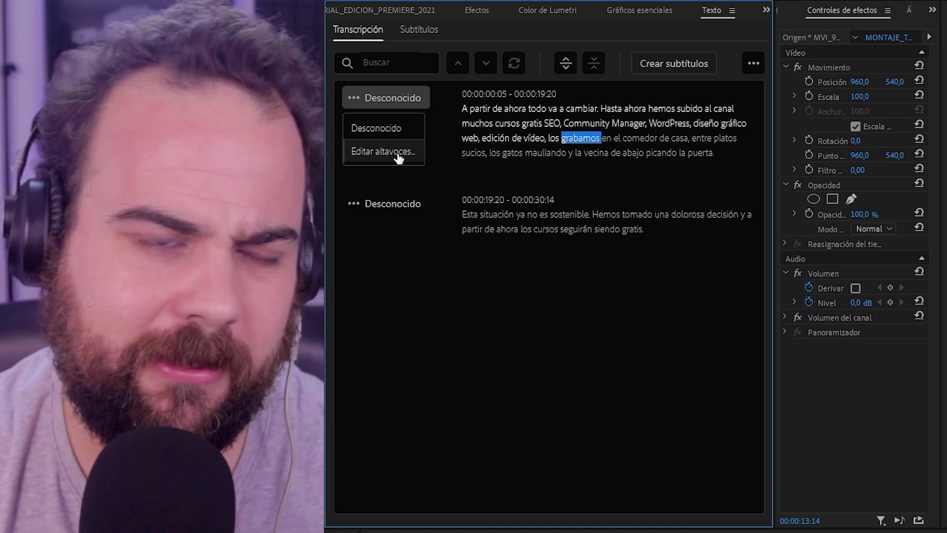
Rename the Desconocido speaker to the presenter's name and save the change
left_click(397, 152)
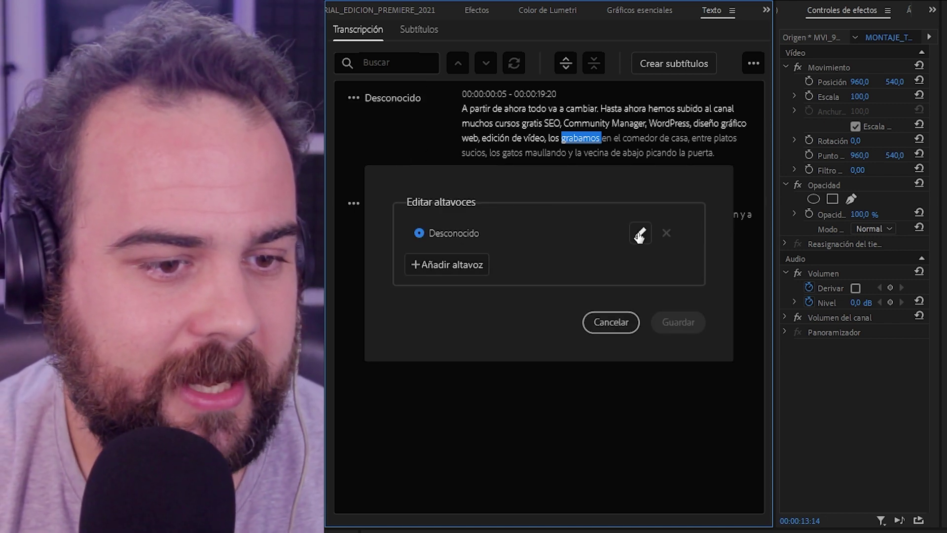
left_click(638, 235)
double_click(567, 235)
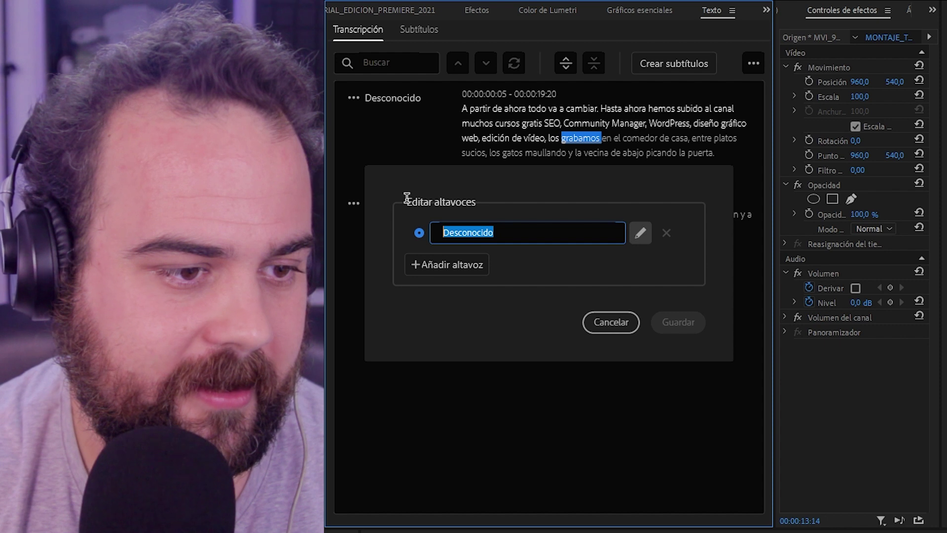
type("Noe")
key("Return")
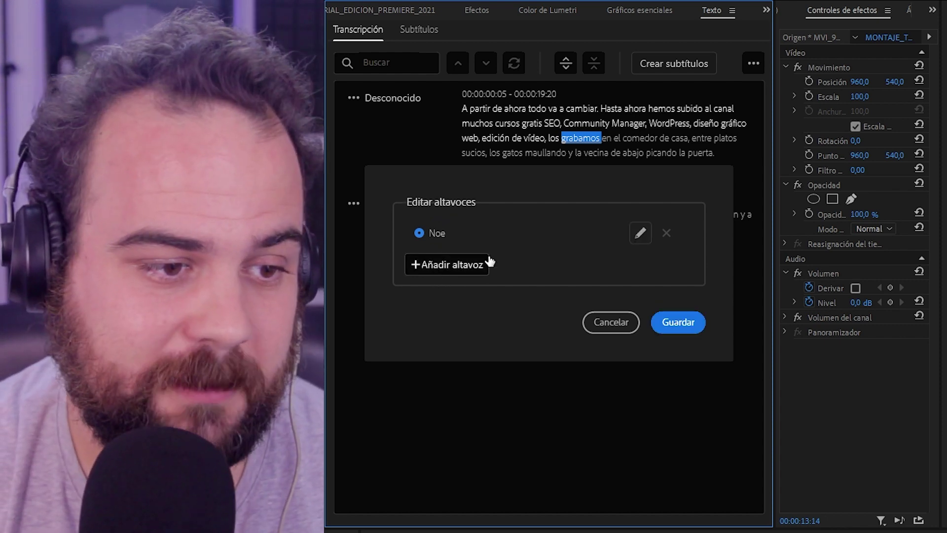
left_click(675, 322)
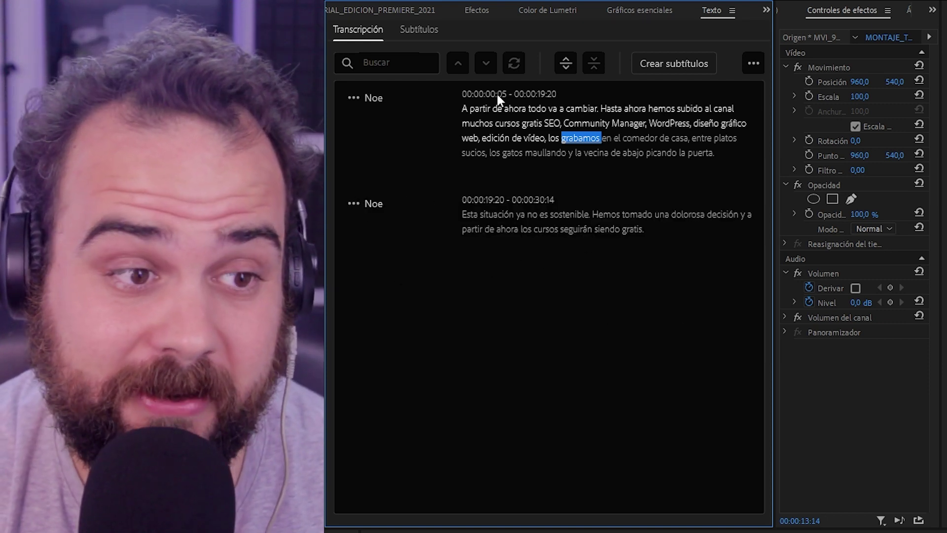
Search the transcript for 'dolorosa', replace it with 'espinosa', then undo the replacement
left_click(464, 108)
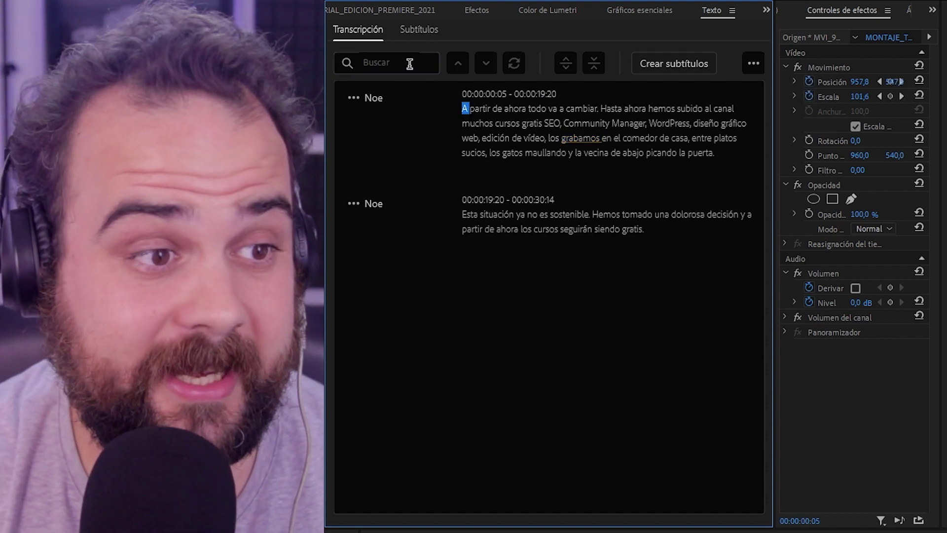
left_click(407, 62)
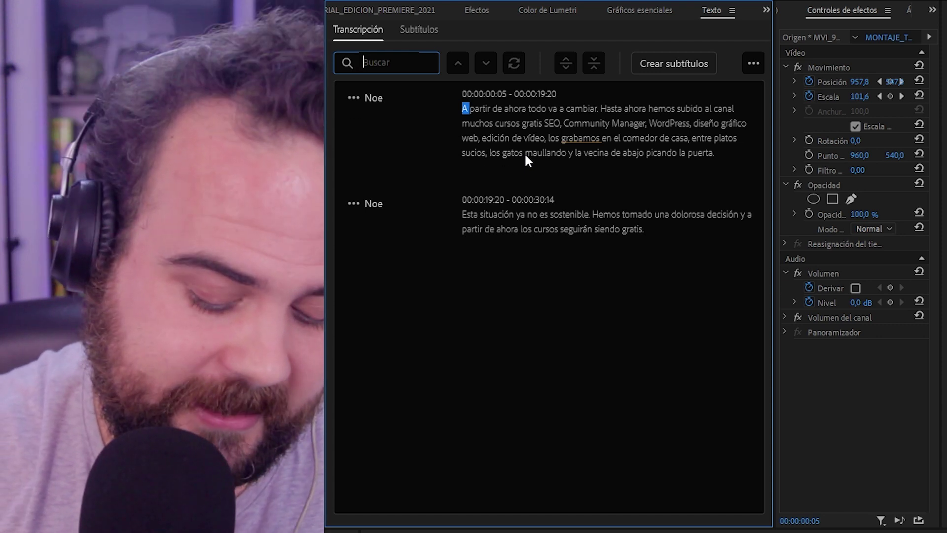
type("dolorosa")
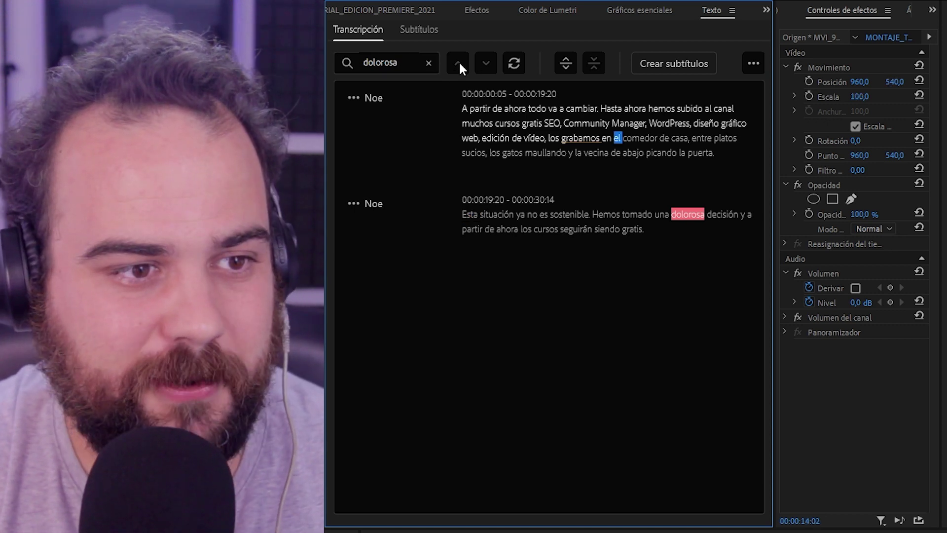
left_click(514, 64)
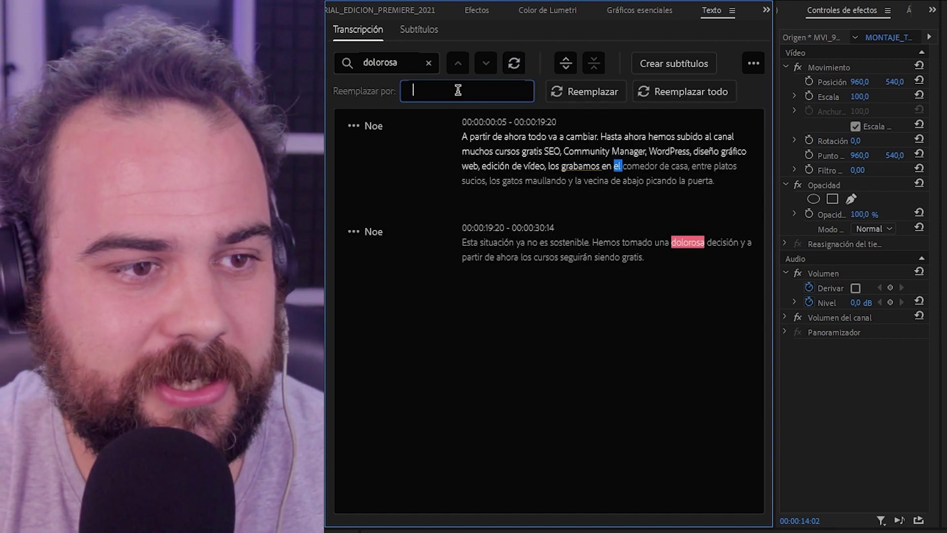
type("esp")
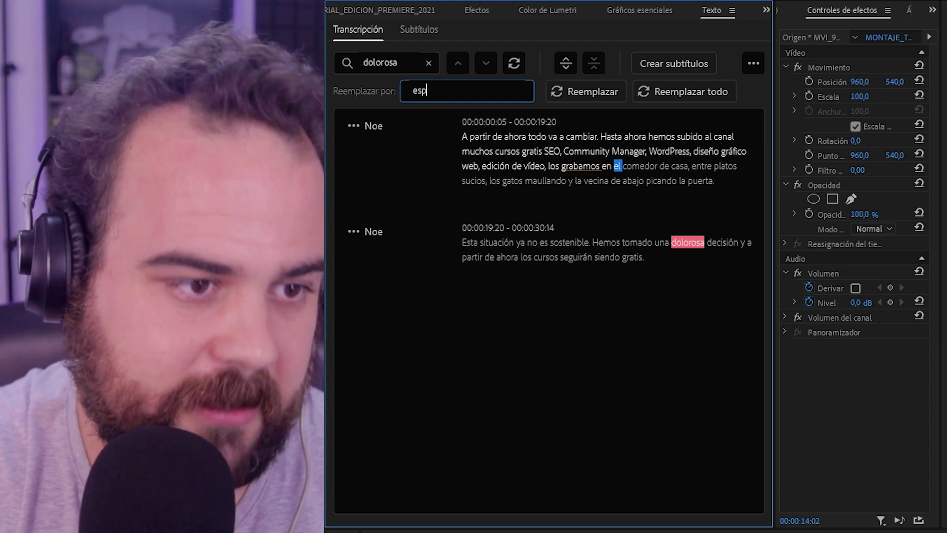
type("inosa")
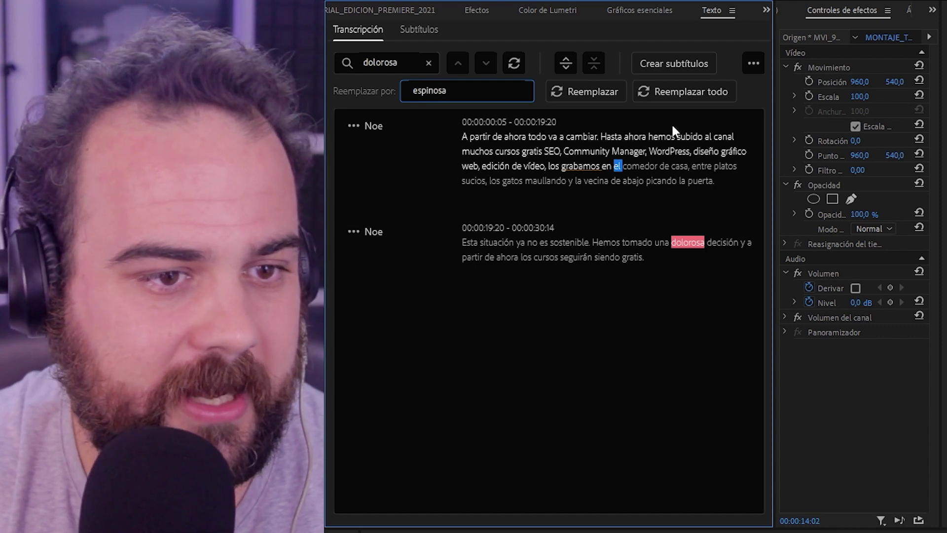
left_click(612, 94)
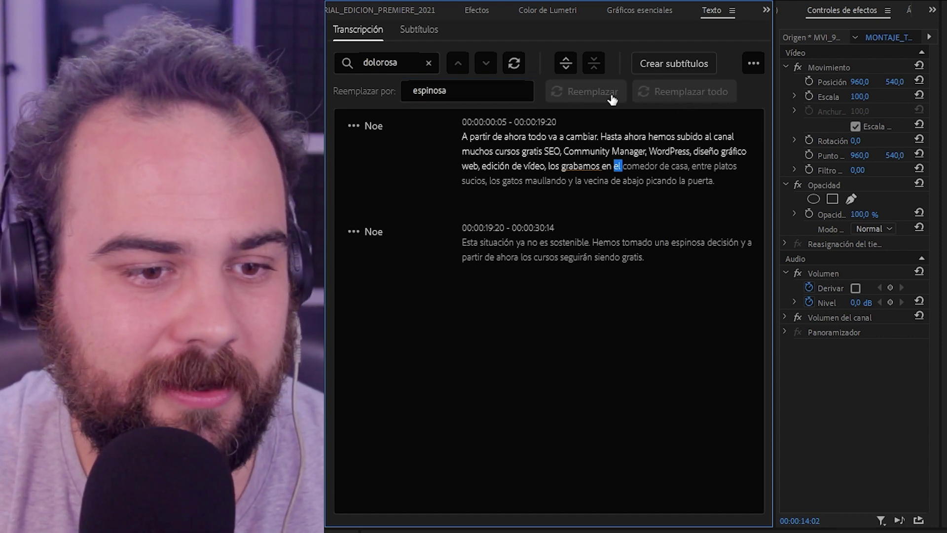
left_click(677, 243)
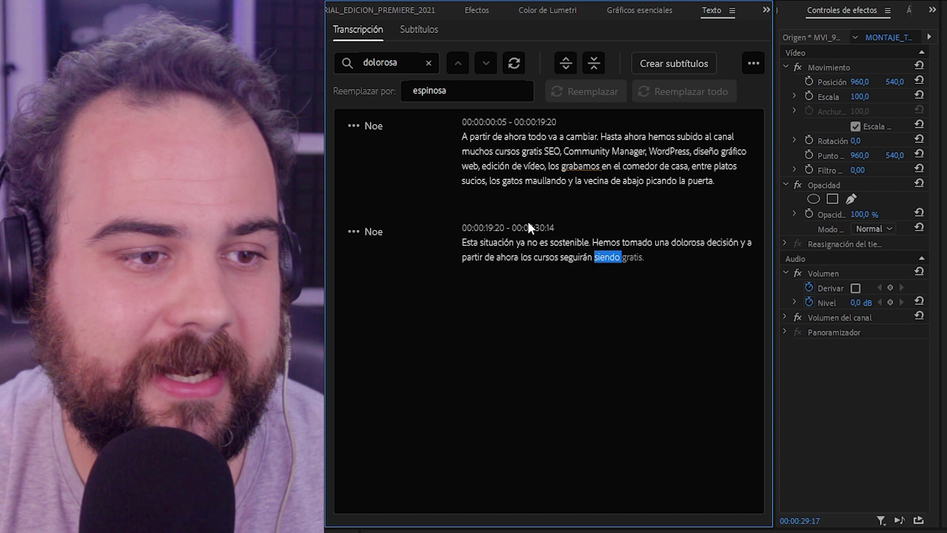
Merge both transcript segments, checking playback at the words vídeo and y
left_click(540, 168)
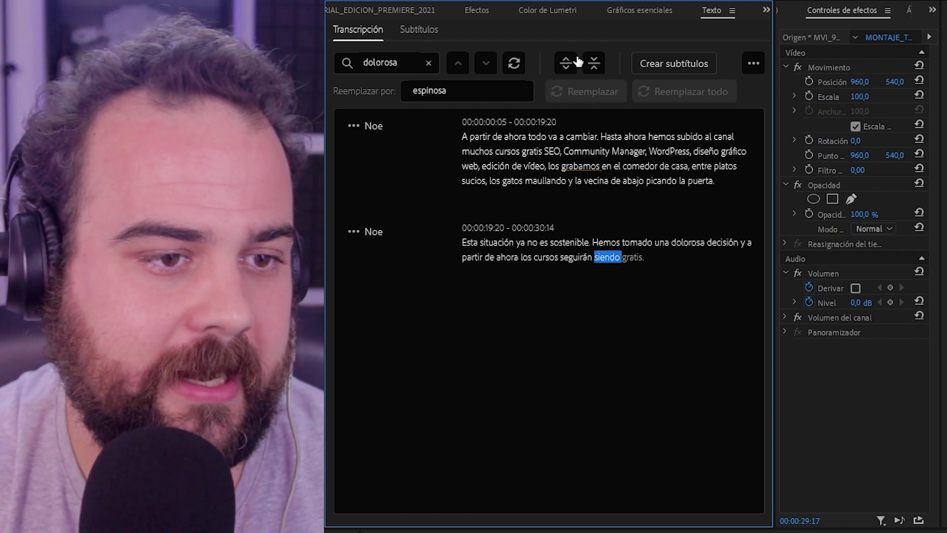
left_click(596, 64)
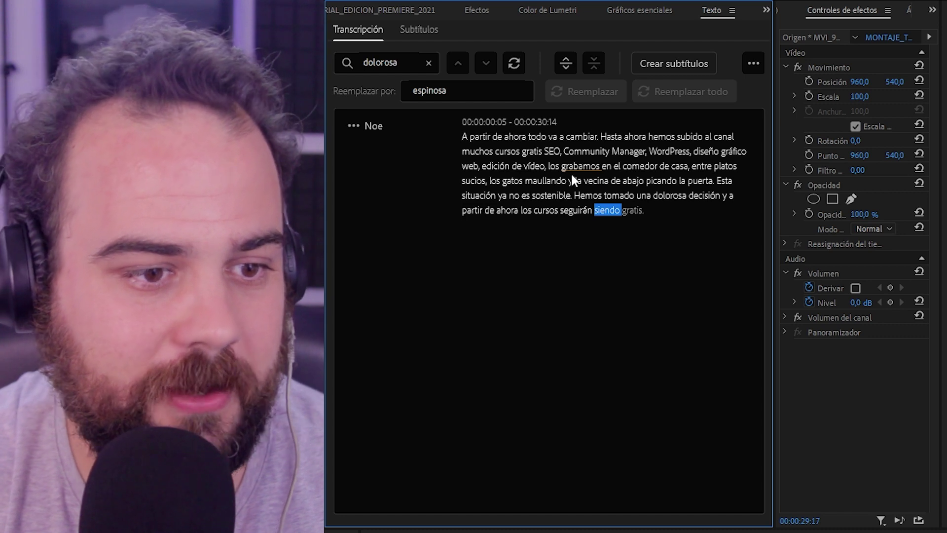
left_click(571, 177)
left_click(528, 168)
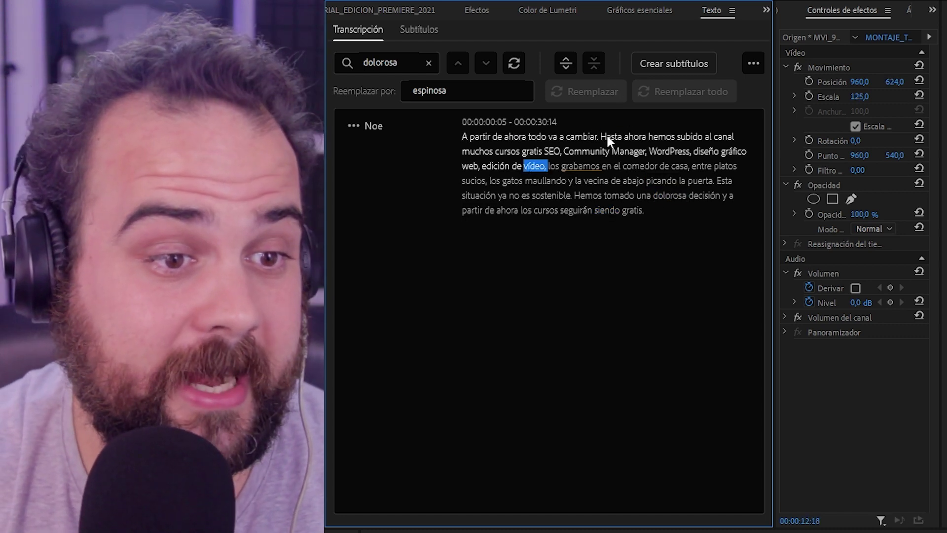
Split the transcript at the sentences starting with Hasta, Esta situación and Hemos
left_click(608, 136)
left_click(567, 67)
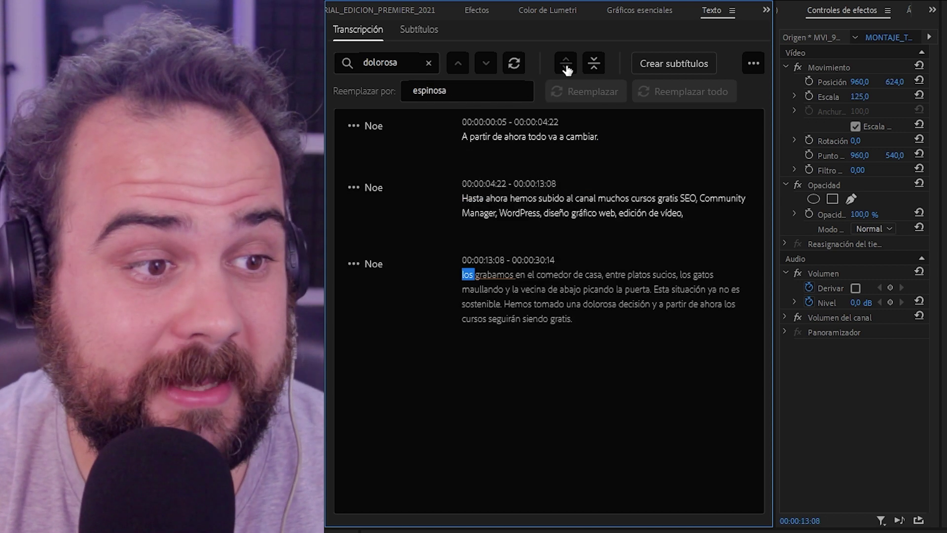
left_click(661, 289)
left_click(570, 66)
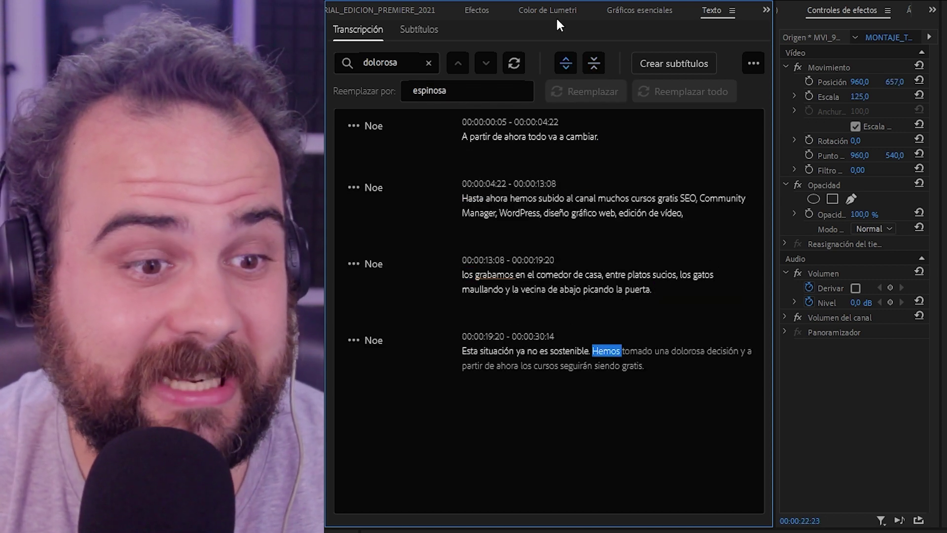
left_click(568, 66)
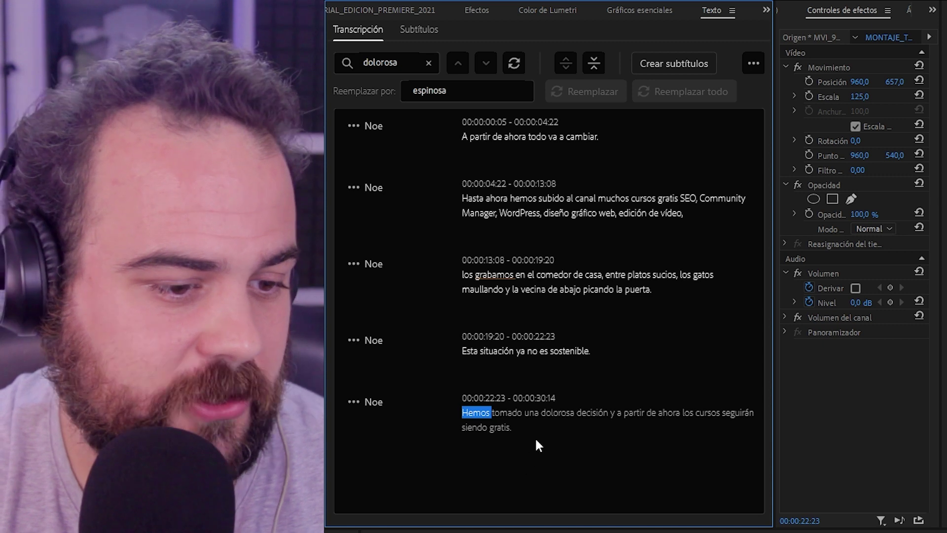
Capitalise 'los' to 'Los', add '...' to the second segment, and review the transcript options
left_click(501, 352)
left_click(526, 286)
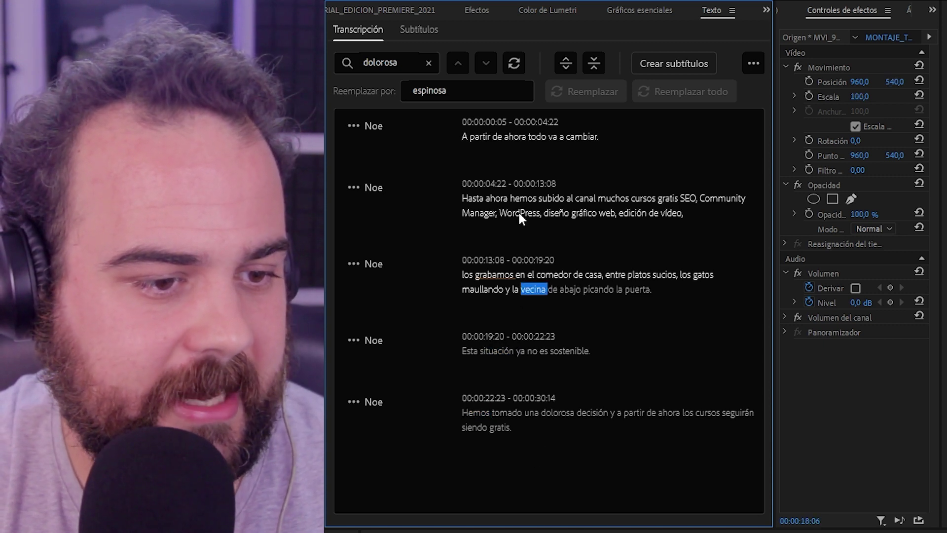
left_click(518, 213)
left_click(467, 274)
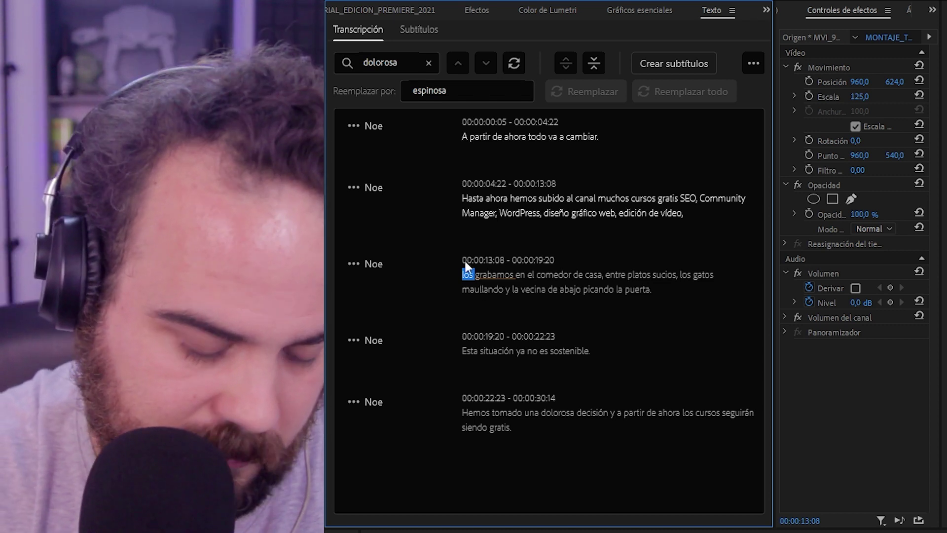
left_click(552, 198)
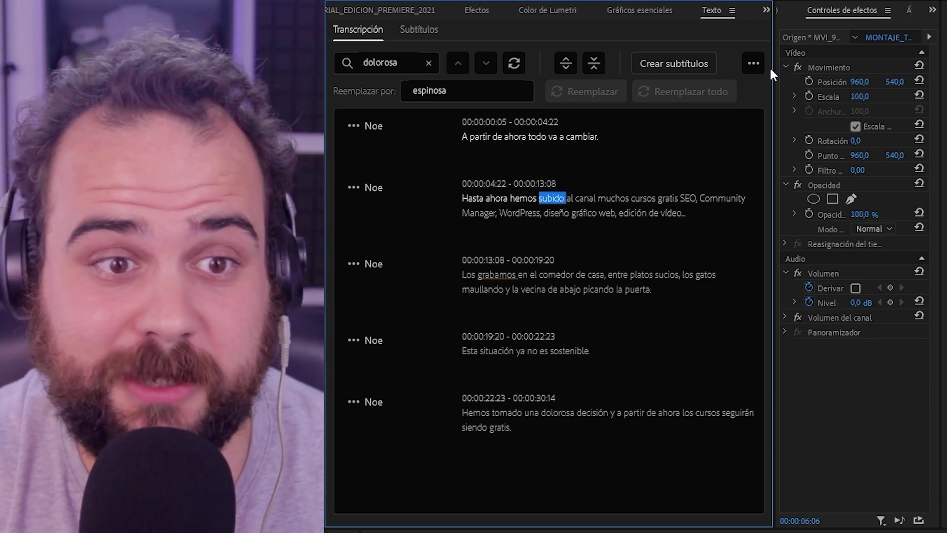
left_click(754, 64)
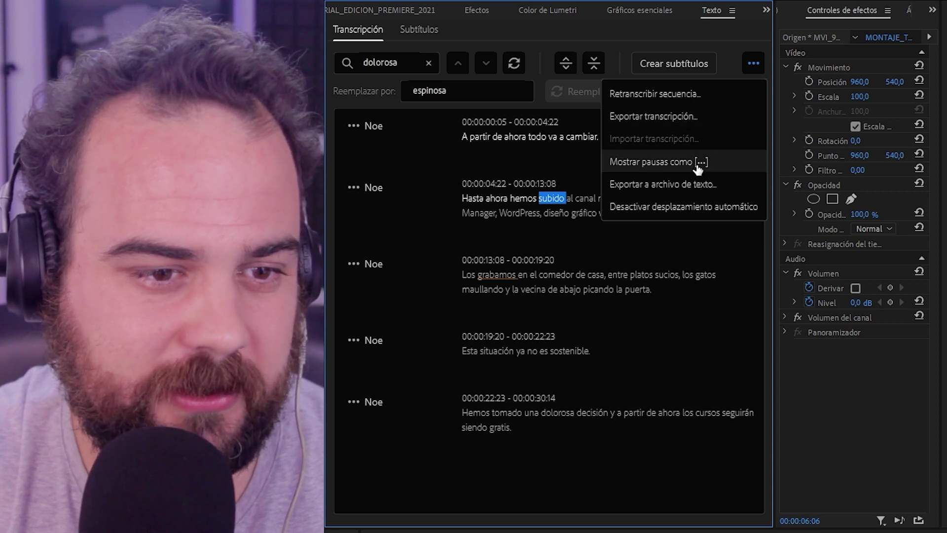
left_click(689, 164)
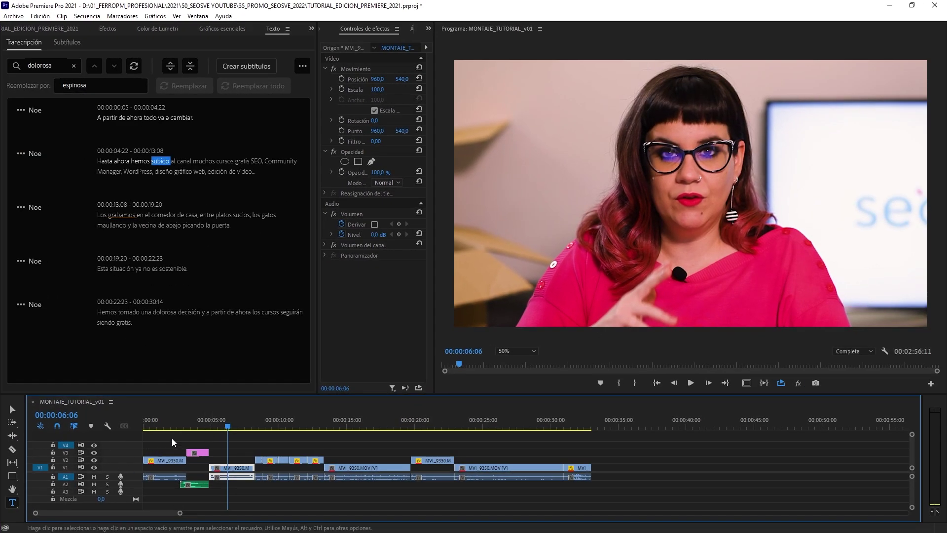
From the sequence start, begin creating captions built from the transcript
key("Home")
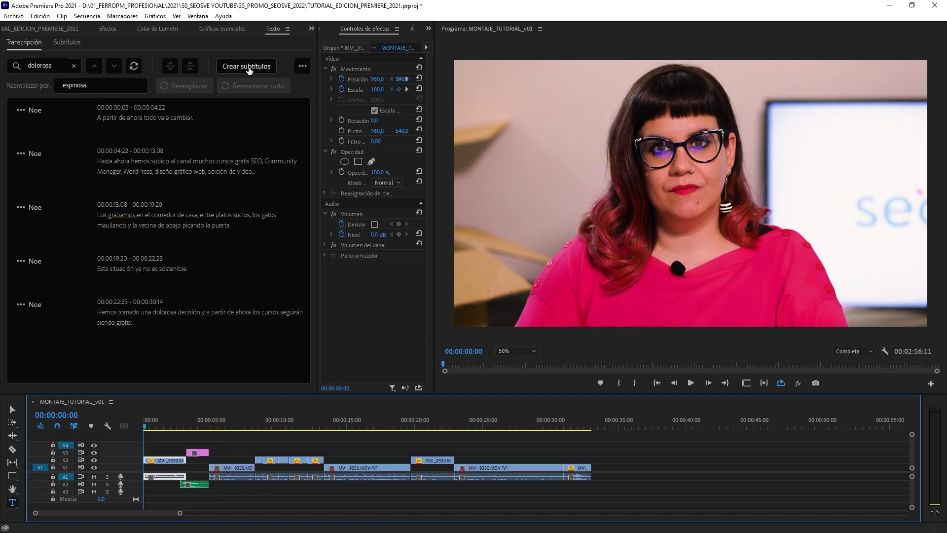
left_click(247, 67)
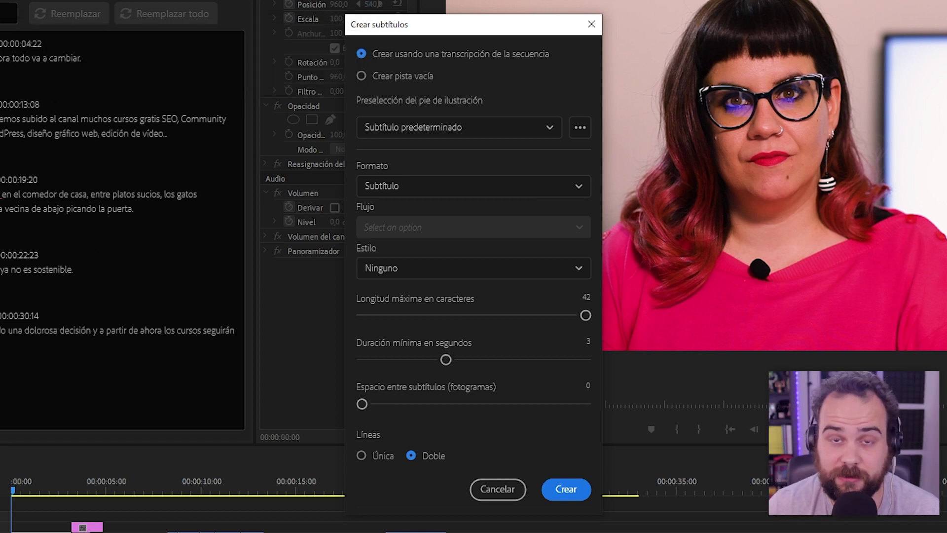
left_click(417, 77)
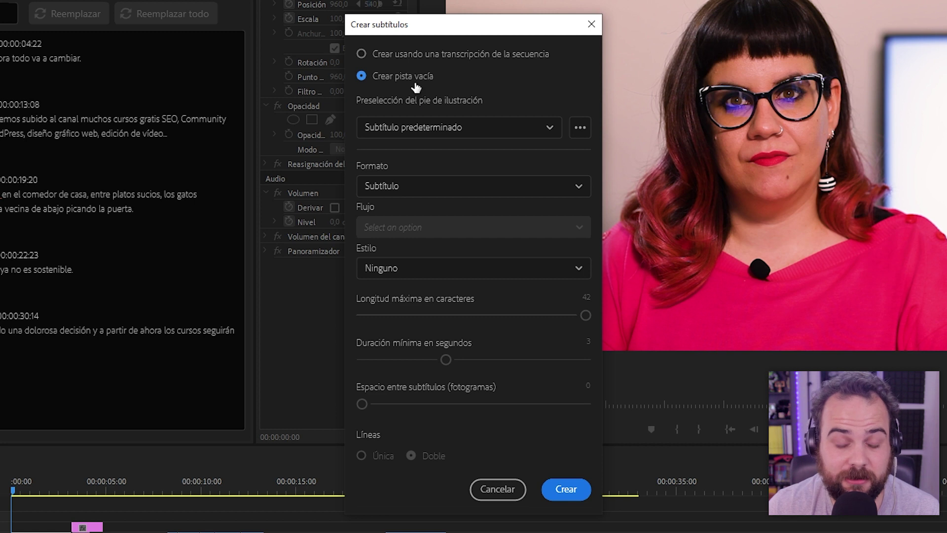
left_click(416, 54)
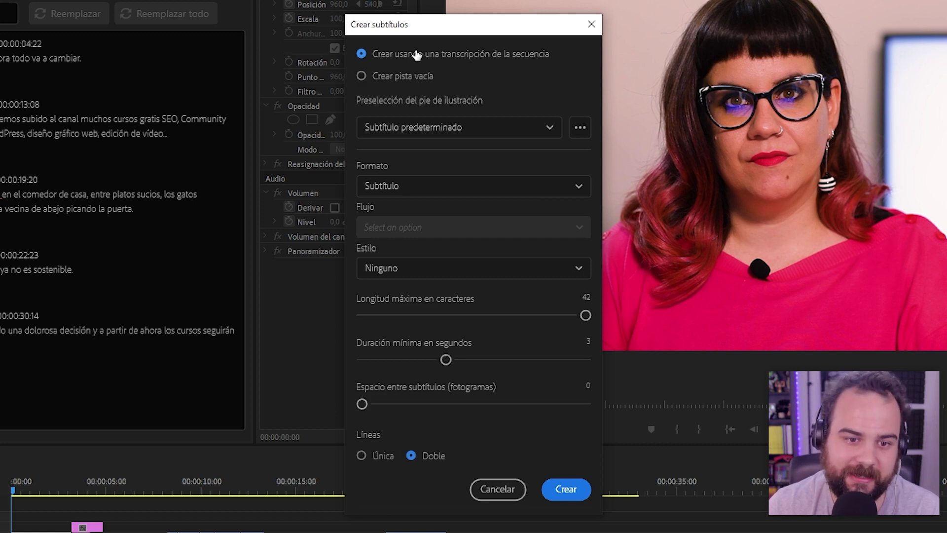
Keep Subtítulo format and no style, use two lines at 42 characters max, and create captions
left_click(546, 131)
left_click(550, 129)
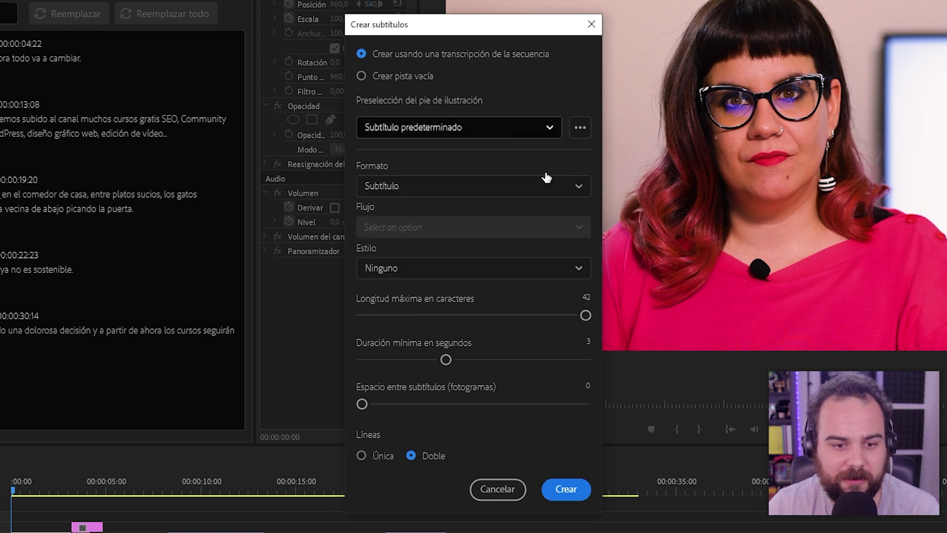
left_click(548, 132)
left_click(547, 131)
left_click(579, 187)
left_click(579, 187)
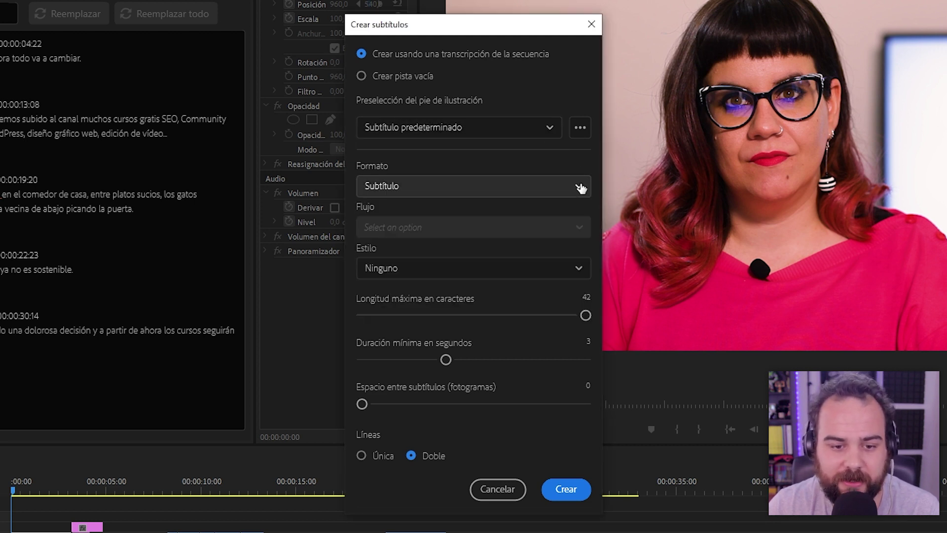
left_click(575, 269)
left_click(575, 268)
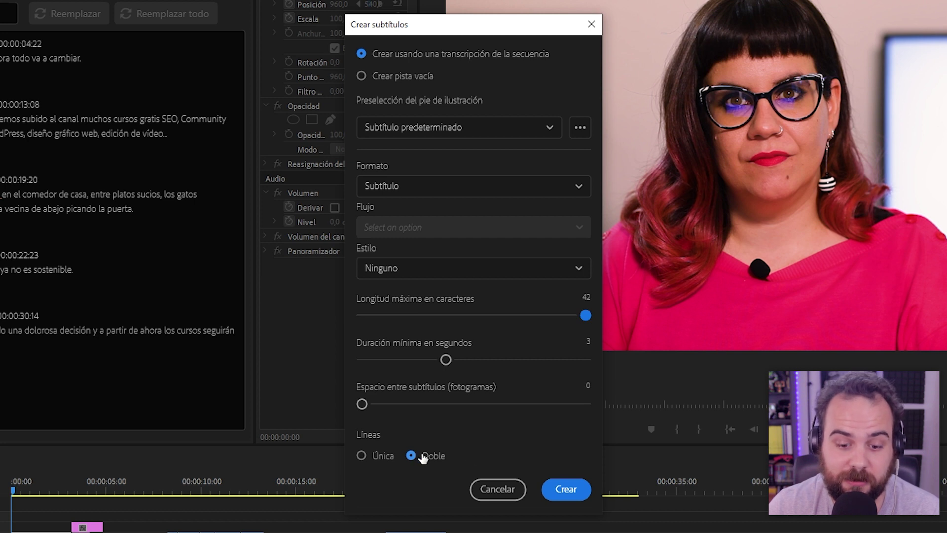
left_click(574, 493)
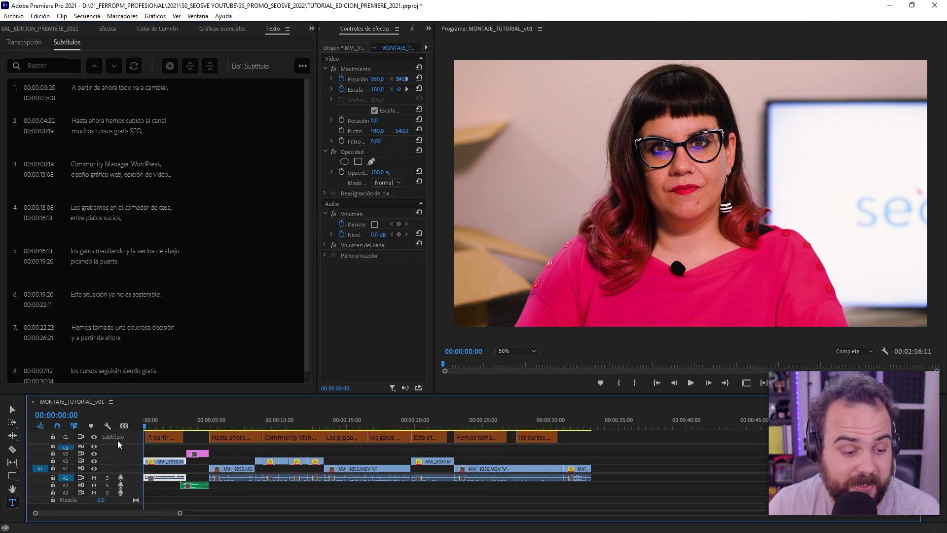
left_click(94, 436)
left_click(94, 436)
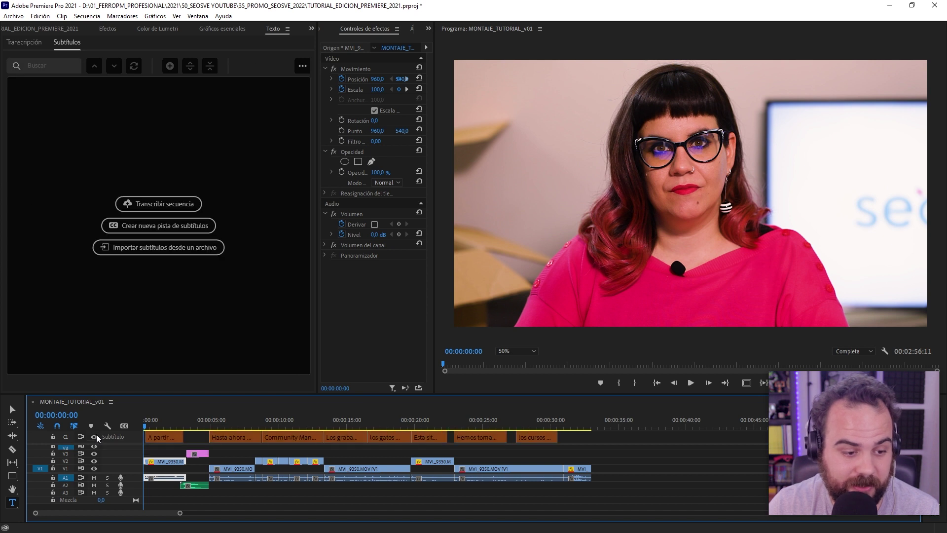
left_click(94, 436)
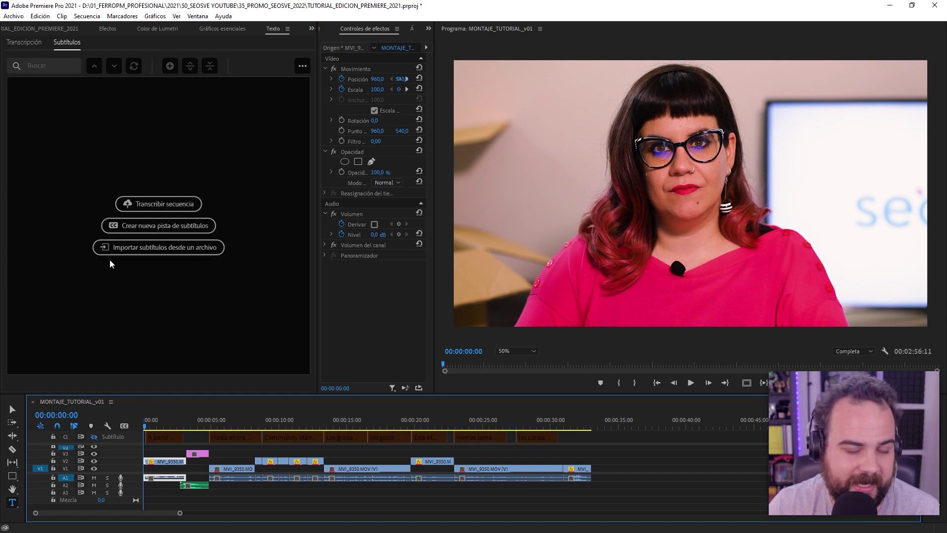
left_click(94, 437)
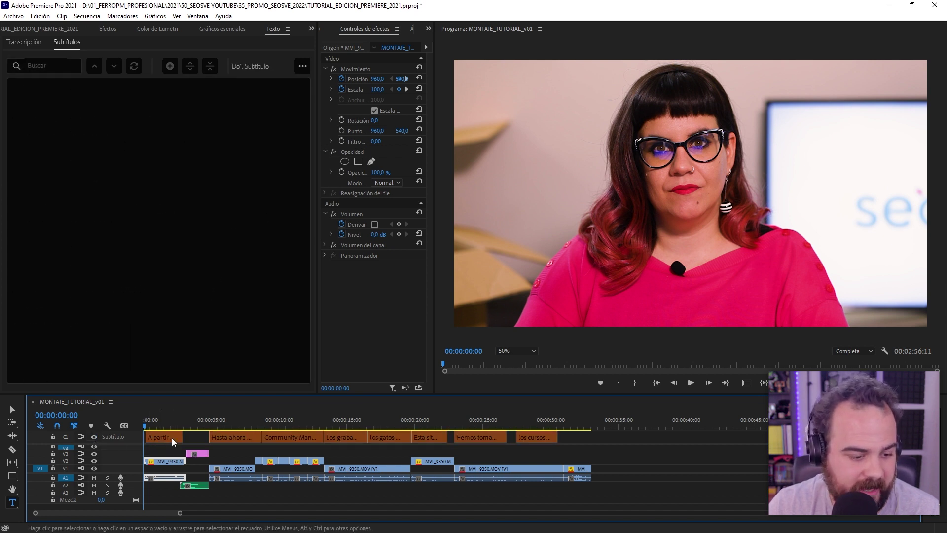
left_click(161, 419)
left_click(165, 438)
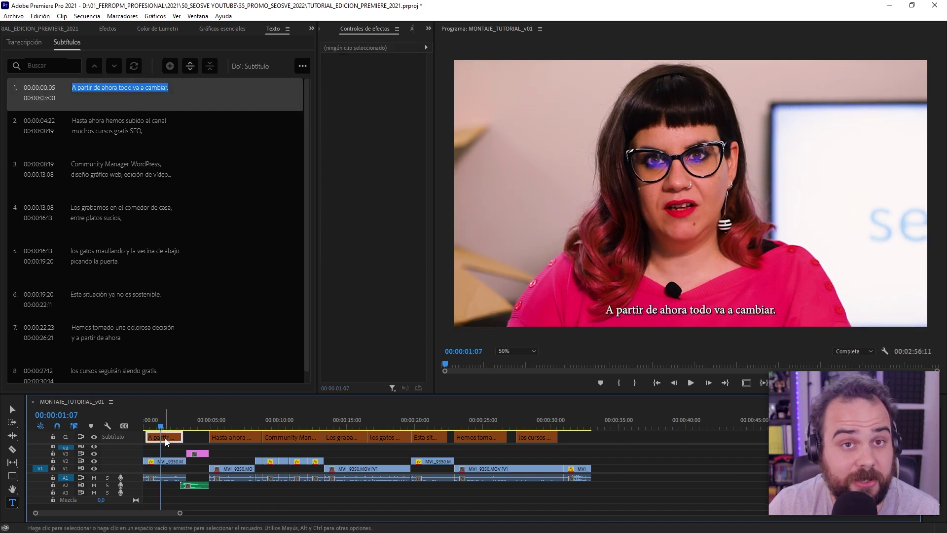
left_click(240, 444)
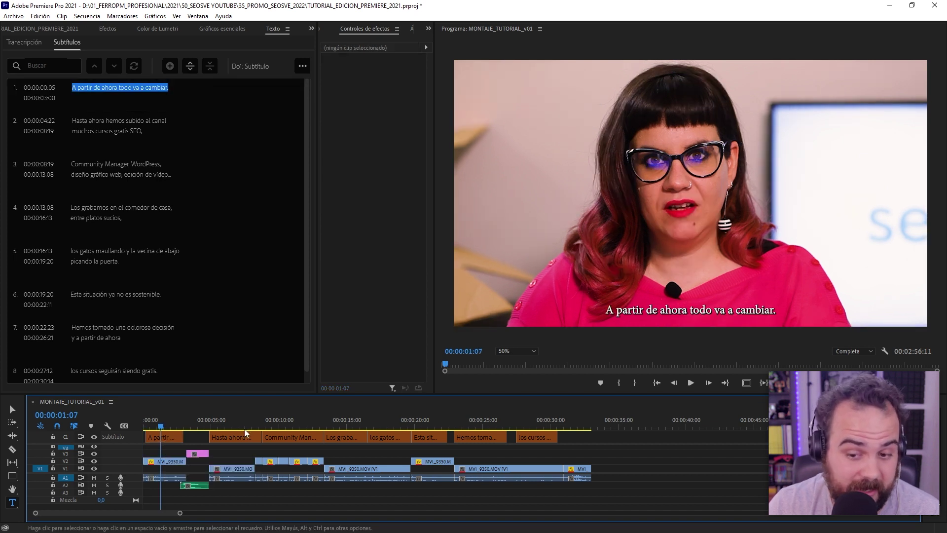
left_click(236, 420)
left_click(289, 424)
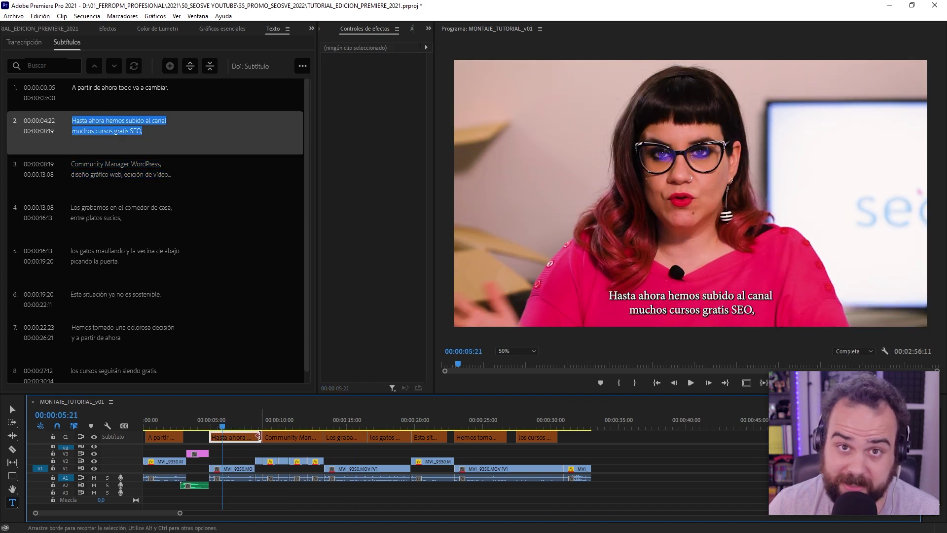
mouse_move(261, 437)
left_mouse_down()
mouse_move(205, 436)
mouse_move(245, 440)
left_mouse_up()
key("ctrl+z")
key("ctrl+z")
key("ctrl+z")
left_click(333, 250)
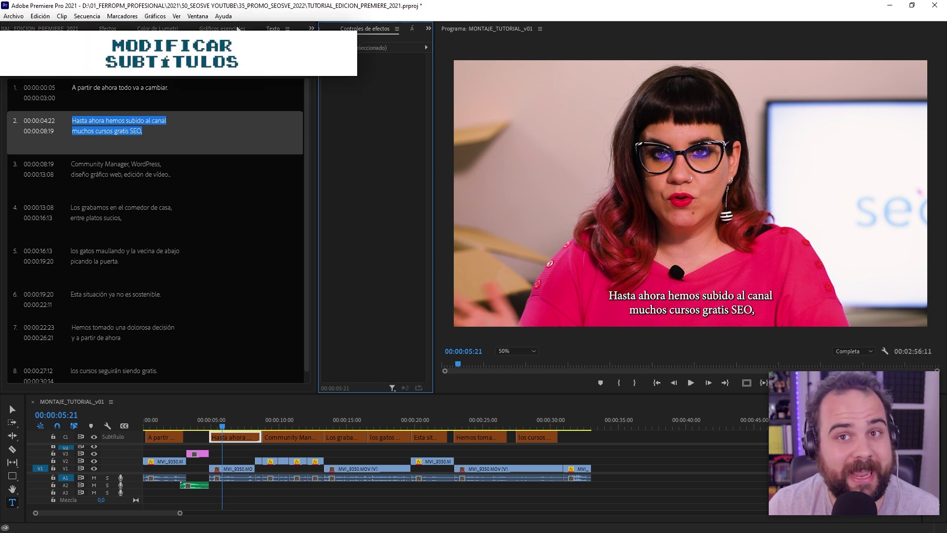
Give the first caption a yellow fill and the Helvetica font
left_click(238, 28)
left_click(175, 437)
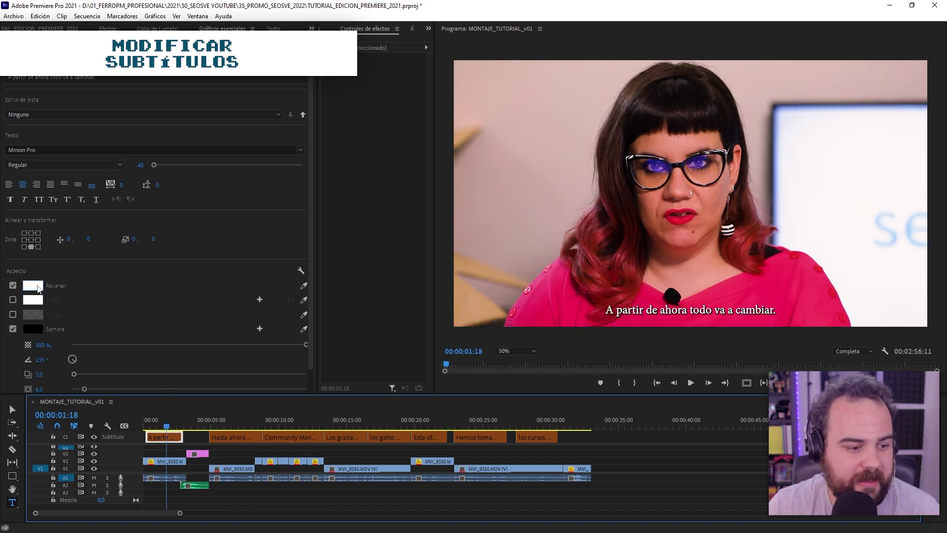
left_click(35, 287)
left_click(440, 219)
left_click(419, 218)
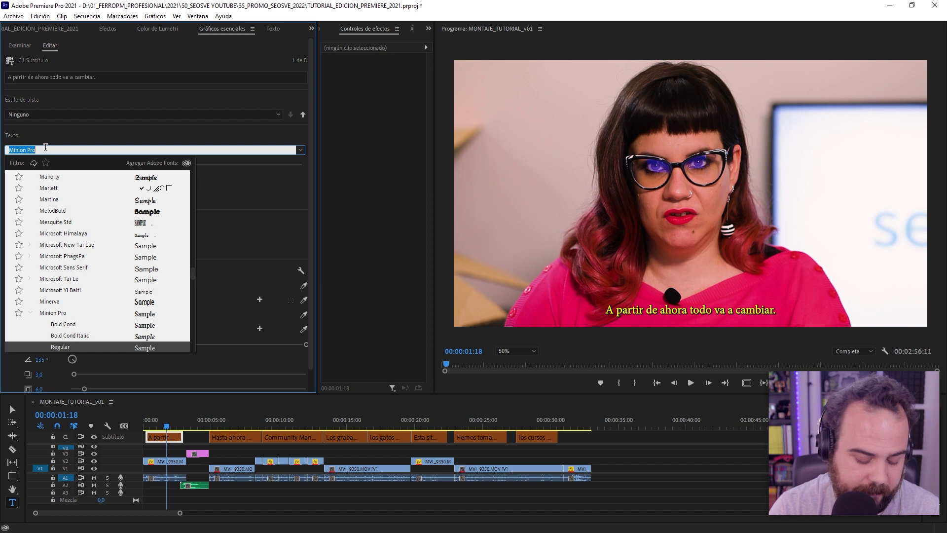
type("Helvetica")
key("Return")
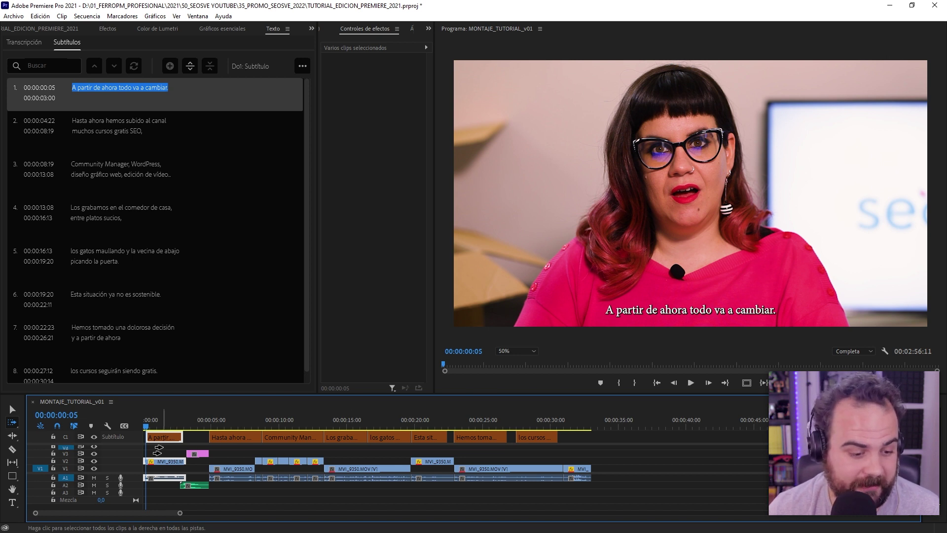
Select every caption on the track and set their text colour to yellow
left_click(158, 437)
key("v")
left_click(222, 28)
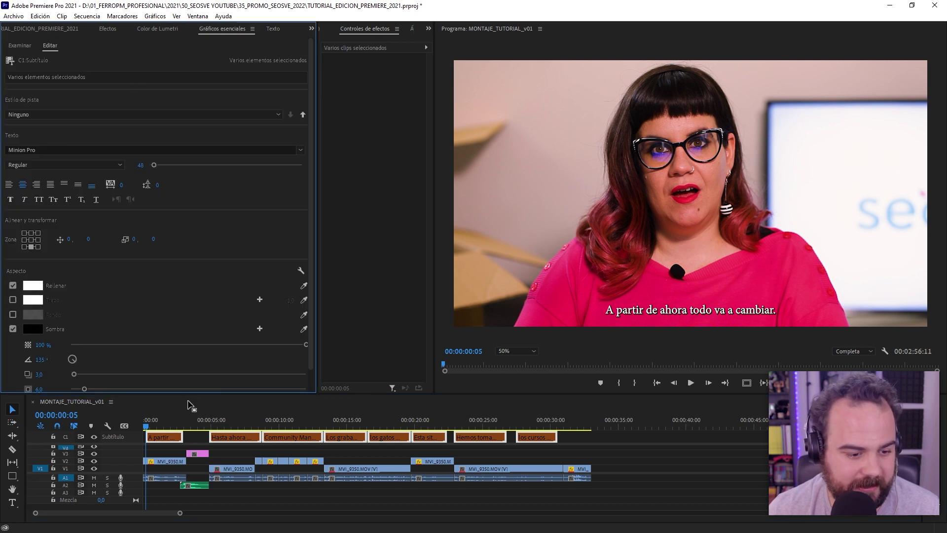
left_click(40, 298)
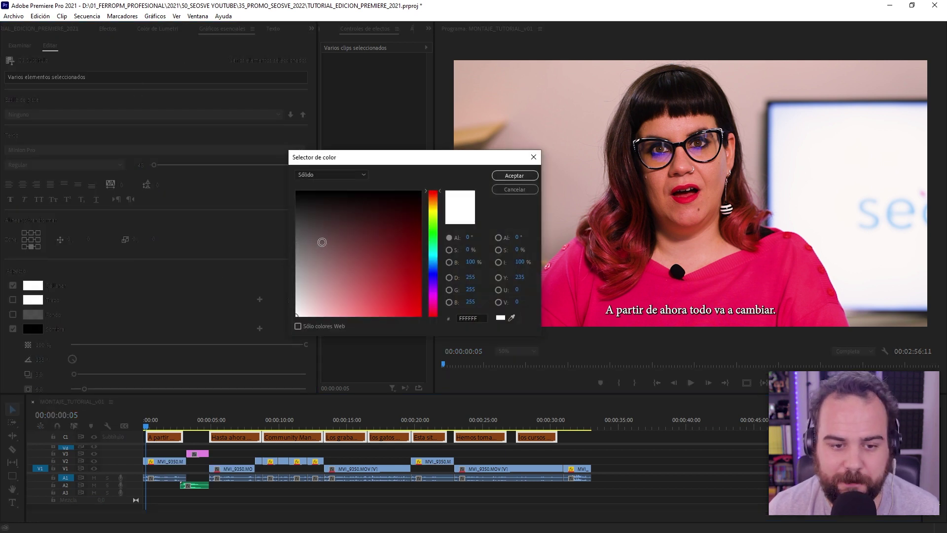
left_click(435, 215)
left_click_drag(223, 419, 364, 415)
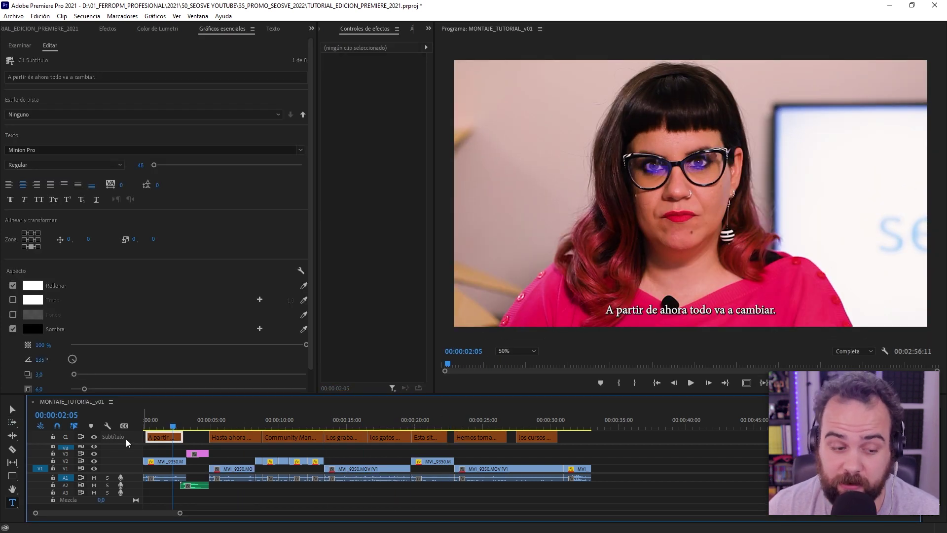
Rename the caption track to ESP
right_click(121, 437)
left_click(157, 446)
type("ESP")
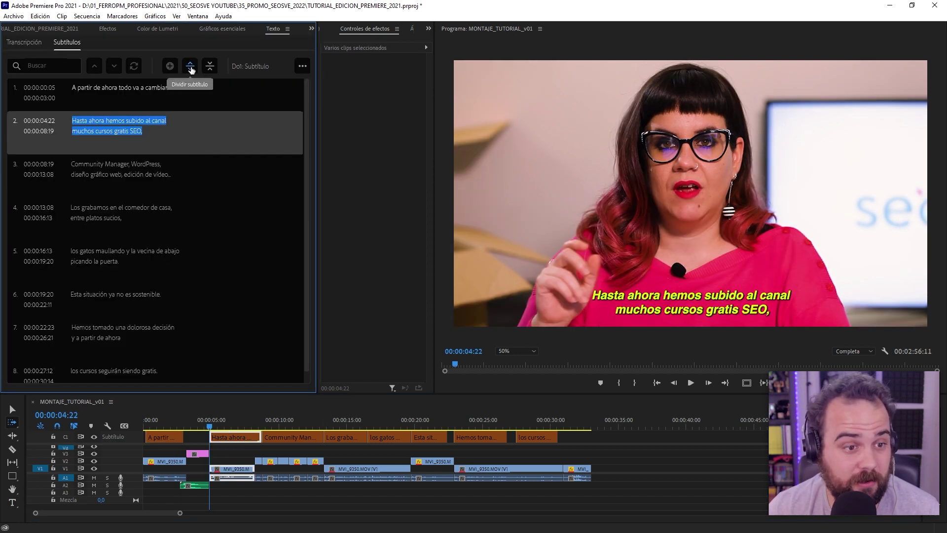
Merge captions 2 and 3, then split the merged caption back into two
left_click(146, 170)
left_click(128, 119)
left_click(132, 164)
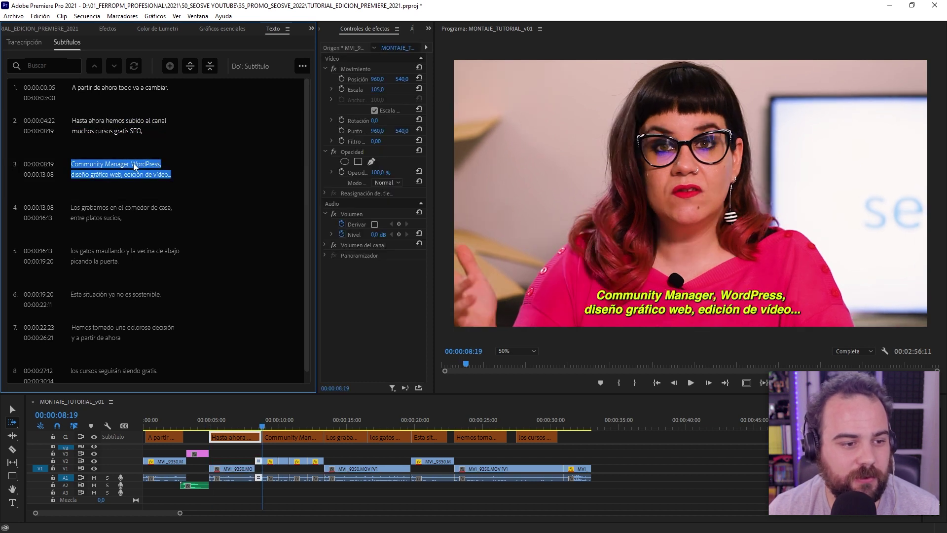
left_click(211, 65)
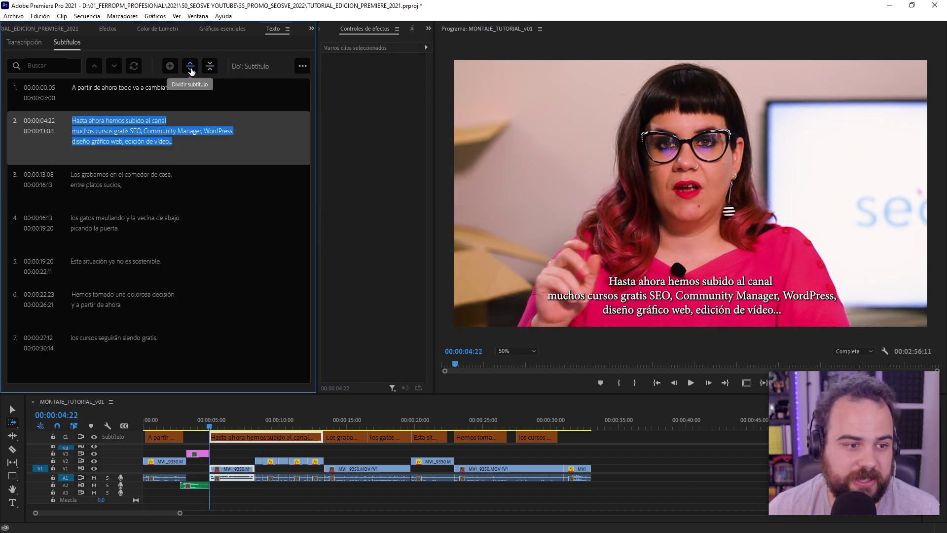
left_click(190, 71)
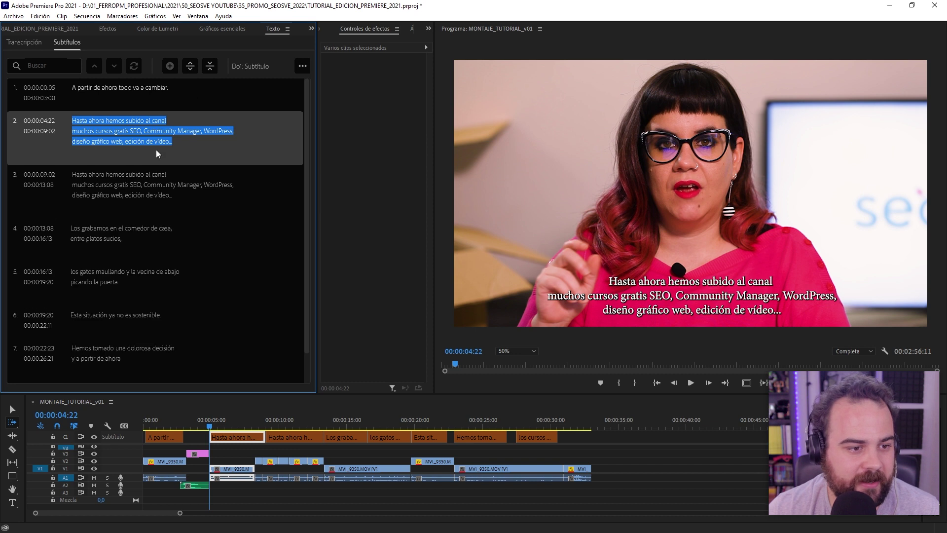
Delete the text from SEO onward in caption 2 and the repeated lines in caption 3
double_click(150, 141)
left_click(144, 126)
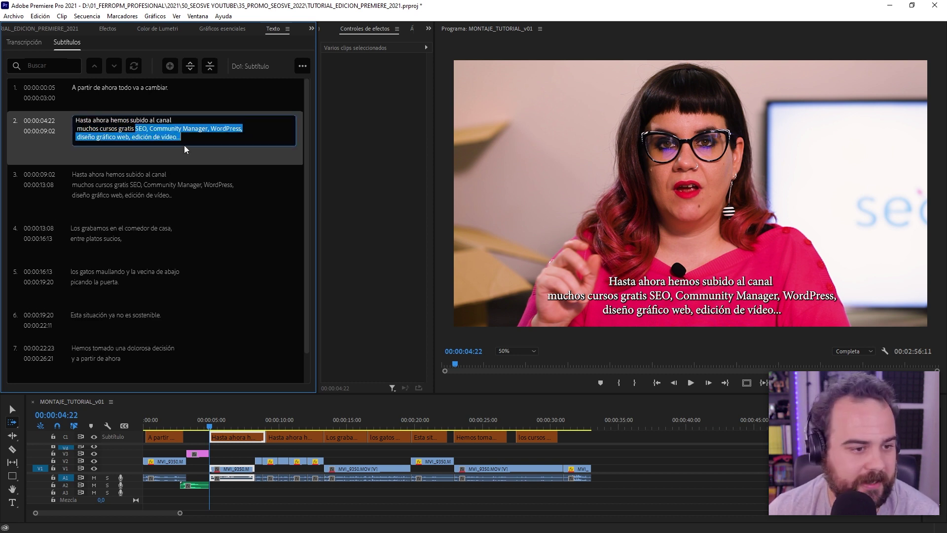
key("BackSpace")
left_click(132, 176)
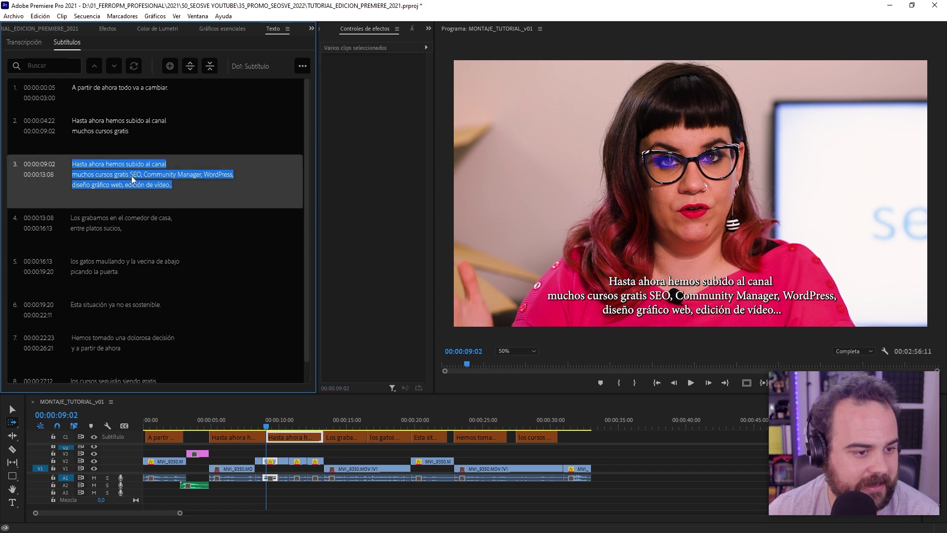
double_click(131, 176)
left_click(131, 175)
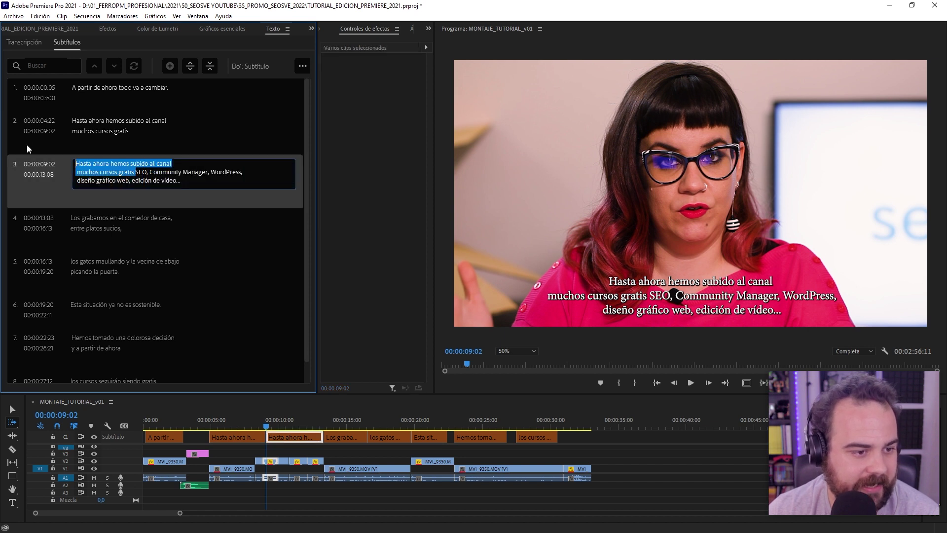
key("BackSpace")
left_click(249, 420)
Scrub the timeline to review the captions, leaving the playhead at 00:00:08:19
mouse_move(247, 421)
left_mouse_down()
mouse_move(281, 424)
mouse_move(255, 417)
mouse_move(256, 436)
left_mouse_up()
left_click(247, 438)
left_click(262, 428)
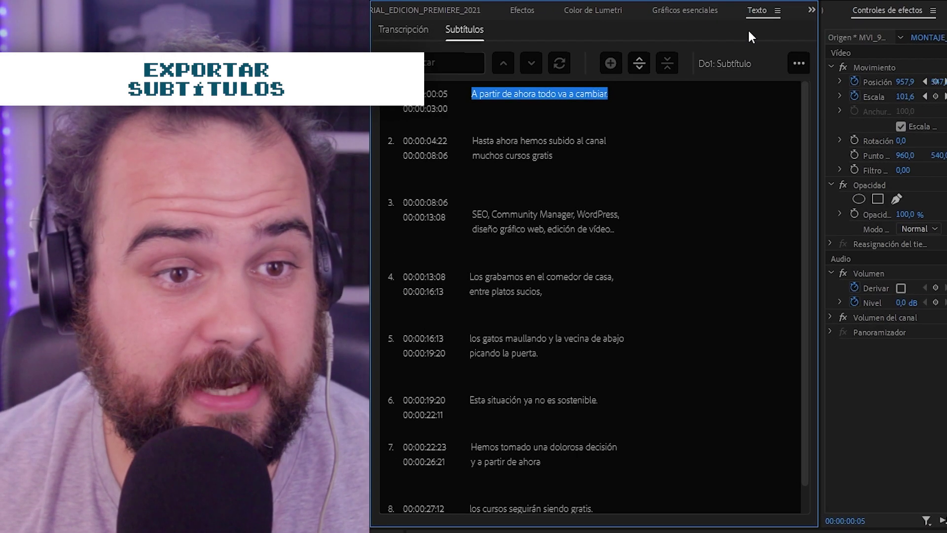
left_click(799, 65)
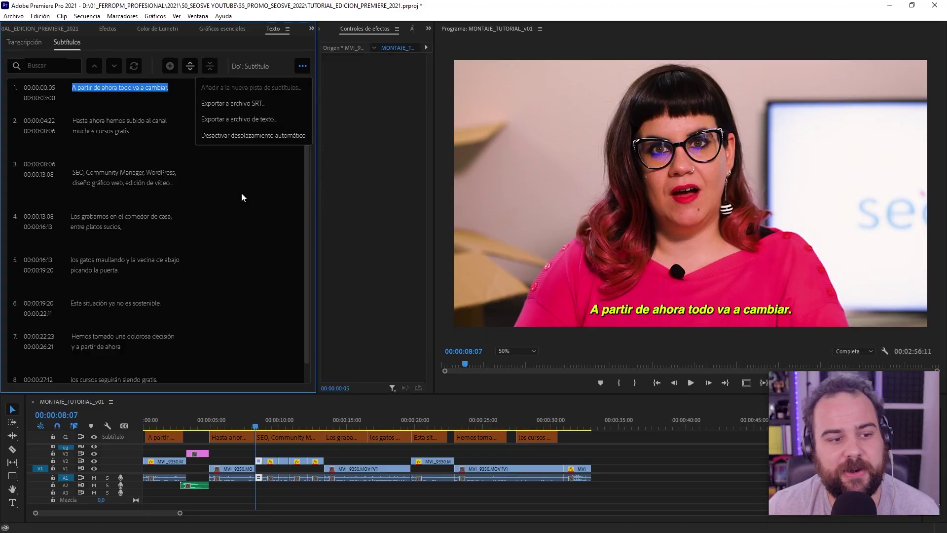
left_click(242, 194)
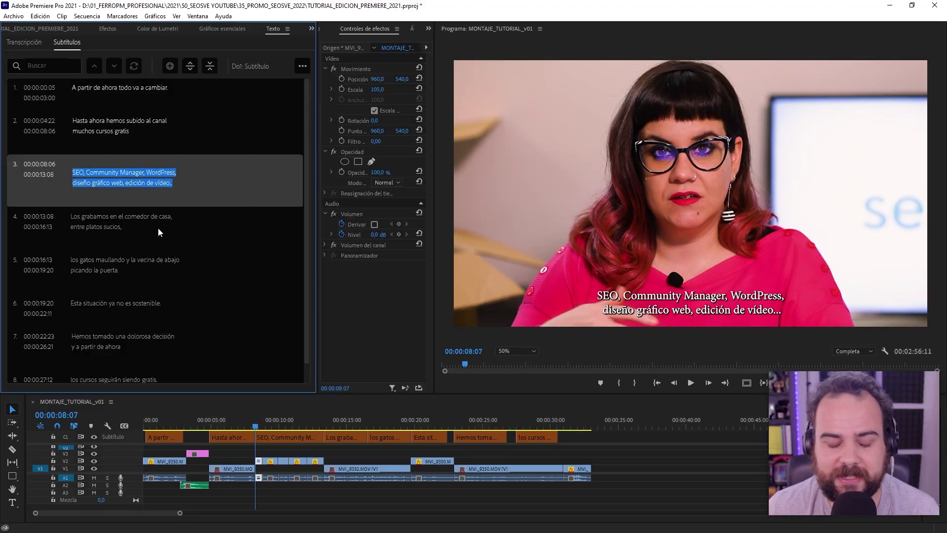
left_click(120, 434)
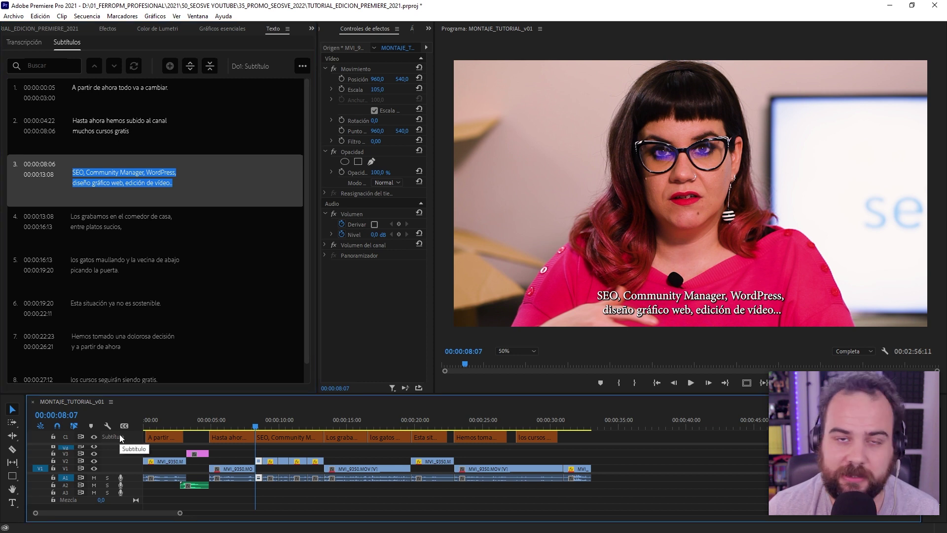